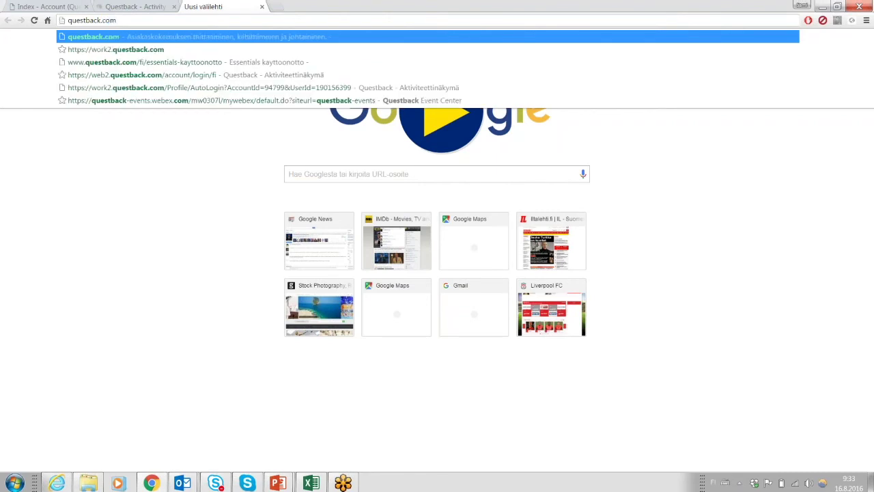
# Load questback.com, view and close the Sisäänkirjautuminen login chooser, then switch to the Questback - Activity tab.
pyautogui.press('Return')
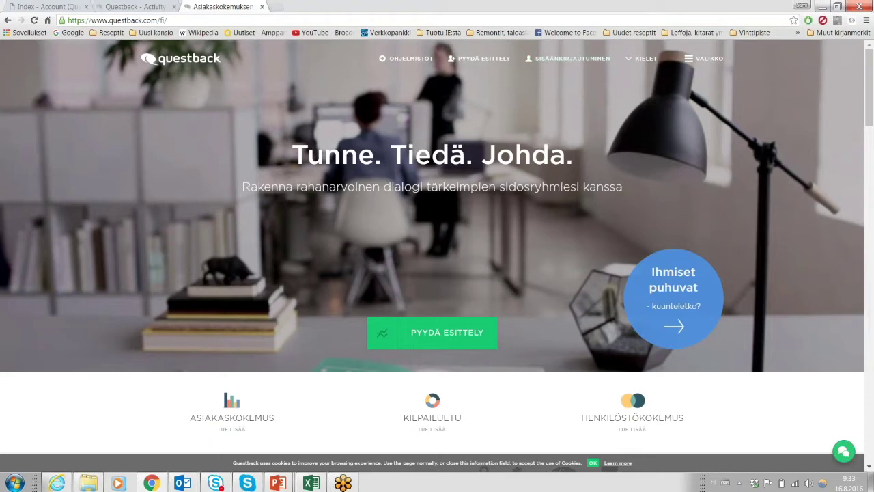
pyautogui.click(572, 59)
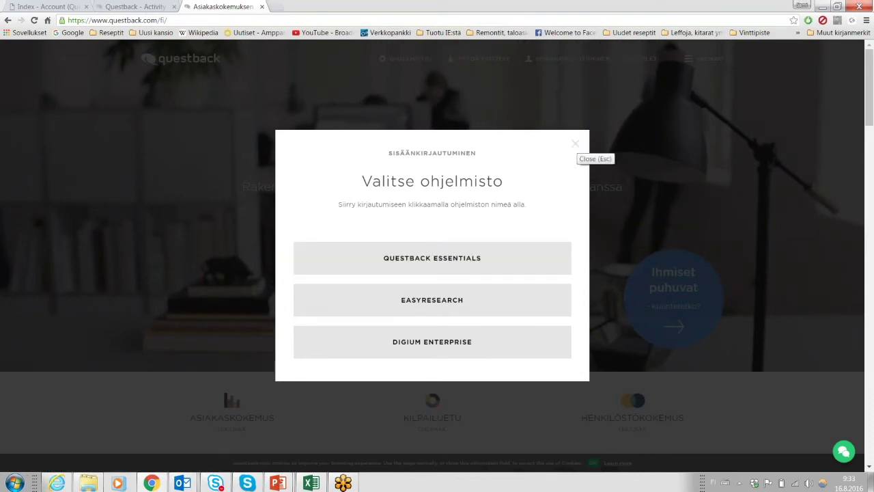
pyautogui.click(575, 144)
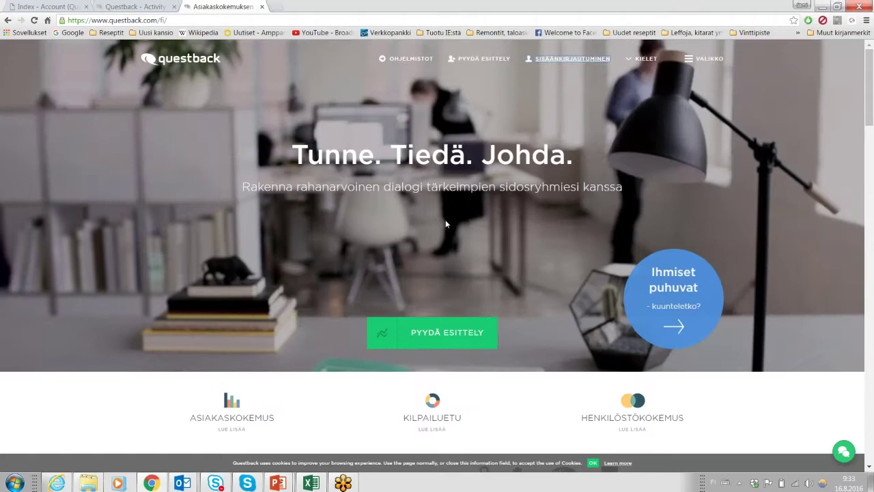
pyautogui.click(127, 7)
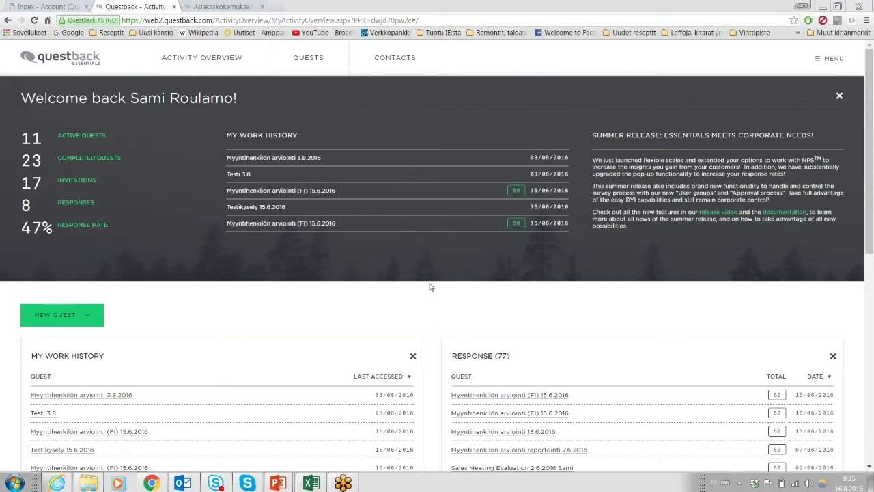
# Choose 'Create new quest from template' from the NEW QUEST dropdown.
pyautogui.scroll(-1, 429, 300)
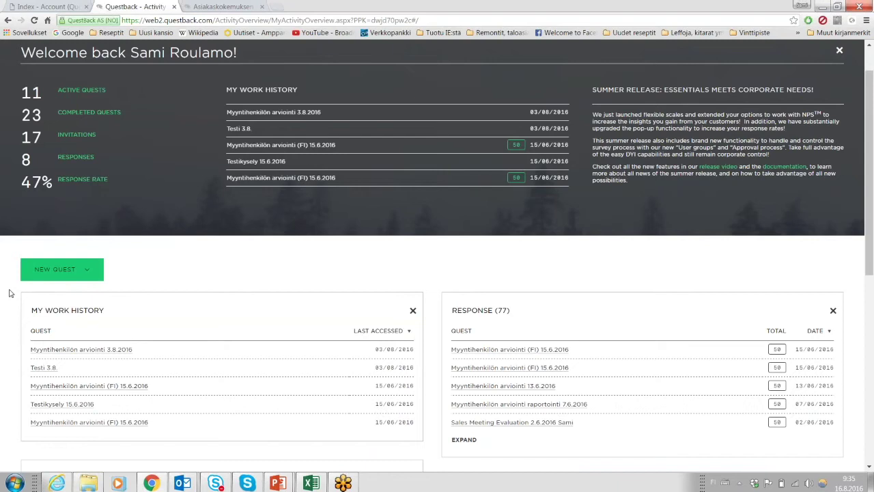
pyautogui.click(88, 272)
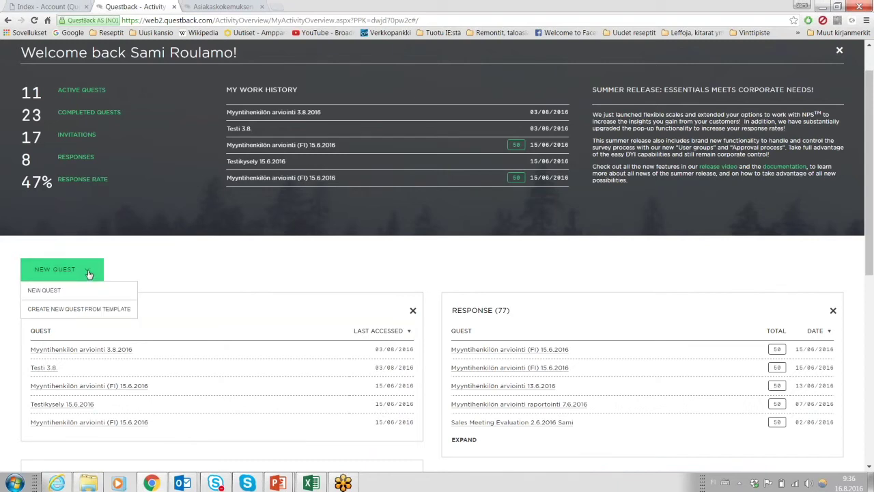
pyautogui.click(44, 291)
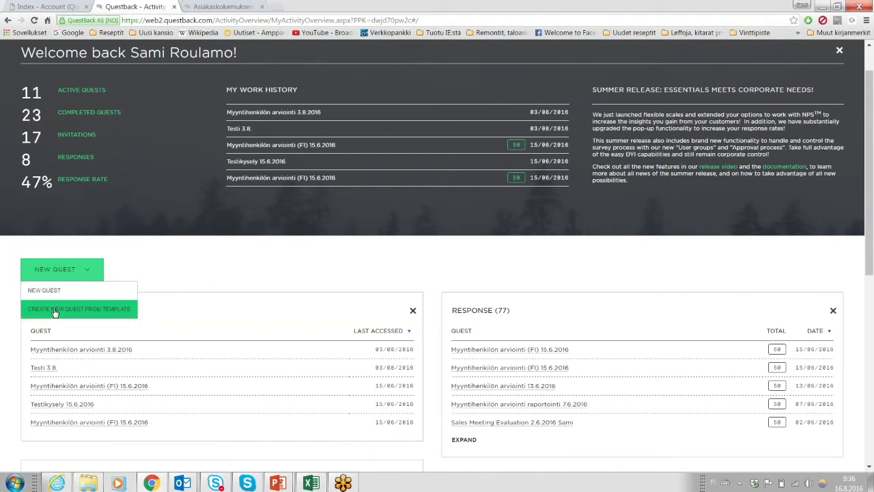
pyautogui.click(68, 312)
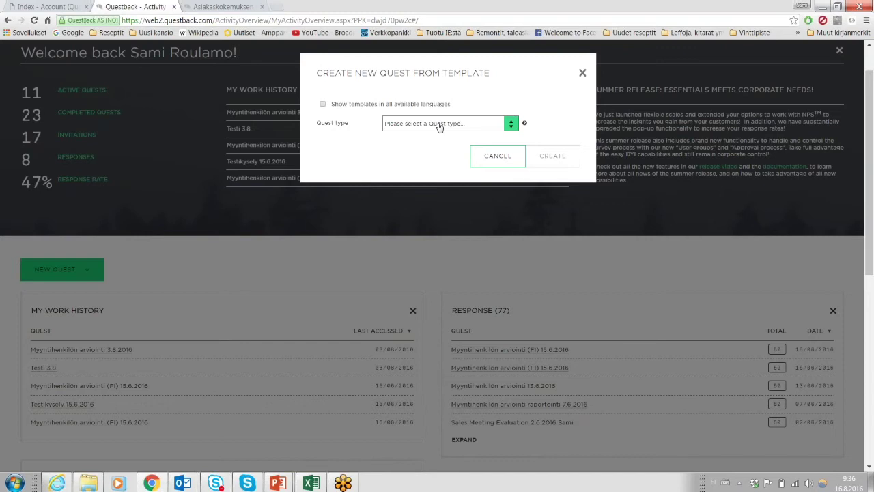
# Set Quest type to Customer feedback (VoC) and browse its template list without choosing one.
pyautogui.click(440, 125)
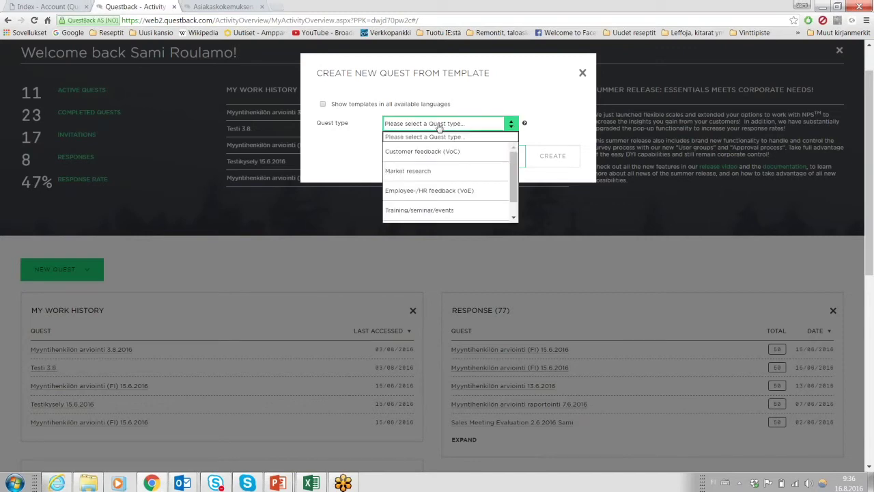
pyautogui.click(411, 151)
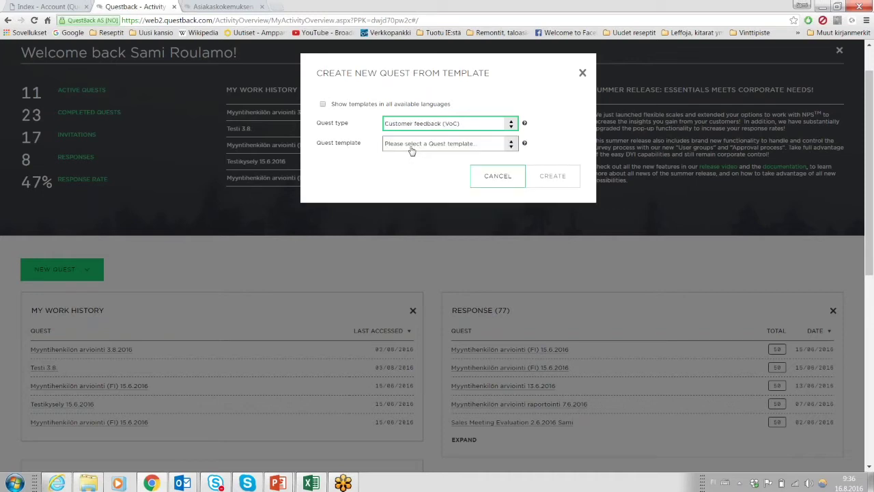
pyautogui.click(409, 146)
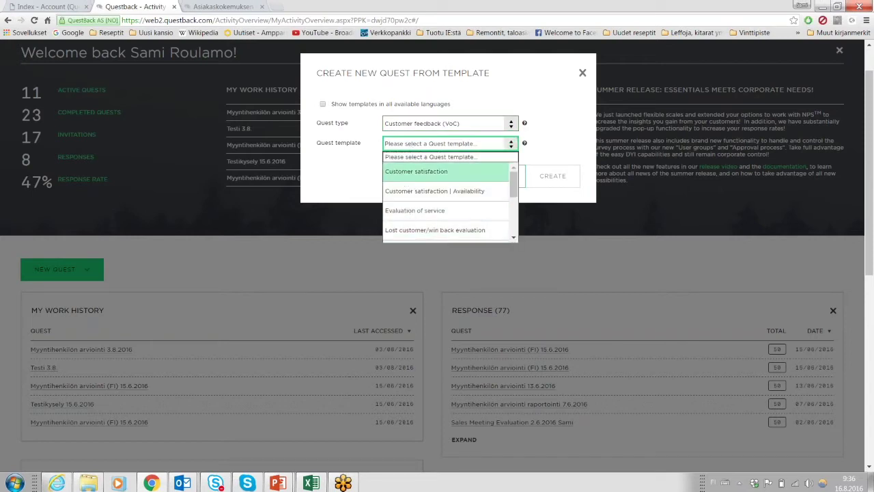
pyautogui.click(332, 166)
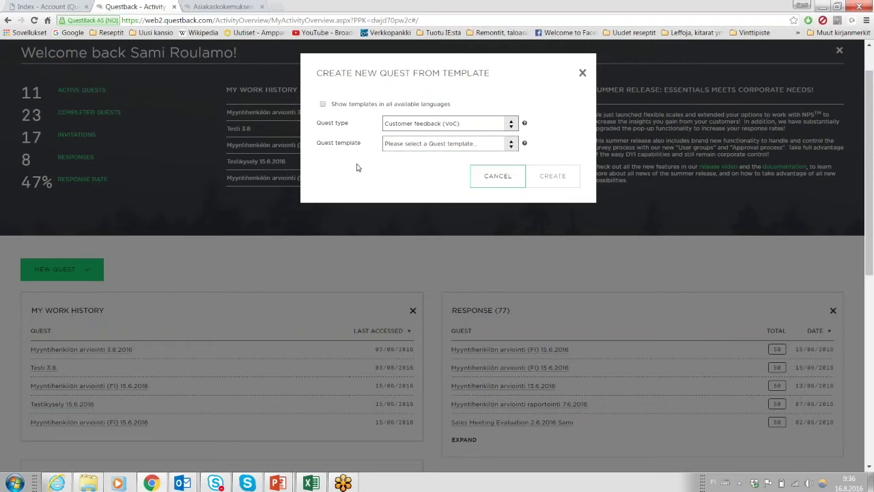
# Cancel the template dialog and glance at the NEW QUEST options again.
pyautogui.click(498, 180)
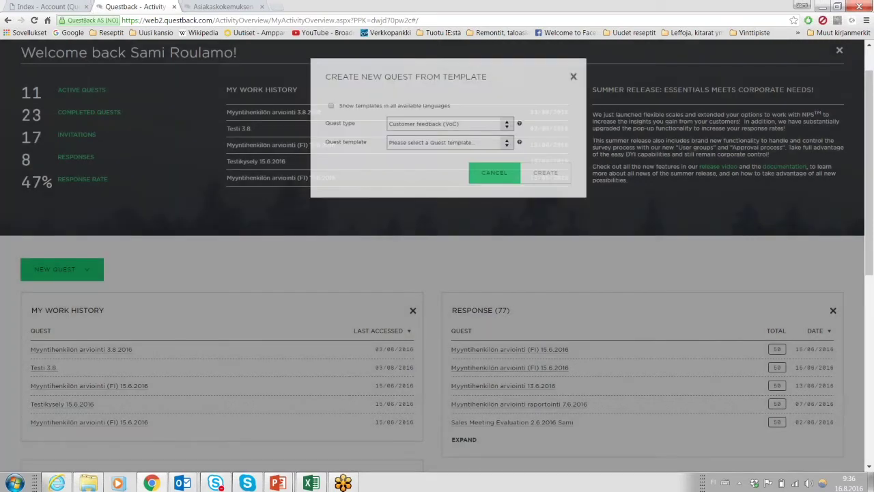
pyautogui.click(93, 272)
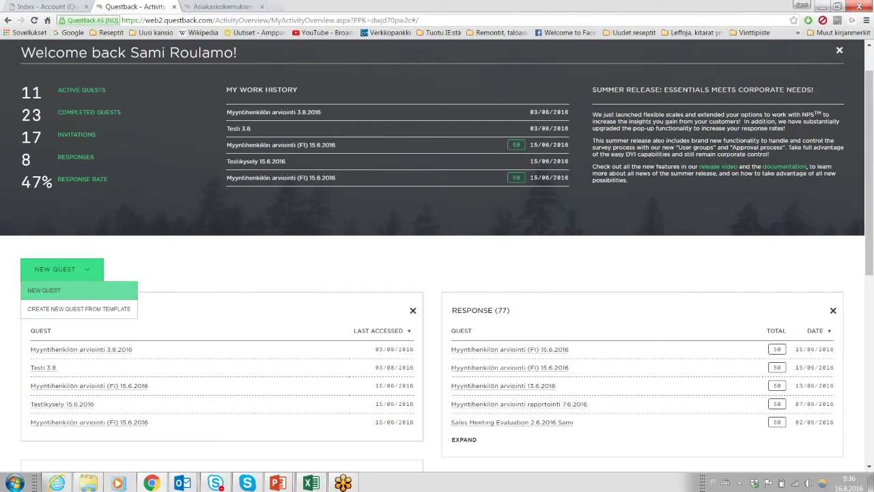
pyautogui.click(433, 265)
pyautogui.scroll(-3, 433, 268)
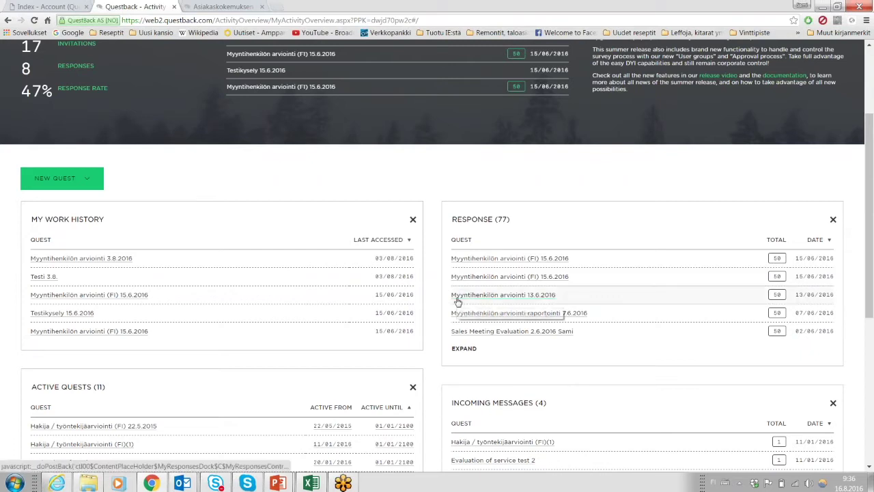
pyautogui.scroll(-2, 437, 217)
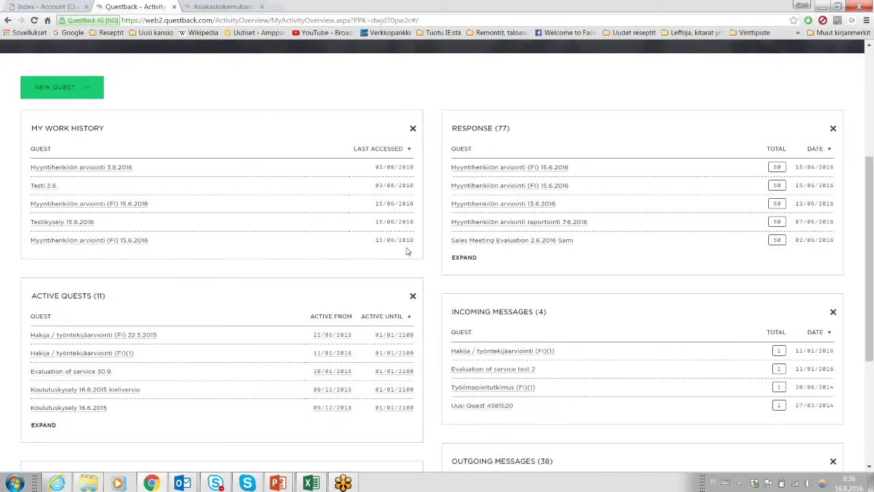
pyautogui.scroll(2, 407, 342)
pyautogui.scroll(2, 407, 342)
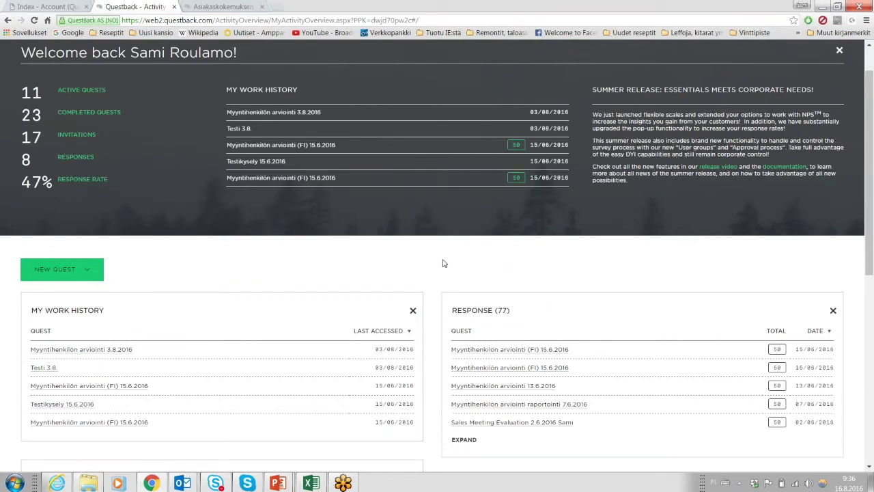
pyautogui.scroll(1, 445, 279)
pyautogui.scroll(1, 444, 278)
pyautogui.moveTo(546, 350); pyautogui.dragTo(127, 356)
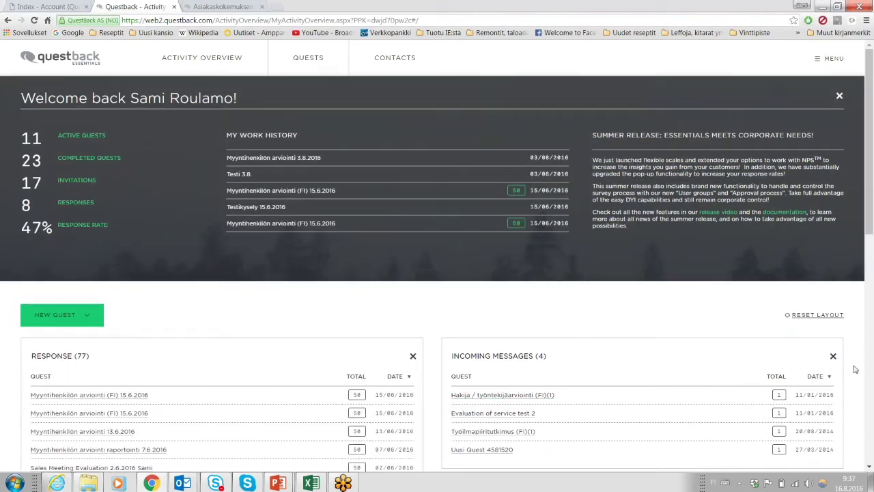
pyautogui.click(834, 356)
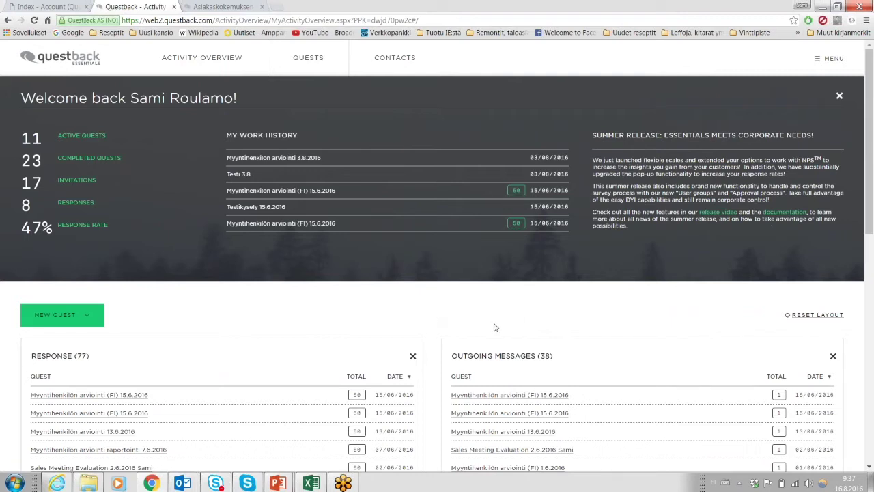
pyautogui.click(839, 97)
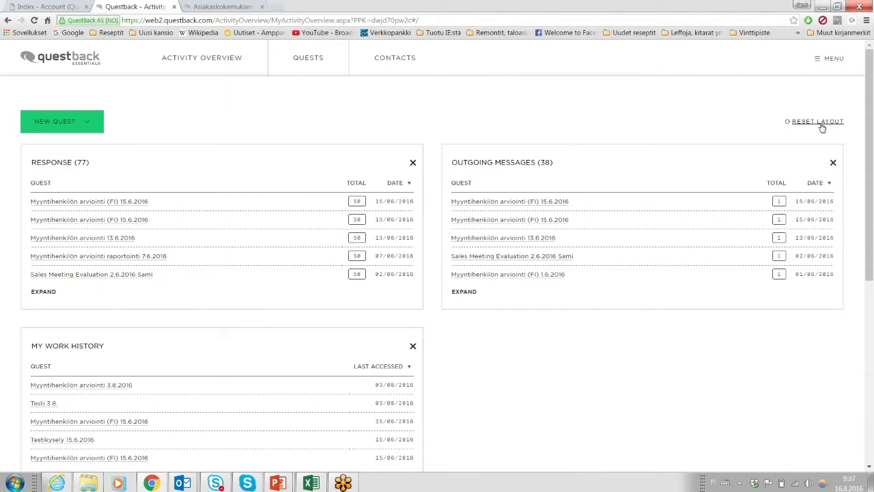
pyautogui.click(820, 121)
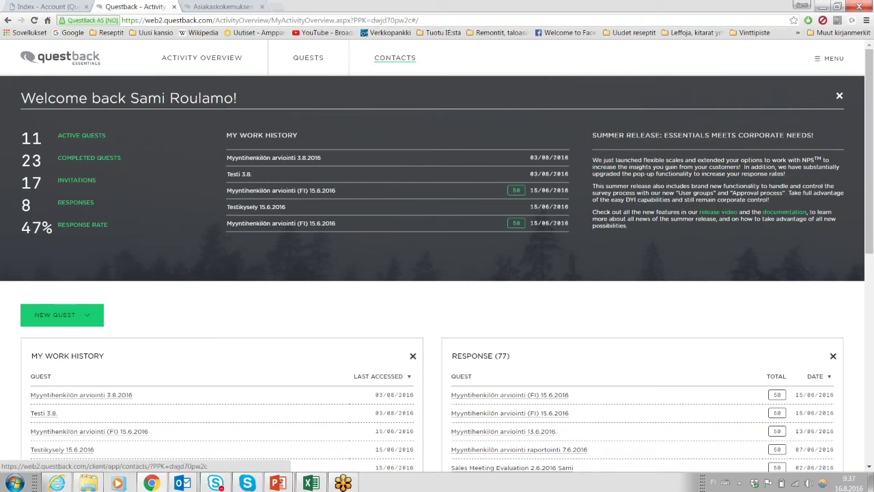
# Go to Contacts, open the New Group form and cancel it, then bring up the MENU panel.
pyautogui.click(398, 60)
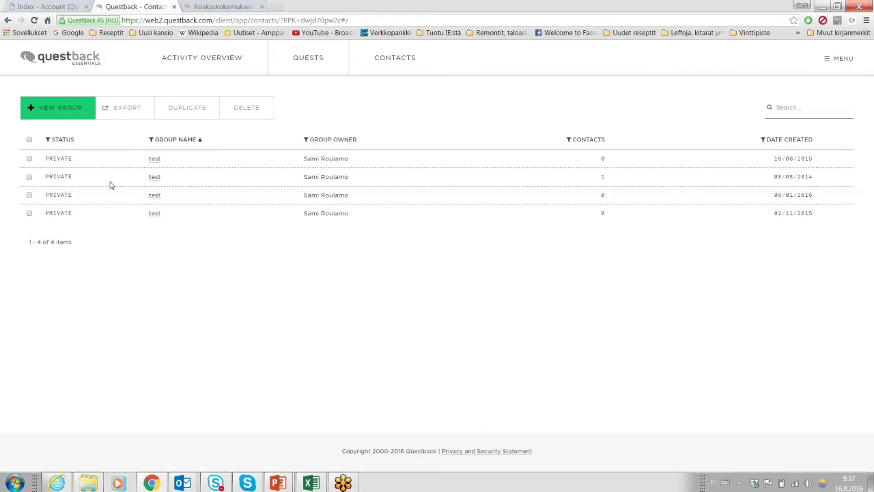
pyautogui.click(58, 108)
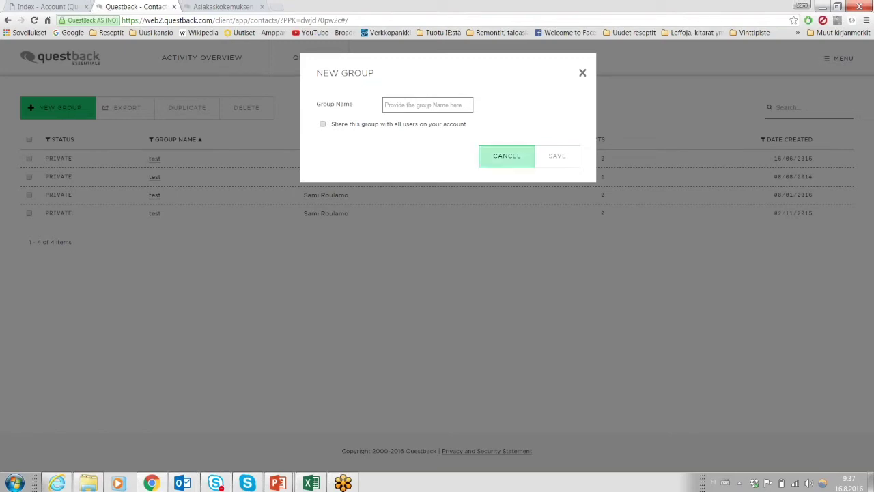
pyautogui.click(498, 162)
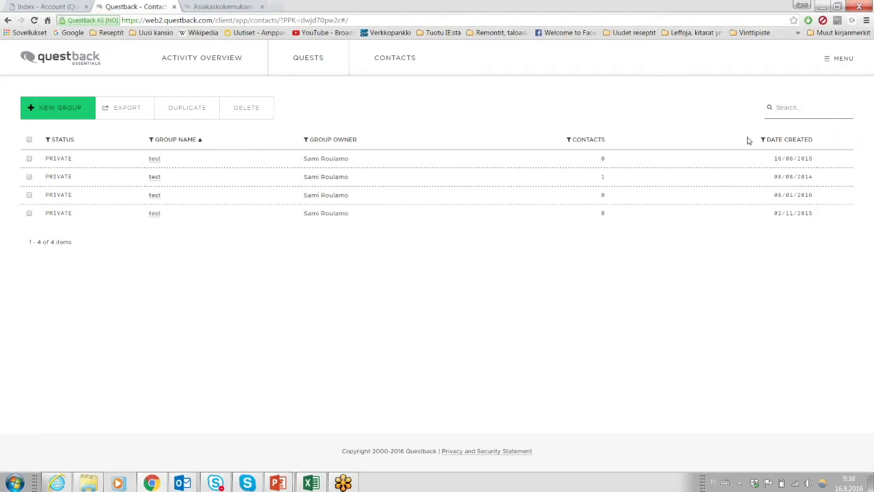
pyautogui.click(838, 58)
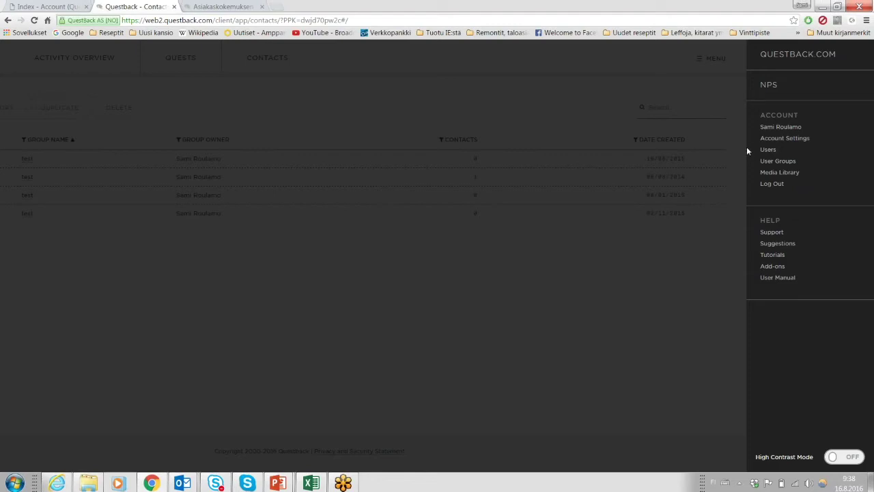
# Review the Update User Information page with its Helsinki time zone, then reopen the account menu.
pyautogui.click(790, 128)
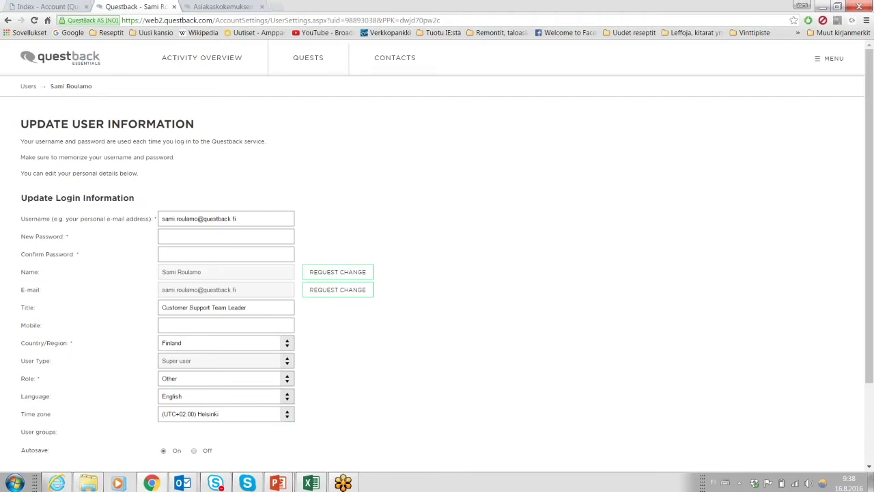
pyautogui.scroll(-1, 513, 219)
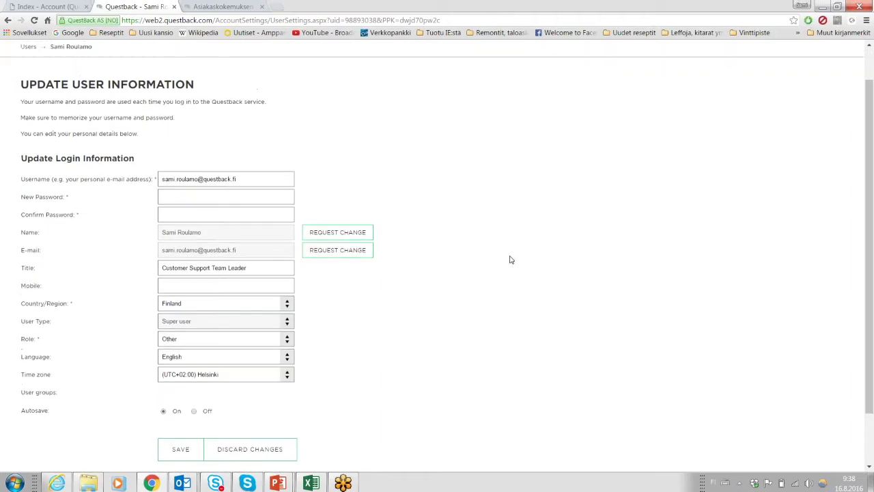
pyautogui.scroll(1, 511, 260)
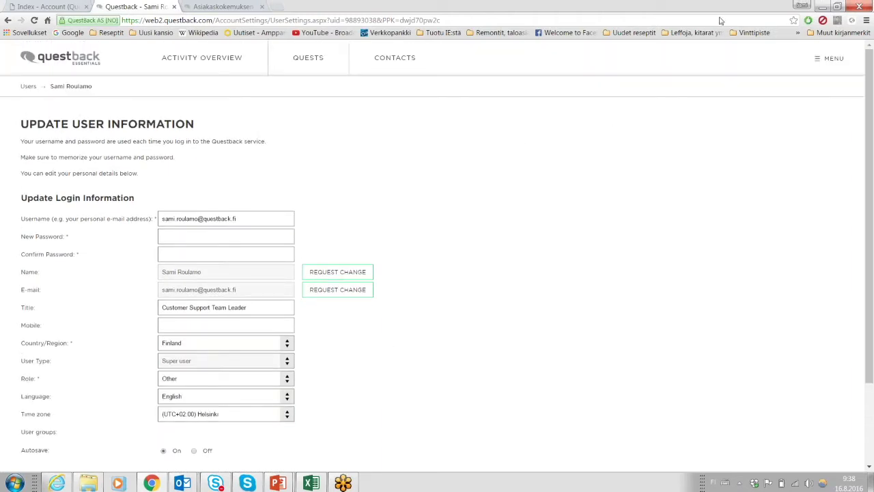
pyautogui.click(817, 58)
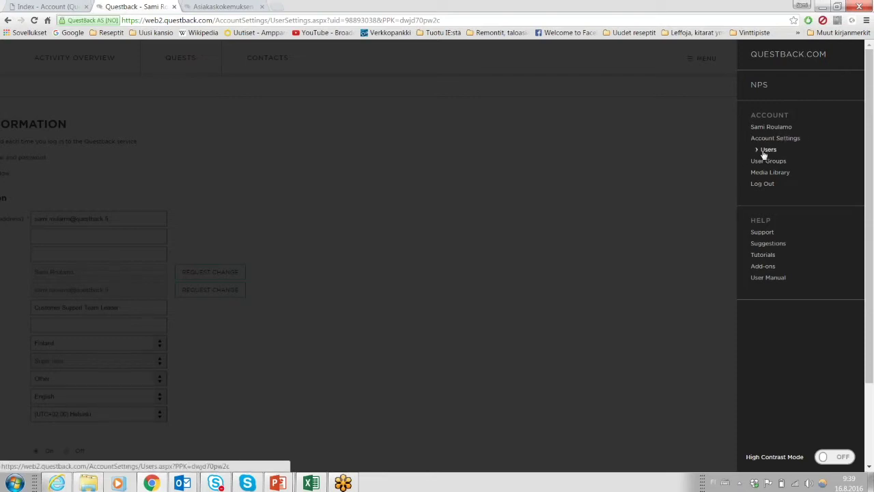
# View the nine account users, tick and untick the first user, then reopen the account menu.
pyautogui.click(766, 149)
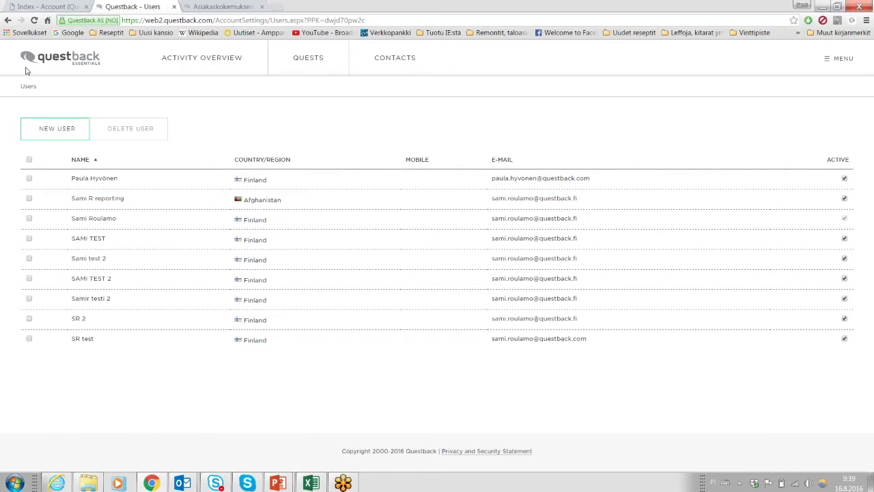
pyautogui.click(29, 178)
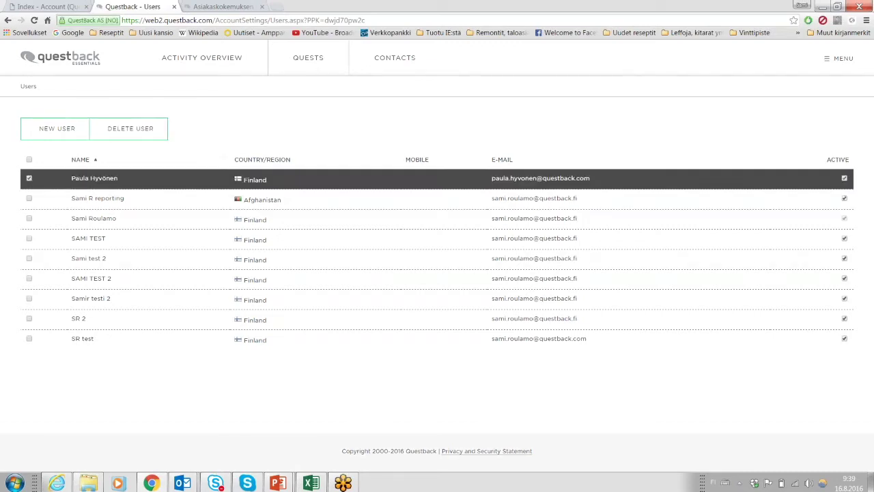
pyautogui.click(29, 179)
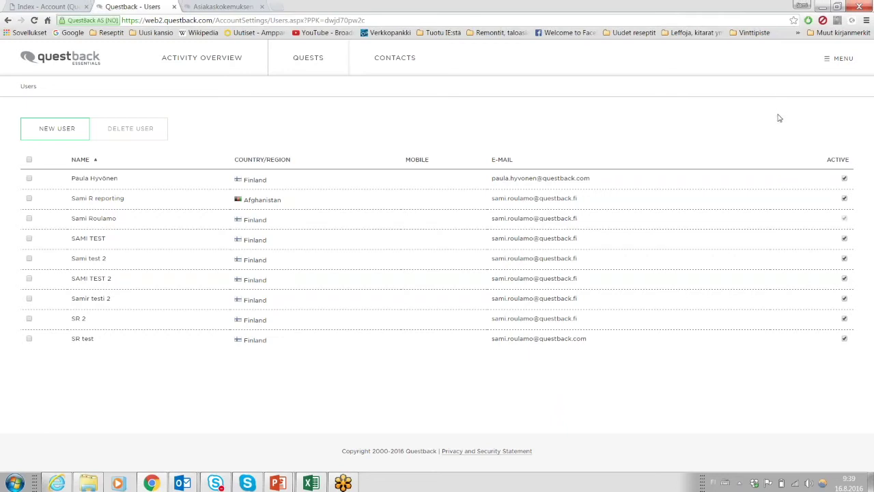
pyautogui.click(842, 62)
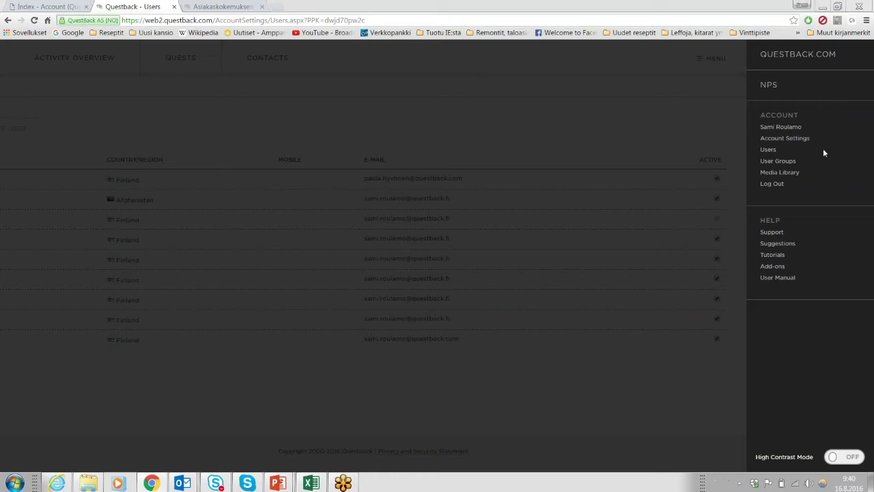
# Preview questback.jpg in the Media Library by ticking and unticking it, then reopen the account menu.
pyautogui.click(782, 174)
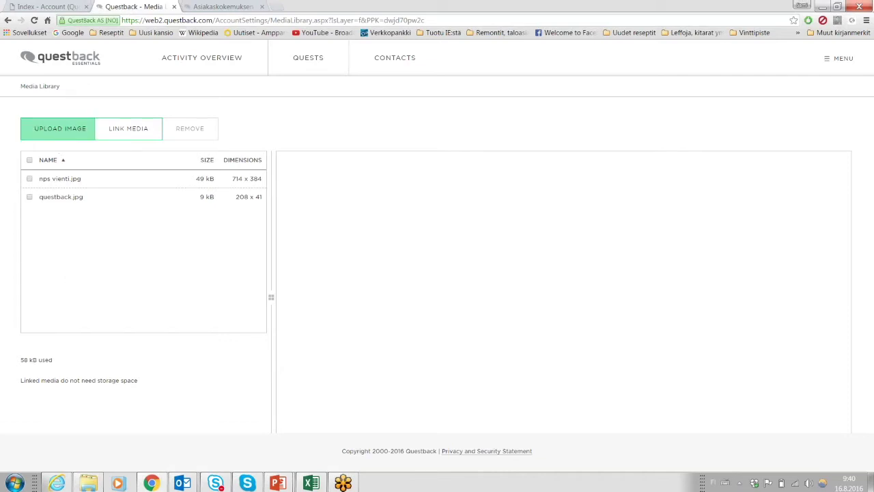
pyautogui.click(30, 198)
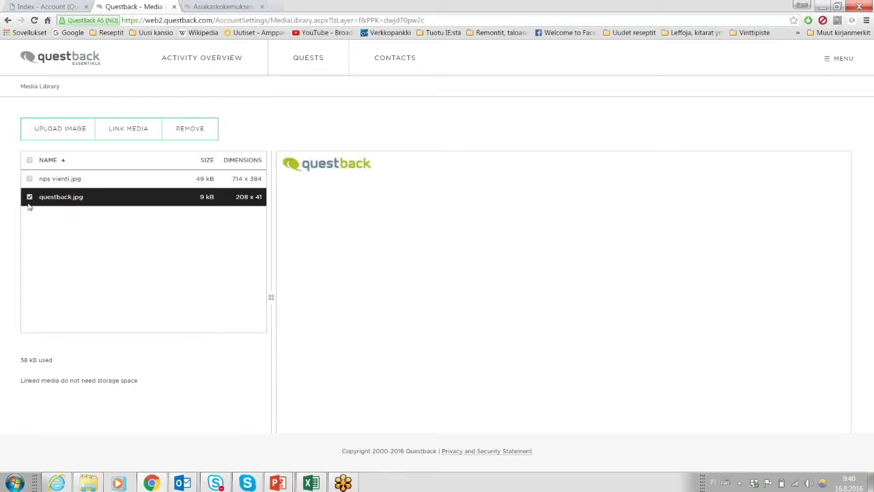
pyautogui.click(29, 197)
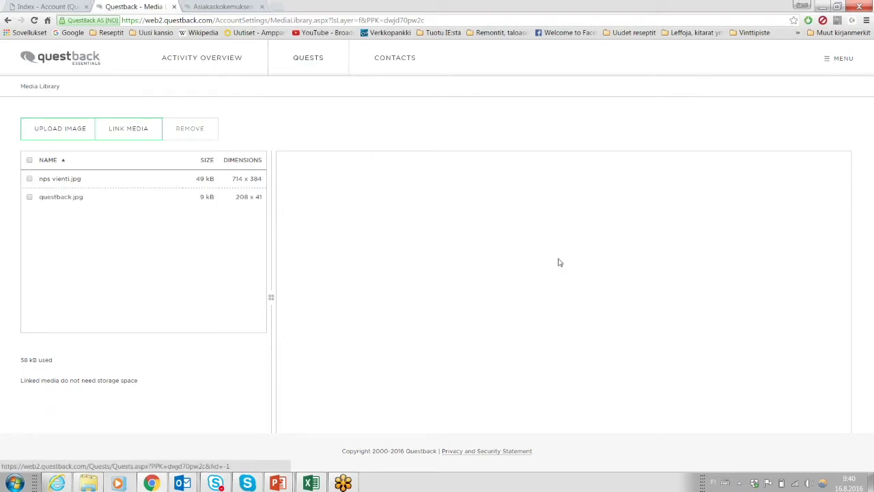
pyautogui.click(840, 60)
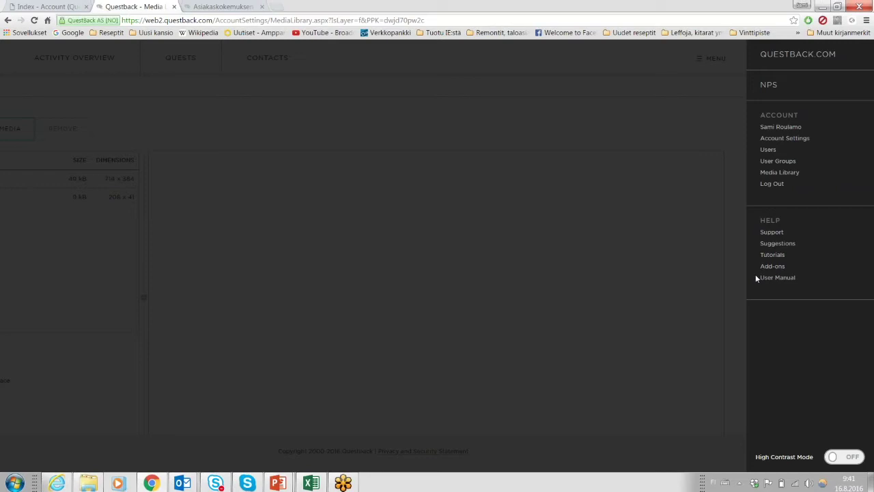
# Dismiss the side menu and go to the QUESTS folder list.
pyautogui.click(720, 126)
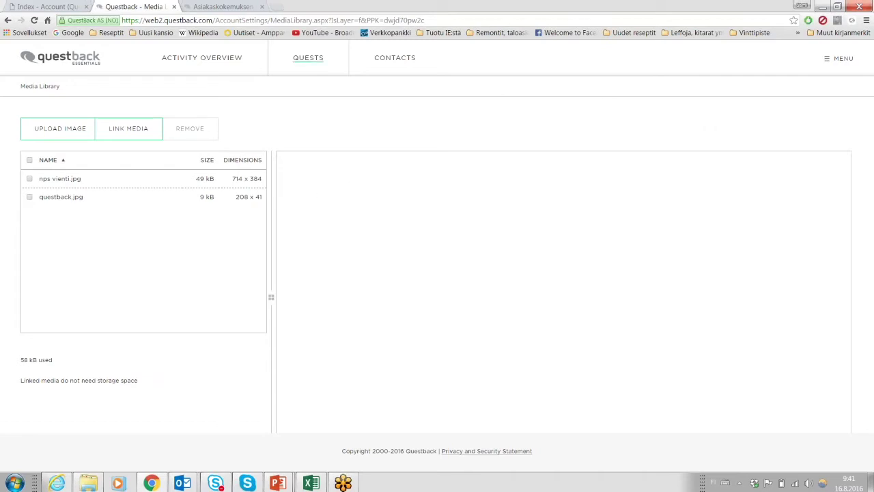
pyautogui.click(309, 63)
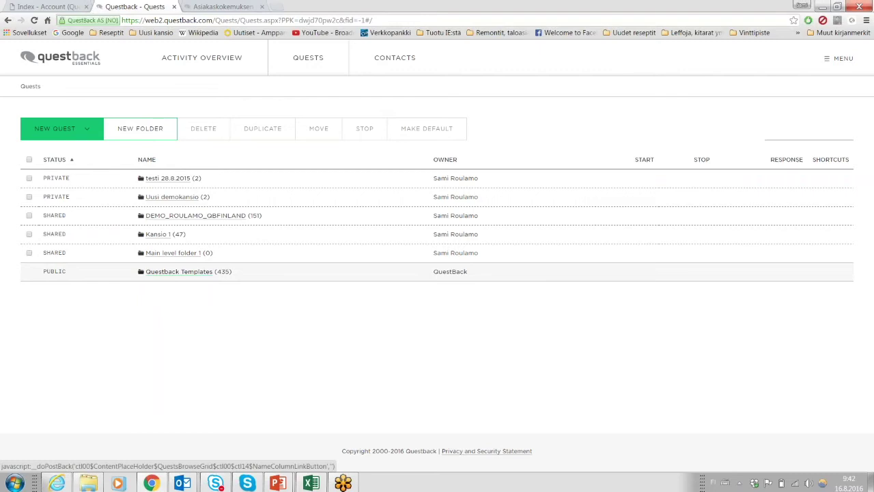
# Glance at the NEW QUEST options, then open Folder Settings for testi 28.8.2015.
pyautogui.click(88, 135)
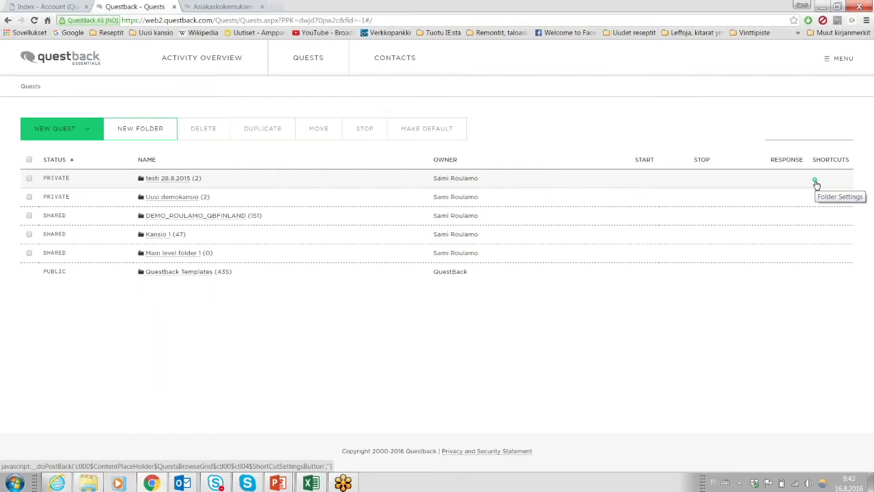
pyautogui.click(815, 182)
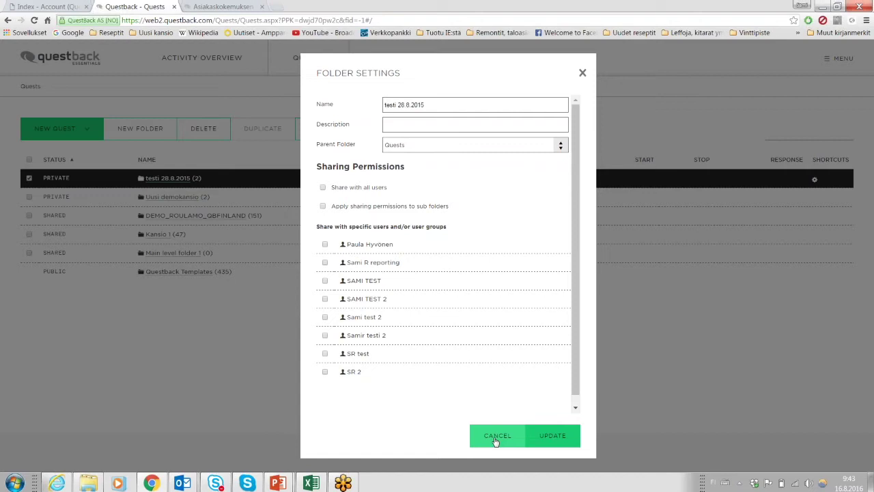
# Cancel the folder settings unchanged and open the Uusi demokansio folder.
pyautogui.click(496, 440)
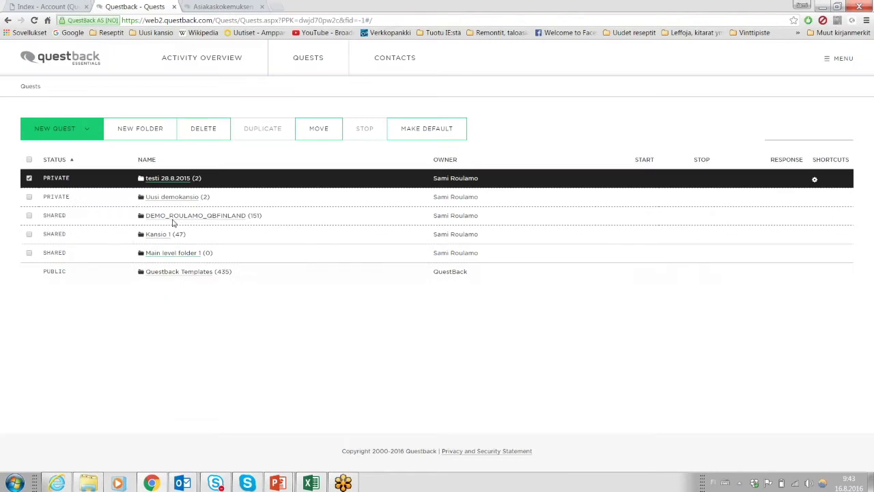
pyautogui.click(173, 199)
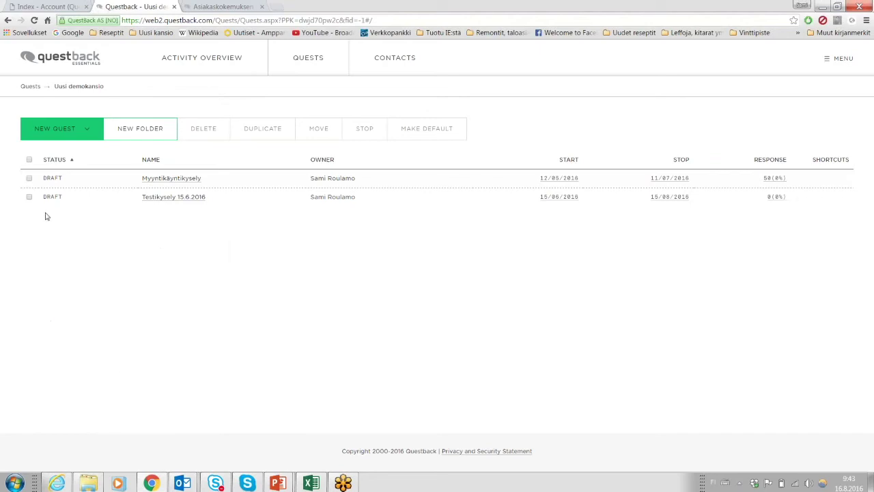
# Go back through the Quests breadcrumb and enter the Kansio 1 folder.
pyautogui.click(30, 86)
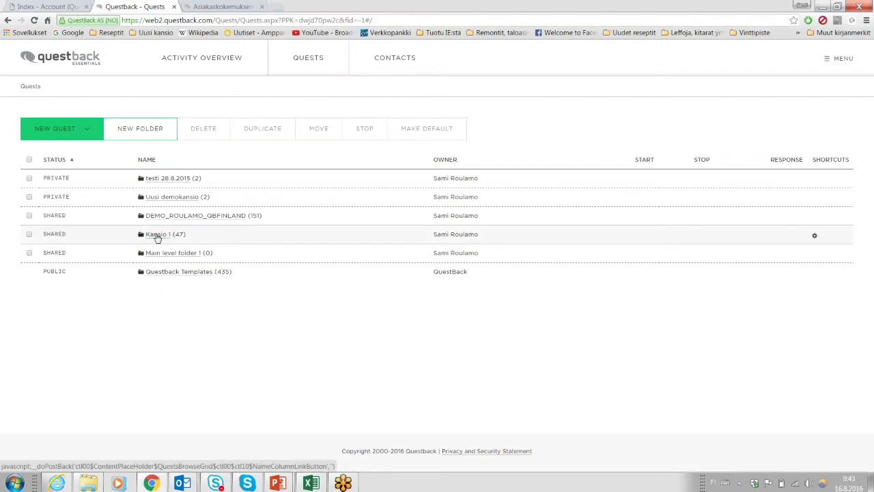
pyautogui.click(156, 234)
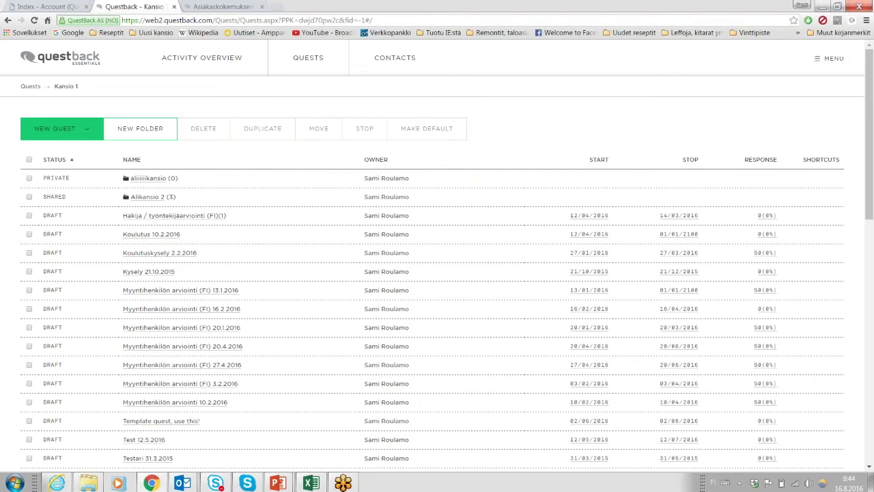
# Toggle the Alikansio 2, Hakija, Koulutus and Koulutuskysely checkboxes, then select everything in Kansio 1.
pyautogui.click(146, 128)
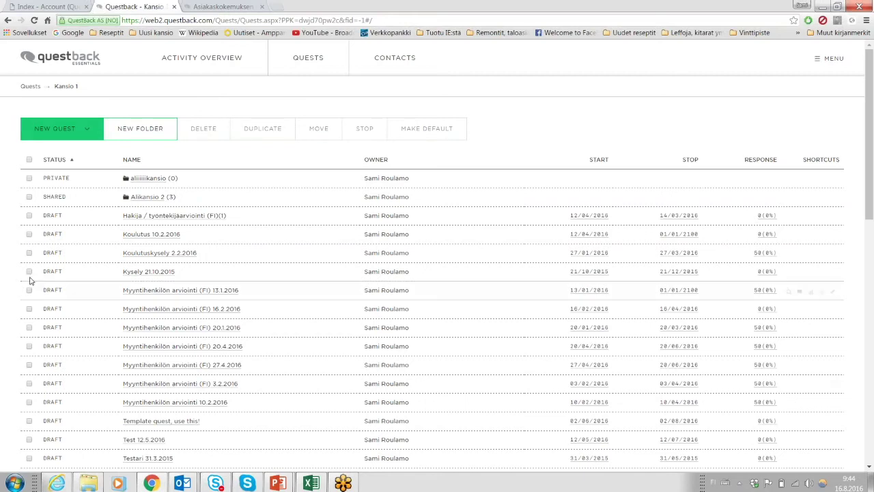
pyautogui.click(28, 197)
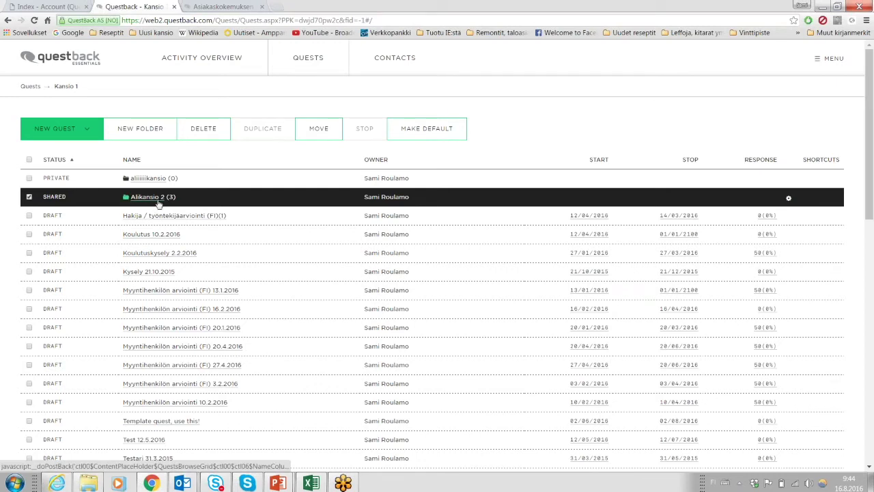
pyautogui.click(29, 197)
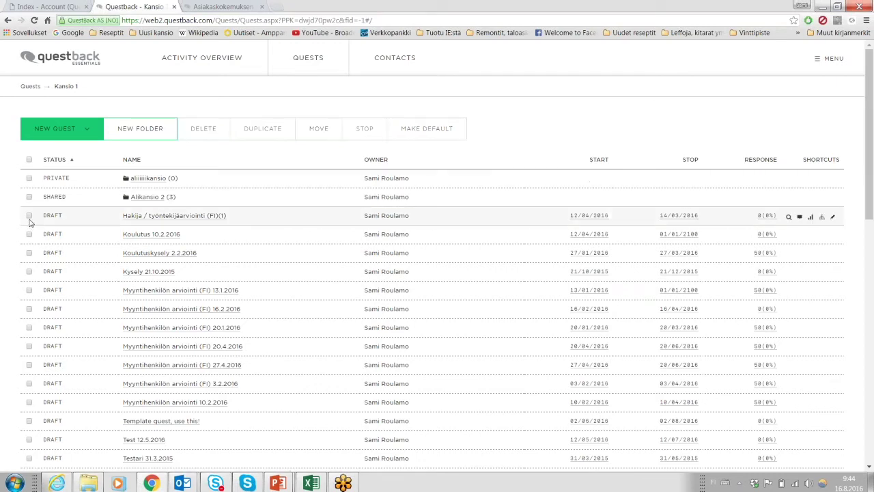
pyautogui.click(30, 216)
pyautogui.click(30, 234)
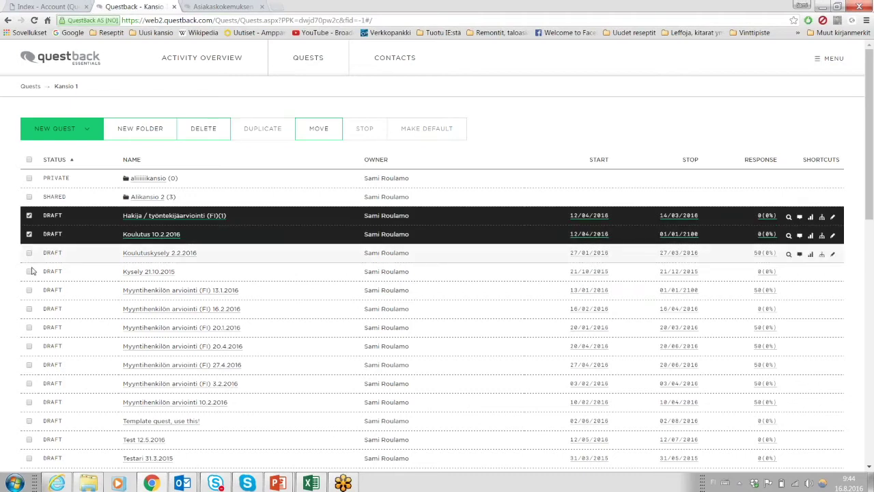
pyautogui.click(32, 254)
pyautogui.click(29, 234)
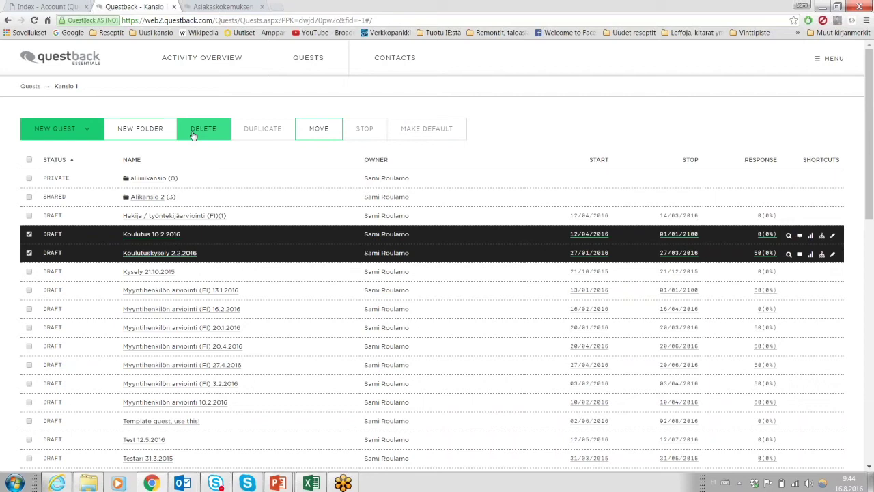
pyautogui.click(29, 234)
pyautogui.click(29, 253)
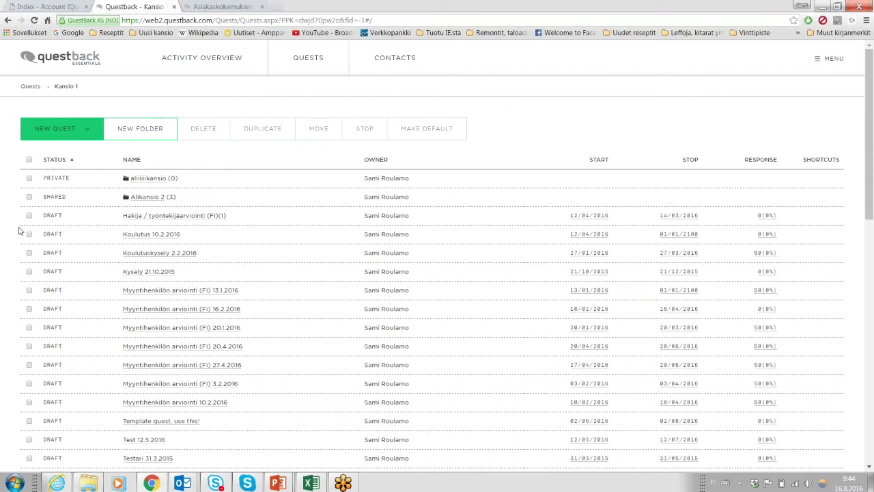
pyautogui.click(29, 216)
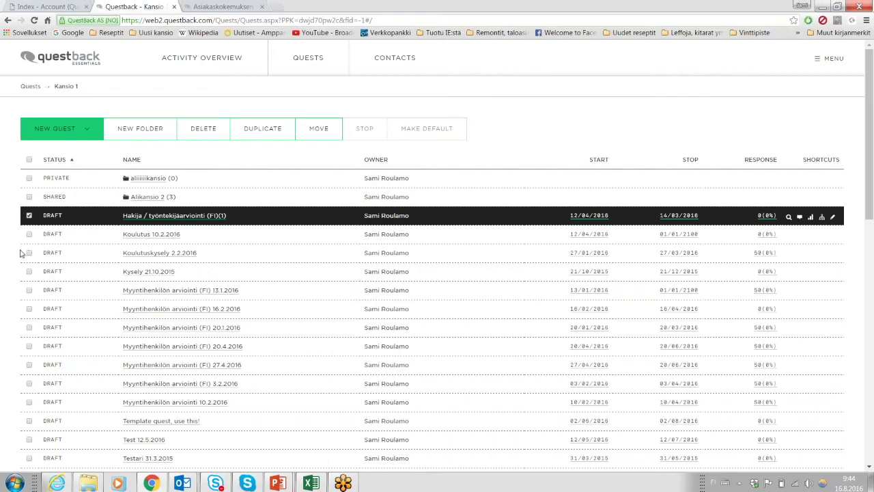
pyautogui.click(28, 160)
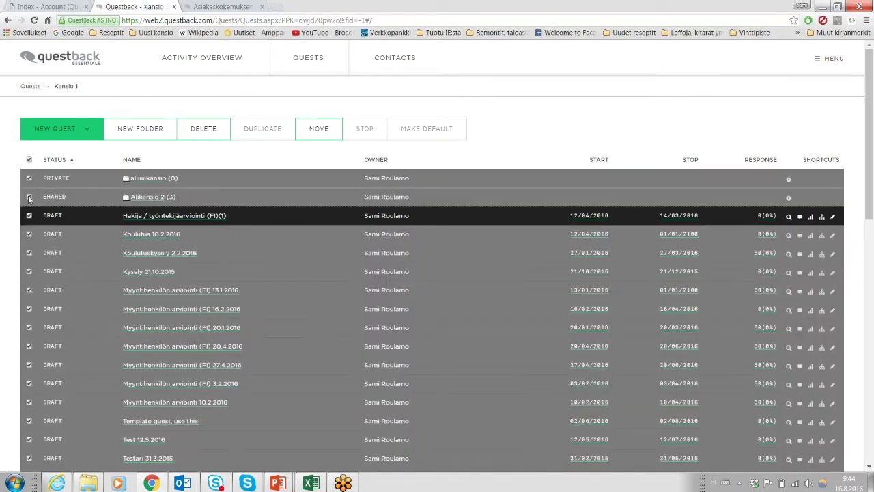
# Deselect the private and Alikansio 2 subfolders in Kansio 1.
pyautogui.click(30, 179)
pyautogui.click(30, 197)
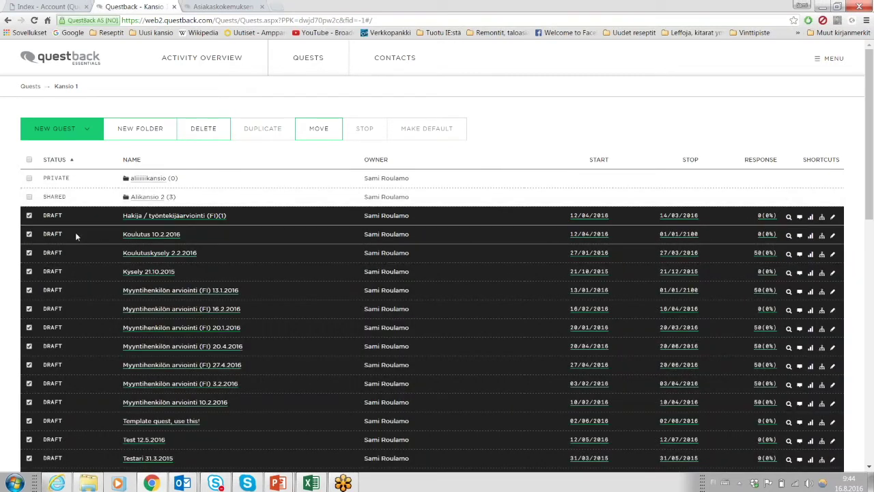
pyautogui.scroll(-9, 75, 232)
pyautogui.scroll(5, 72, 225)
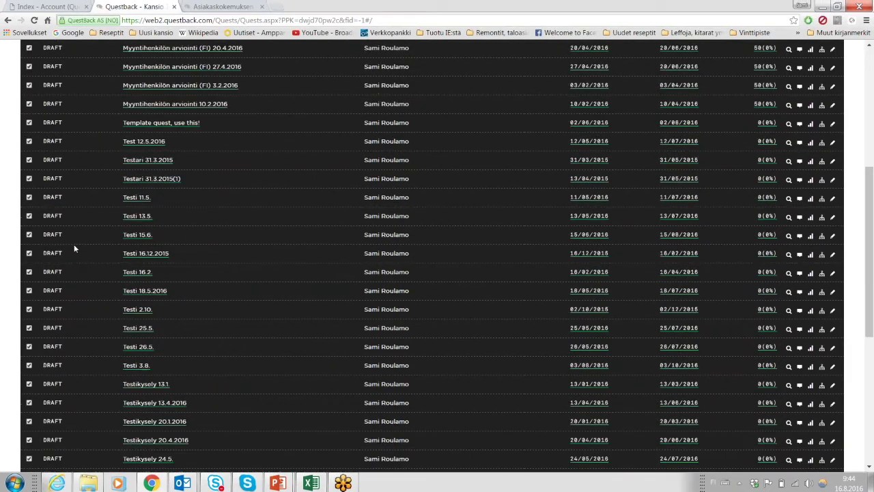
pyautogui.scroll(6, 74, 244)
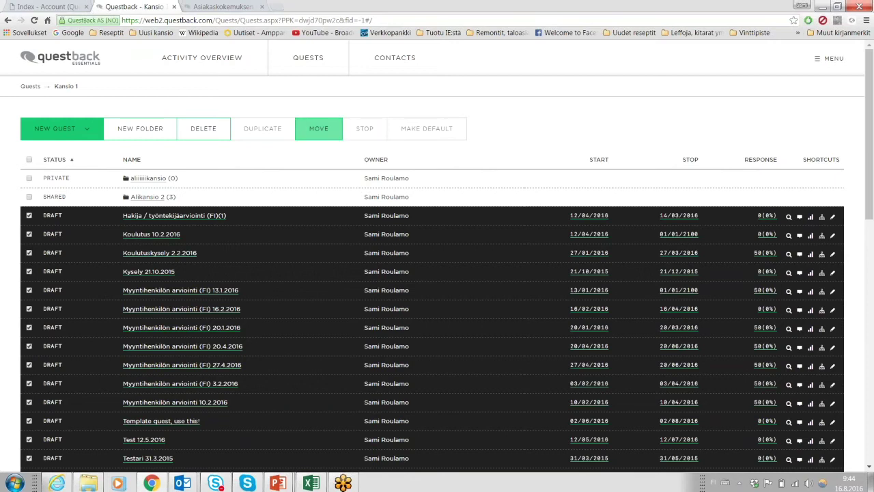
# Toggle select-all and Alikansio 2 off again, leaving nothing selected, and dismiss the Outlook reminder.
pyautogui.click(28, 162)
pyautogui.click(29, 161)
pyautogui.click(28, 197)
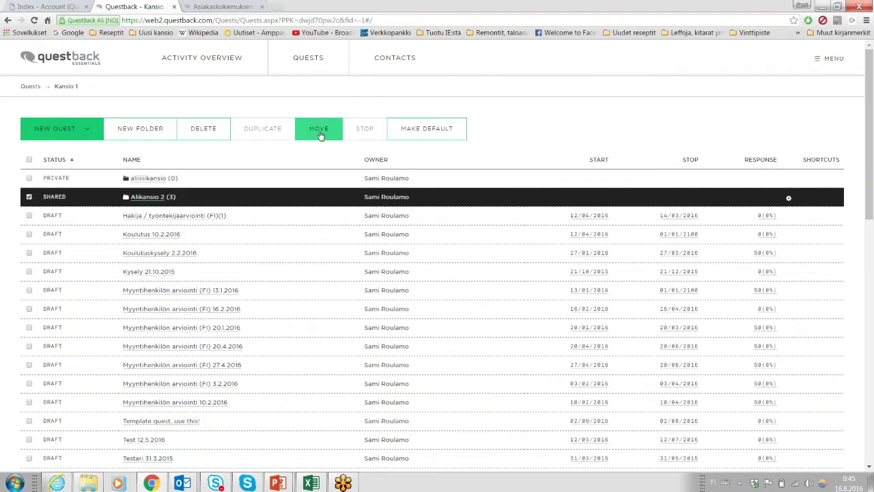
pyautogui.click(29, 196)
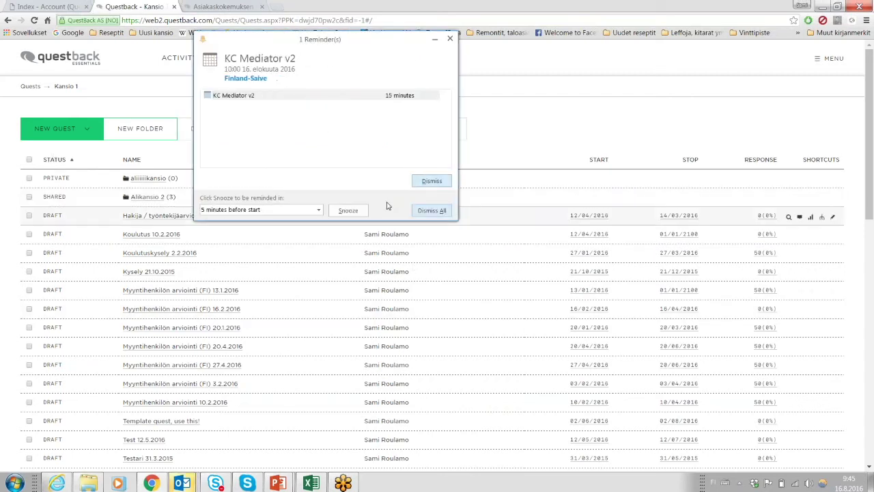
pyautogui.click(431, 181)
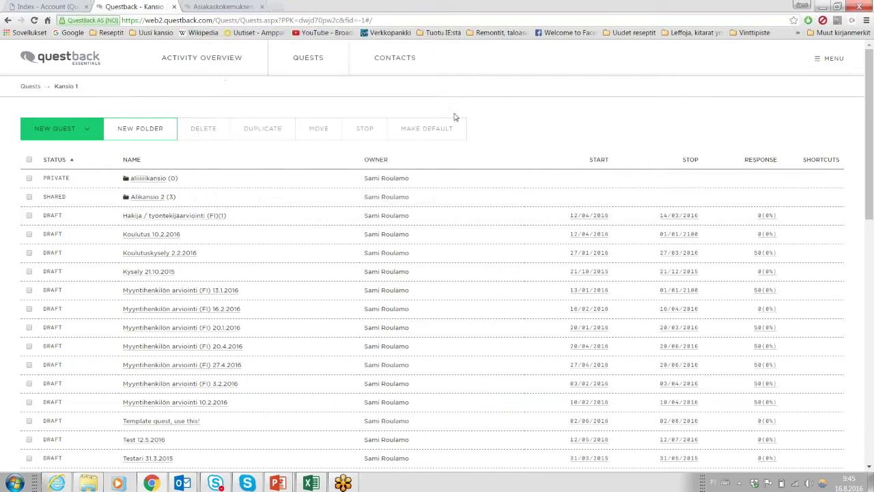
pyautogui.click(30, 197)
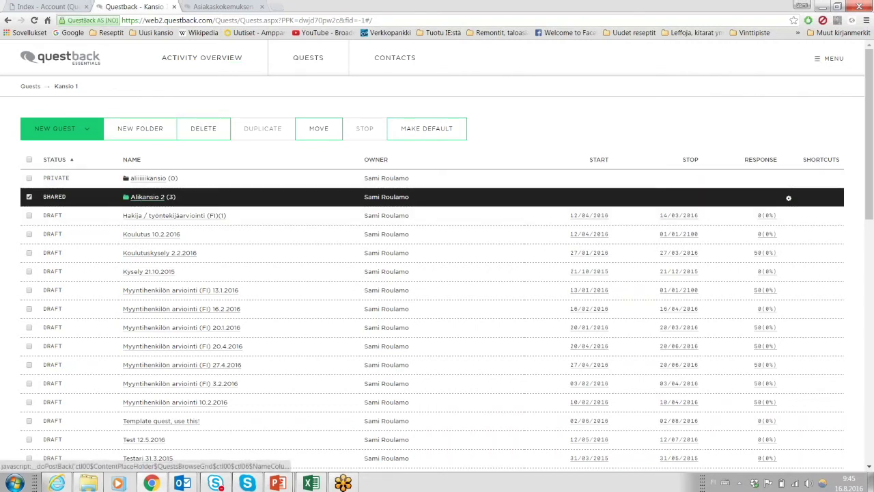
pyautogui.click(30, 196)
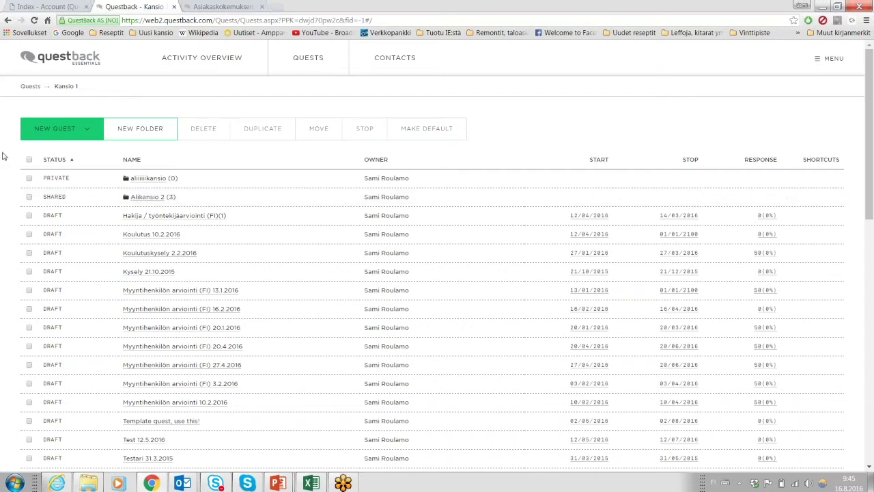
pyautogui.scroll(-1, 3, 157)
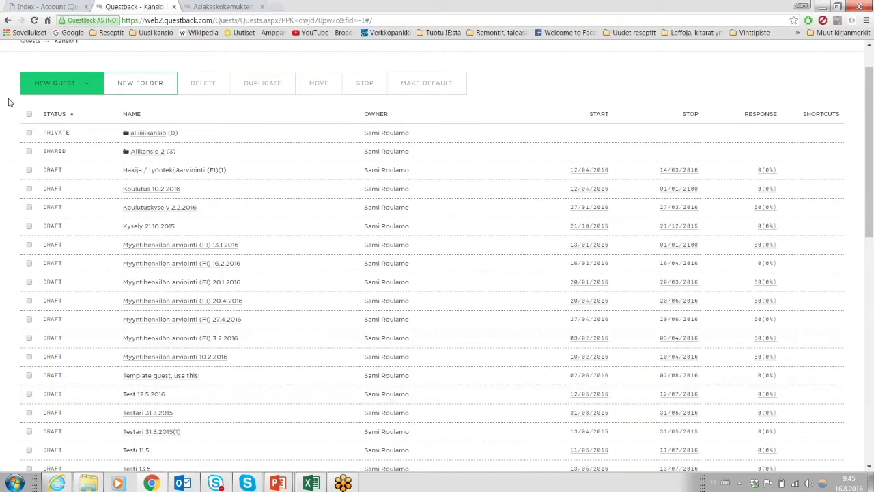
pyautogui.scroll(1, 7, 216)
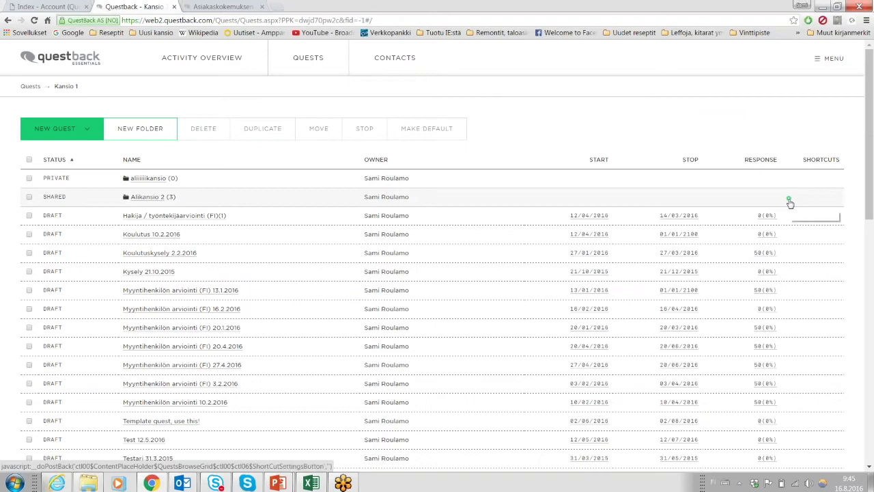
pyautogui.scroll(-1, 7, 202)
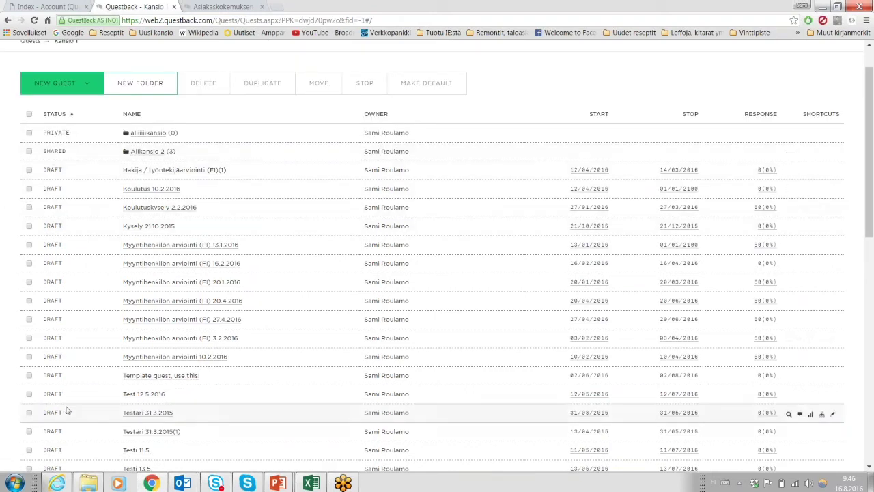
pyautogui.scroll(1, 86, 332)
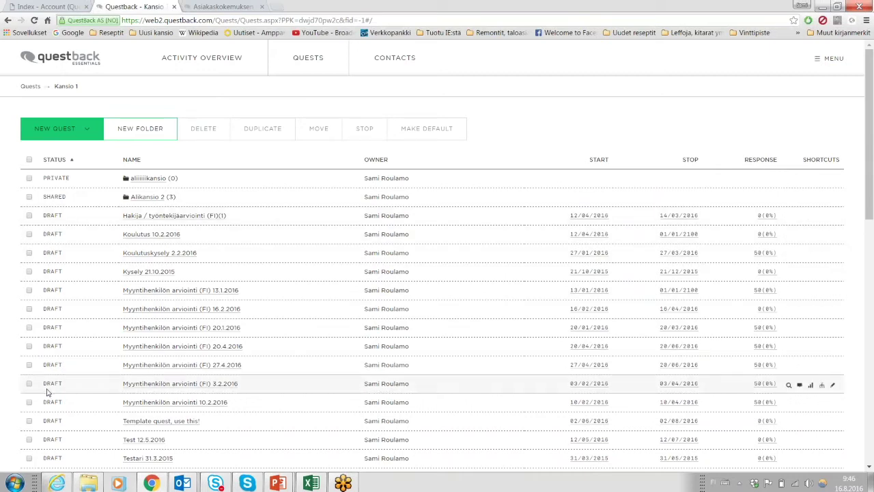
pyautogui.scroll(-3, 68, 280)
pyautogui.scroll(-5, 69, 280)
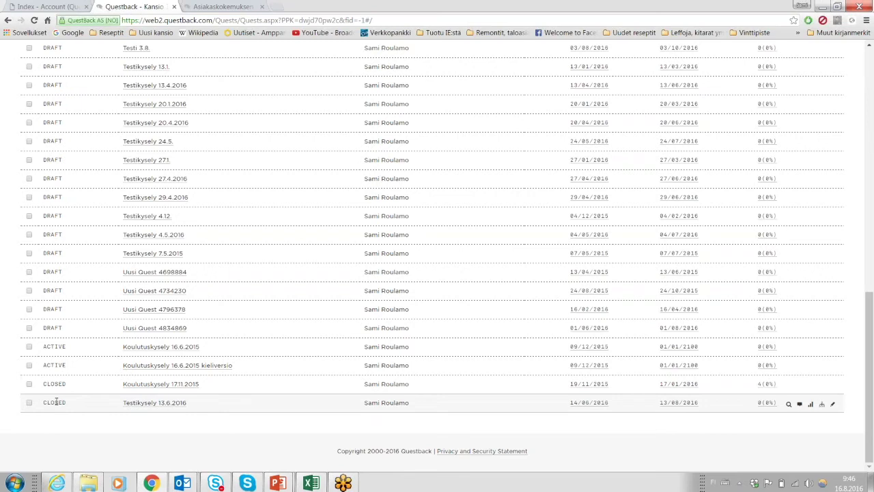
pyautogui.scroll(15, 56, 402)
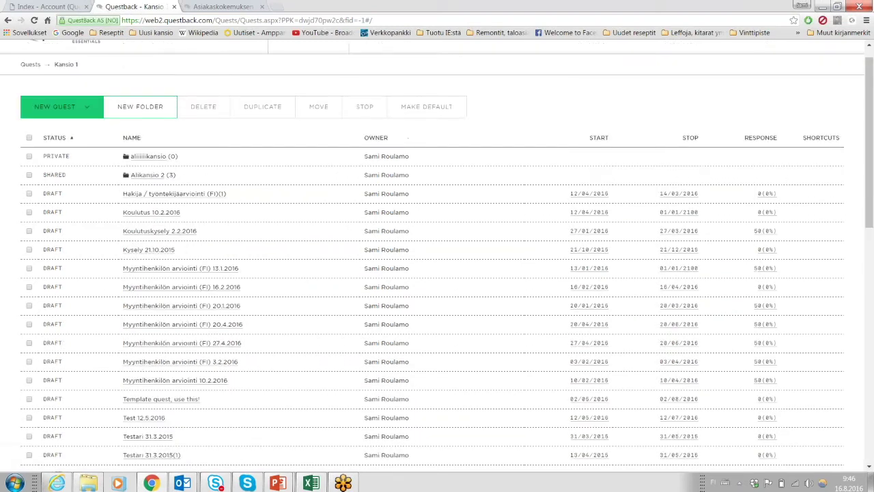
pyautogui.scroll(-1, 13, 199)
pyautogui.scroll(-15, 14, 199)
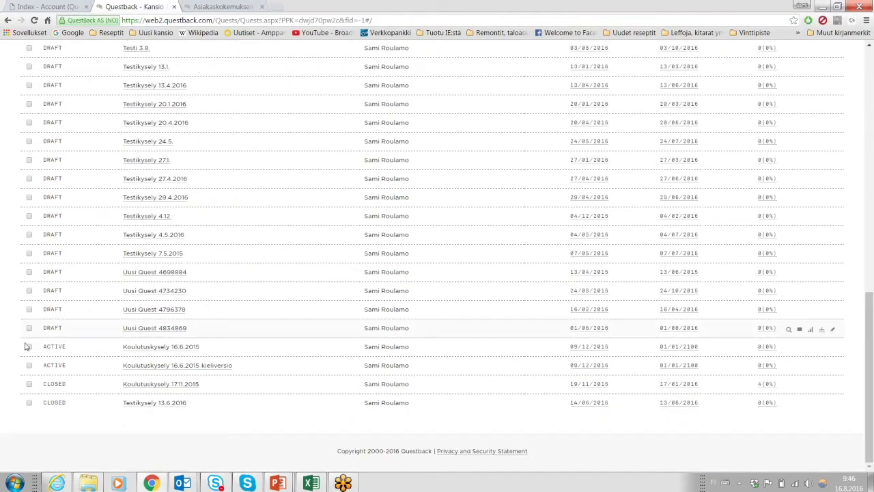
pyautogui.click(29, 347)
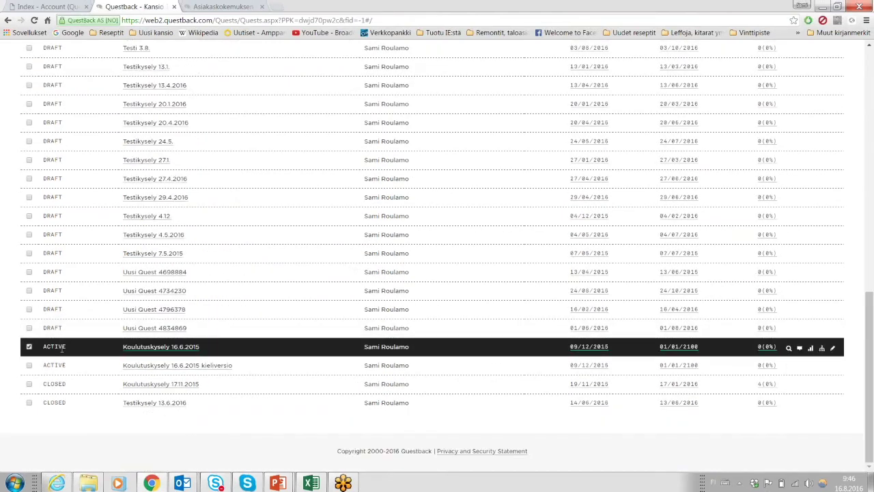
pyautogui.scroll(15, 216, 324)
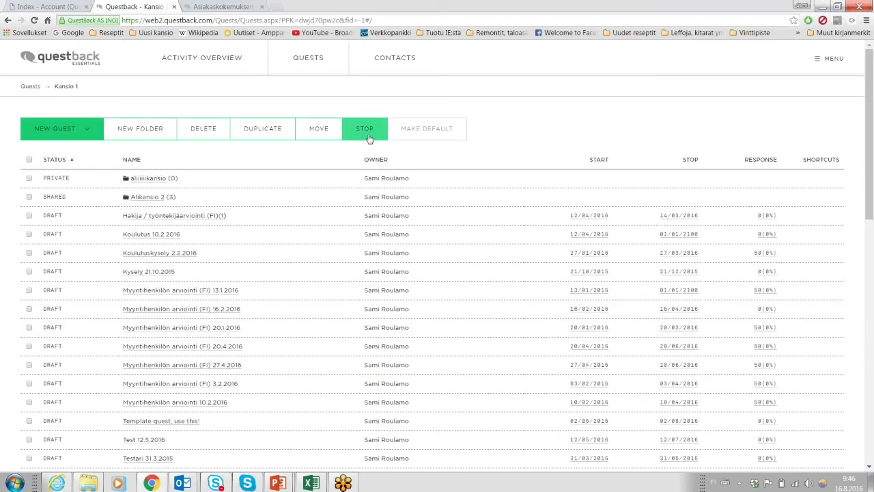
pyautogui.scroll(-15, 214, 273)
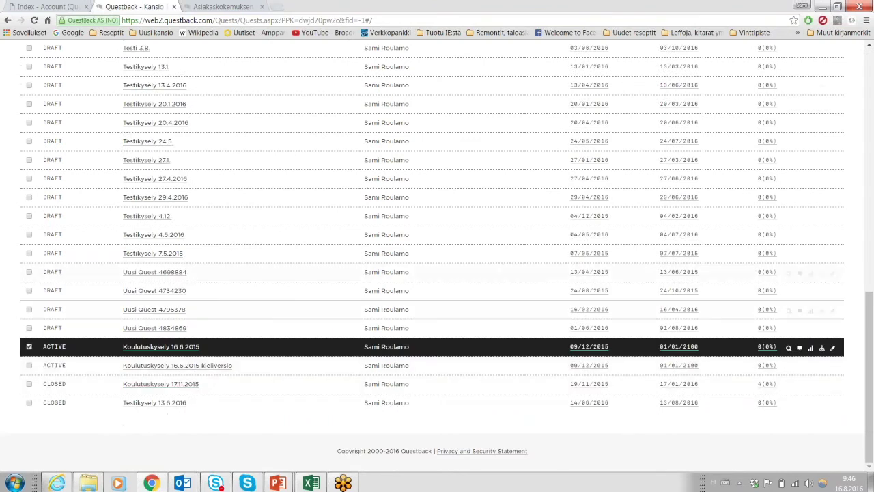
pyautogui.click(29, 347)
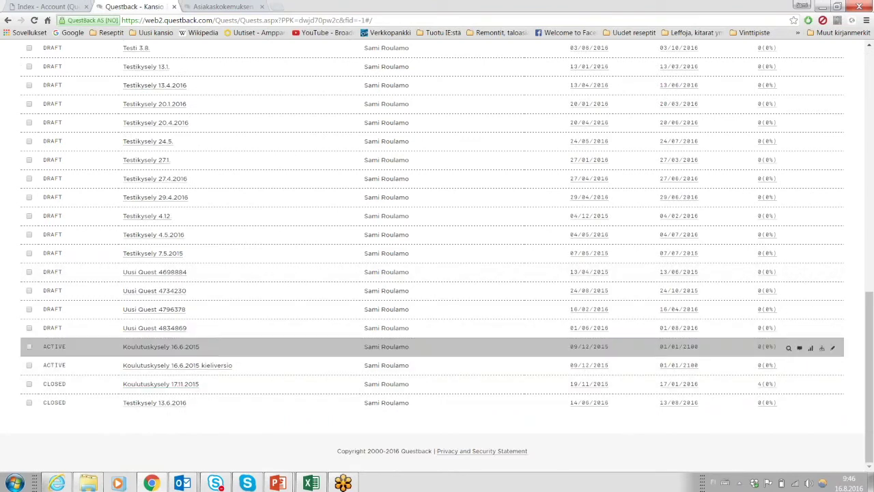
pyautogui.scroll(15, 75, 342)
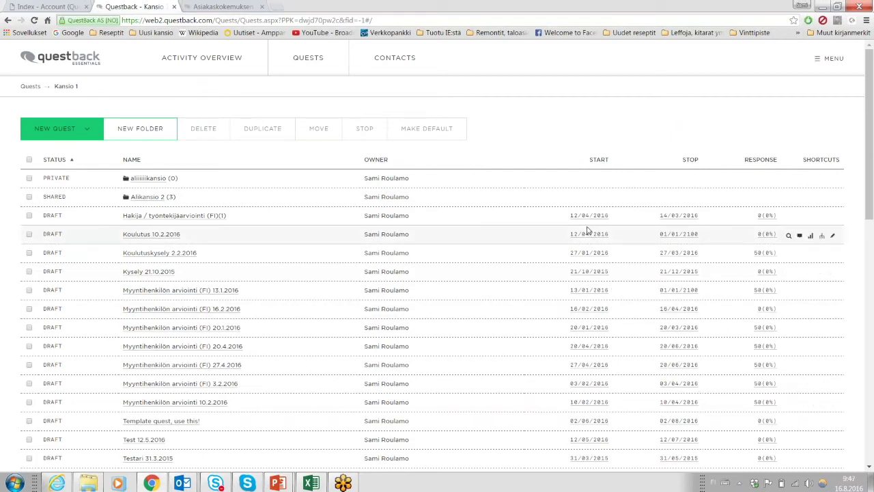
pyautogui.moveTo(588, 238)
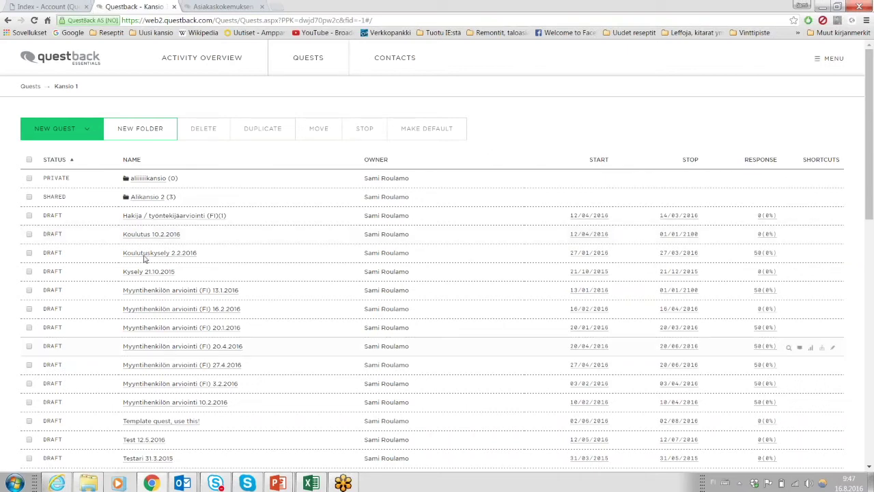
# Start a blank quest from the NEW QUEST menu, creating New Quest 4853732.
pyautogui.click(63, 129)
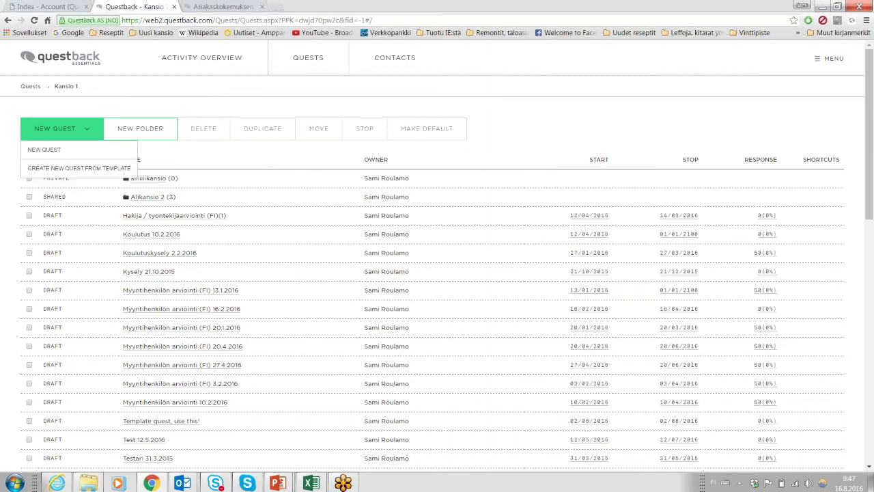
pyautogui.click(47, 152)
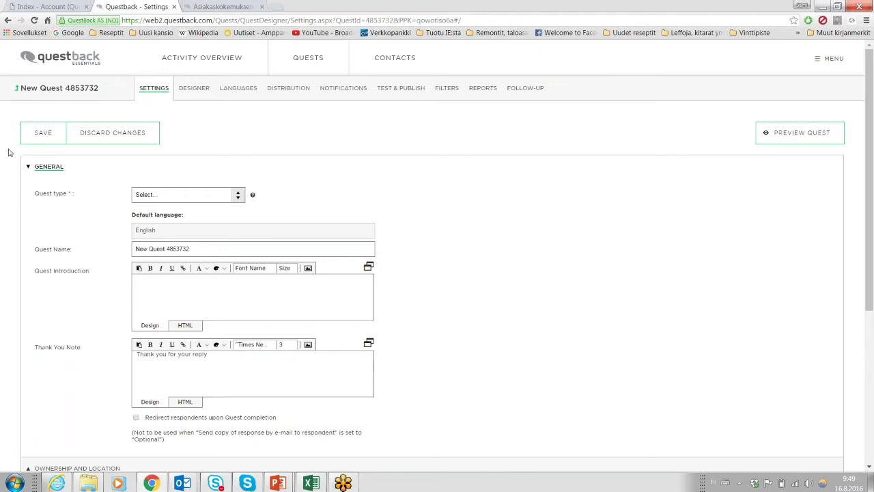
# Set the quest type to Customer feedback (VoC).
pyautogui.scroll(-1, 9, 152)
pyautogui.scroll(1, 9, 152)
pyautogui.click(195, 195)
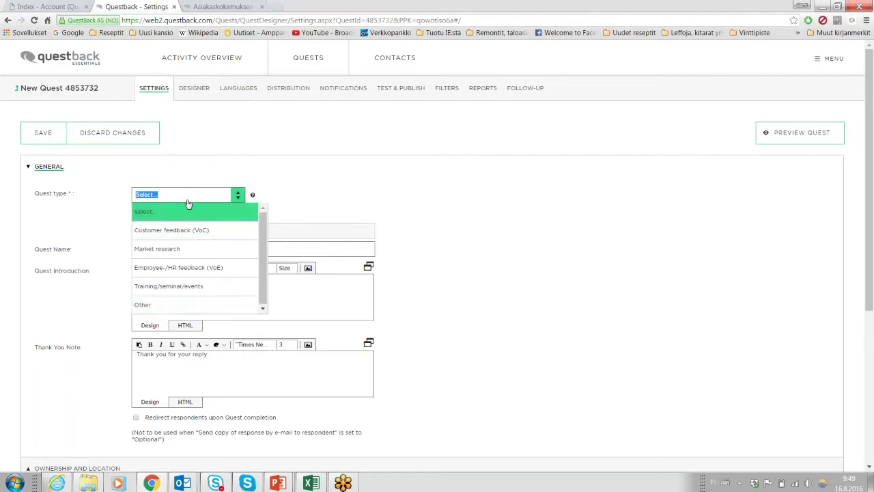
pyautogui.click(187, 235)
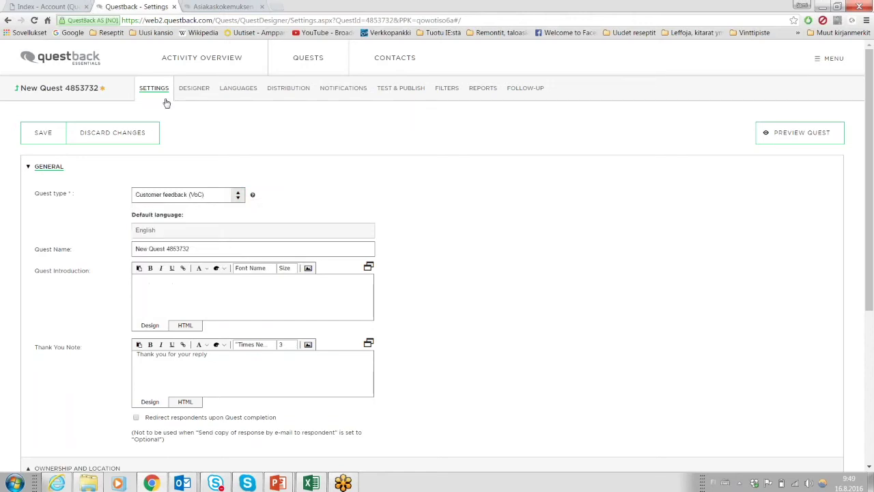
# Rename the quest to 'Test 16.8.2016'.
pyautogui.scroll(-1, 74, 215)
pyautogui.tripleClick(196, 203)
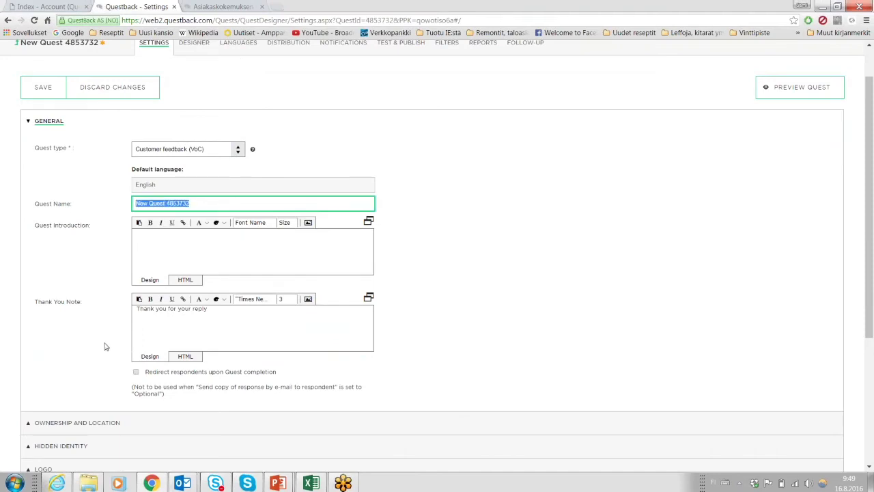
pyautogui.write('Test 16.8.2016')
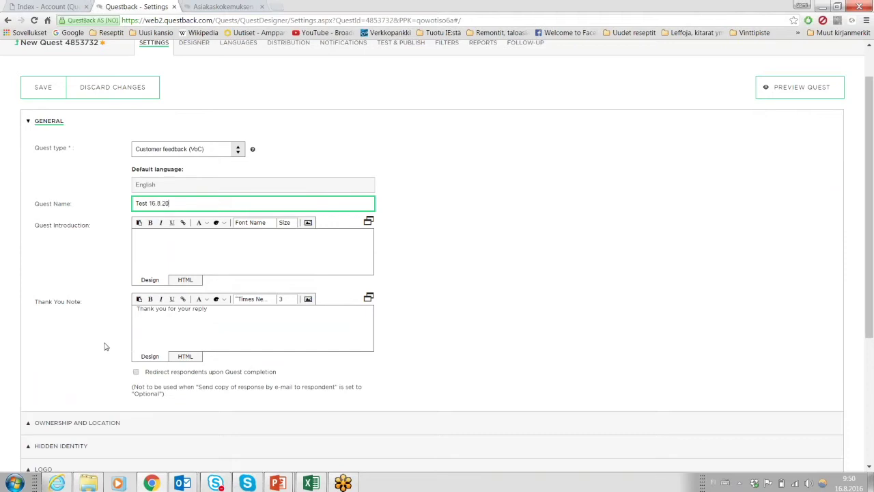
pyautogui.click(167, 249)
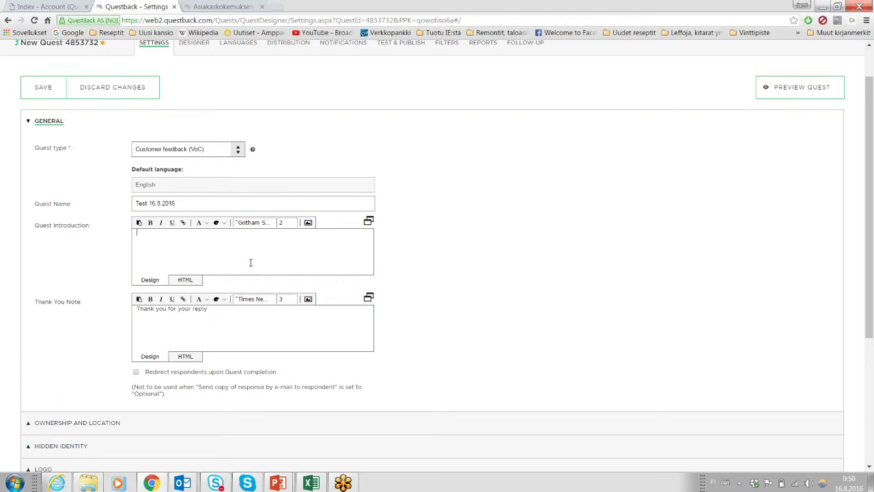
# Insert the questback logo from the media library into the quest introduction.
pyautogui.scroll(1, 232, 257)
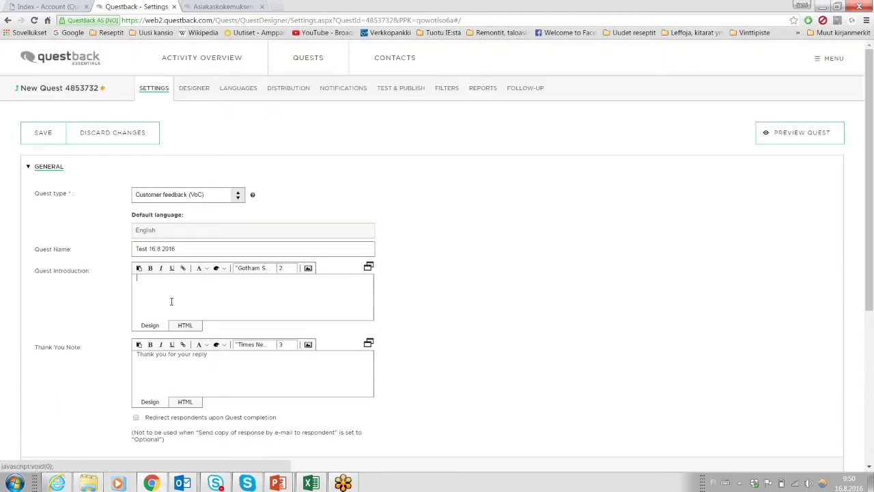
pyautogui.scroll(-1, 164, 263)
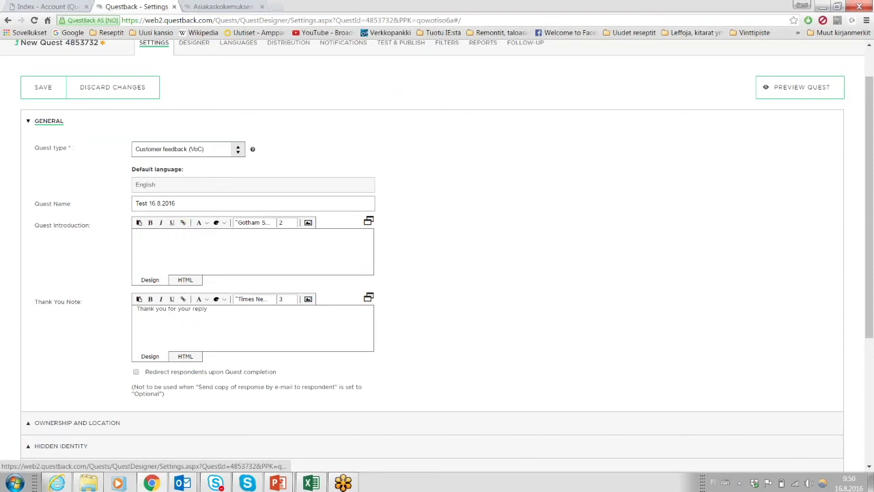
pyautogui.click(309, 226)
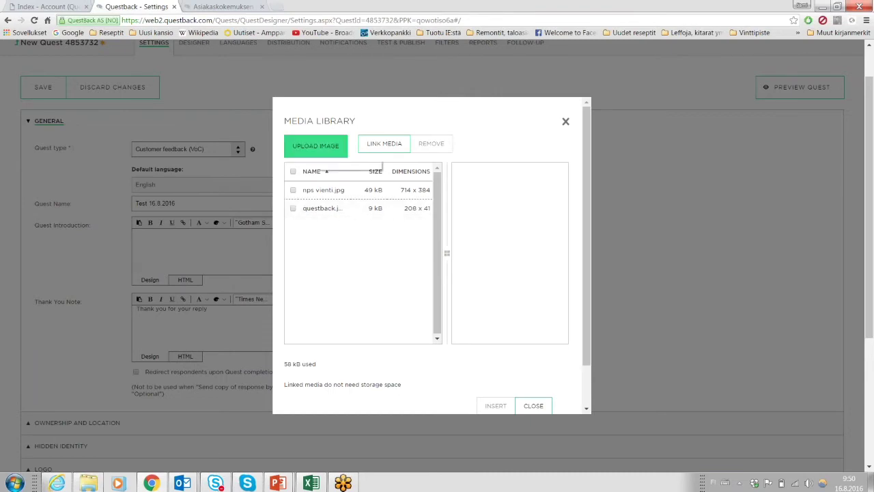
pyautogui.click(293, 208)
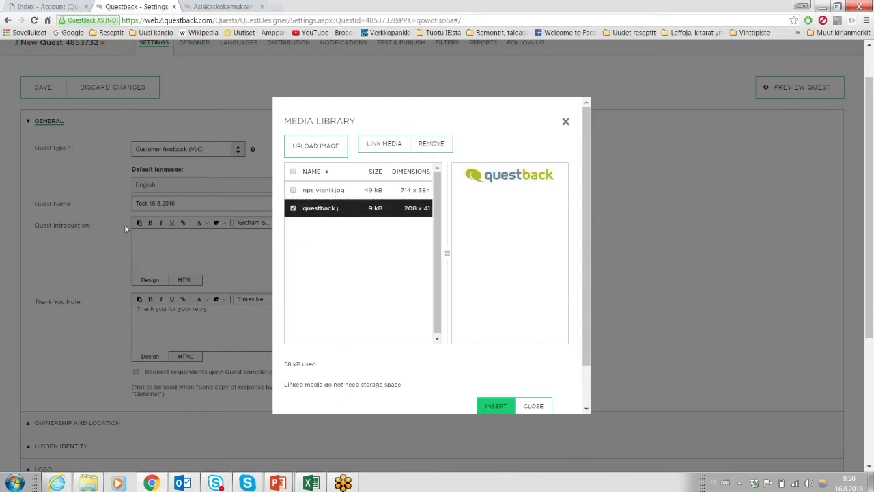
pyautogui.click(496, 406)
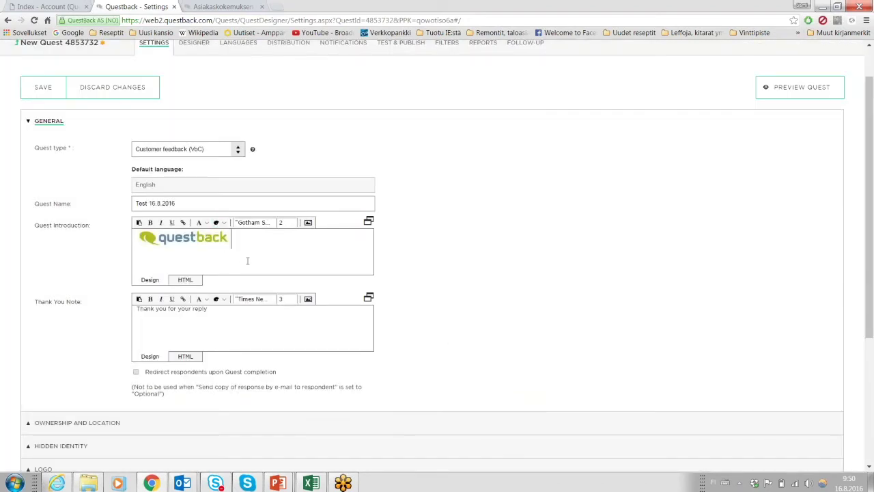
# Delete the logo so the quest introduction is empty again.
pyautogui.doubleClick(172, 244)
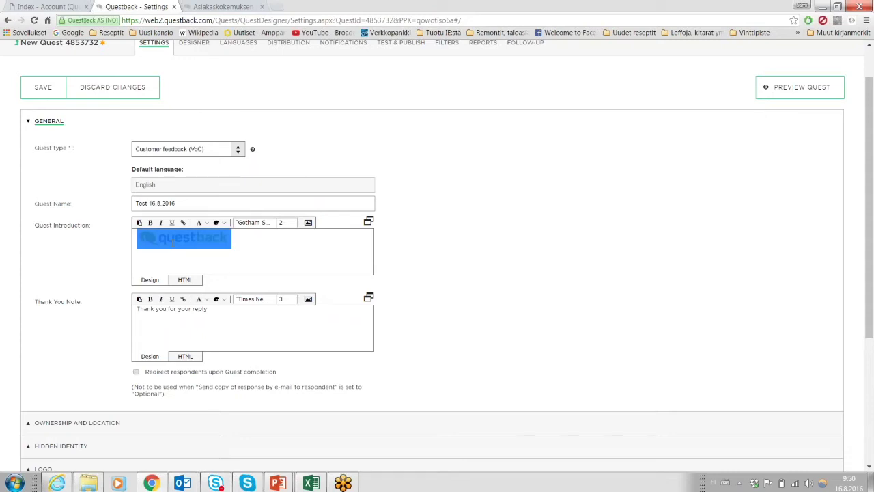
pyautogui.press('Delete')
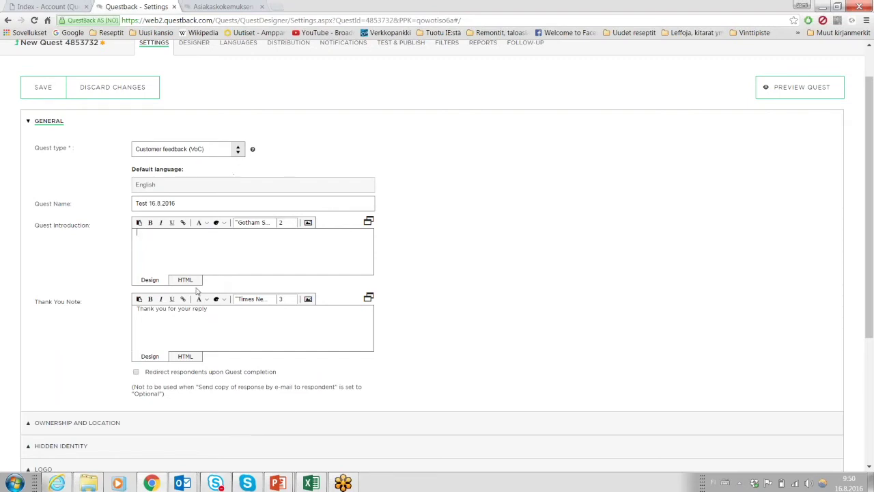
pyautogui.click(371, 226)
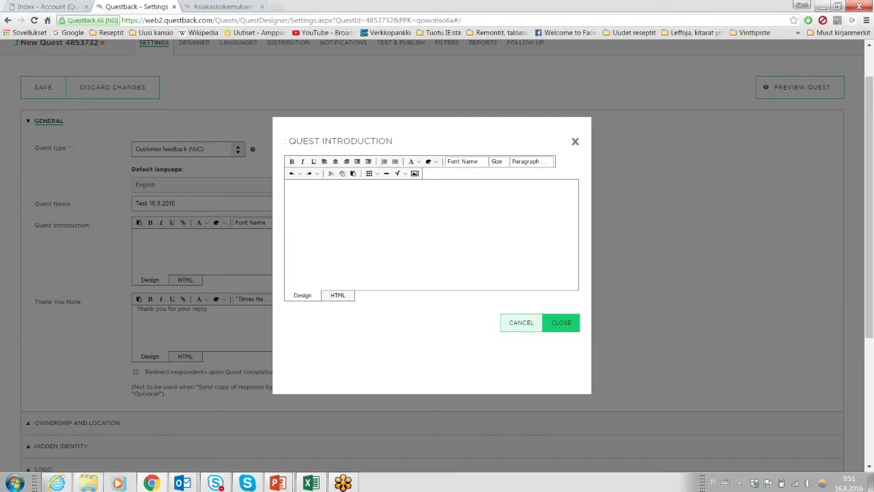
# Cancel the advanced introduction editor and scroll down to the Thank You Note.
pyautogui.click(519, 326)
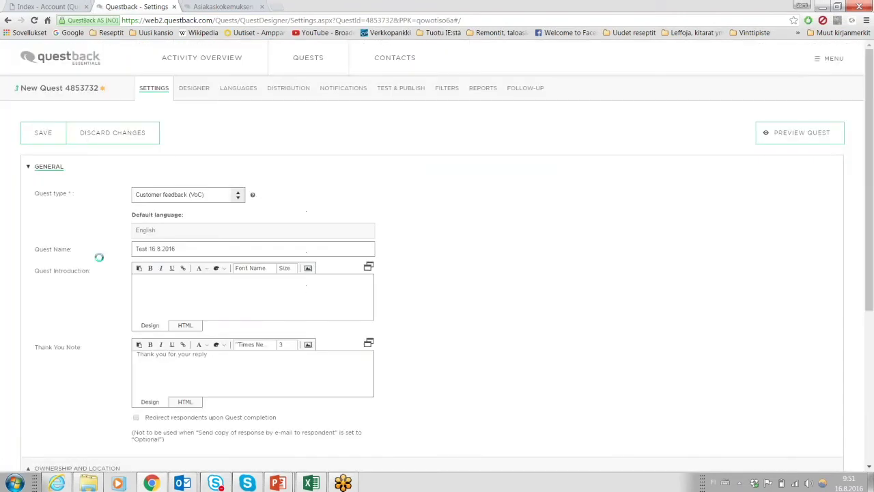
pyautogui.scroll(-1, 121, 265)
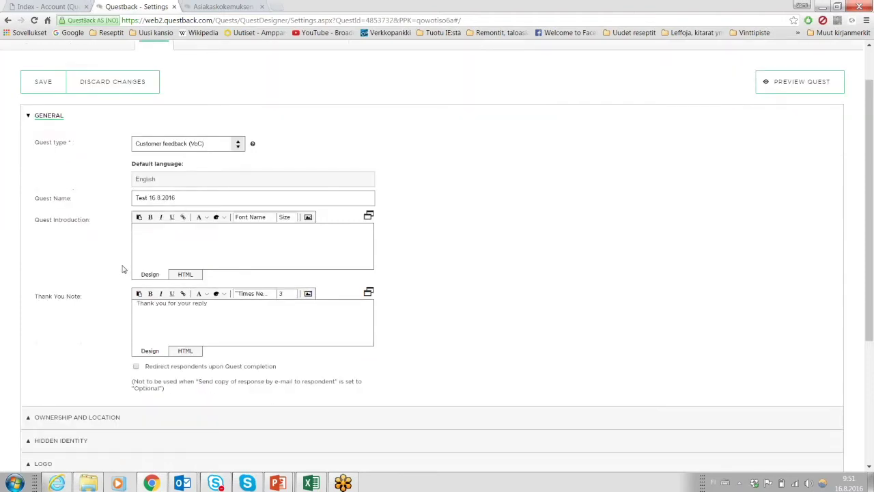
pyautogui.scroll(-1, 110, 273)
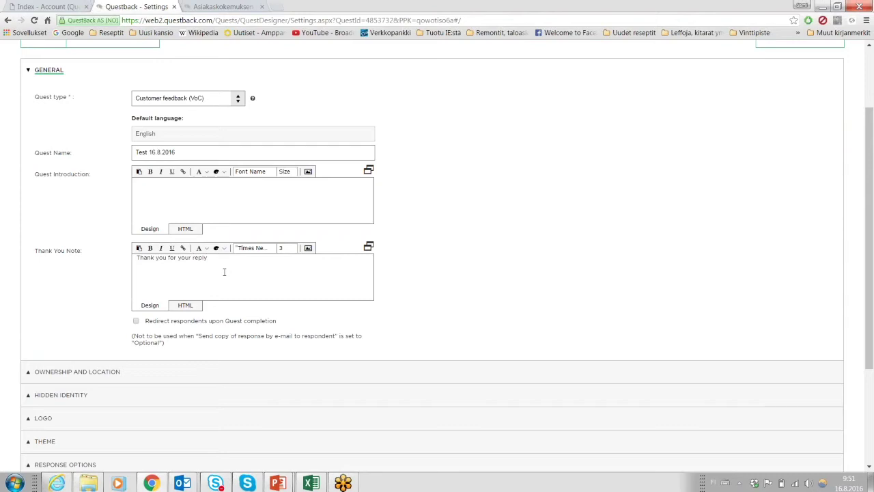
# Replace the Thank You Note with 'Thanks for replying!'.
pyautogui.hotkey('ctrl', 'z')
pyautogui.write('Thanks for replying!')
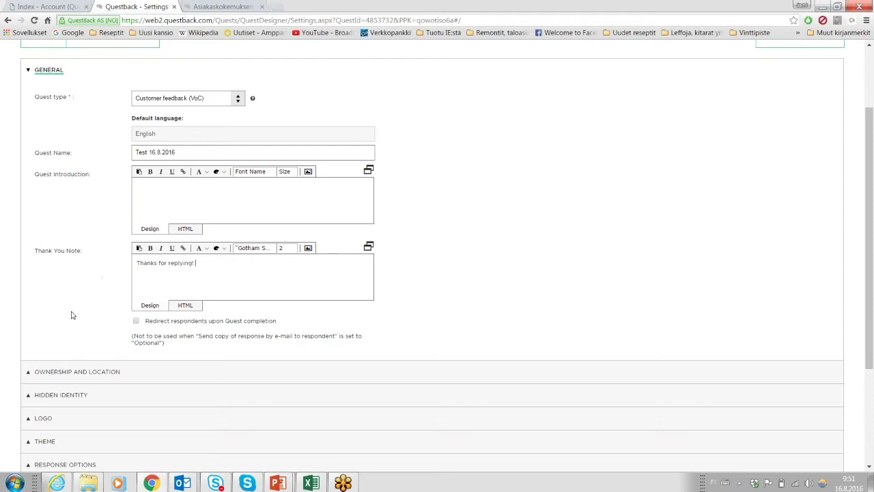
pyautogui.scroll(-1, 76, 294)
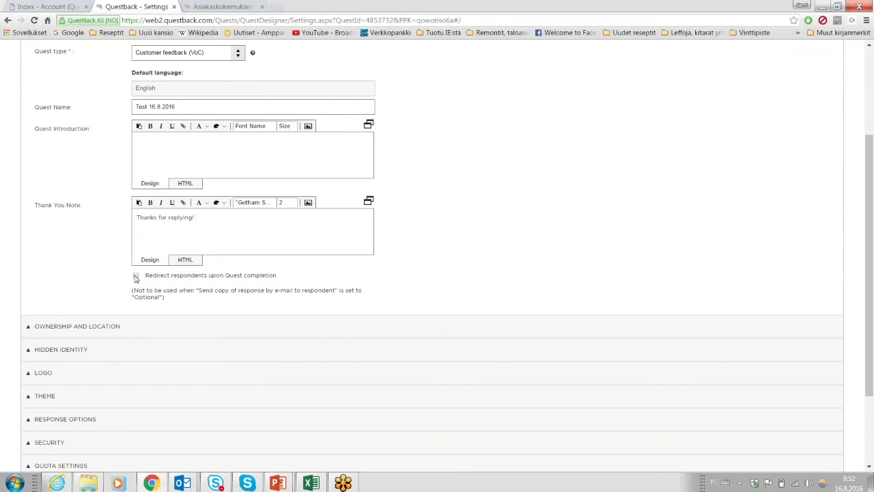
# Switch redirect-on-completion on and back off, then expand Ownership and Location.
pyautogui.click(136, 276)
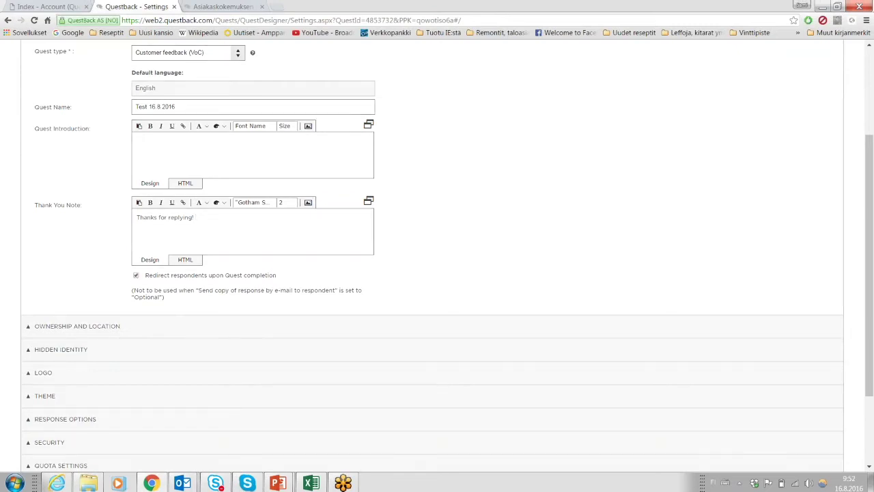
pyautogui.click(203, 332)
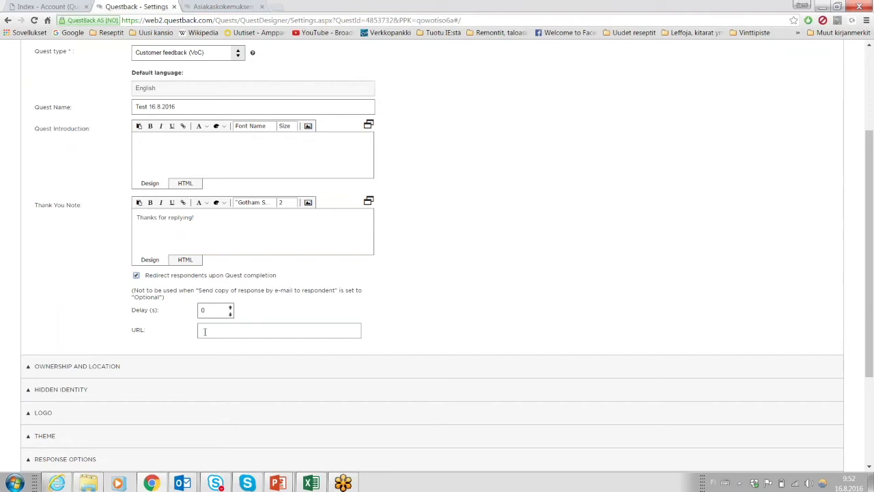
pyautogui.scroll(3, 353, 307)
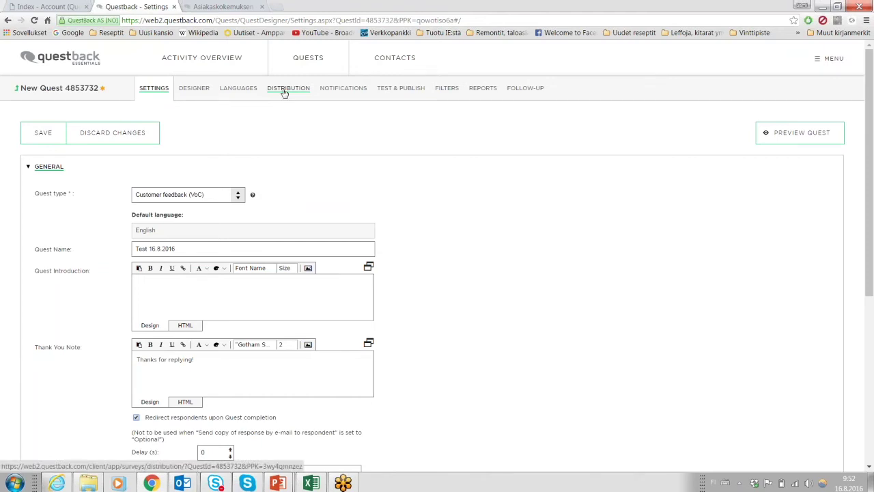
pyautogui.scroll(-3, 250, 305)
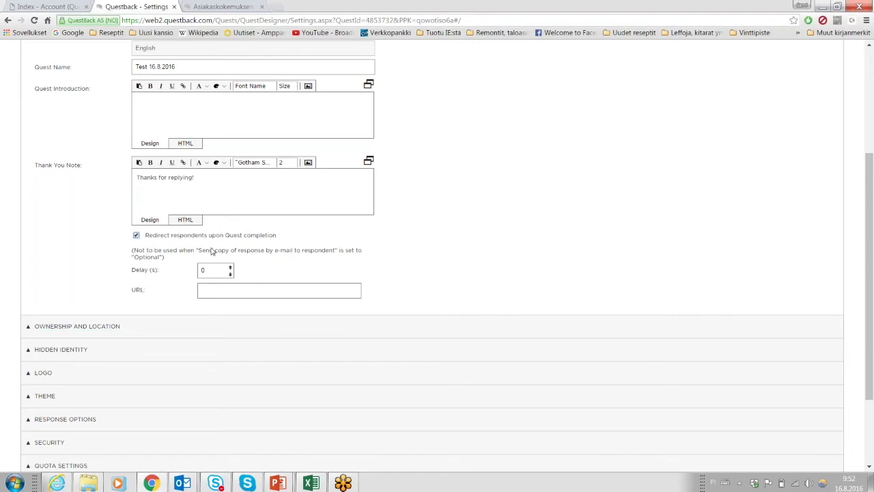
pyautogui.scroll(1, 114, 235)
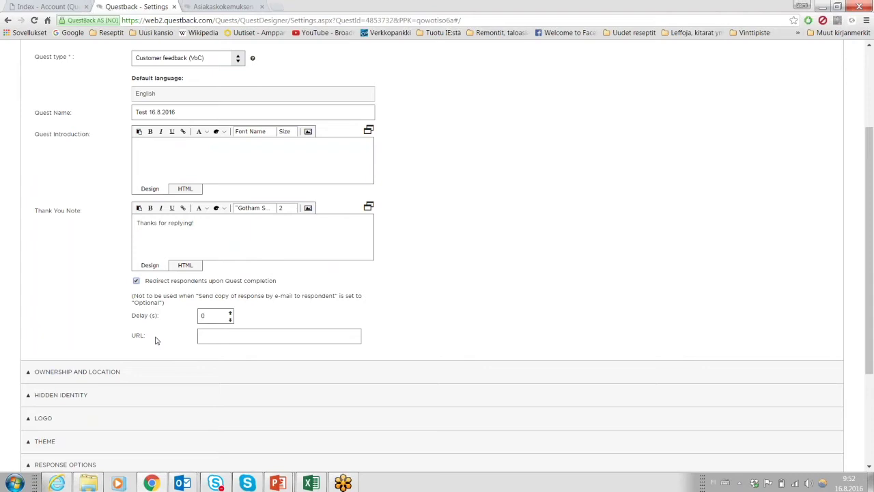
pyautogui.click(136, 280)
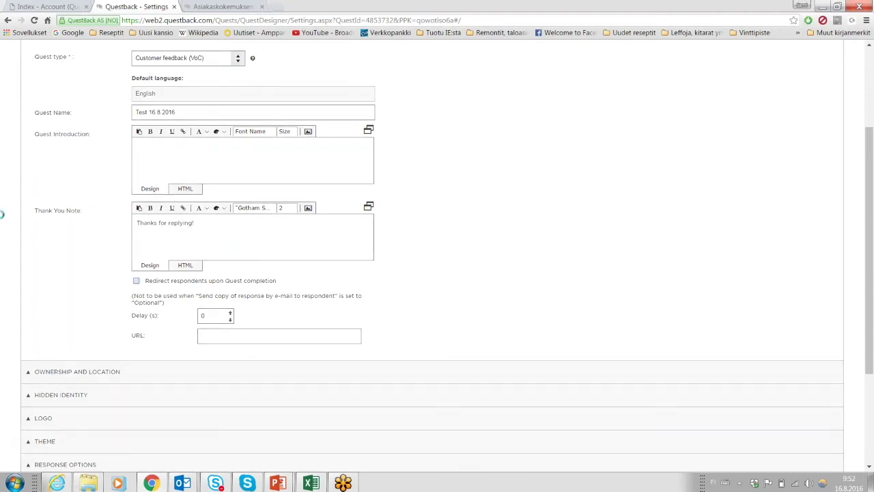
pyautogui.click(39, 332)
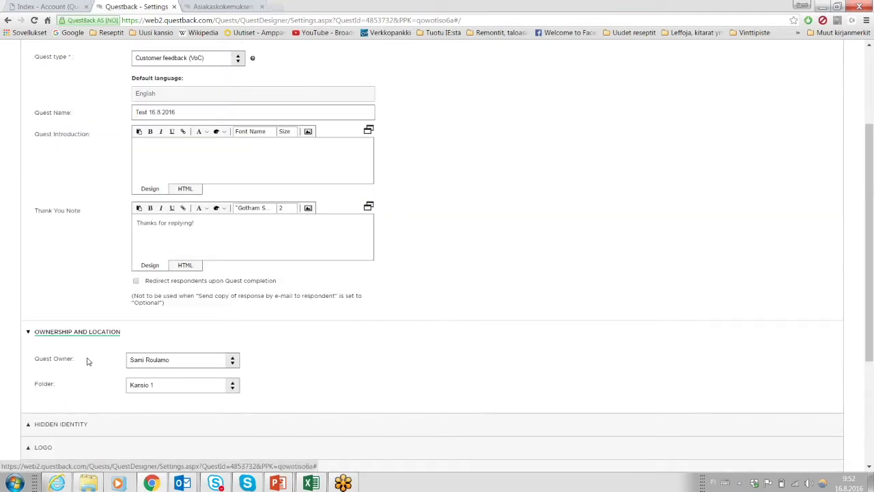
pyautogui.scroll(-1, 87, 361)
pyautogui.scroll(4, 93, 323)
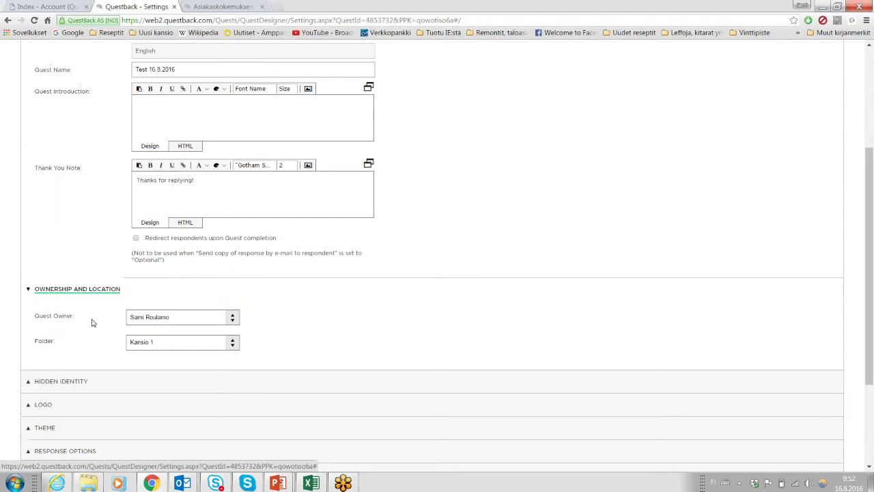
pyautogui.scroll(-4, 93, 323)
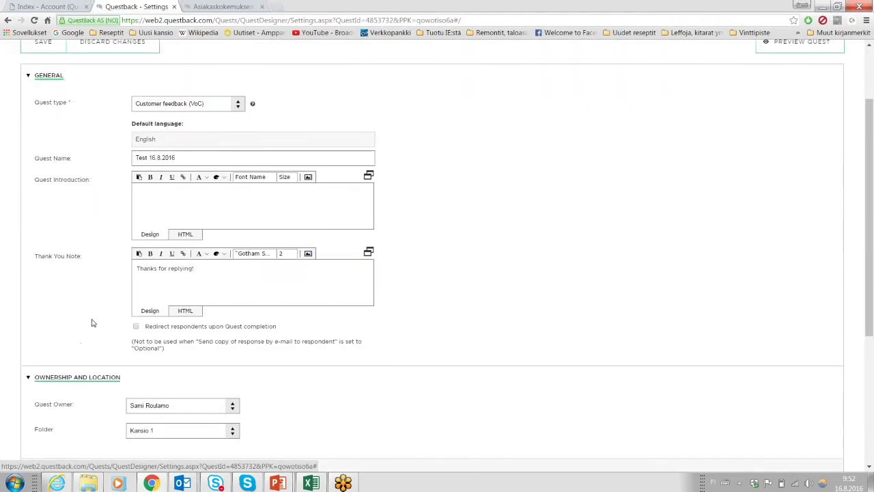
pyautogui.scroll(4, 168, 91)
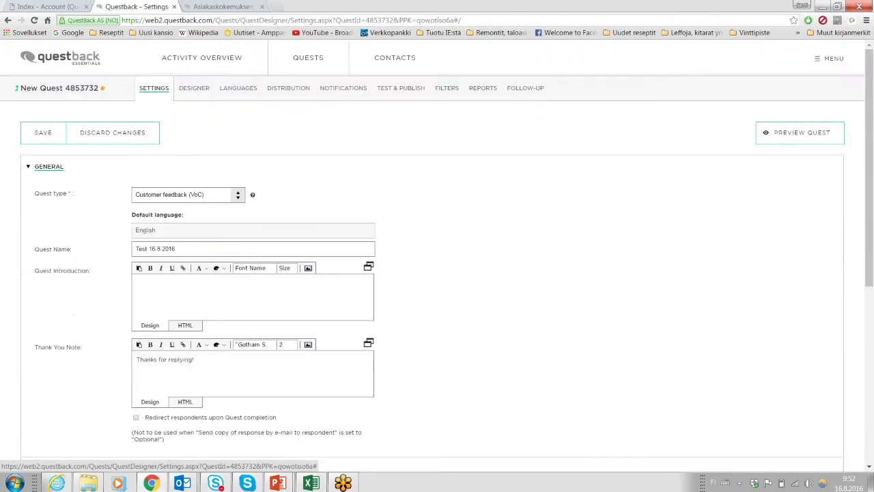
pyautogui.scroll(-3, 168, 91)
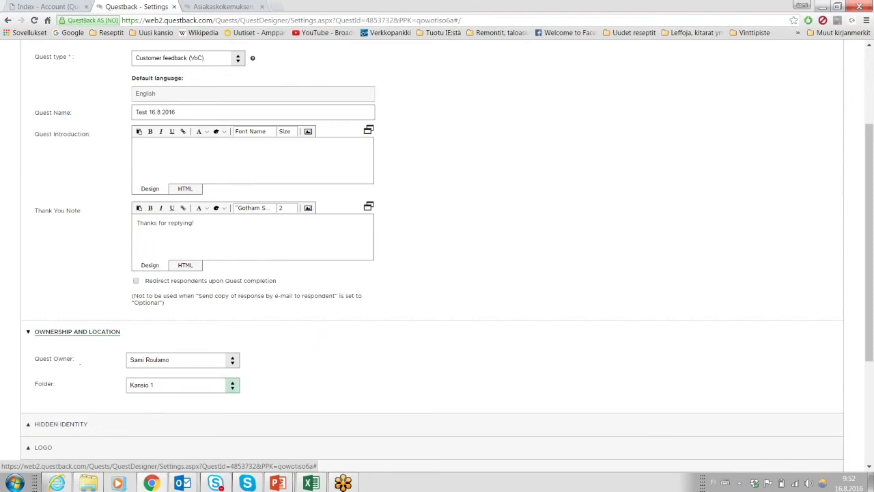
# Collapse Ownership and Location and expand the Hidden Identity section.
pyautogui.click(30, 334)
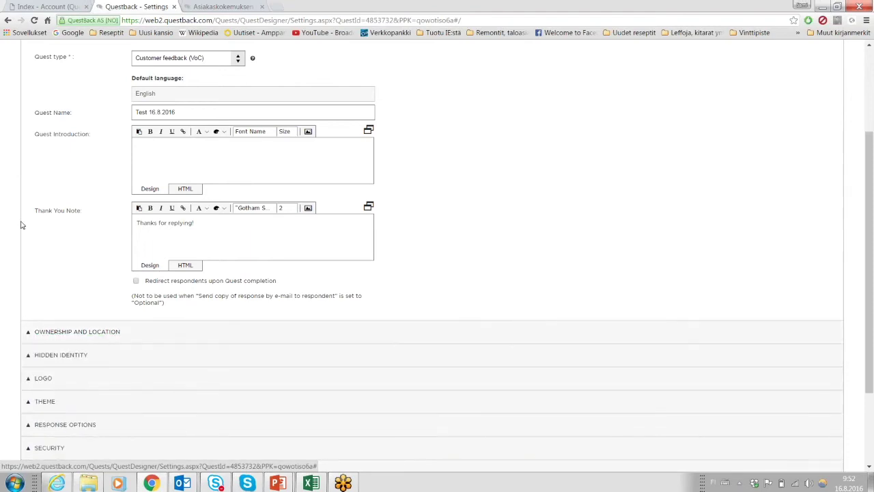
pyautogui.scroll(-1, 5, 229)
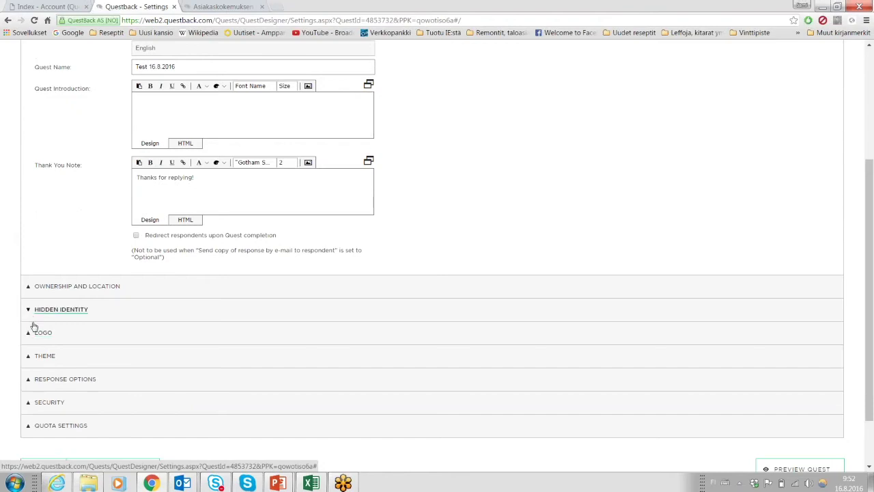
pyautogui.click(41, 310)
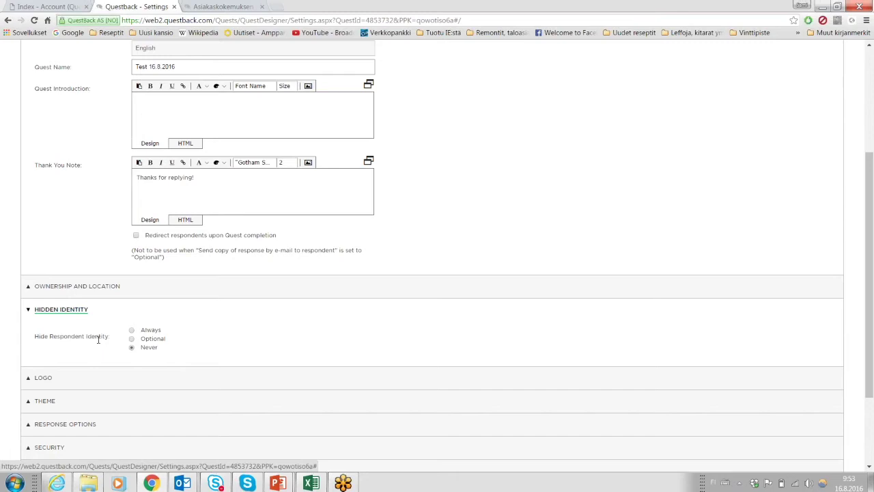
# Set Hide Respondent Identity to Never after trying Always and Optional, then collapse the section.
pyautogui.click(133, 331)
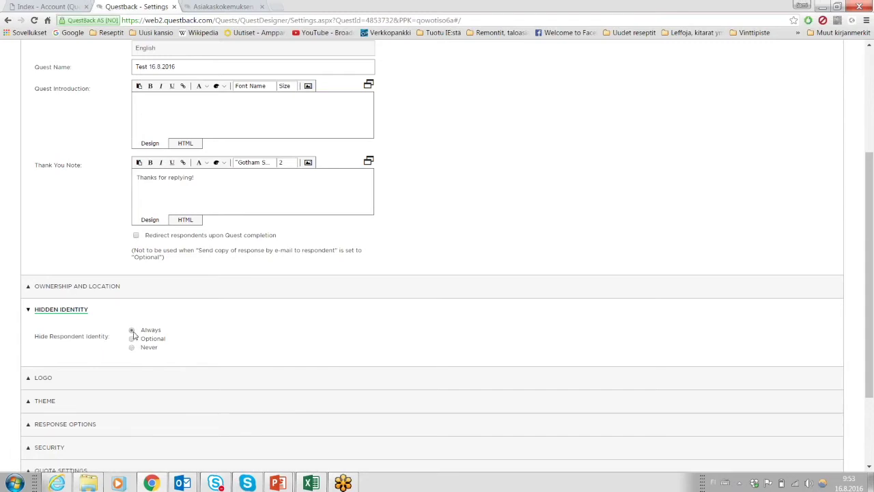
pyautogui.scroll(3, 119, 368)
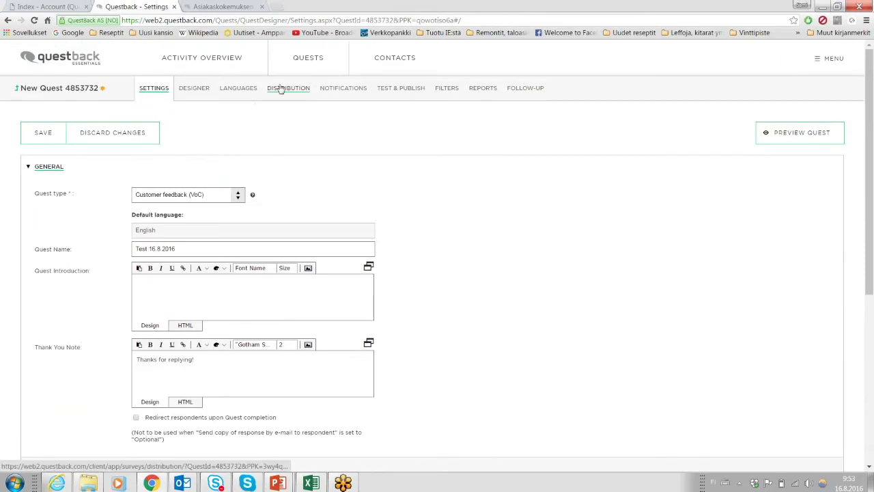
pyautogui.scroll(-2, 283, 130)
pyautogui.scroll(1, 293, 102)
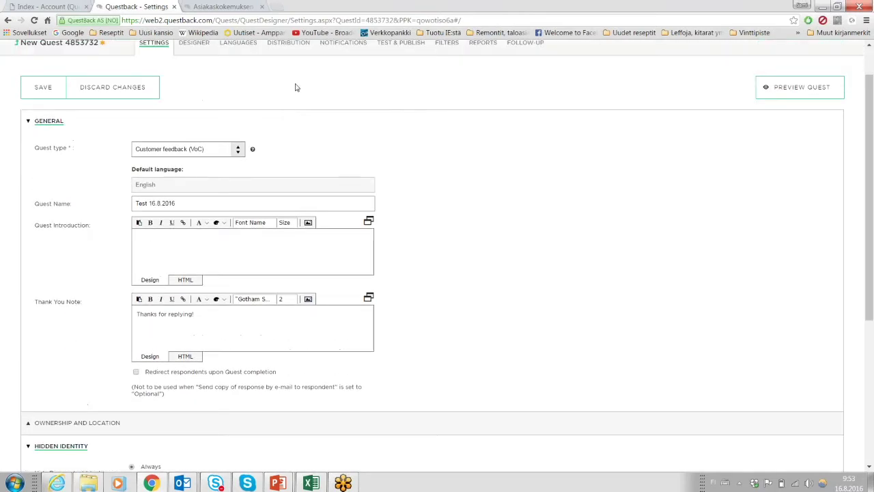
pyautogui.scroll(-1, 283, 78)
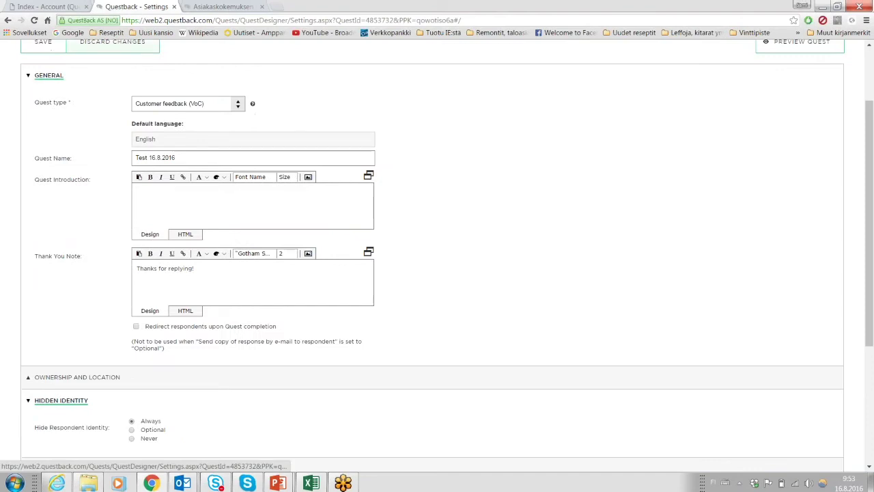
pyautogui.scroll(-2, 8, 176)
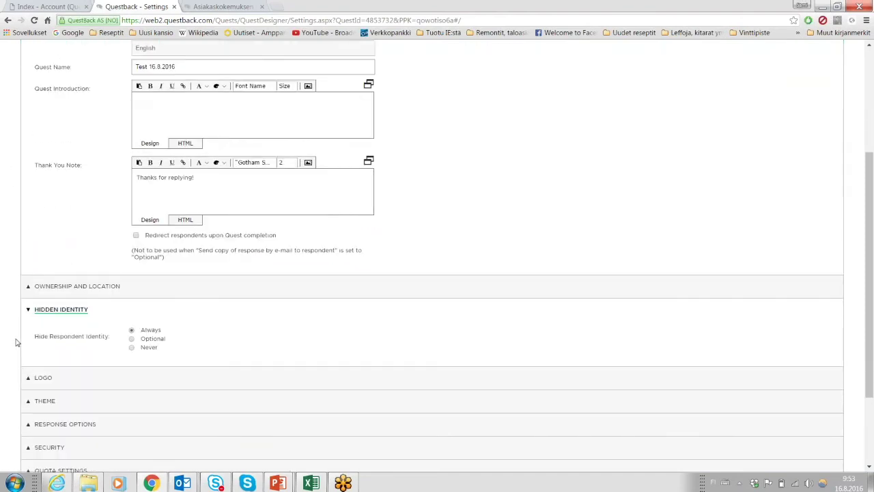
pyautogui.click(132, 339)
pyautogui.click(131, 349)
pyautogui.scroll(-1, 28, 318)
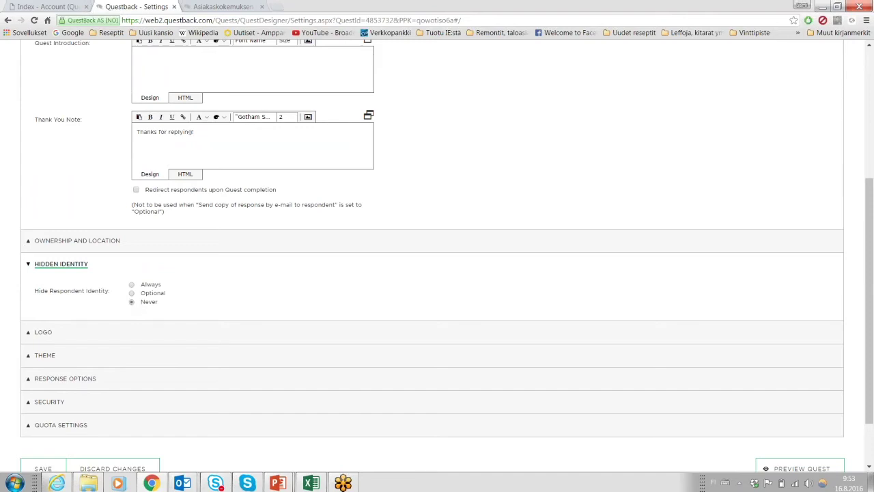
pyautogui.click(30, 265)
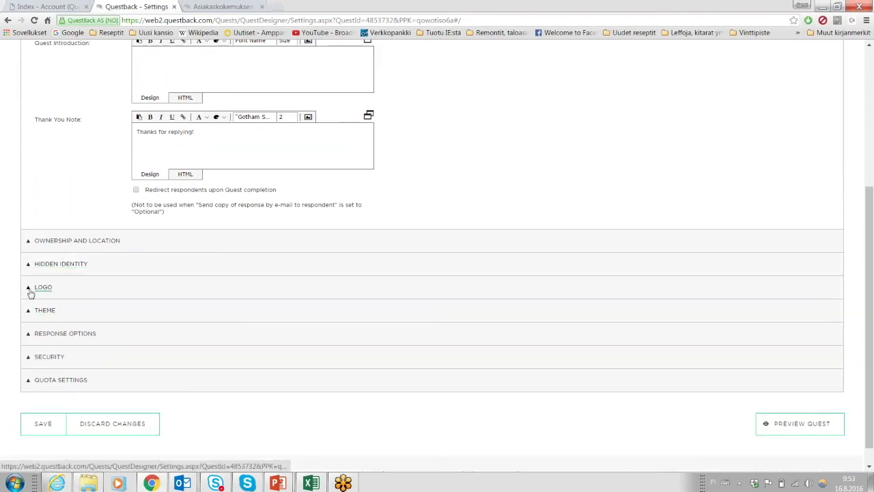
# Expand the Logo and Theme settings sections.
pyautogui.click(30, 290)
pyautogui.scroll(-1, 7, 257)
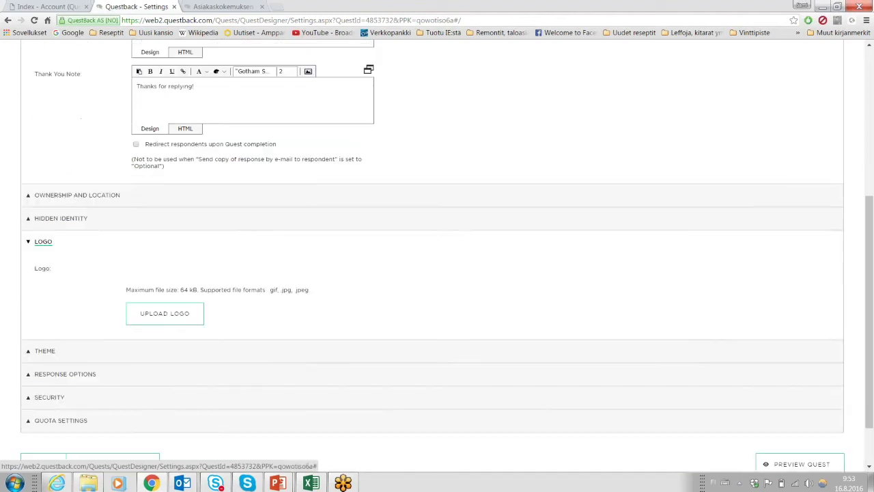
pyautogui.click(28, 351)
pyautogui.scroll(-1, 9, 249)
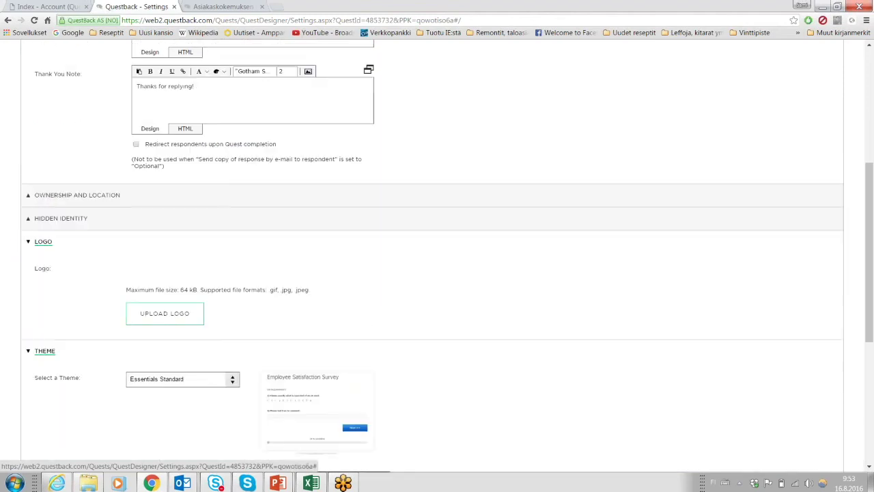
pyautogui.scroll(-1, 9, 248)
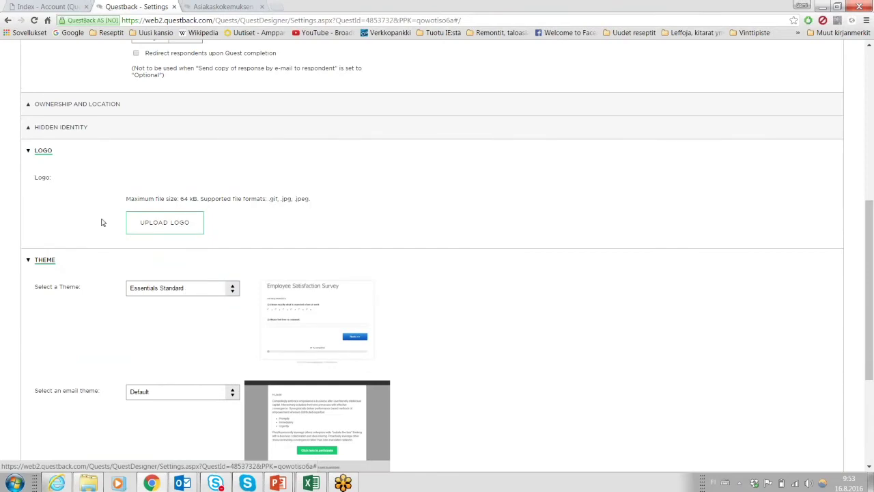
pyautogui.scroll(-1, 221, 221)
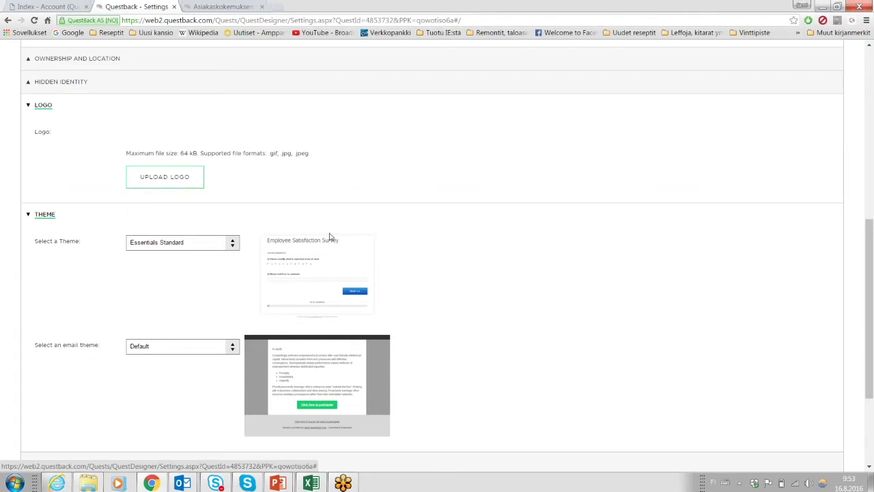
# Try the Seasons - Summer survey theme, then set it back to Essentials Standard.
pyautogui.click(203, 245)
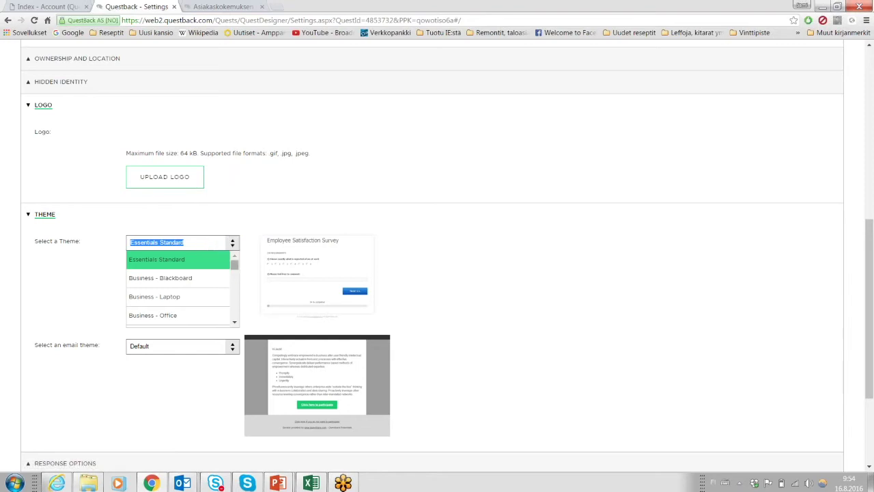
pyautogui.moveTo(234, 268); pyautogui.dragTo(237, 331)
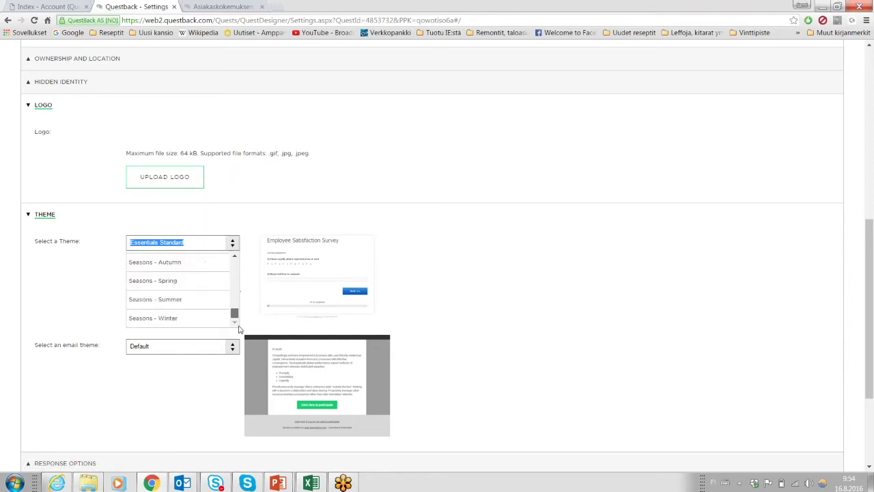
pyautogui.click(185, 302)
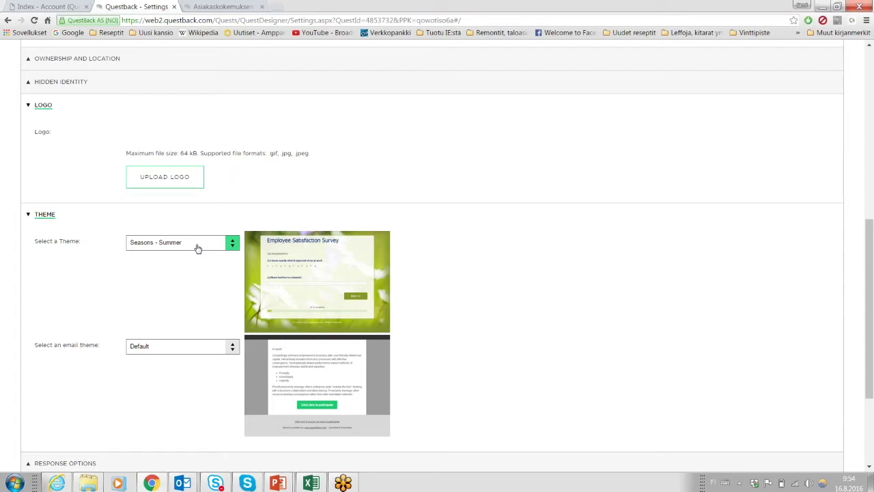
pyautogui.click(197, 248)
pyautogui.scroll(5, 193, 291)
pyautogui.scroll(5, 194, 291)
pyautogui.click(171, 260)
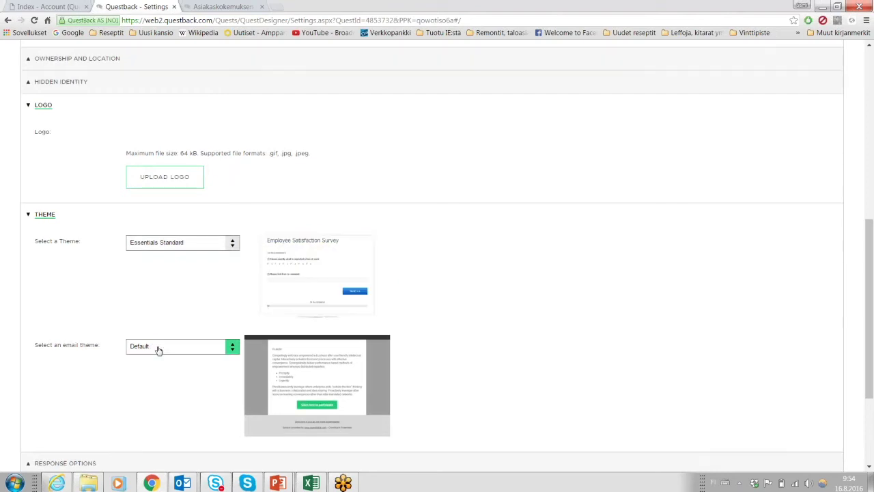
# Try the White and Stylish email themes, then settle on Seasons - Winter.
pyautogui.scroll(-1, 84, 283)
pyautogui.click(196, 303)
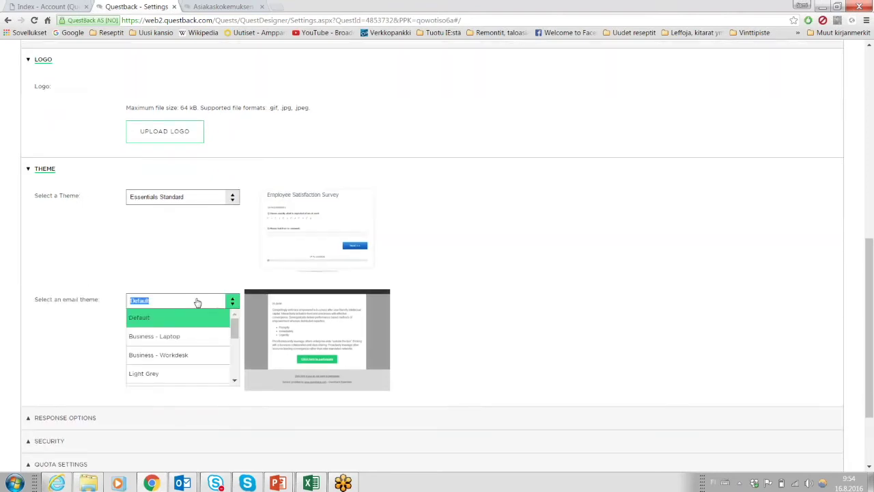
pyautogui.moveTo(234, 332); pyautogui.dragTo(237, 370)
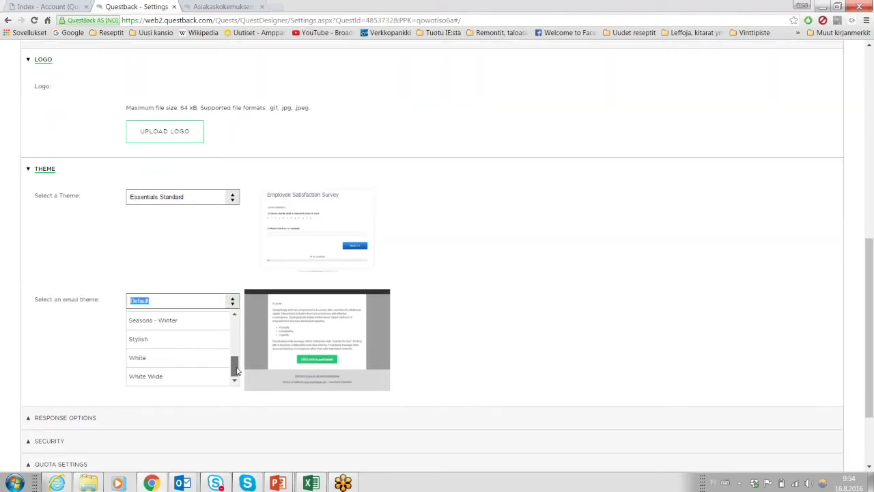
pyautogui.click(202, 358)
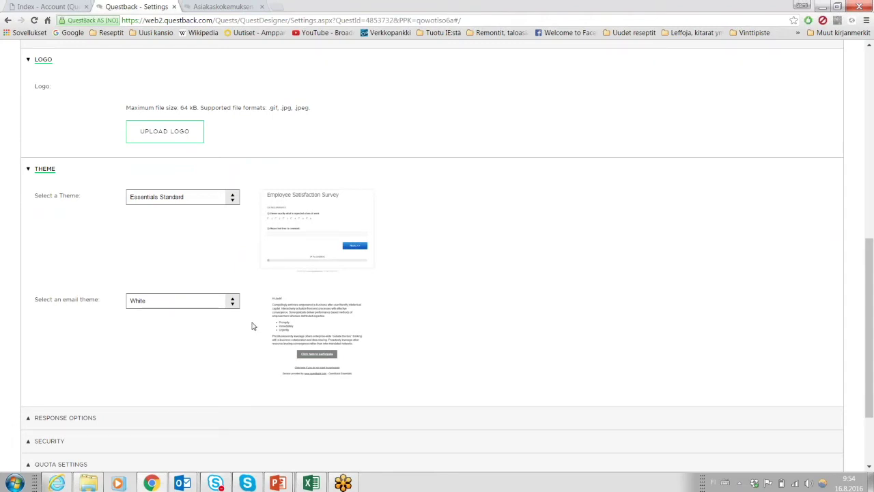
pyautogui.click(221, 300)
pyautogui.click(197, 338)
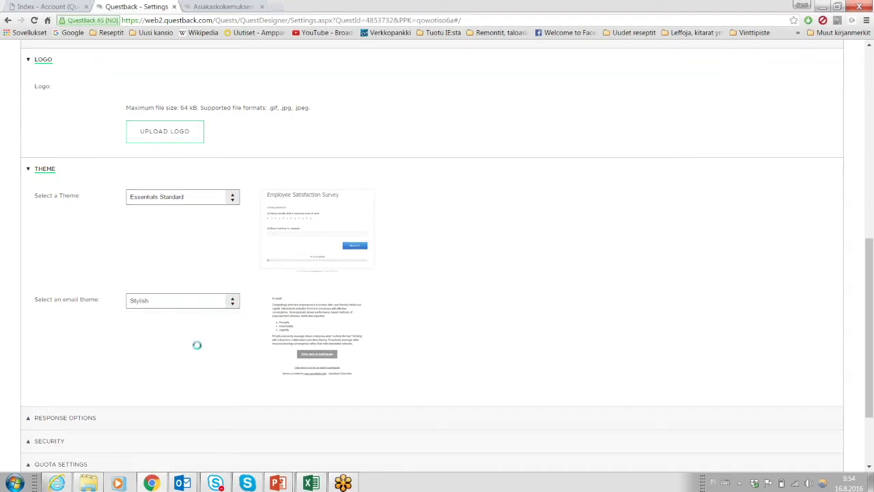
pyautogui.click(227, 300)
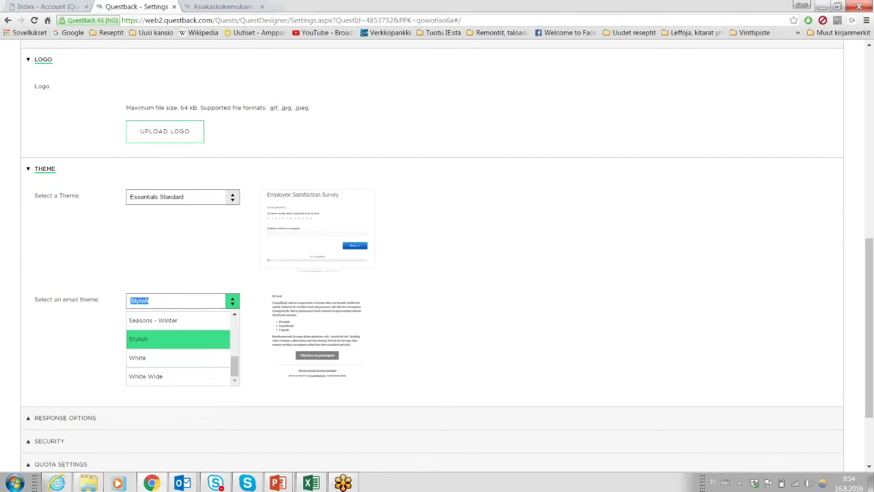
pyautogui.click(207, 327)
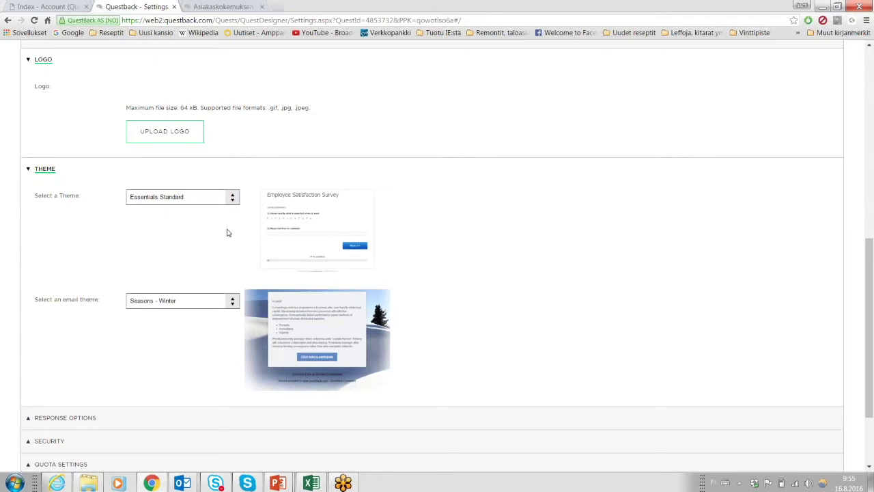
pyautogui.scroll(-1, 227, 233)
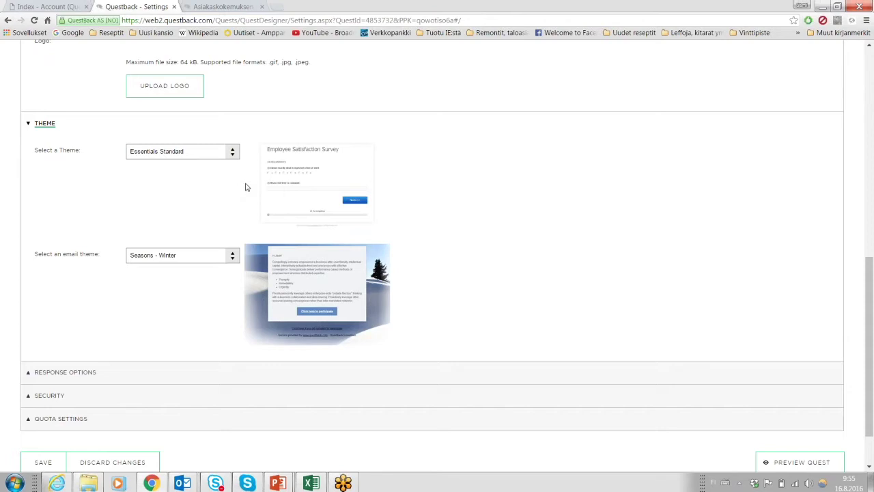
pyautogui.scroll(-1, 247, 187)
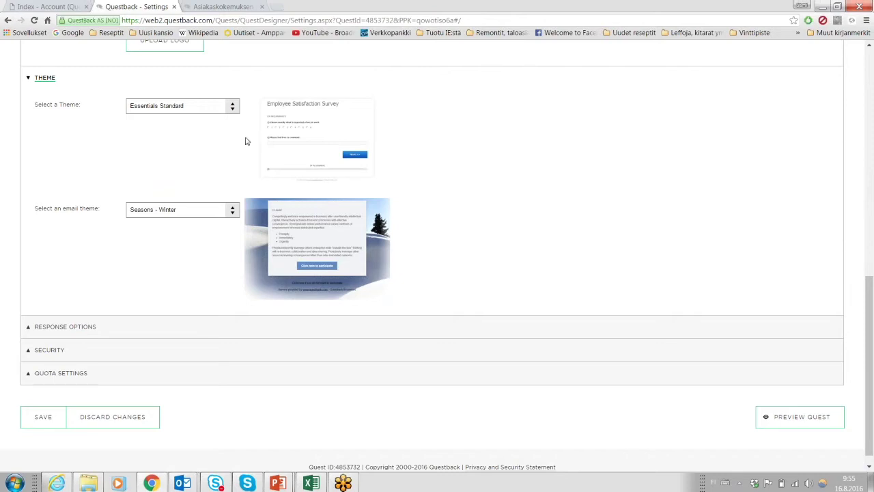
# Collapse Theme and Logo, expand Response Options, and leave response copies by e-mail off.
pyautogui.click(29, 80)
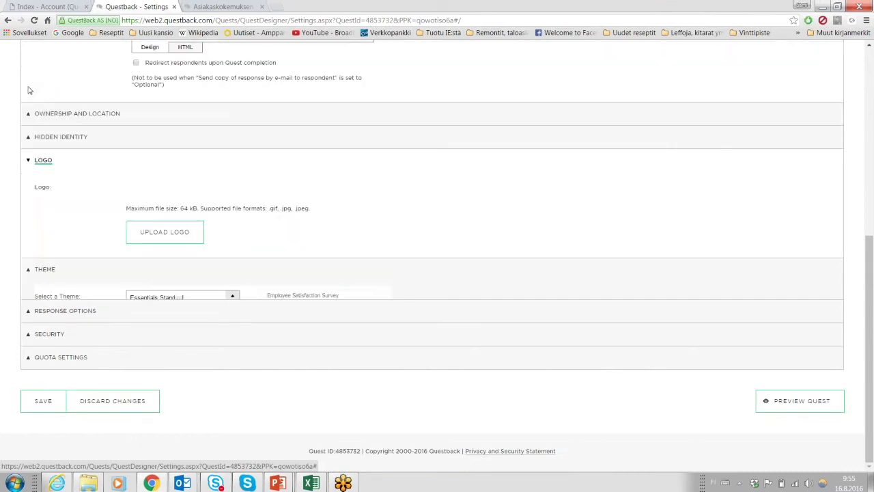
pyautogui.click(27, 178)
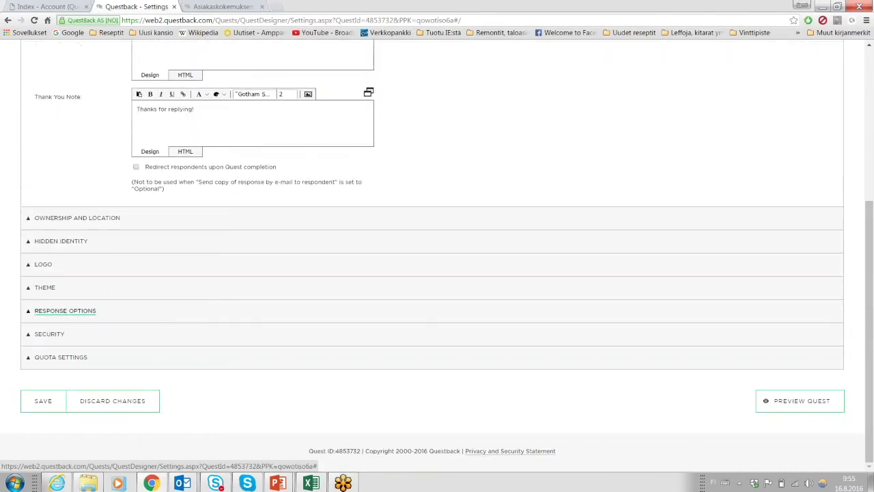
pyautogui.click(27, 319)
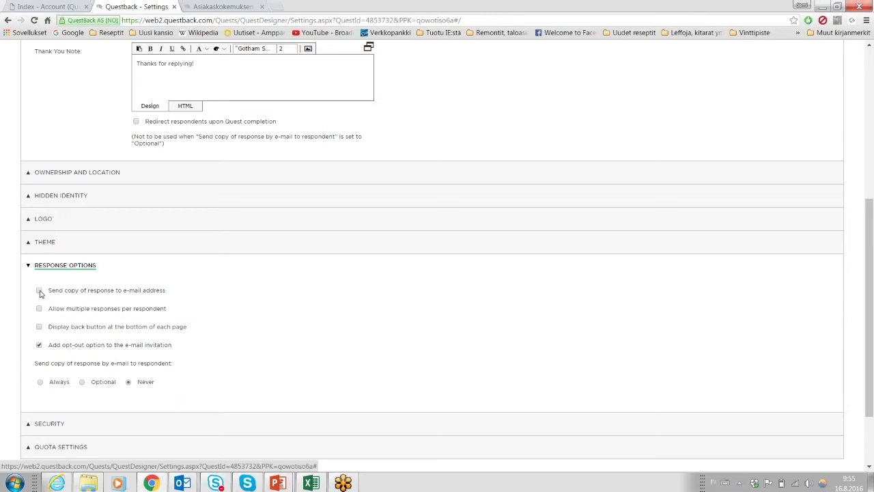
pyautogui.click(39, 291)
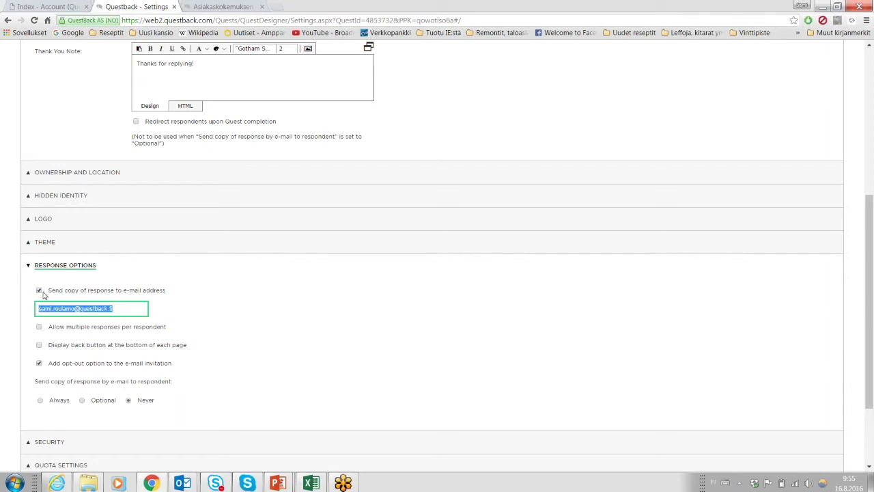
pyautogui.click(39, 291)
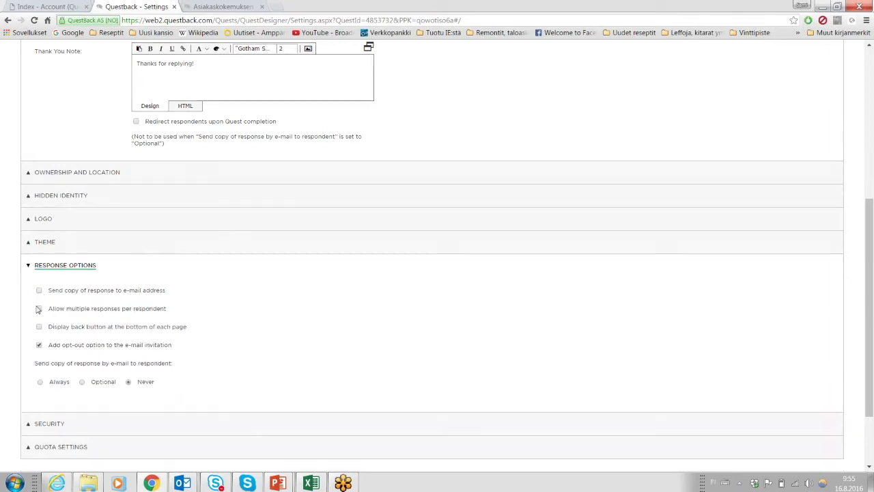
# Try allowing multiple responses per respondent, leaving it switched off.
pyautogui.click(39, 309)
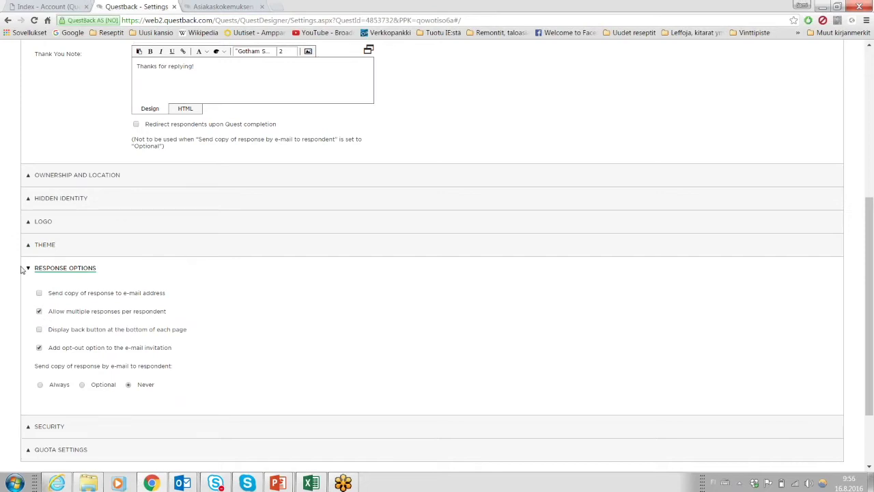
pyautogui.scroll(1, 23, 307)
pyautogui.click(39, 354)
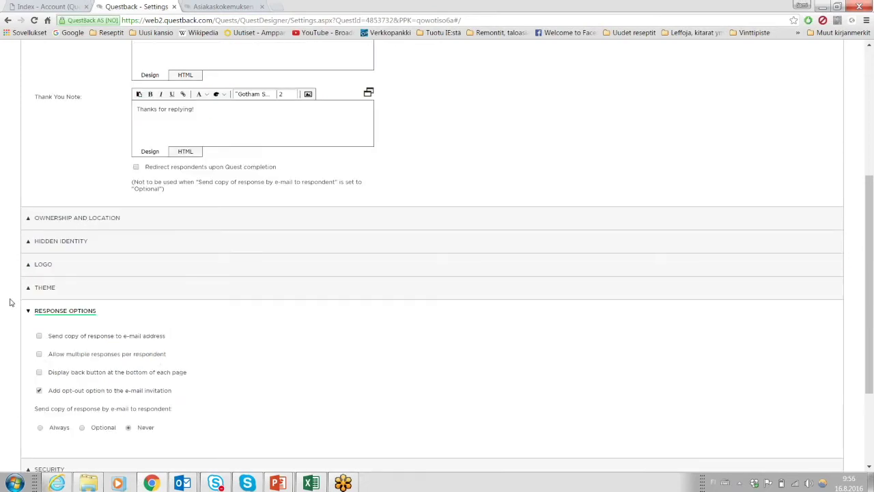
pyautogui.scroll(-1, 12, 303)
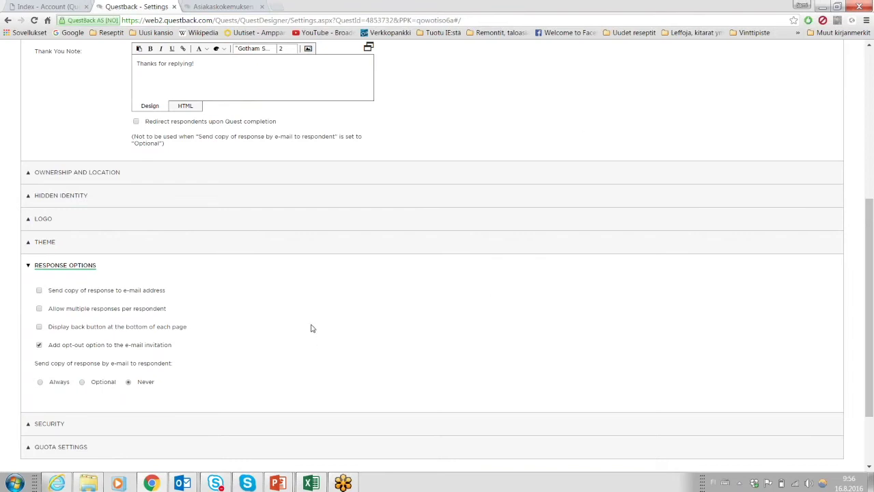
pyautogui.scroll(5, 359, 353)
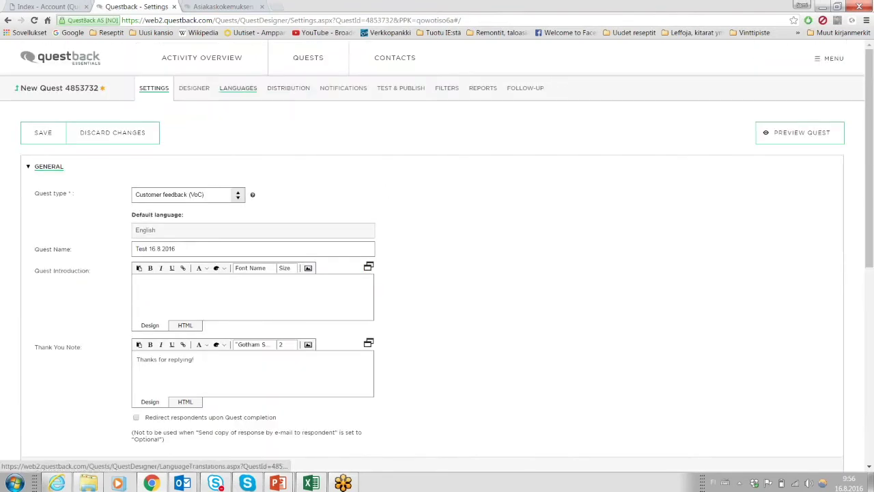
pyautogui.scroll(-4, 38, 366)
pyautogui.click(38, 367)
pyautogui.click(39, 331)
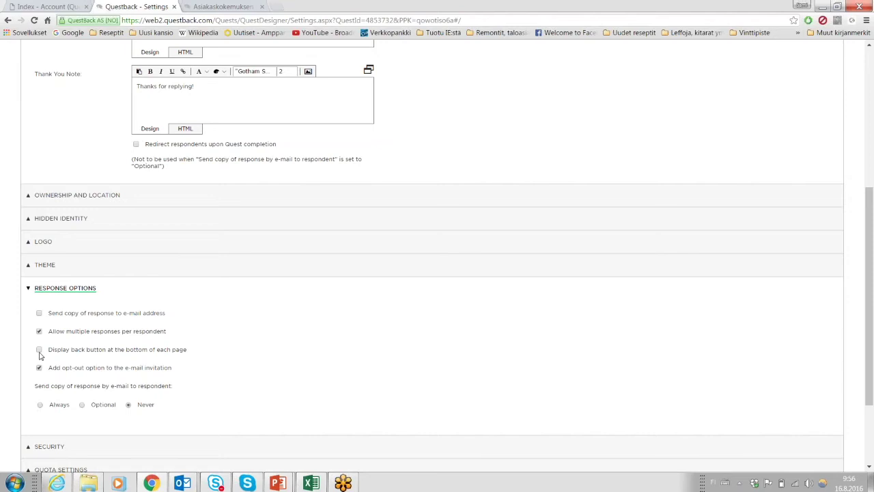
pyautogui.click(39, 331)
# Leave 'Add opt-out option to the e-mail invitation' unchecked.
pyautogui.click(39, 368)
pyautogui.click(39, 369)
pyautogui.scroll(-1, 42, 348)
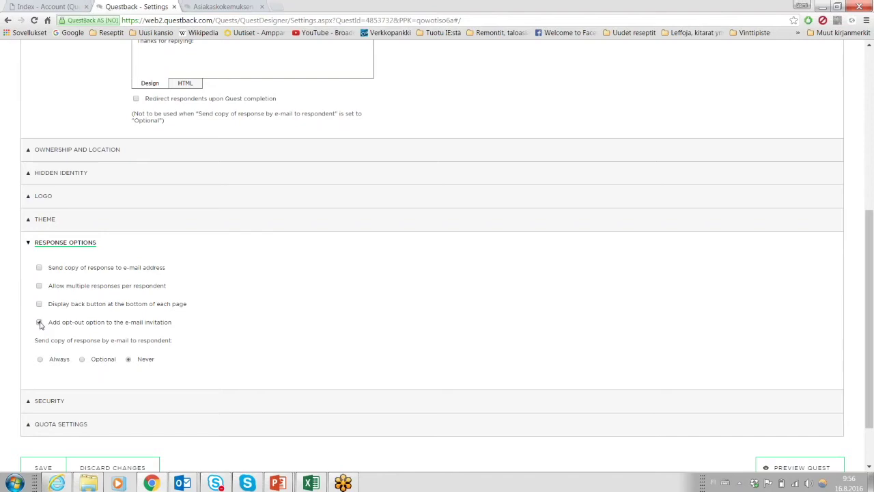
pyautogui.click(39, 323)
pyautogui.scroll(-1, 17, 276)
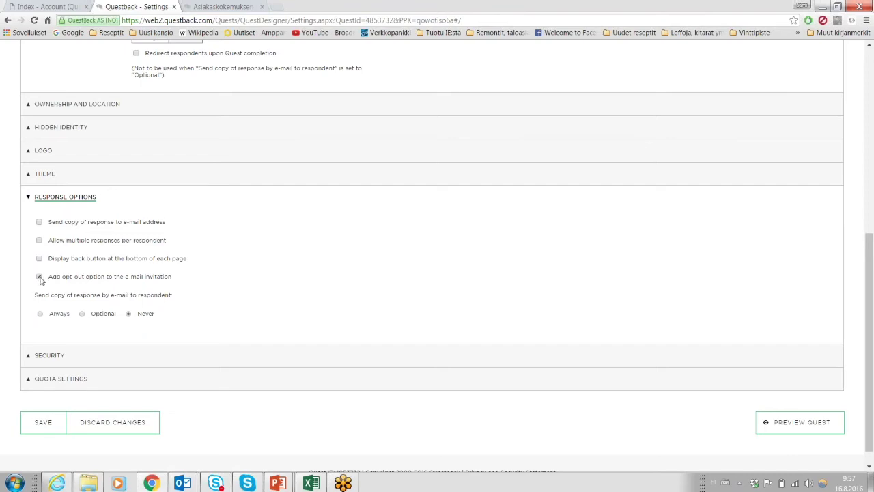
pyautogui.click(39, 277)
# Set e-mailing respondents a copy of their response to Never.
pyautogui.click(40, 315)
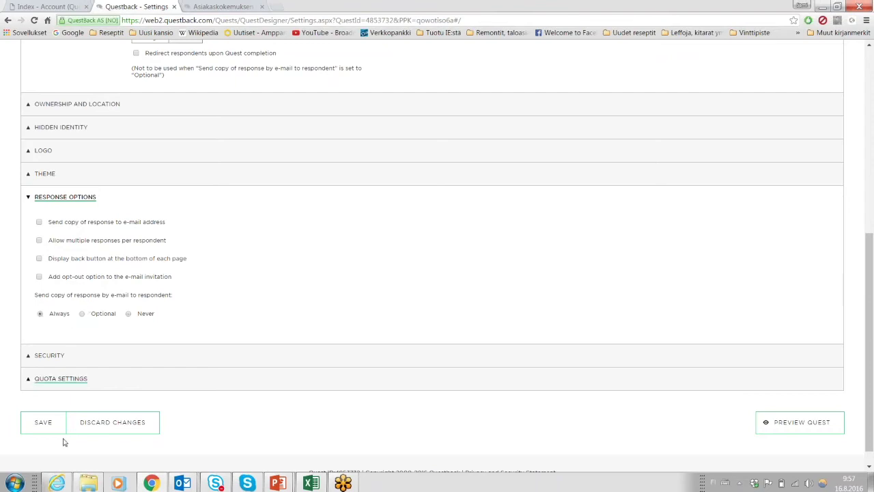
pyautogui.click(83, 315)
pyautogui.click(127, 315)
# Under Security, keep Use SSL (recommended) ticked.
pyautogui.click(44, 363)
pyautogui.scroll(-1, 13, 328)
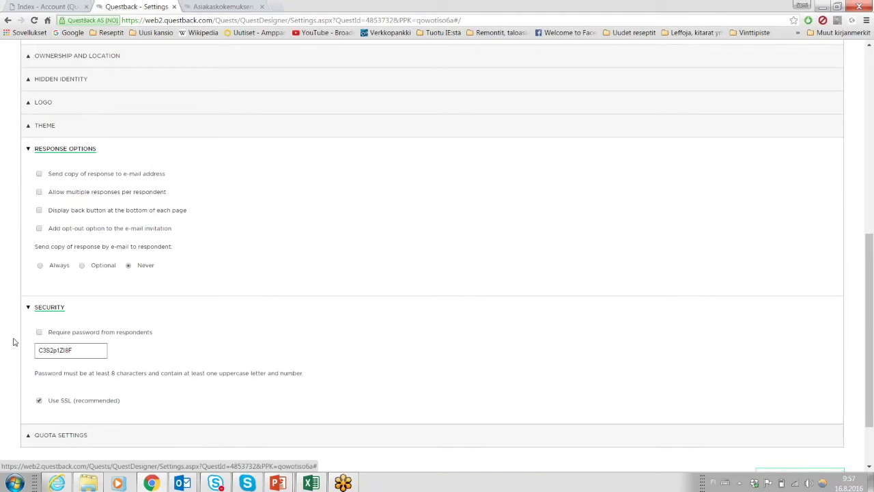
pyautogui.scroll(-1, 13, 342)
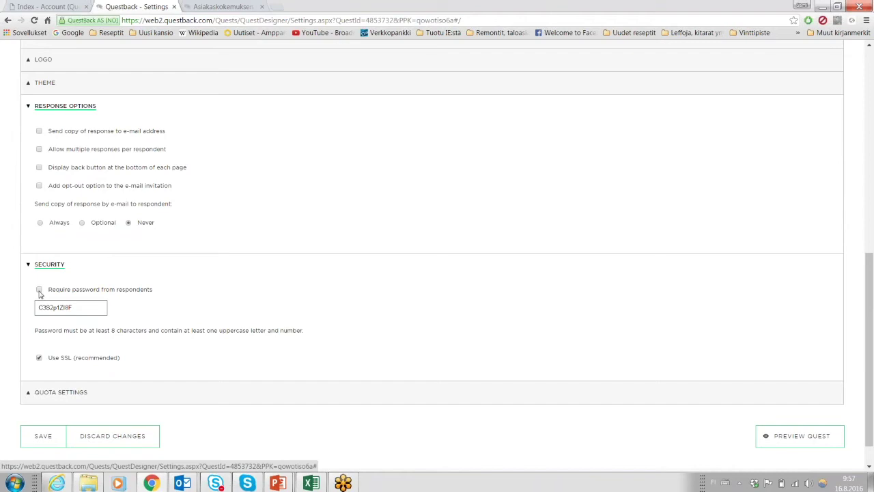
pyautogui.click(39, 358)
pyautogui.doubleClick(135, 21)
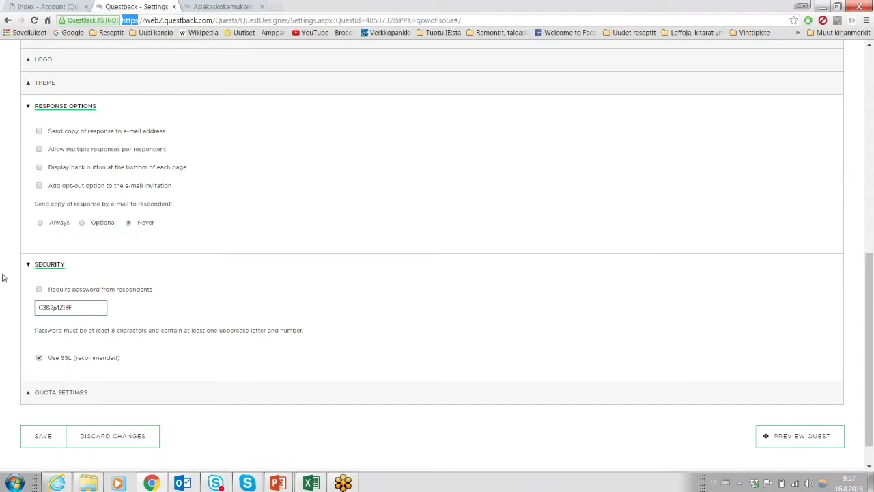
pyautogui.click(2, 278)
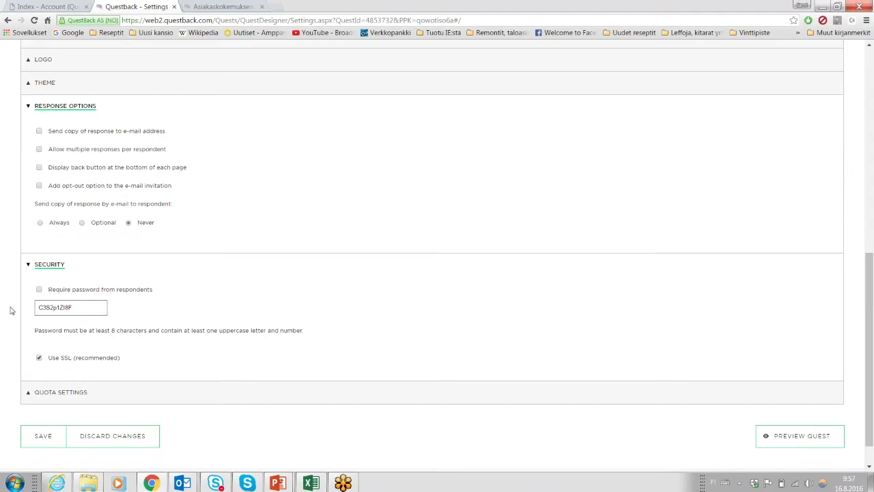
pyautogui.click(40, 358)
# Collapse Security and Response Options, review Quota Settings, and save the quest settings.
pyautogui.click(28, 264)
pyautogui.click(29, 179)
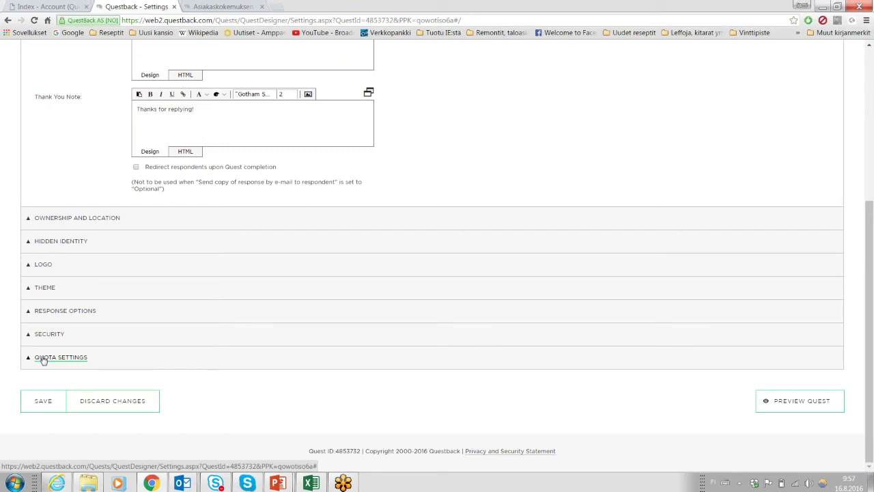
pyautogui.click(43, 359)
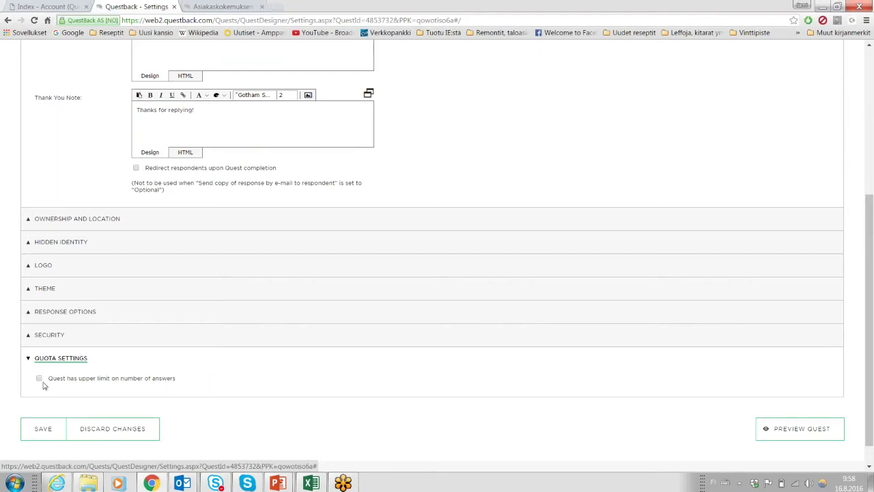
pyautogui.click(44, 359)
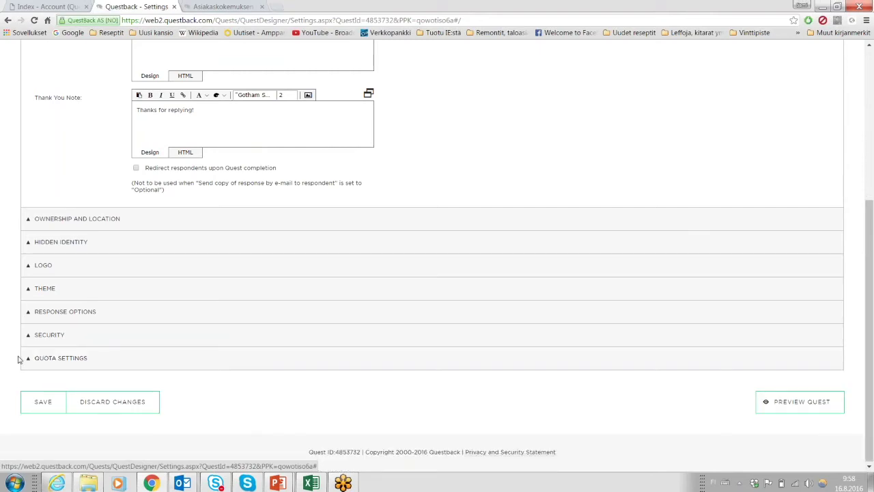
pyautogui.scroll(4, 19, 359)
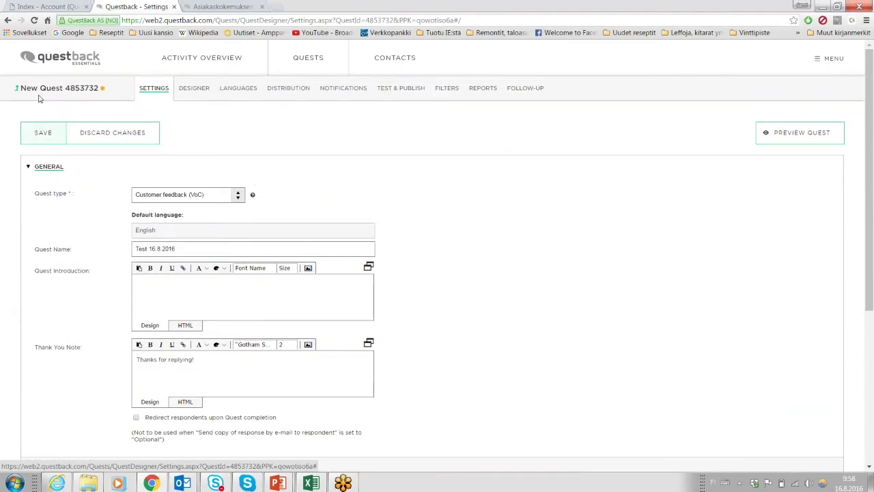
pyautogui.click(44, 137)
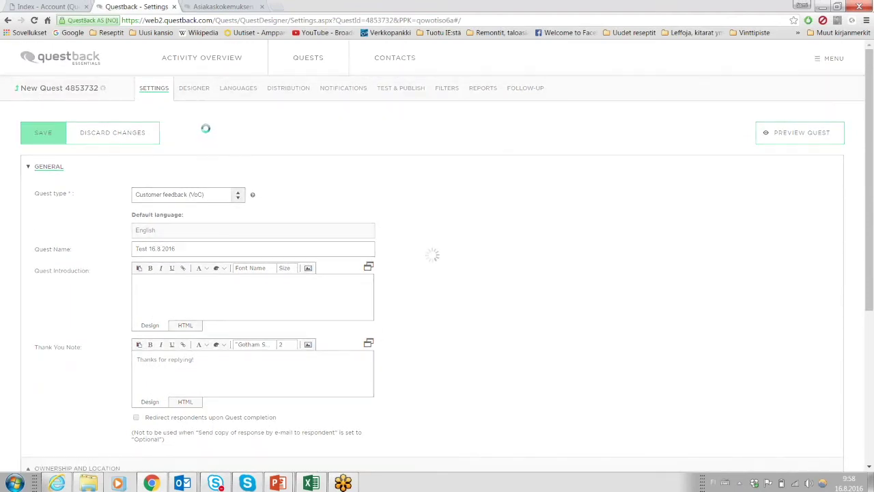
# In the Designer, add questions up to Question no. 3, then select Question no. 1.
pyautogui.click(195, 89)
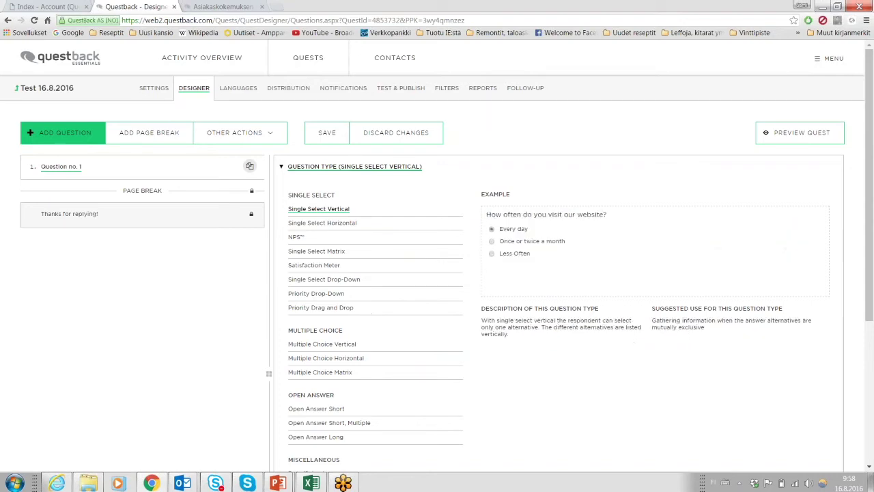
pyautogui.scroll(-4, 363, 278)
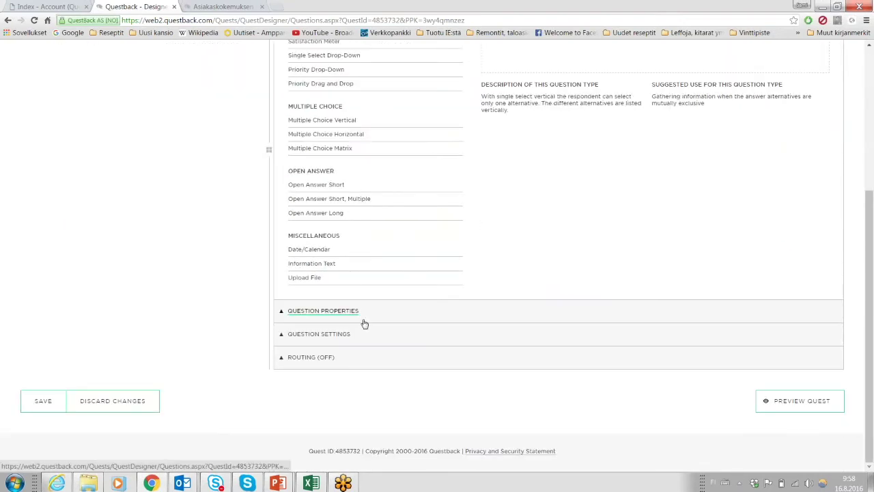
pyautogui.scroll(4, 164, 219)
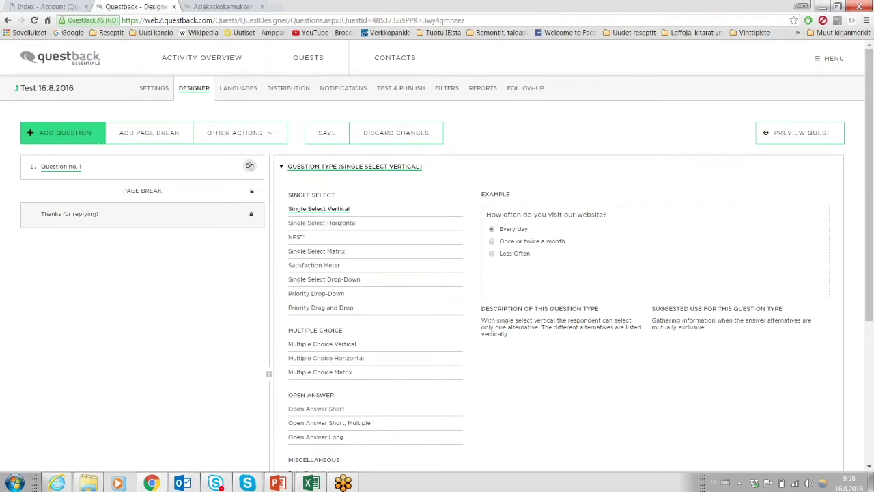
pyautogui.click(62, 135)
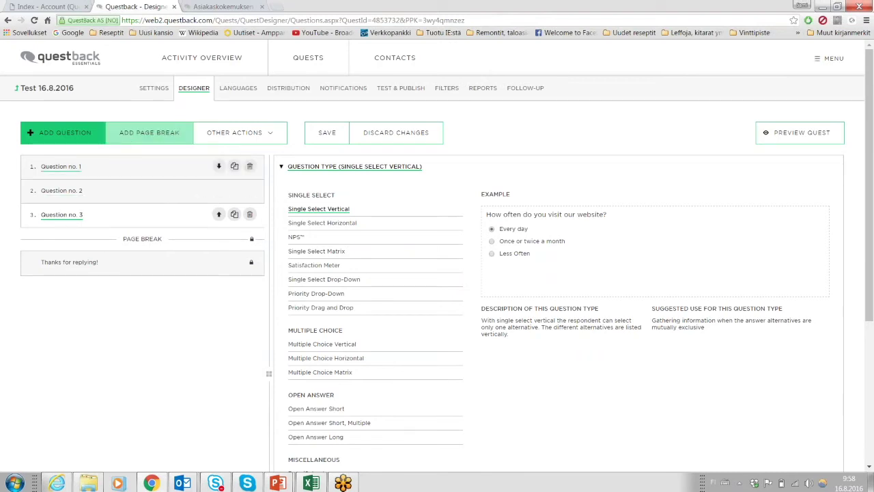
pyautogui.click(67, 171)
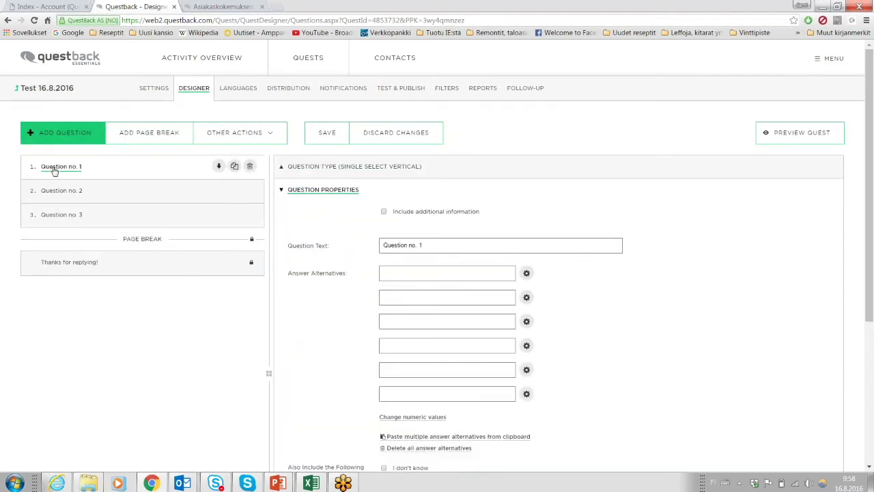
# Add a page break after Question no. 1, keeping Questions no. 2 and 3 below it.
pyautogui.click(155, 136)
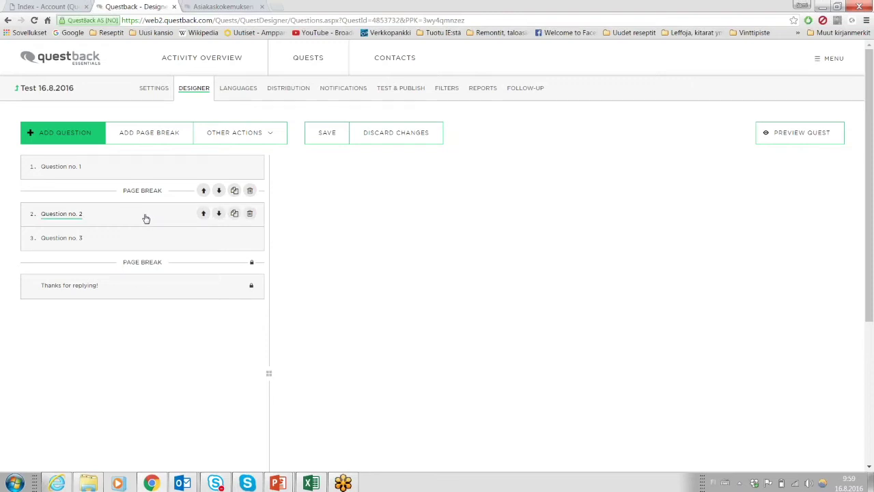
pyautogui.moveTo(146, 218); pyautogui.dragTo(149, 192)
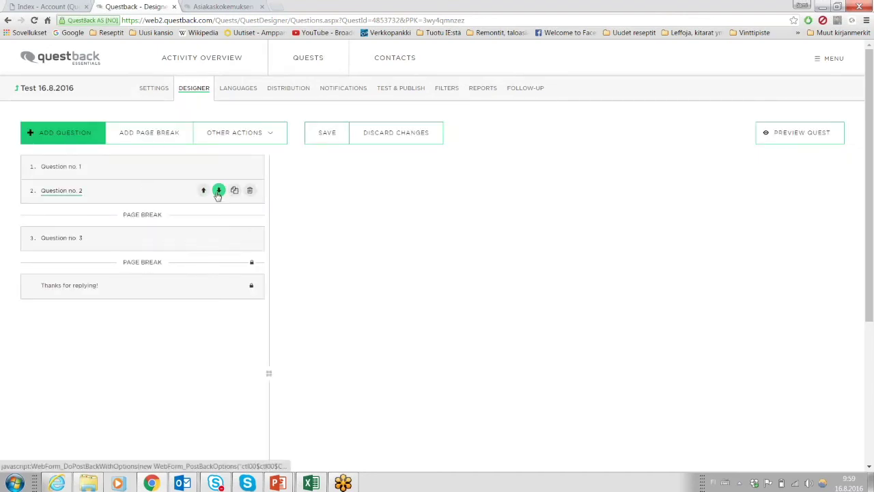
pyautogui.click(219, 190)
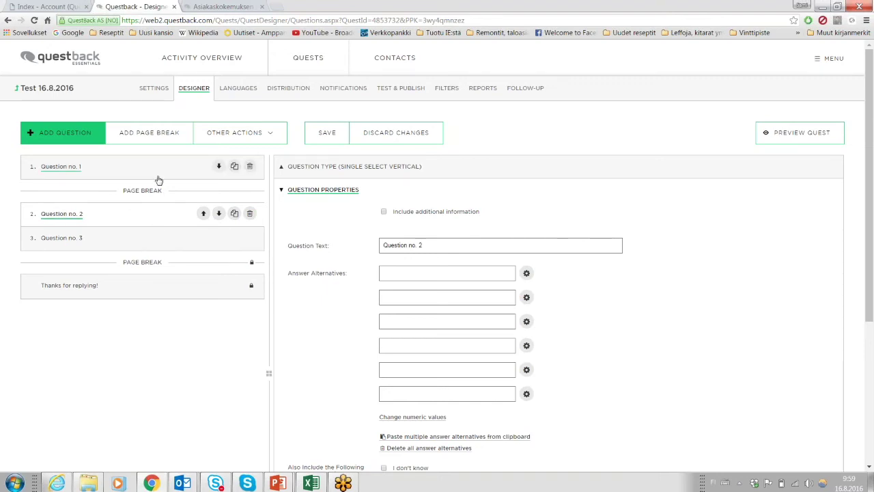
pyautogui.click(271, 136)
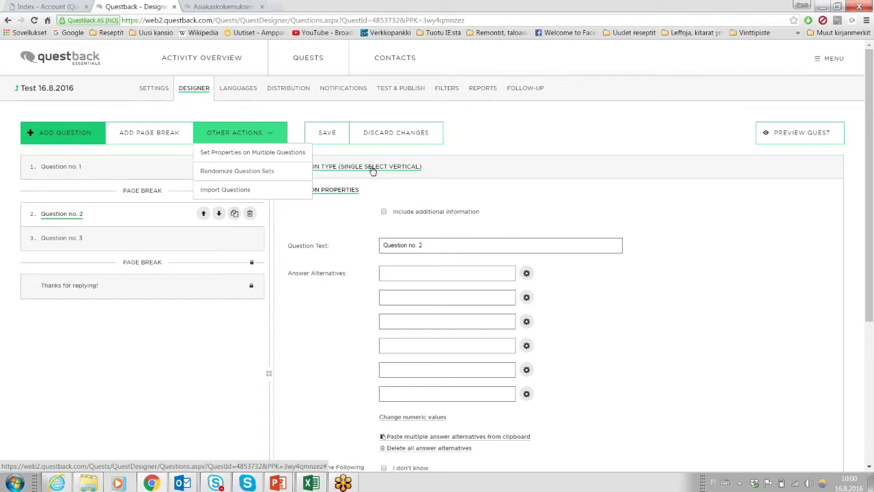
pyautogui.click(294, 115)
pyautogui.scroll(-3, 249, 236)
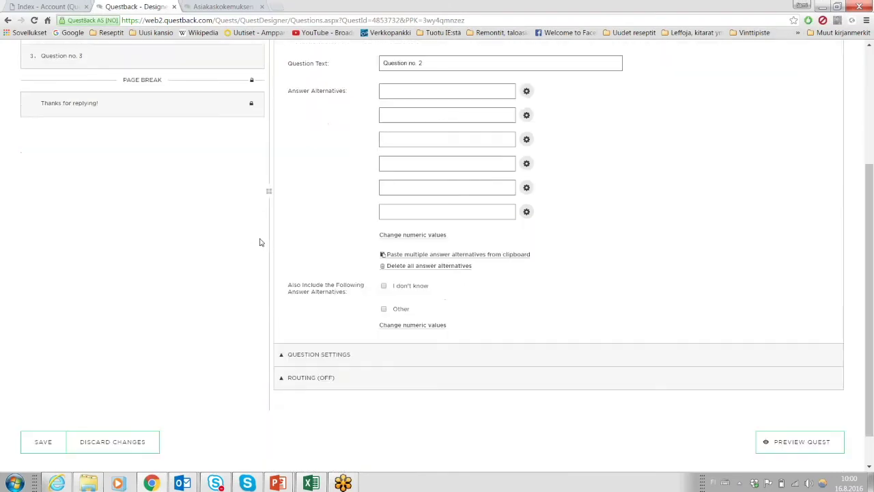
pyautogui.scroll(2, 262, 242)
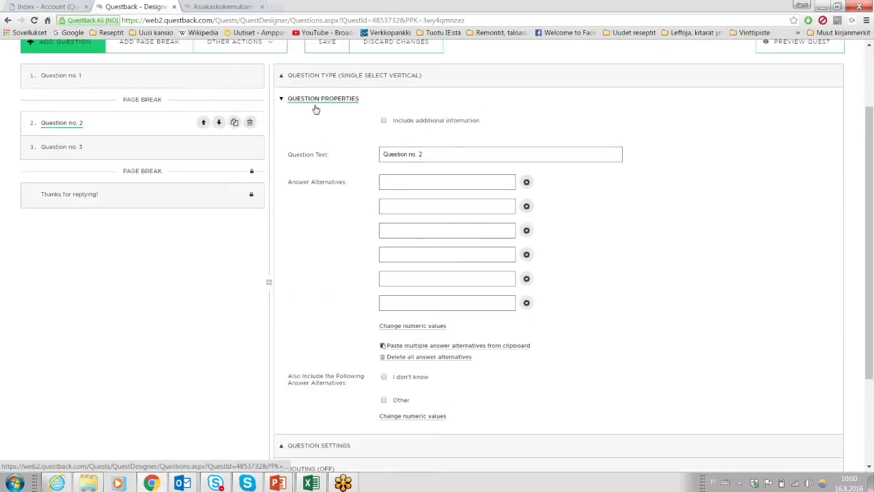
pyautogui.click(282, 100)
pyautogui.click(282, 99)
pyautogui.scroll(1, 287, 219)
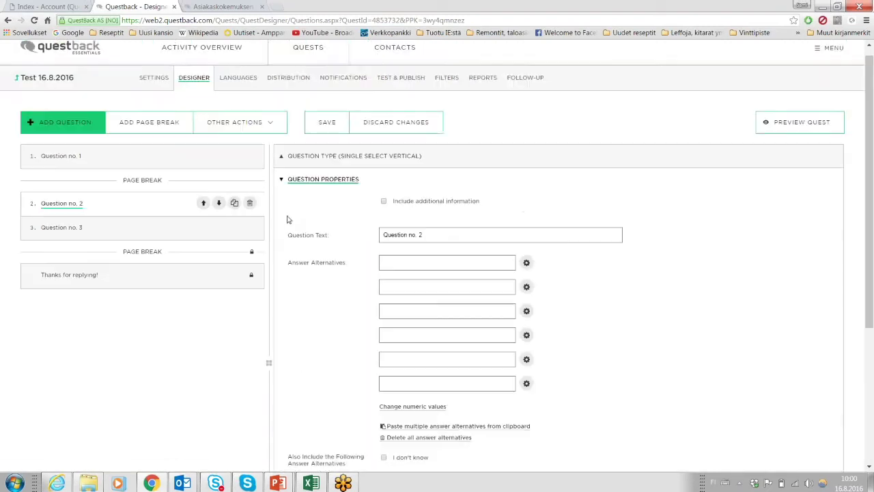
pyautogui.scroll(1, 287, 219)
pyautogui.click(239, 132)
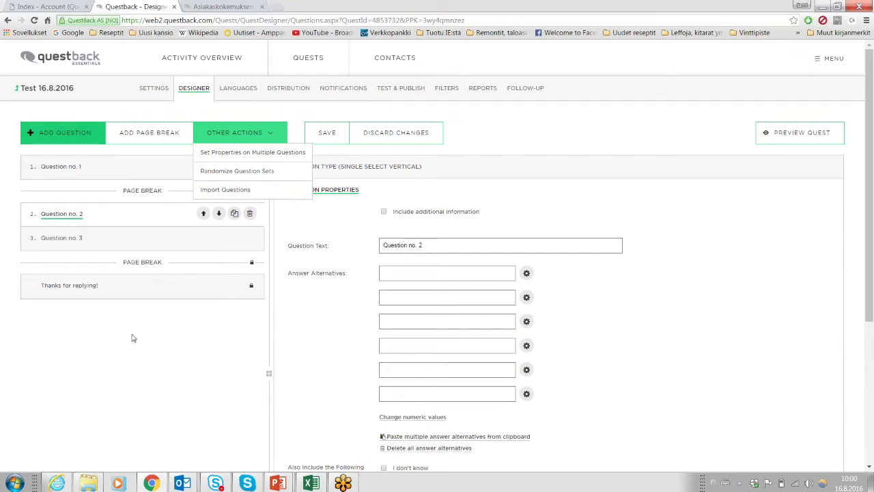
pyautogui.click(228, 191)
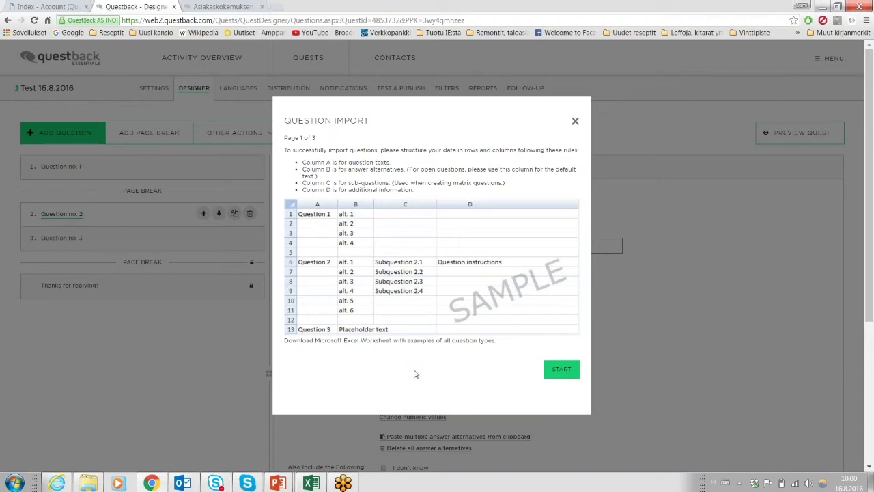
pyautogui.click(575, 121)
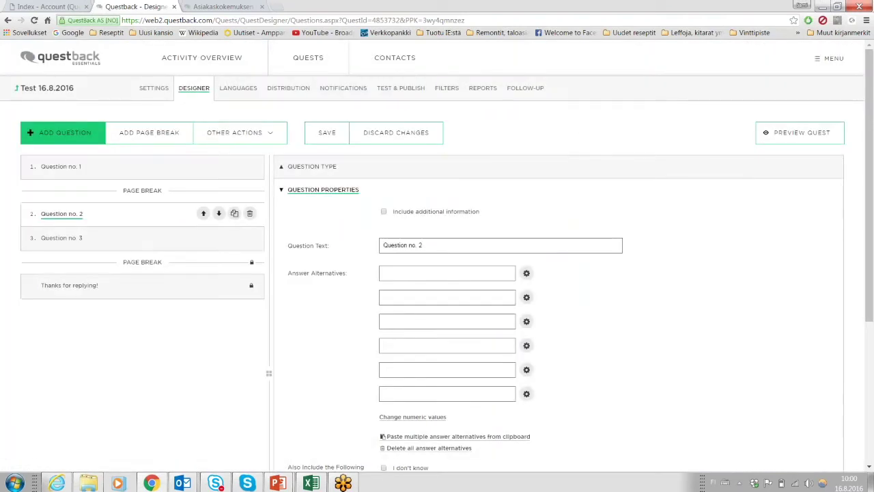
# Open Question no. 1 and expand its Question Type options, showing Single Select Vertical.
pyautogui.click(236, 132)
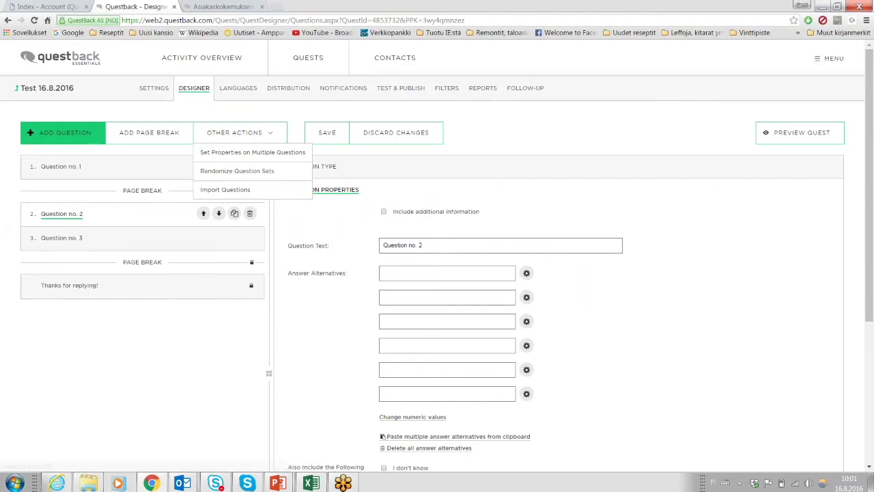
pyautogui.click(196, 381)
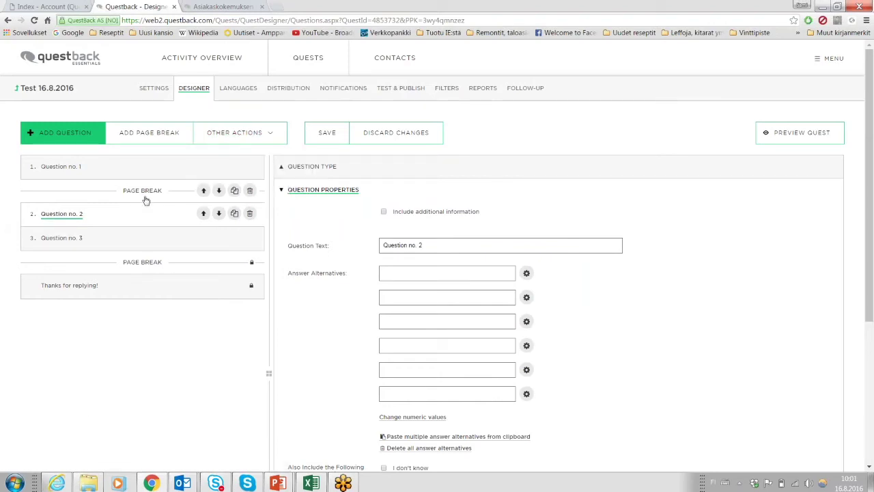
pyautogui.click(151, 171)
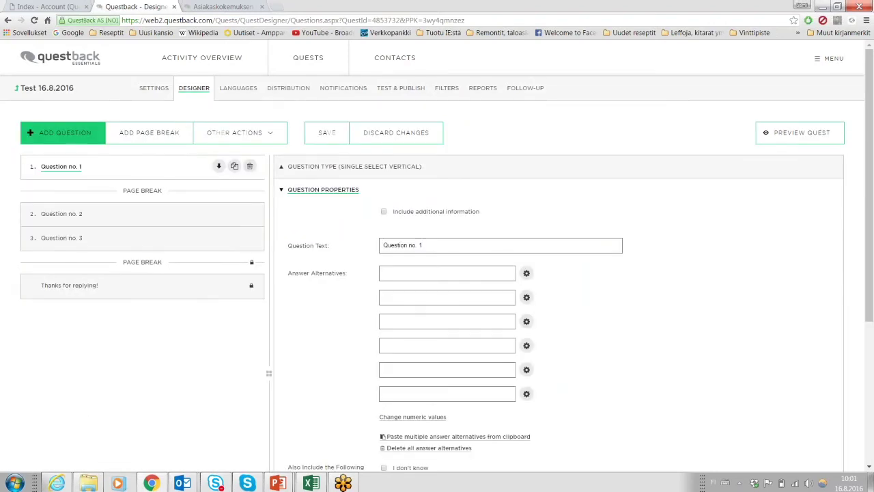
pyautogui.click(281, 194)
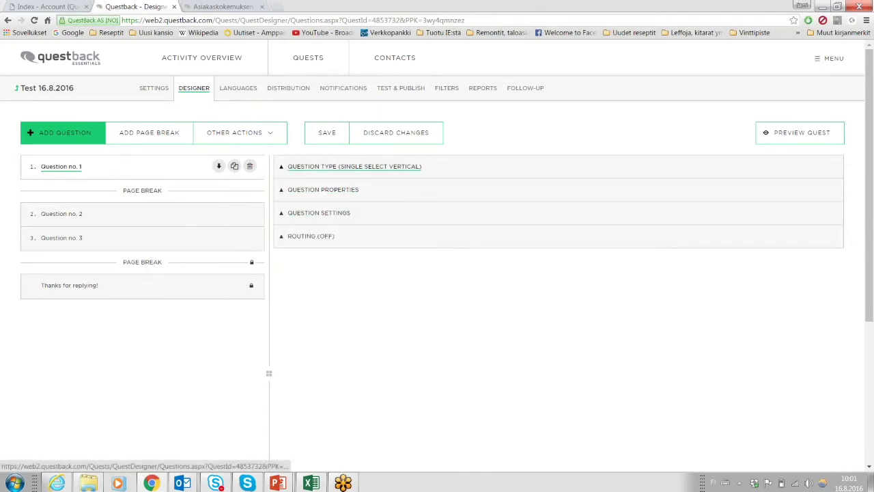
pyautogui.click(300, 172)
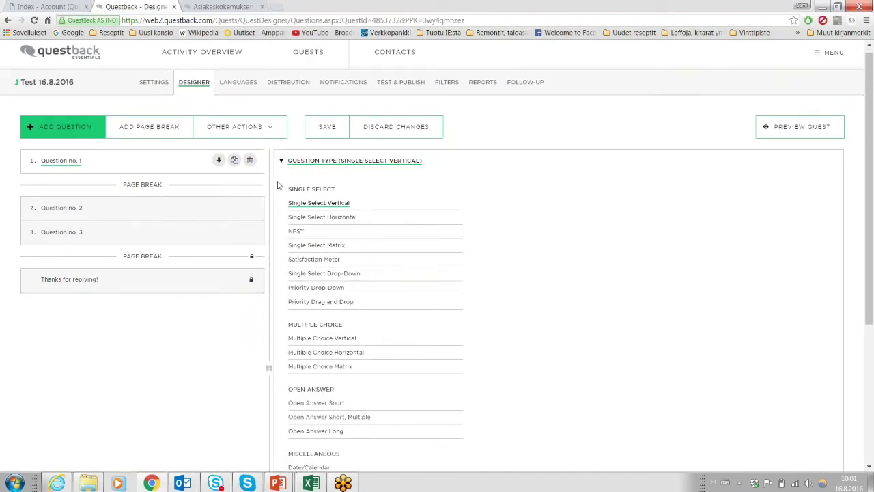
pyautogui.scroll(-1, 287, 157)
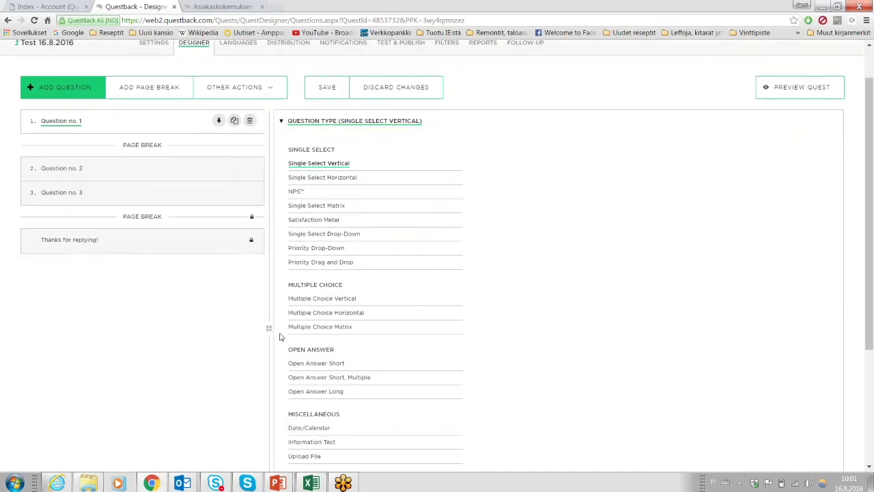
pyautogui.moveTo(299, 165)
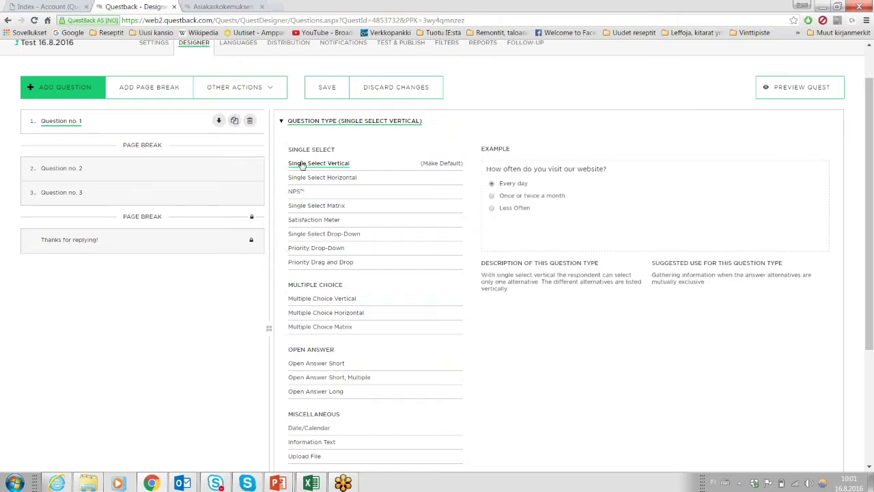
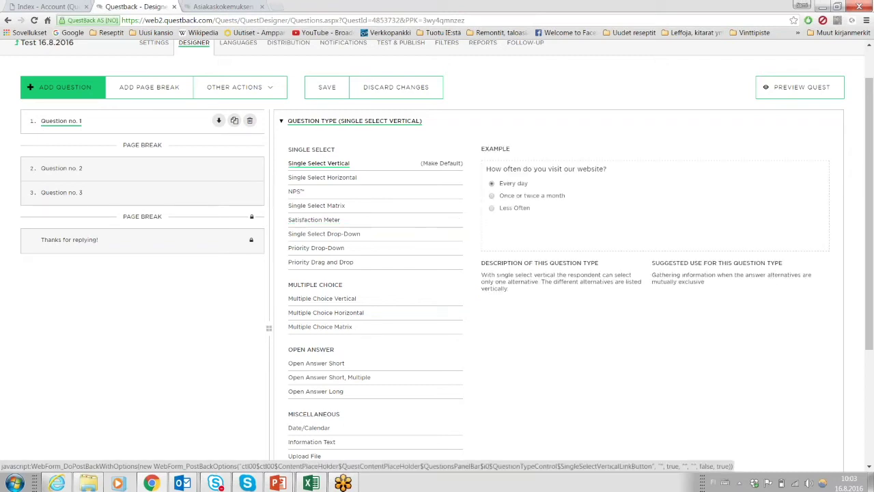
# Keep Single Select Vertical as Question no. 1's type so its empty answer fields appear.
pyautogui.click(300, 166)
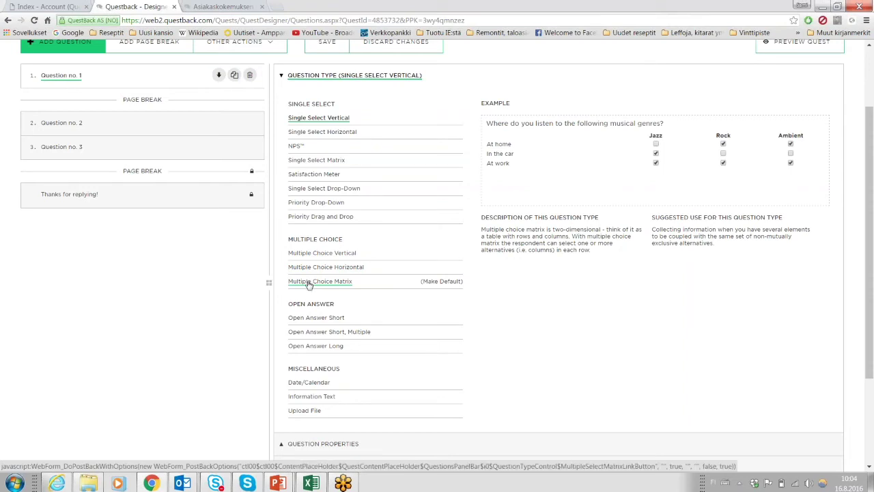
pyautogui.scroll(-1, 285, 237)
pyautogui.scroll(2, 282, 260)
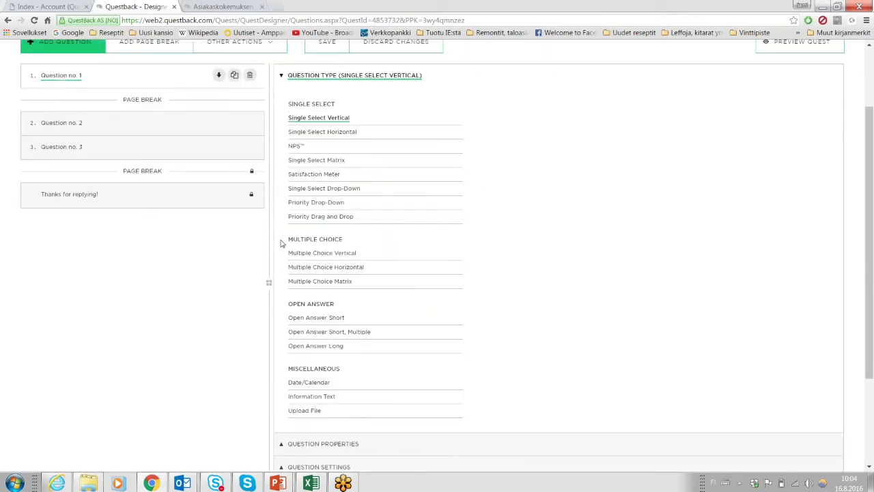
pyautogui.scroll(-1, 280, 301)
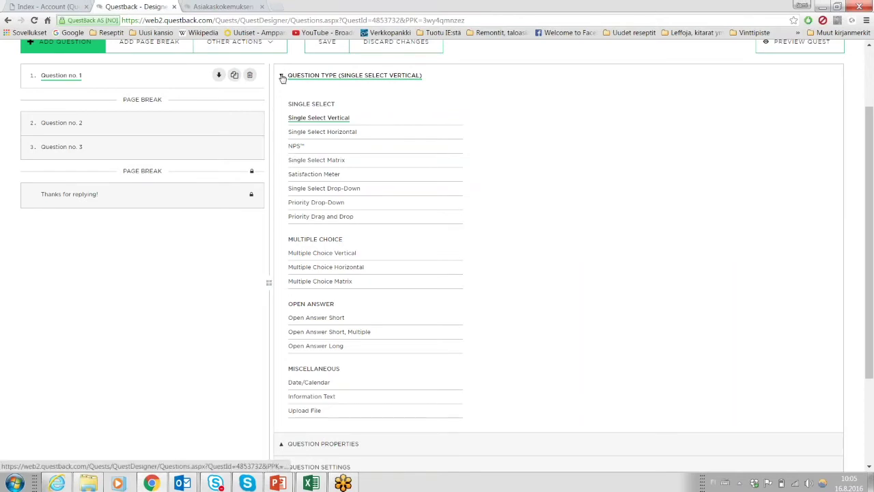
pyautogui.click(310, 121)
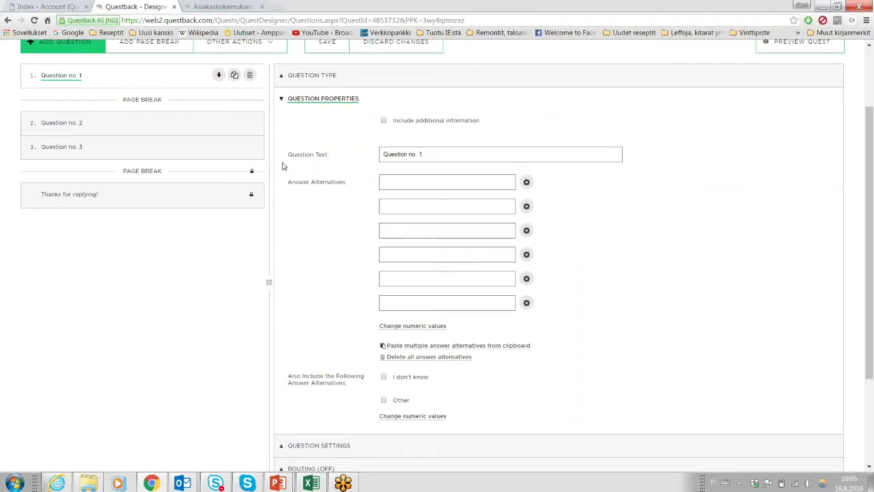
# Enable additional information on Question no. 1 reading 'Longer' / 'Description or Instructions to the Question'.
pyautogui.moveTo(289, 157); pyautogui.dragTo(332, 154)
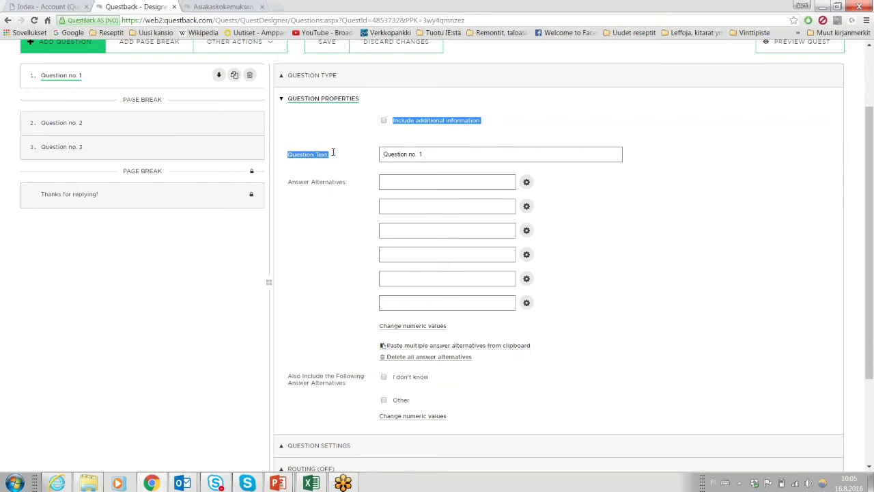
pyautogui.click(423, 155)
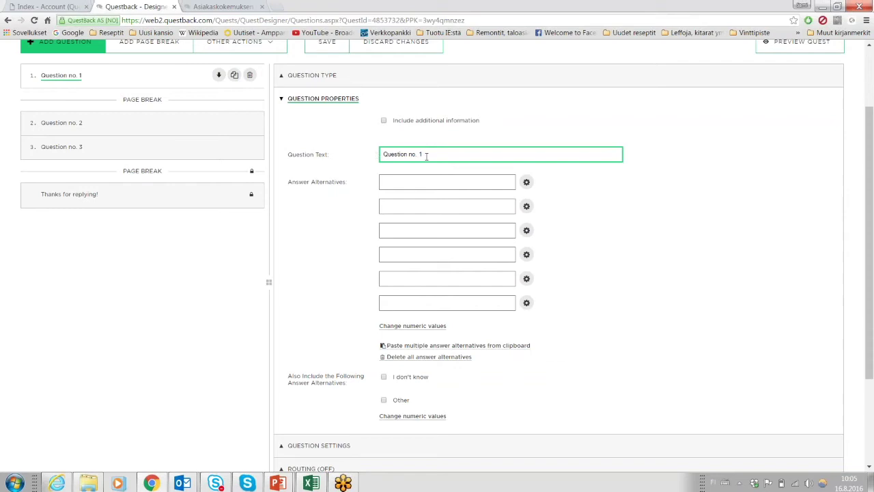
pyautogui.click(384, 121)
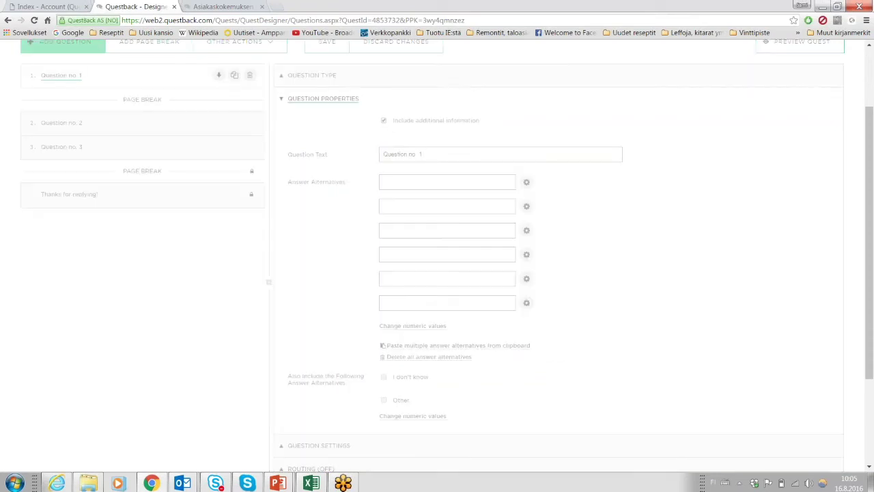
pyautogui.click(401, 164)
pyautogui.write('Longer')
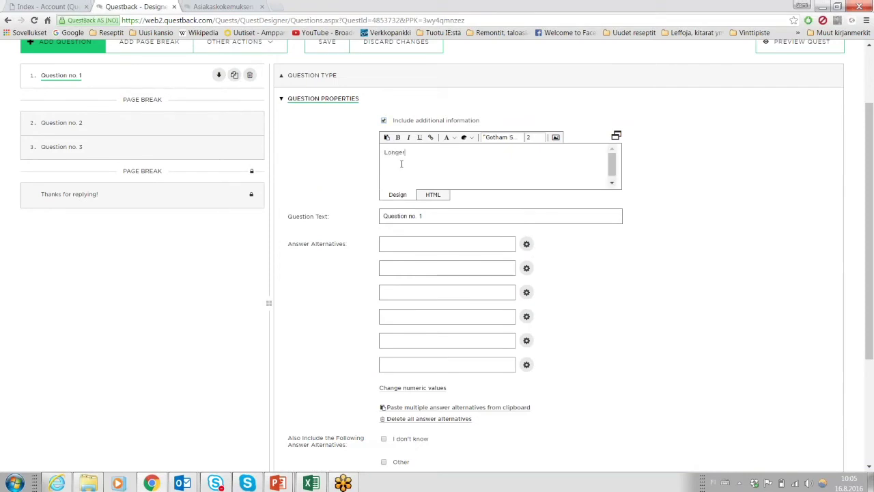
pyautogui.press('Return')
pyautogui.write('Descri')
pyautogui.write('ption ')
pyautogui.write('or ')
pyautogui.write('Instructions')
pyautogui.write(' to the Que')
pyautogui.write('stion')
pyautogui.press('Return')
# Insert questback.jpg from the Media Library below the additional information text.
pyautogui.click(555, 139)
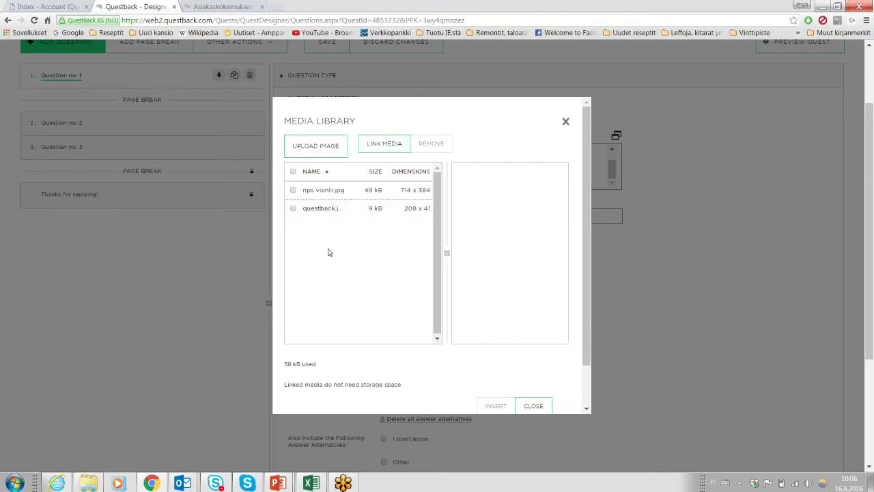
pyautogui.click(321, 208)
pyautogui.click(496, 405)
pyautogui.moveTo(612, 166)
pyautogui.mouseDown()
pyautogui.moveTo(612, 156)
pyautogui.moveTo(612, 175)
pyautogui.moveTo(612, 156)
pyautogui.mouseUp()
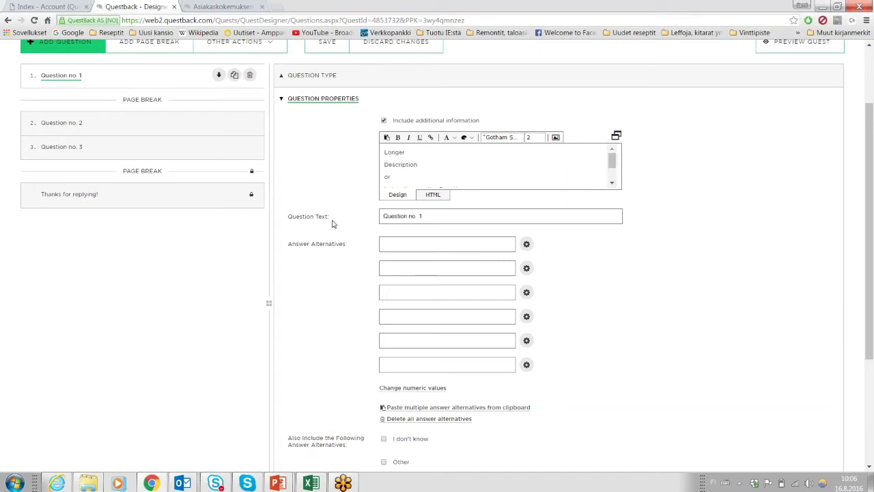
pyautogui.moveTo(288, 217); pyautogui.dragTo(332, 216)
pyautogui.moveTo(387, 154); pyautogui.dragTo(444, 194)
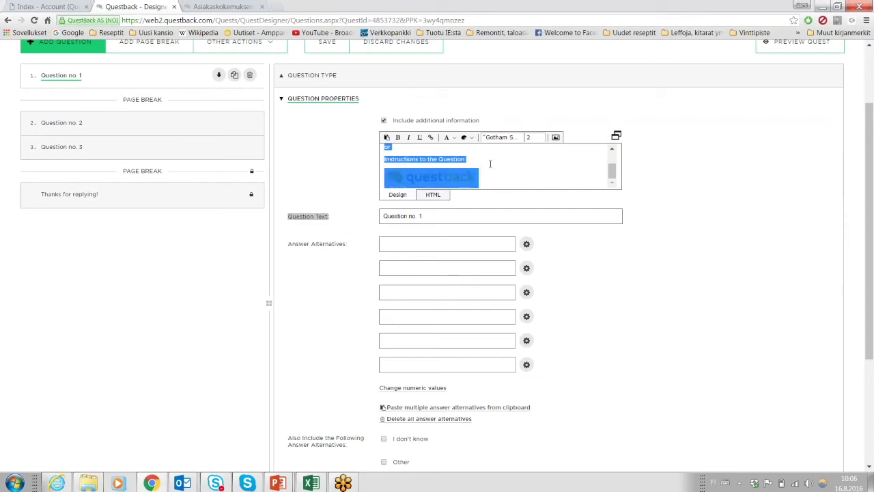
# Enter 1, 2 and 3 as Question no. 1's first three answer alternatives.
pyautogui.click(436, 243)
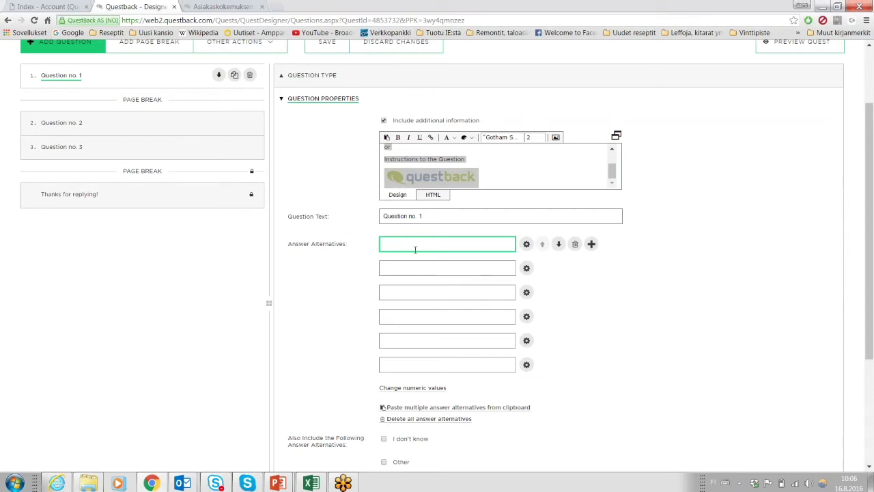
pyautogui.write('1')
pyautogui.press('Tab')
pyautogui.write('2')
pyautogui.click(414, 293)
pyautogui.write('3')
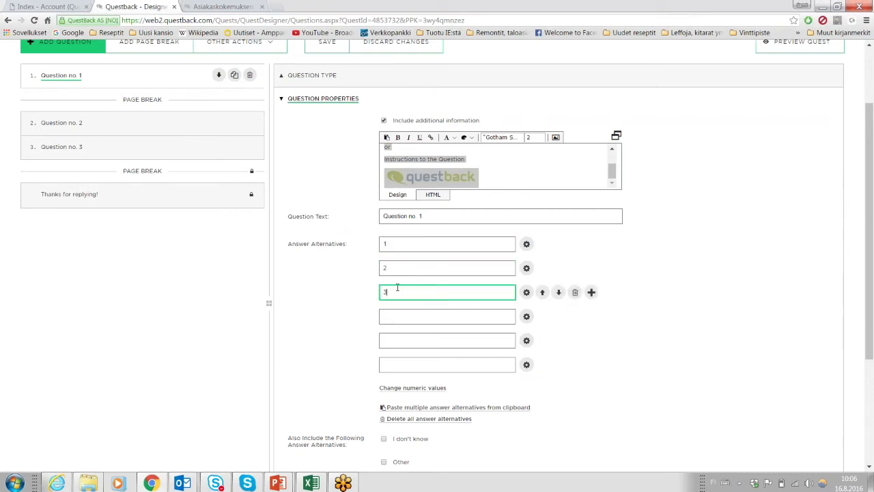
pyautogui.click(354, 272)
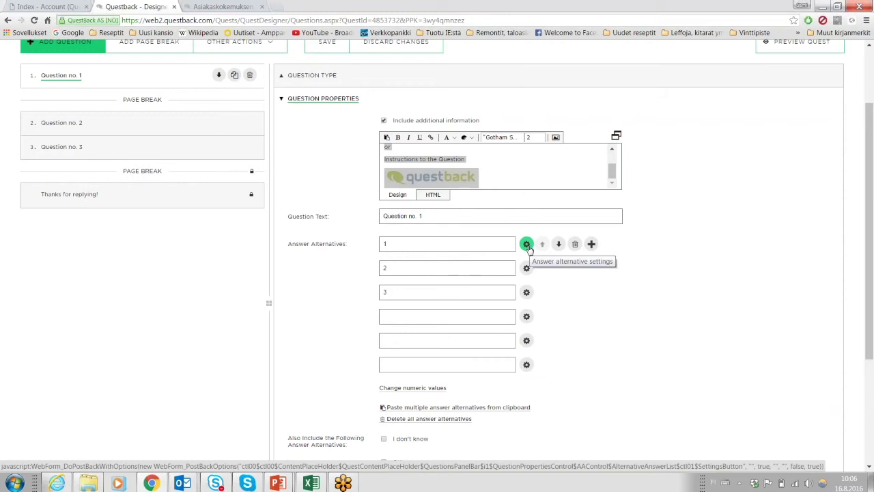
# Inspect the first alternative's settings, including image and action options, then cancel without changes.
pyautogui.click(528, 246)
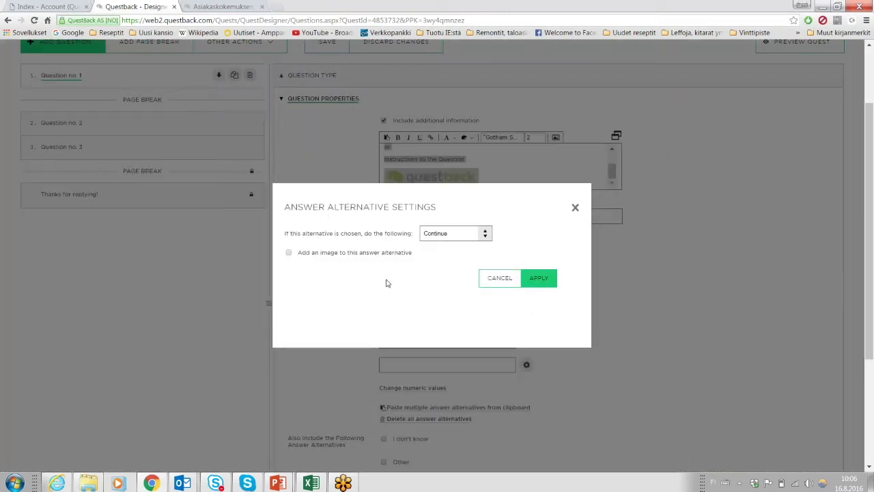
pyautogui.click(334, 259)
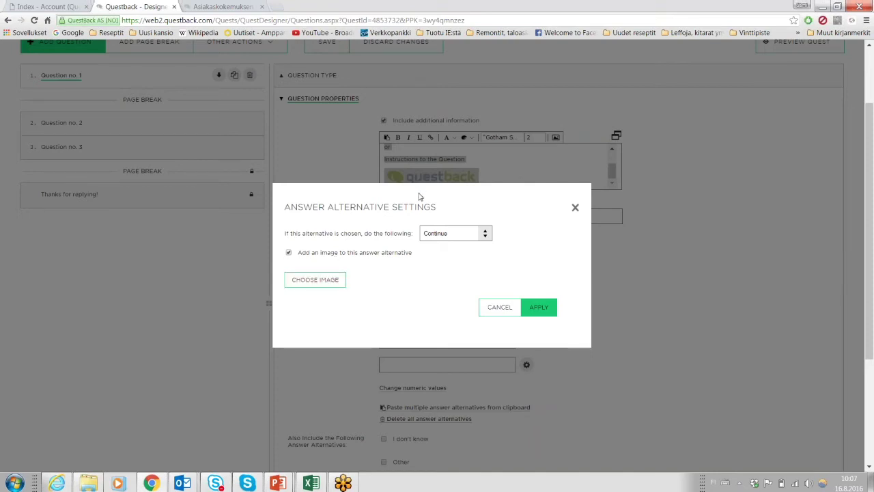
pyautogui.moveTo(407, 179); pyautogui.dragTo(417, 66)
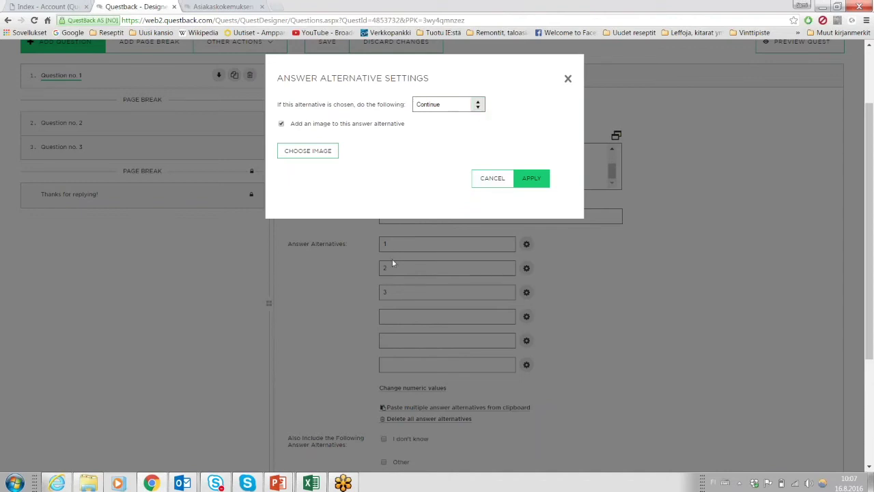
pyautogui.click(478, 104)
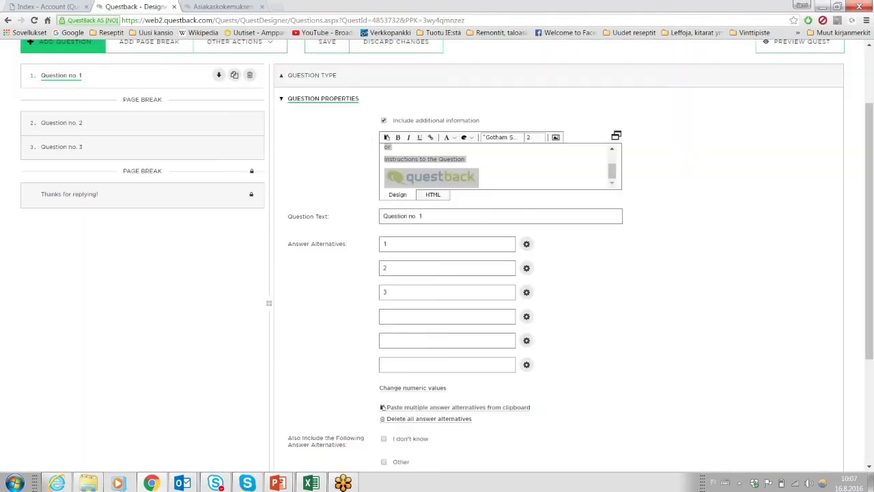
pyautogui.click(493, 180)
# Replace the first two answer values with Worst and Average.
pyautogui.scroll(-1, 309, 307)
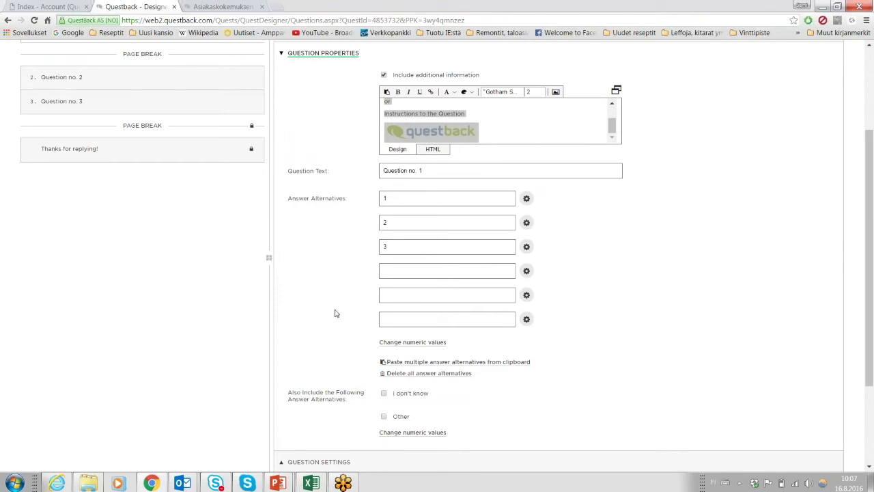
pyautogui.scroll(2, 335, 314)
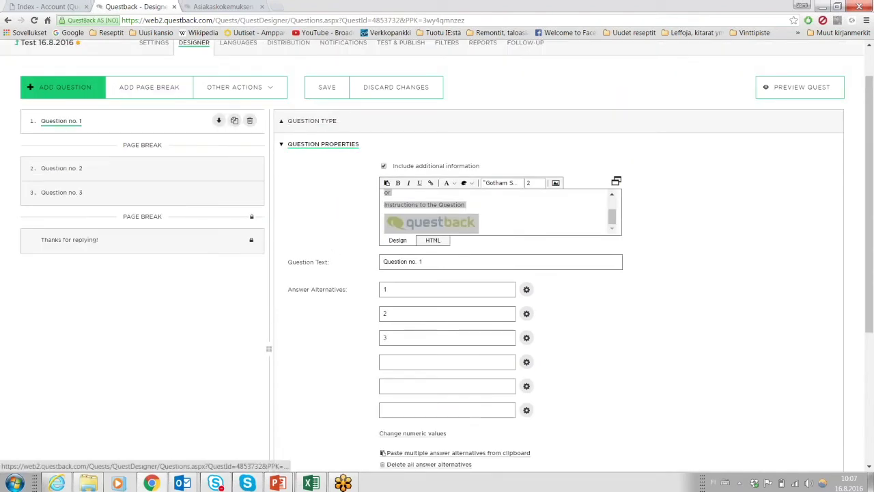
pyautogui.scroll(-1, 353, 358)
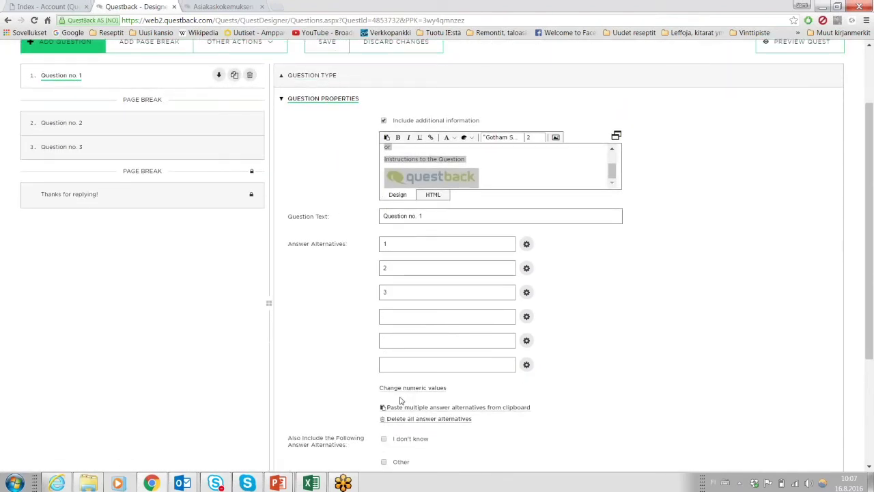
pyautogui.click(410, 317)
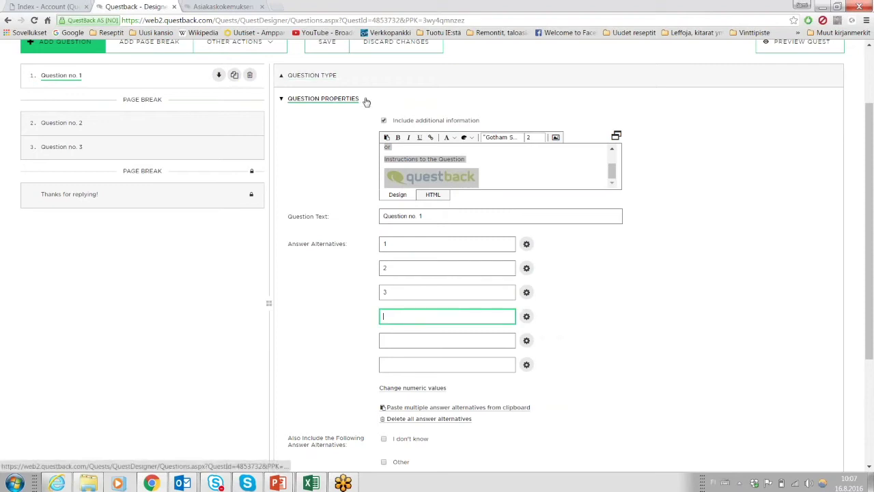
pyautogui.scroll(-1, 352, 290)
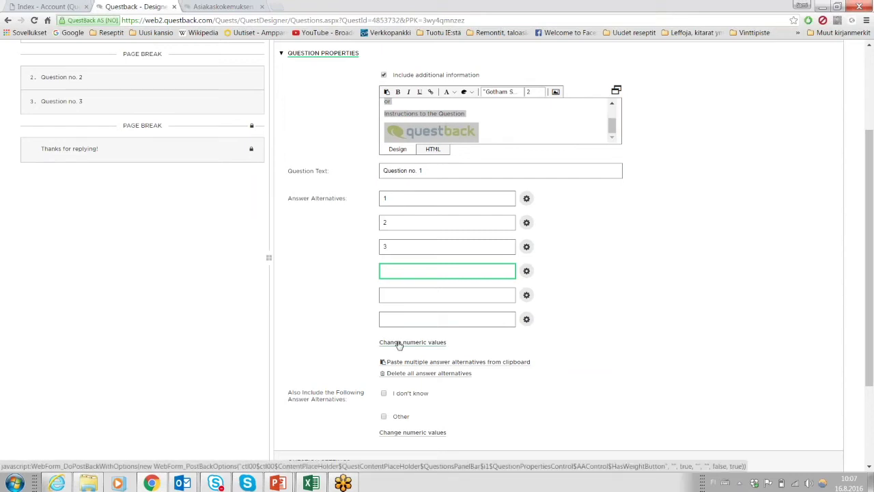
pyautogui.click(433, 197)
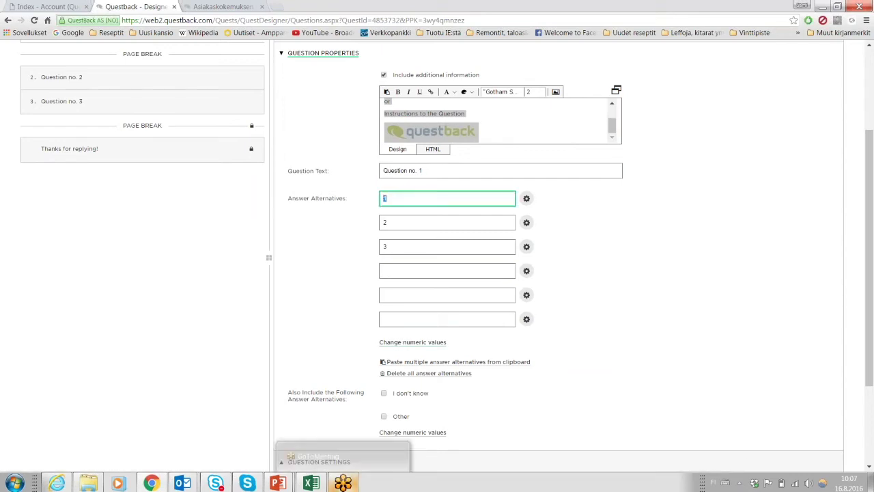
pyautogui.write('Worst')
pyautogui.press('Tab')
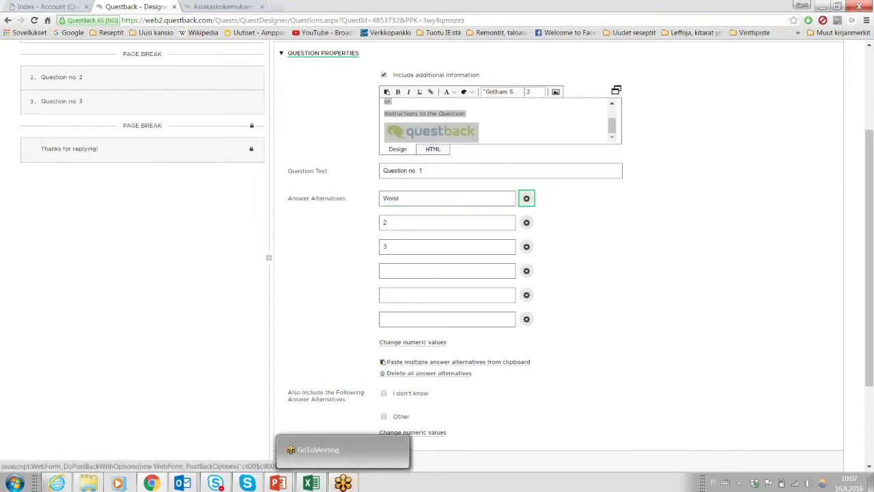
pyautogui.click(416, 223)
pyautogui.write('Average')
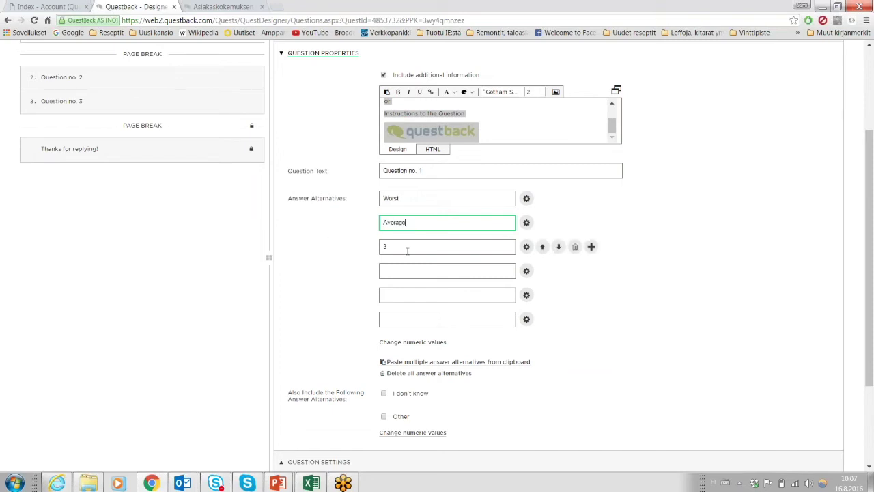
pyautogui.click(410, 246)
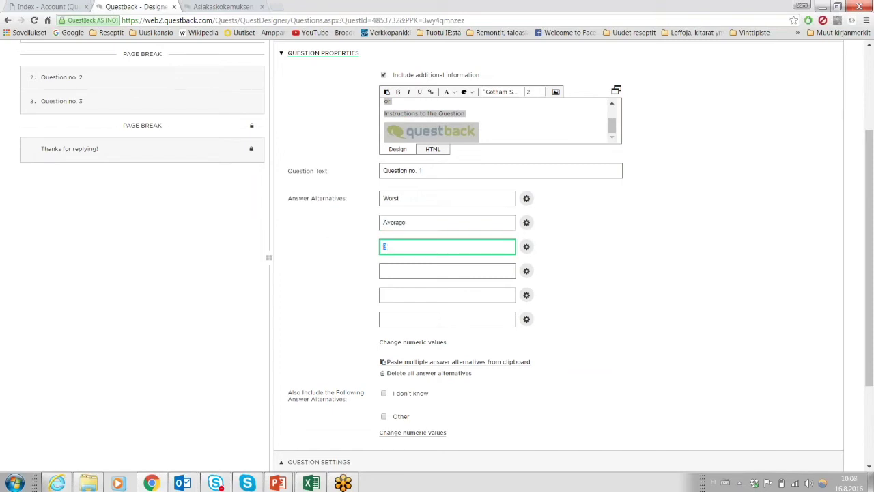
# Reorder the answers to Best, Average, Worst and reveal each answer's numeric value.
pyautogui.click(416, 197)
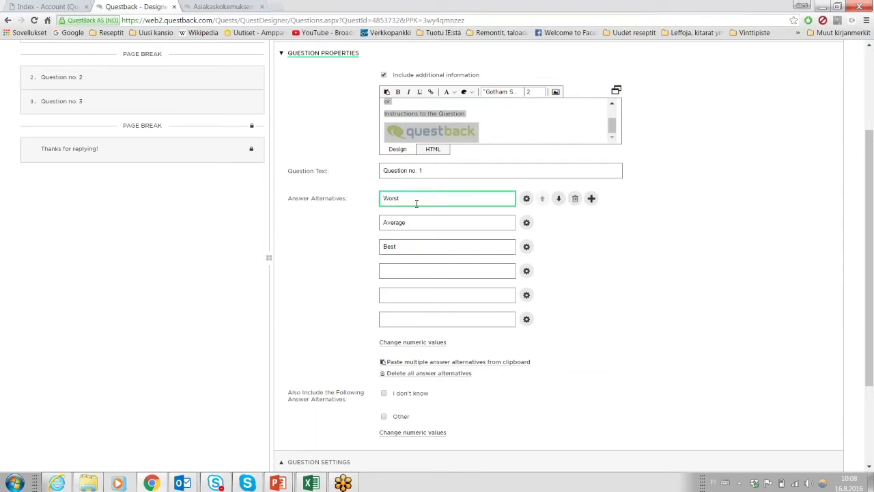
pyautogui.click(420, 225)
pyautogui.click(419, 247)
pyautogui.moveTo(420, 248); pyautogui.dragTo(287, 272)
pyautogui.press('BackSpace')
pyautogui.moveTo(424, 197); pyautogui.dragTo(298, 218)
pyautogui.write('Best')
pyautogui.click(416, 222)
pyautogui.moveTo(416, 223); pyautogui.dragTo(295, 240)
pyautogui.click(396, 248)
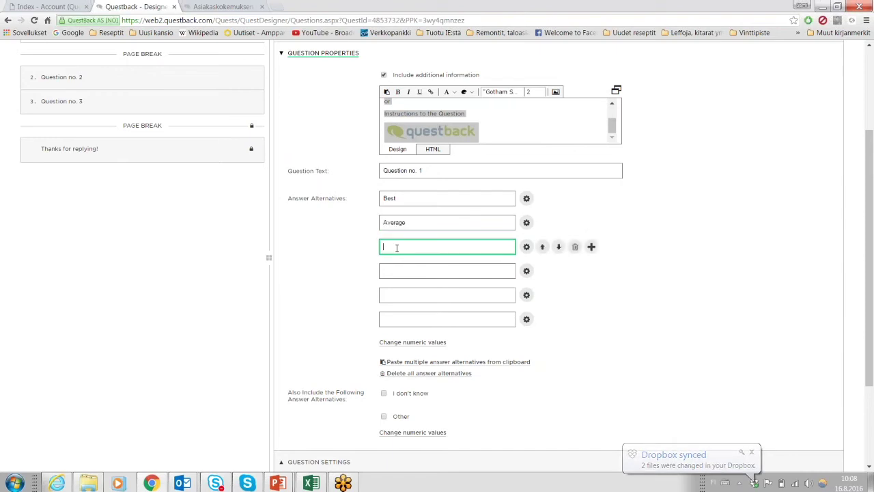
pyautogui.write('Worst')
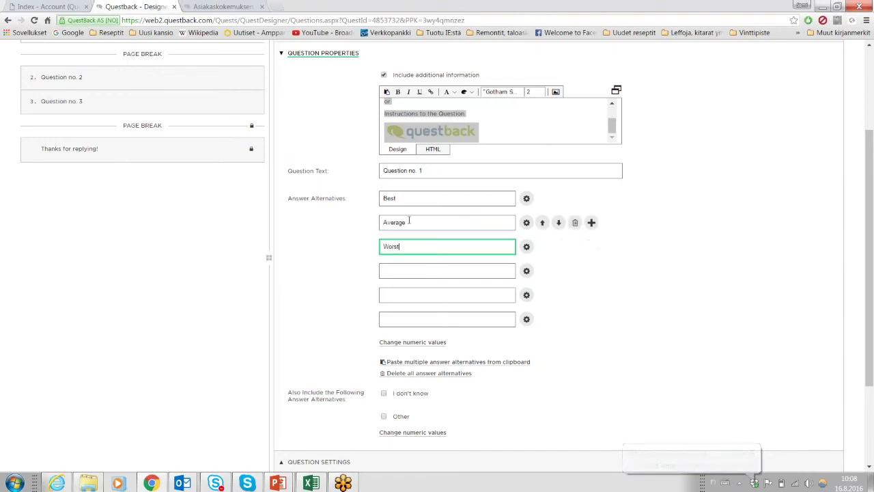
pyautogui.click(415, 197)
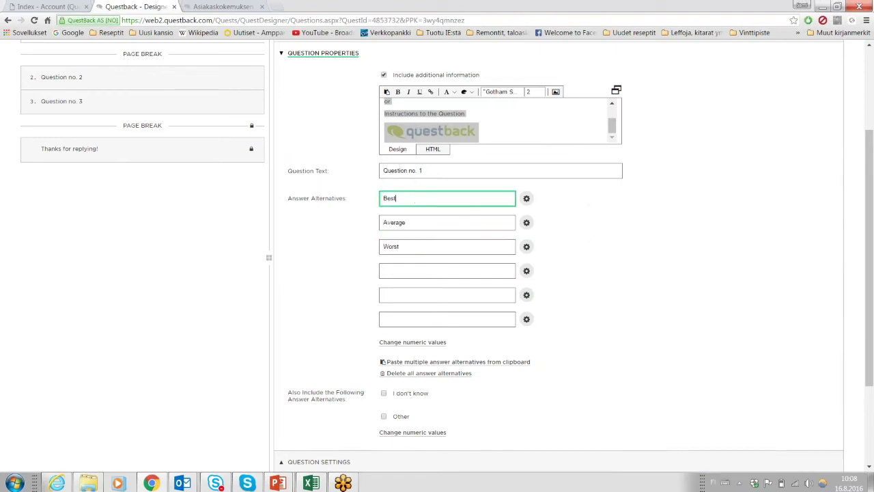
pyautogui.click(394, 344)
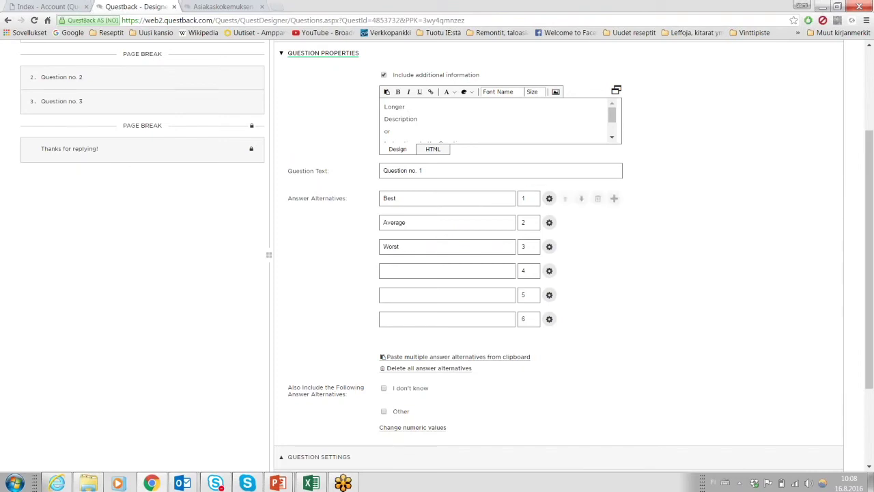
# Set the numeric values to Best = 3 and Worst = 1.
pyautogui.click(531, 197)
pyautogui.write('3')
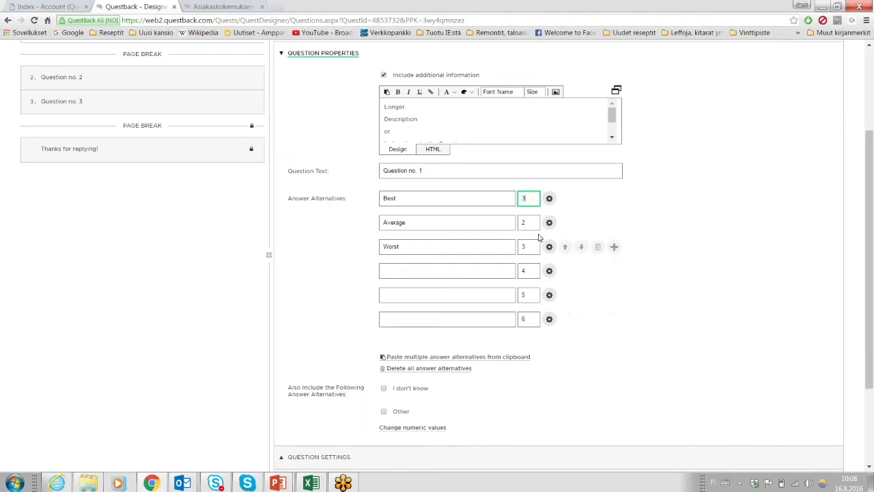
pyautogui.click(533, 247)
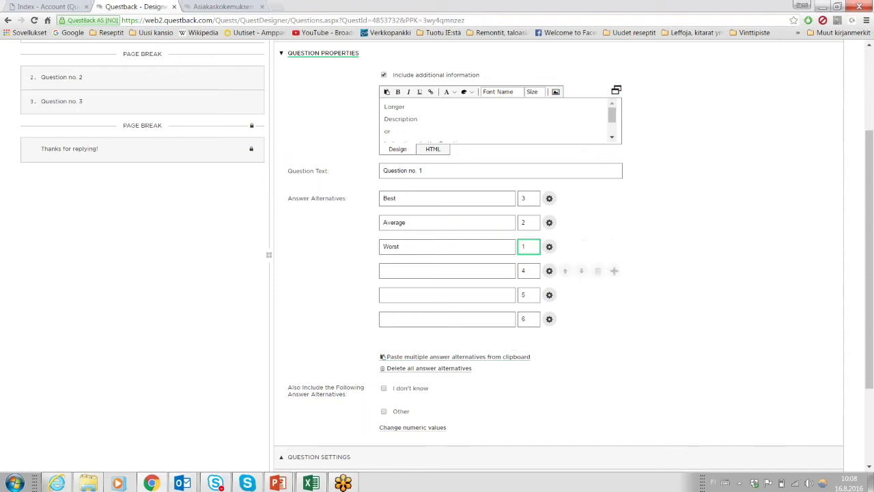
# Delete the three empty answer rows, leaving only Best, Average and Worst.
pyautogui.click(598, 271)
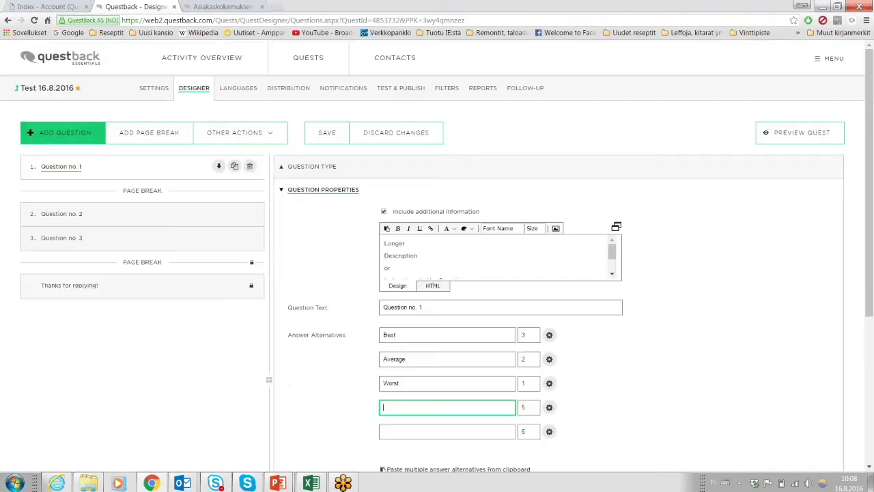
pyautogui.scroll(-1, 588, 382)
pyautogui.click(598, 361)
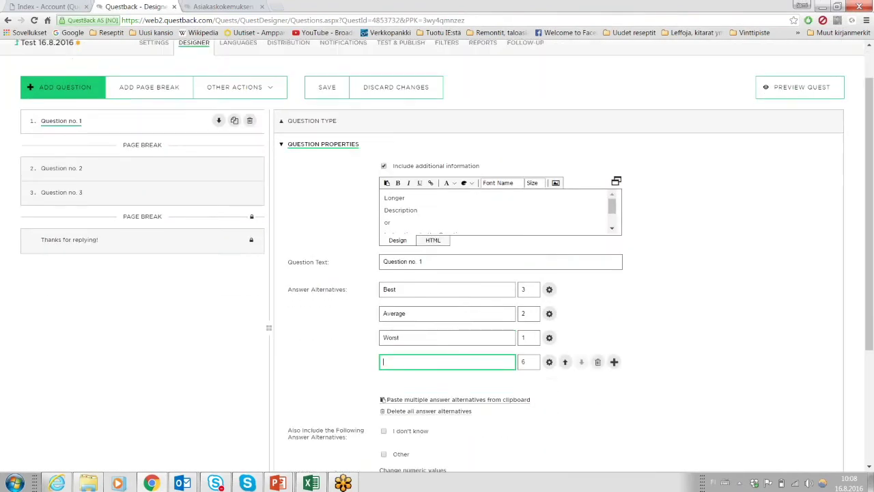
pyautogui.click(598, 361)
pyautogui.moveTo(565, 384)
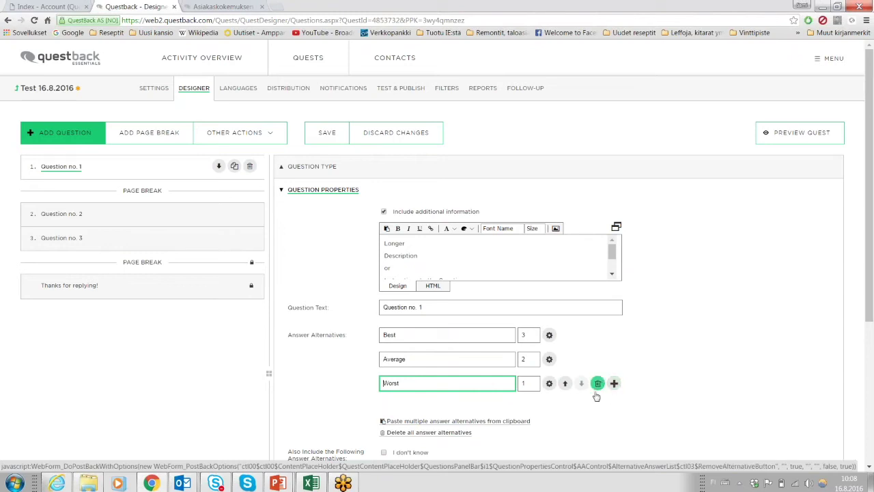
pyautogui.scroll(-1, 356, 347)
pyautogui.scroll(-1, 351, 320)
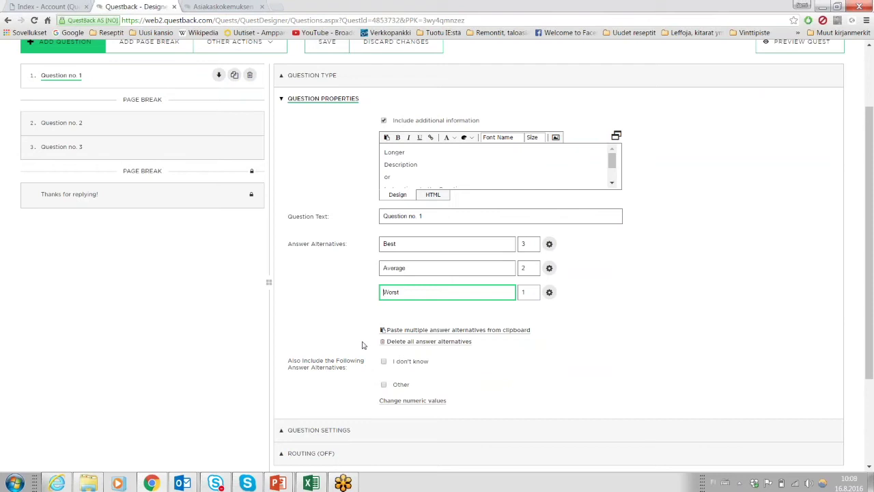
pyautogui.scroll(2, 348, 367)
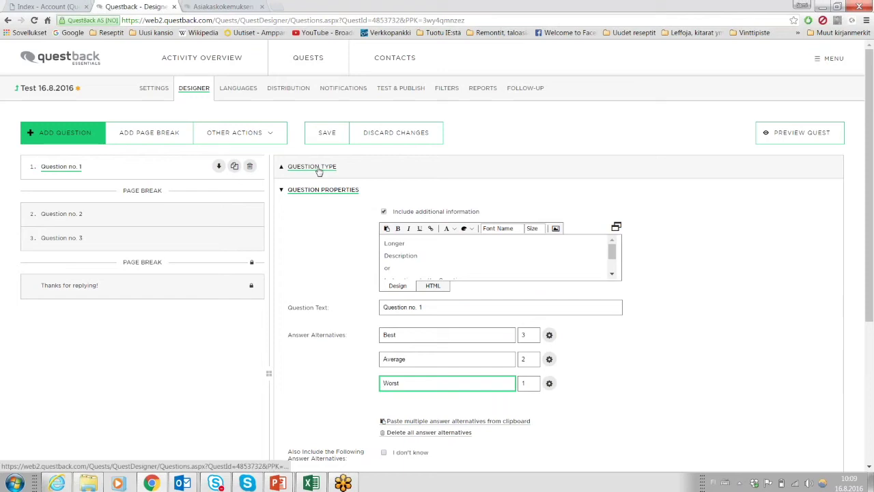
# Expand Question Settings and hide both the entire Question no. 3 and its text.
pyautogui.click(283, 189)
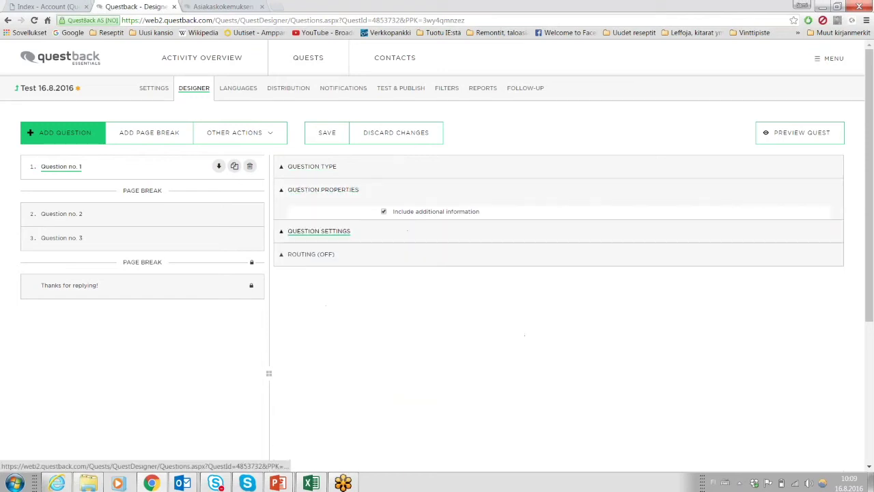
pyautogui.click(300, 214)
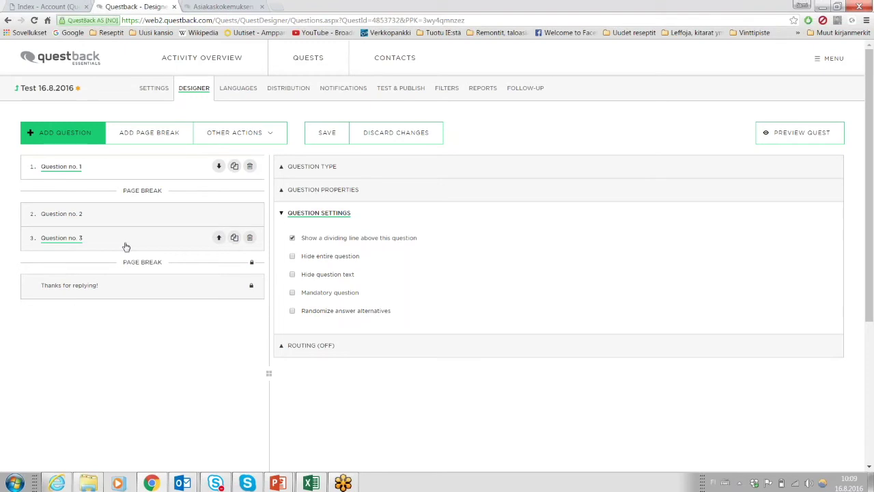
pyautogui.click(126, 246)
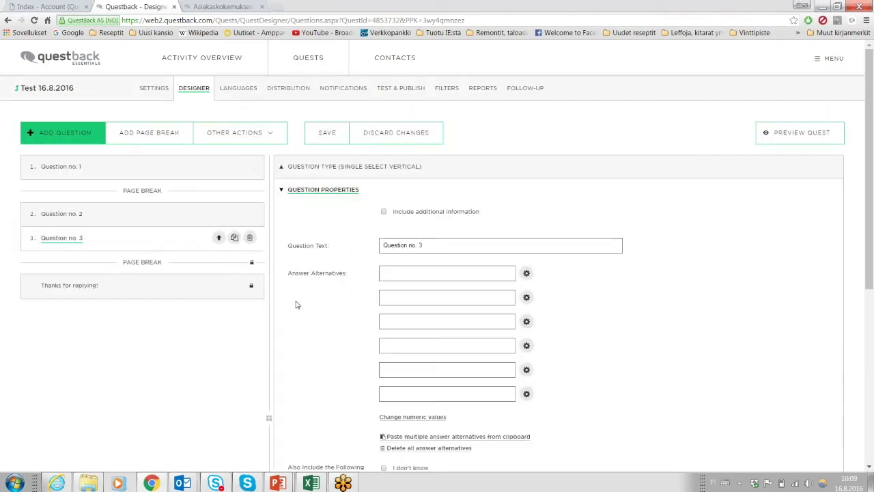
pyautogui.scroll(-4, 296, 304)
pyautogui.click(292, 307)
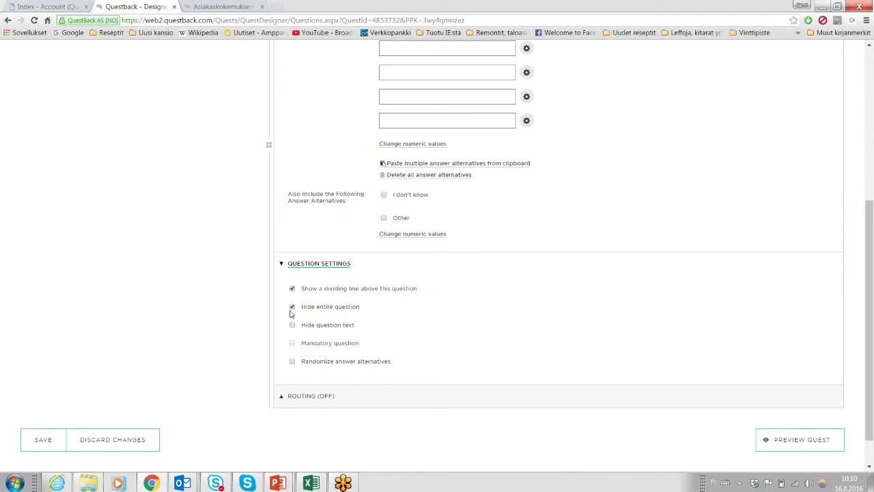
pyautogui.click(292, 326)
# Untick Hide question text and Hide entire question again for Question no. 3.
pyautogui.scroll(2, 309, 320)
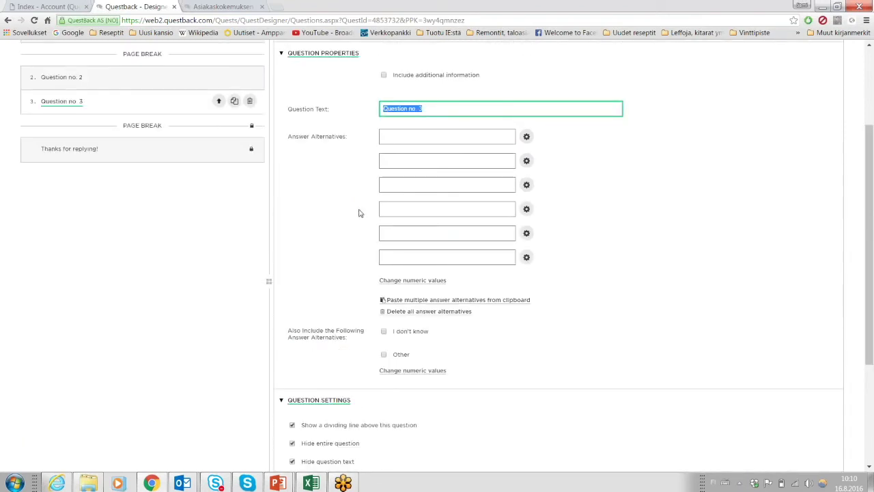
pyautogui.scroll(2, 360, 213)
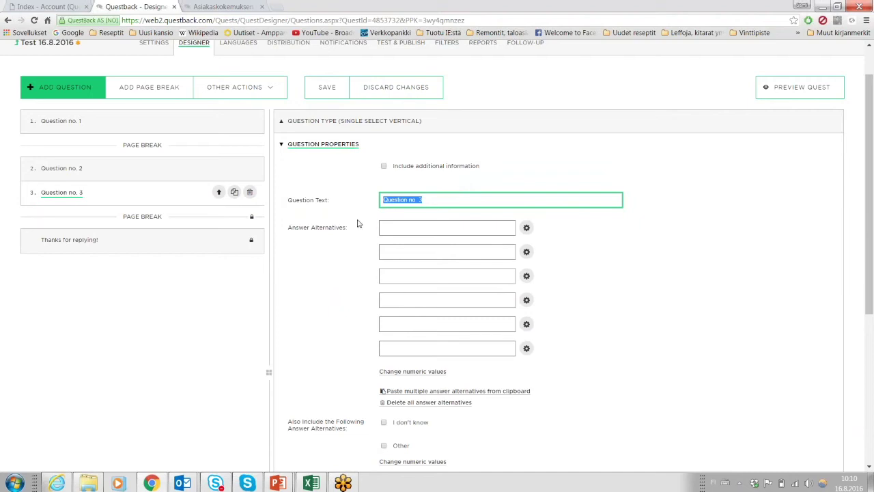
pyautogui.scroll(-2, 357, 220)
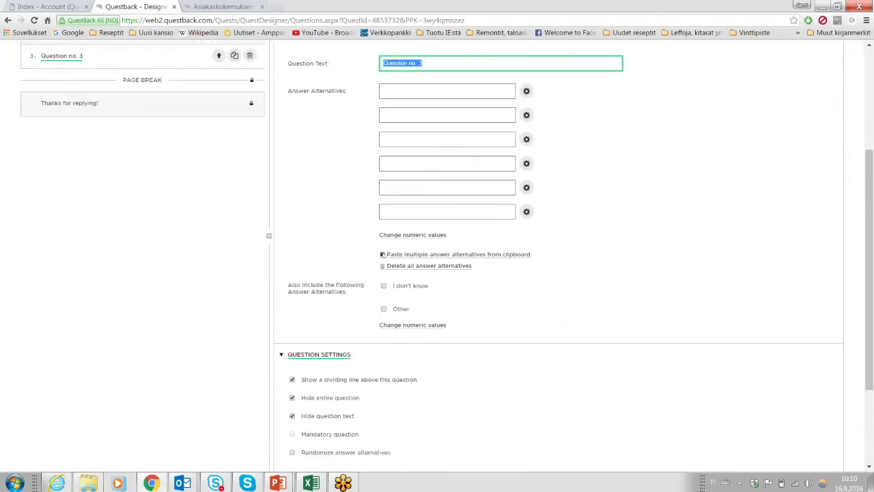
pyautogui.scroll(-2, 329, 172)
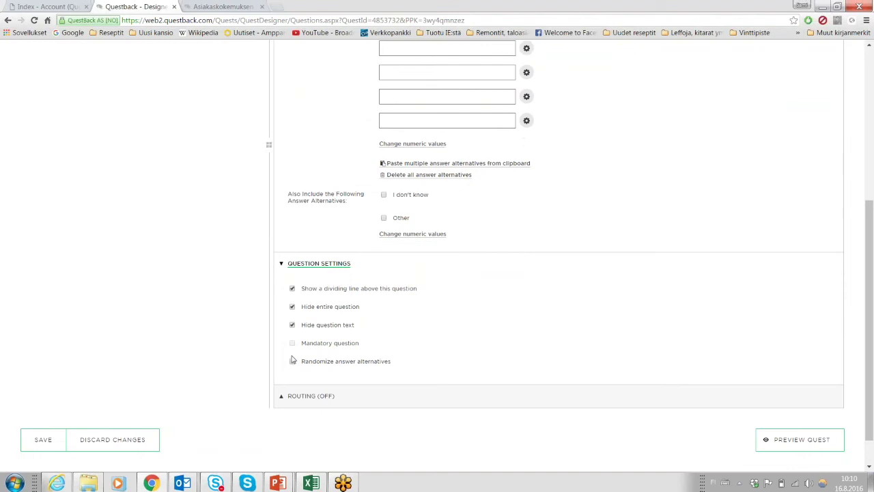
pyautogui.scroll(6, 292, 359)
pyautogui.scroll(-5, 332, 245)
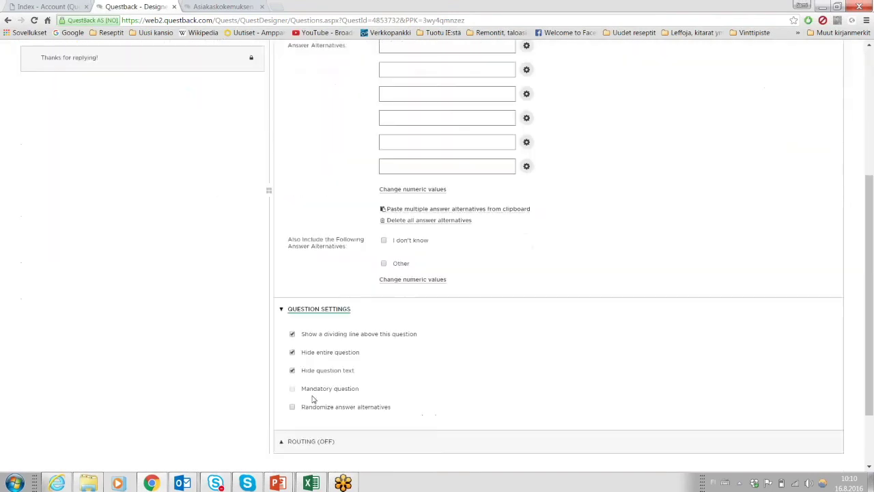
pyautogui.scroll(5, 312, 312)
pyautogui.scroll(-4, 289, 400)
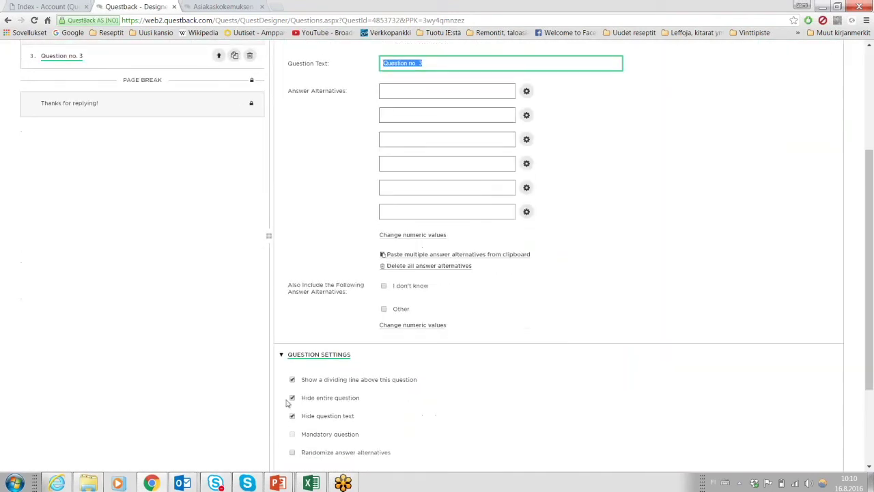
pyautogui.click(293, 416)
pyautogui.scroll(-2, 292, 382)
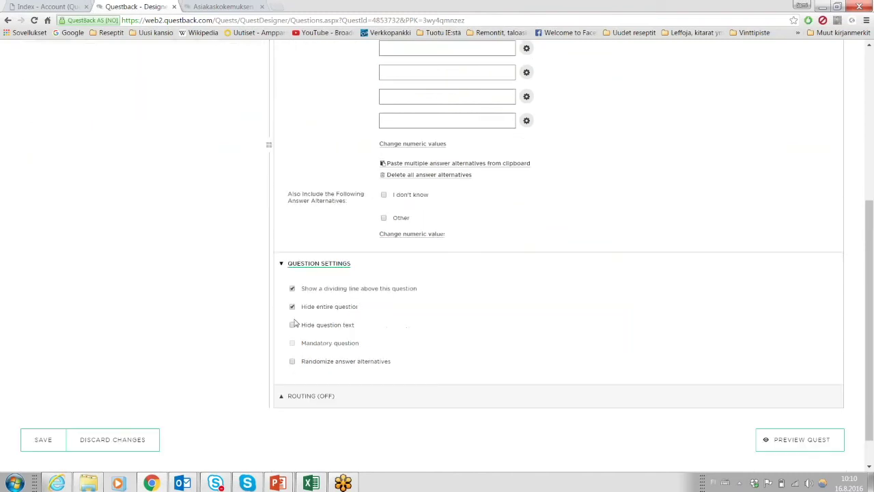
pyautogui.click(293, 308)
# Tick Mandatory question for Question no. 3, save the quest, and return to the quests list.
pyautogui.click(293, 345)
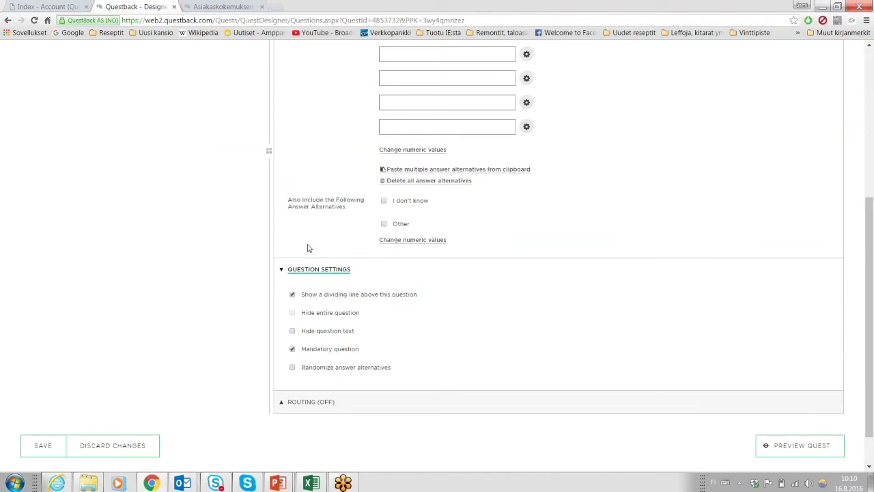
pyautogui.scroll(4, 305, 234)
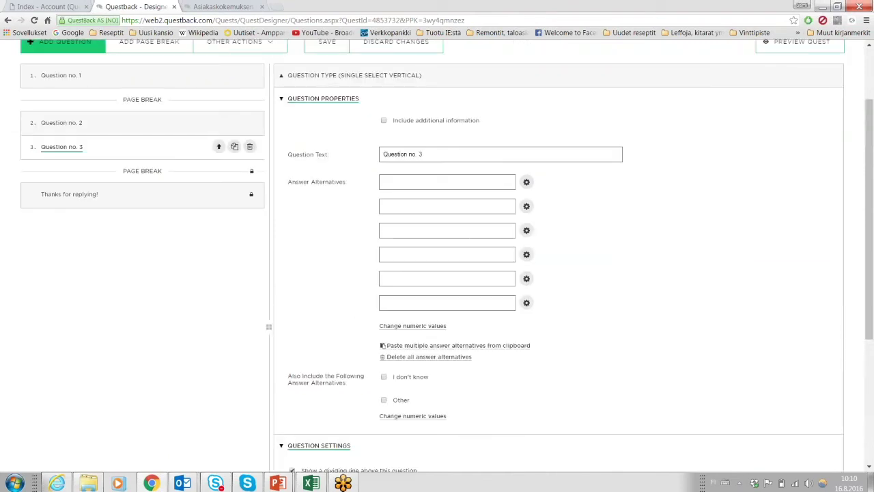
pyautogui.scroll(-5, 280, 300)
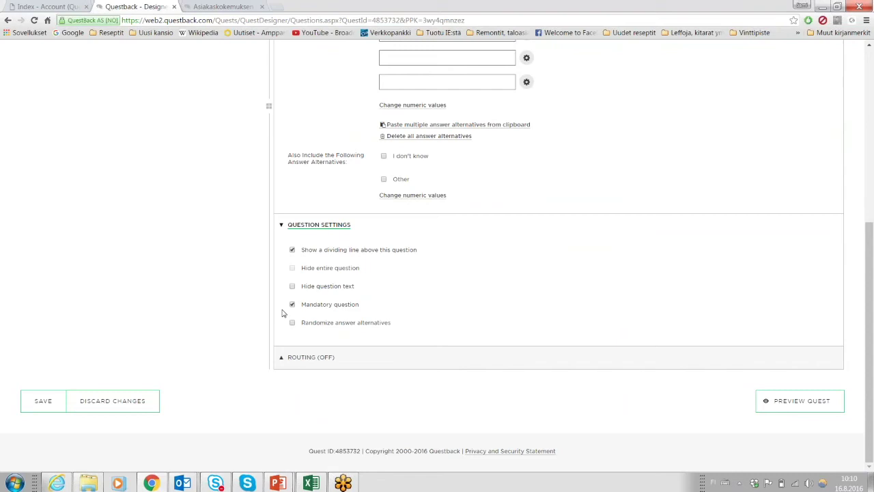
pyautogui.scroll(1, 287, 309)
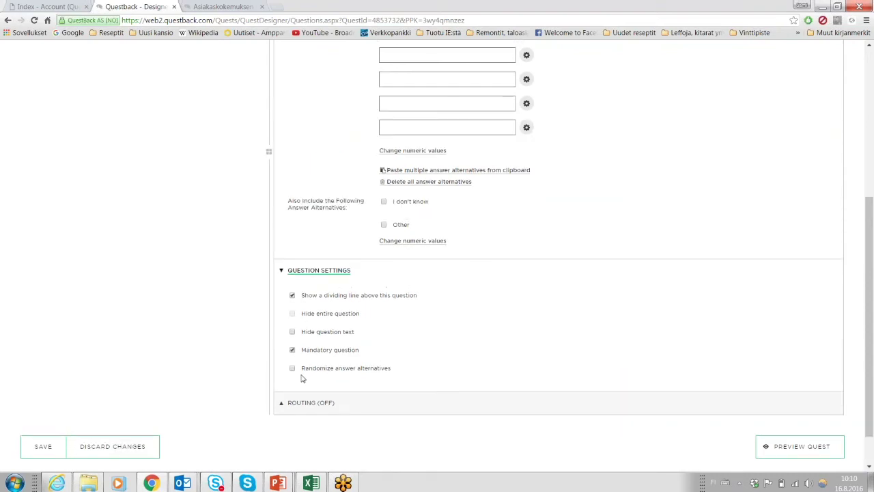
pyautogui.scroll(5, 302, 378)
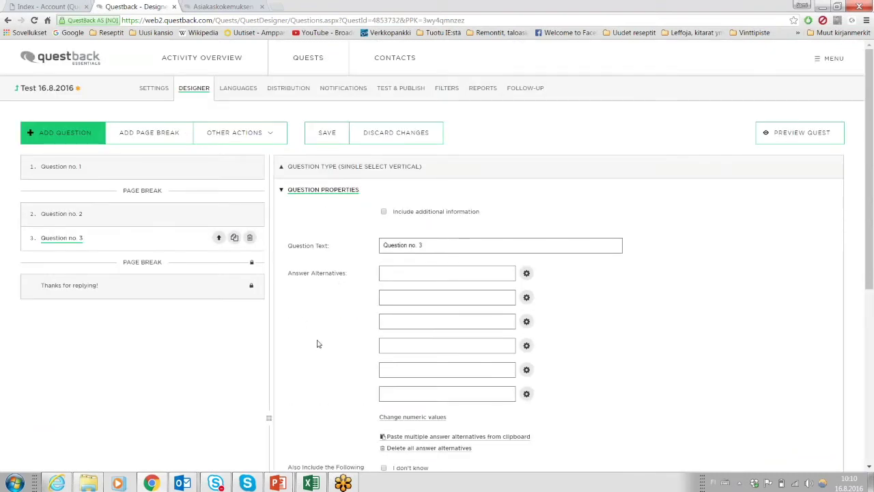
pyautogui.scroll(-5, 317, 343)
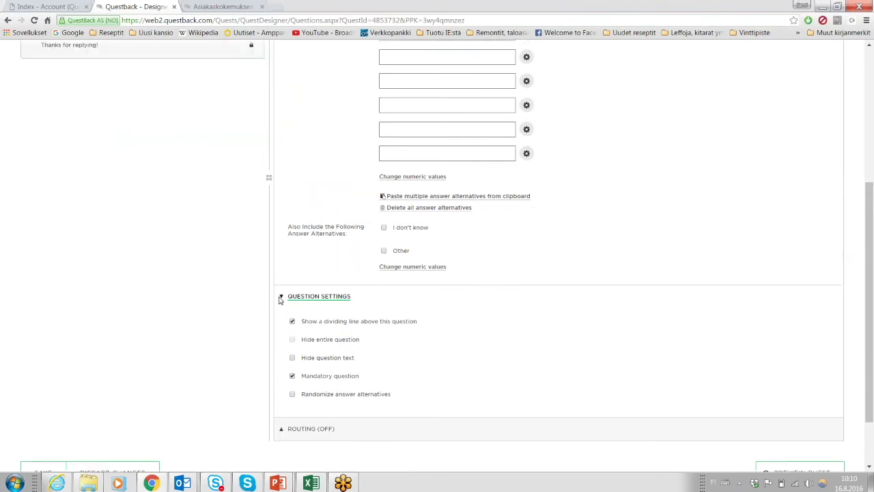
pyautogui.scroll(5, 280, 299)
pyautogui.scroll(-6, 308, 307)
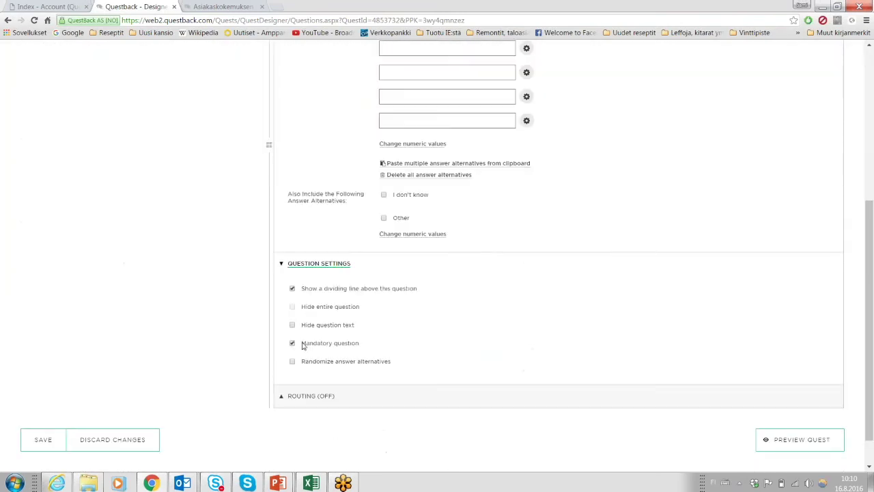
pyautogui.scroll(5, 312, 404)
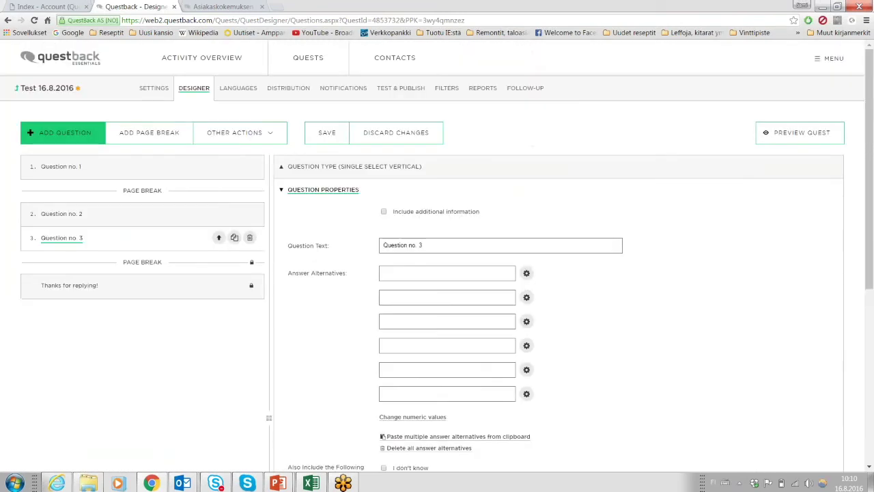
pyautogui.click(330, 140)
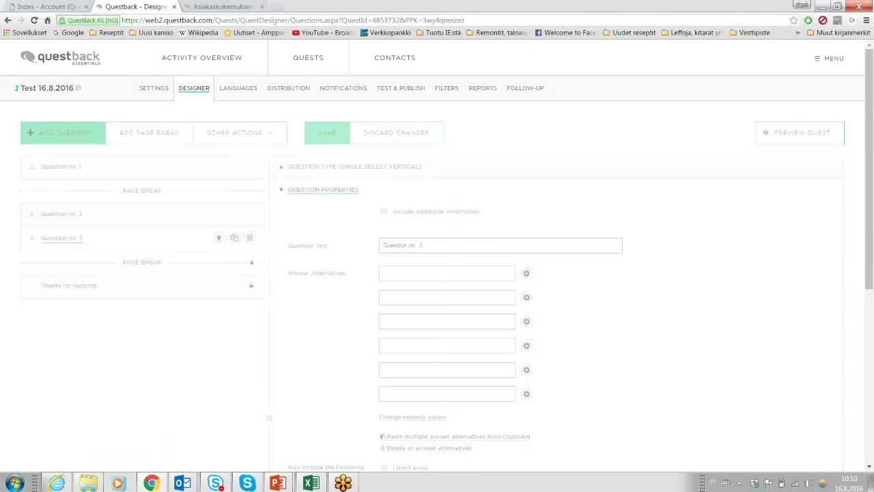
pyautogui.click(309, 59)
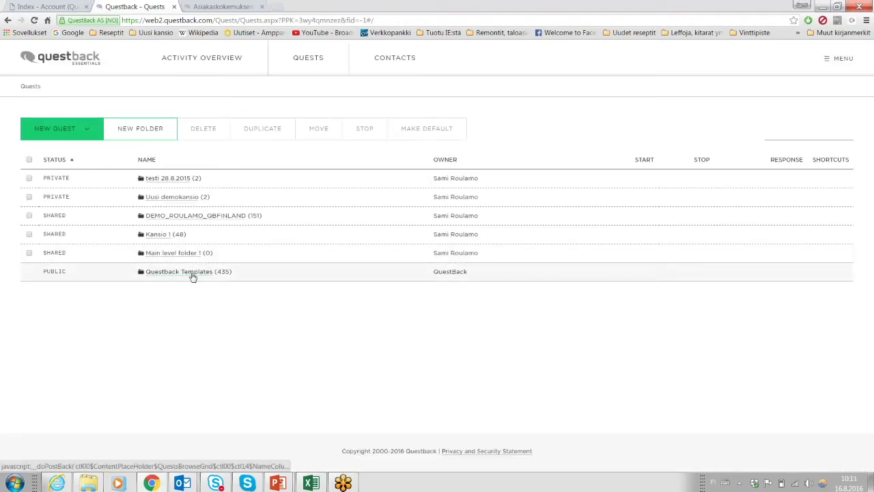
# In Questback Templates > English > Sales, select Sales Meeting Evaluation and start a duplicate.
pyautogui.click(192, 272)
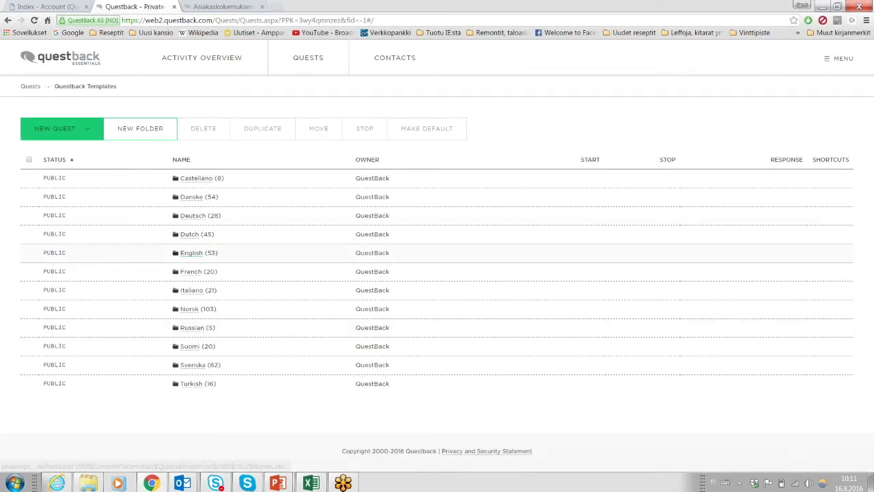
pyautogui.click(192, 253)
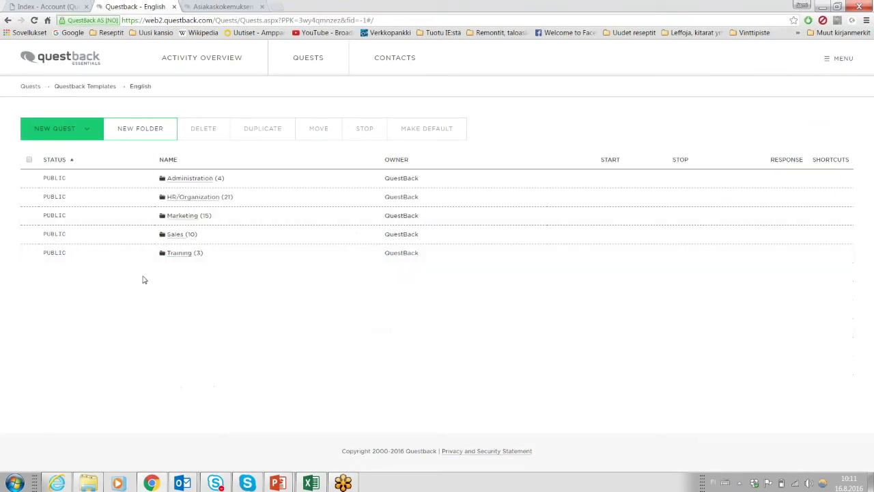
pyautogui.click(175, 234)
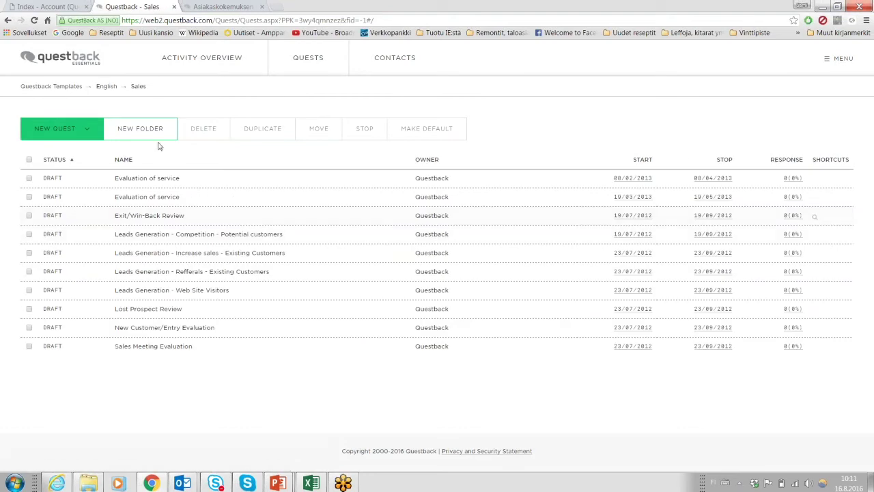
pyautogui.click(29, 347)
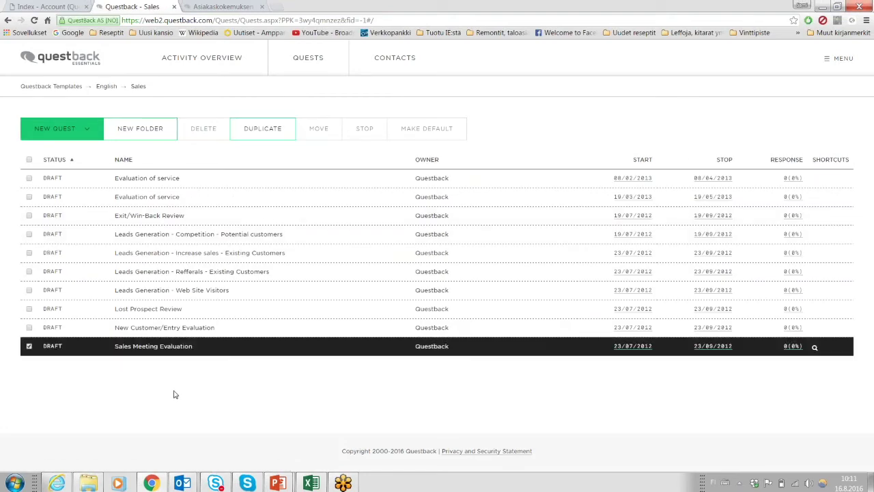
pyautogui.click(273, 128)
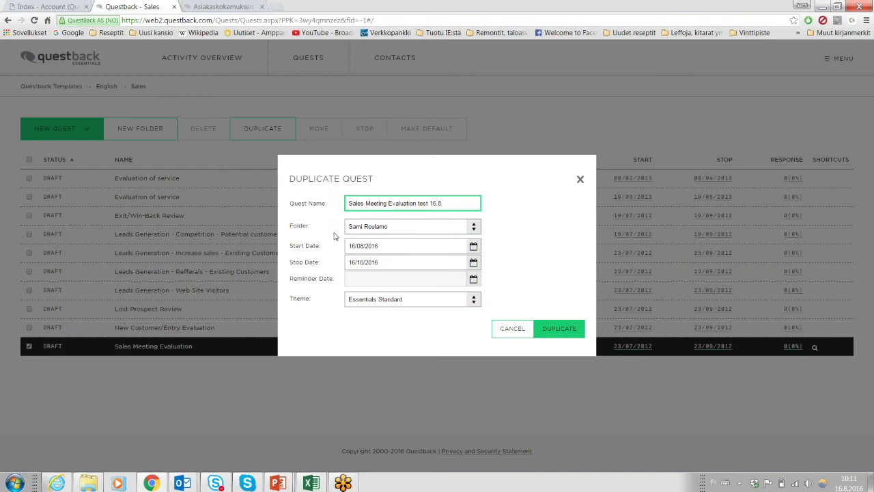
# Create 'Sales Meeting Evaluation test 16.8.', sort quests newest start first, and open the copy.
pyautogui.click(558, 334)
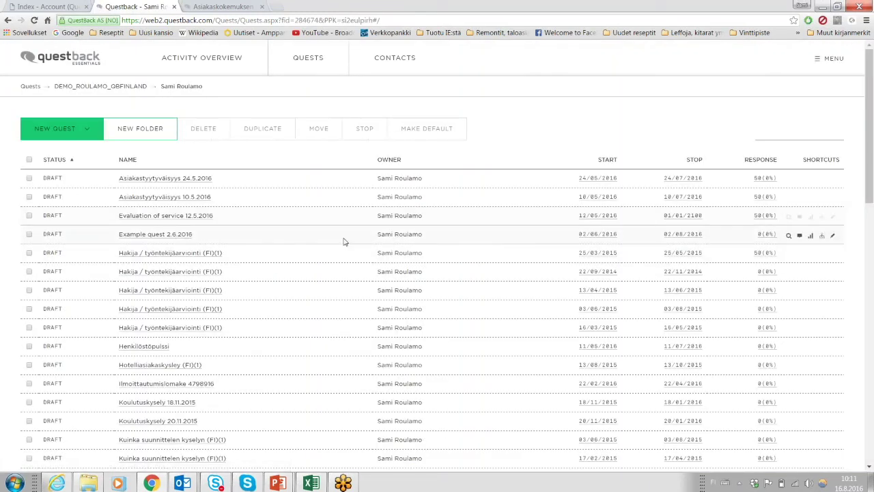
pyautogui.click(605, 159)
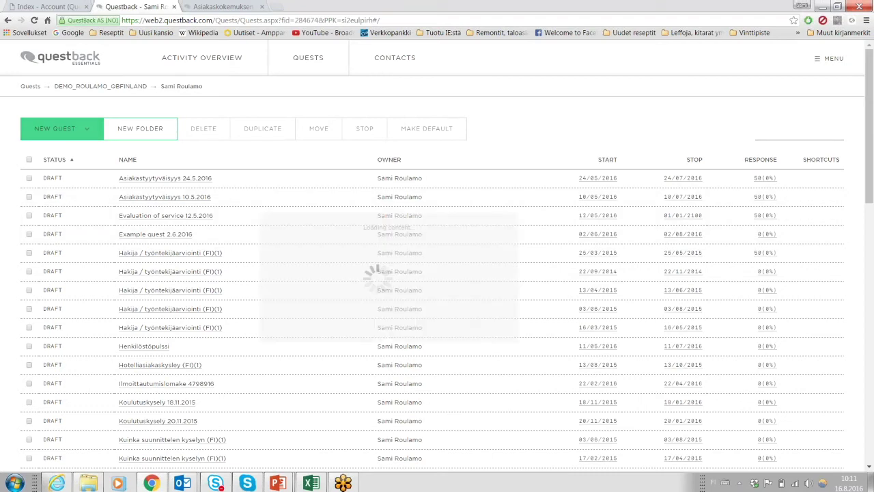
pyautogui.click(605, 159)
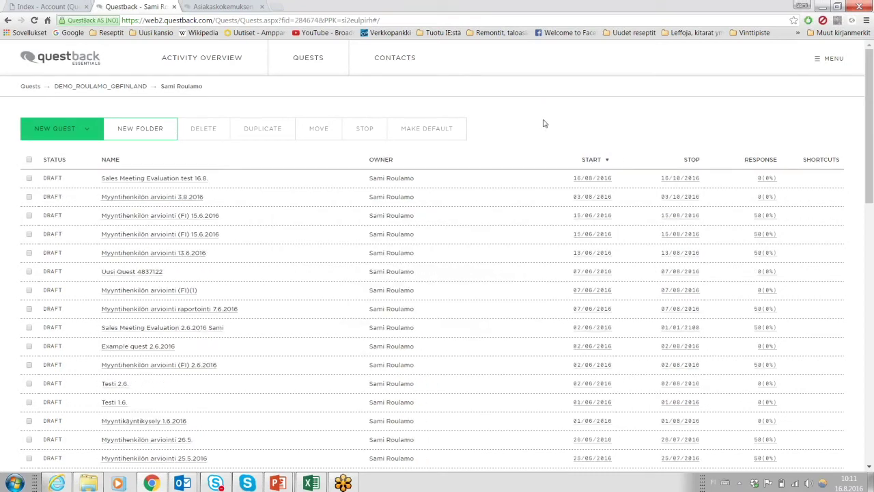
pyautogui.click(178, 178)
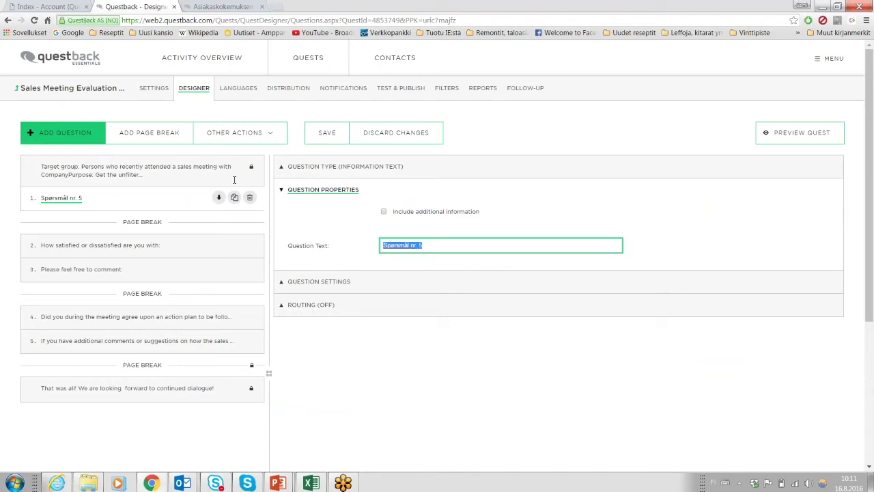
# Change question 1's text to 'First quedstion, introduction.', save the quest, and select question 2.
pyautogui.write('First quedstion, introduction.')
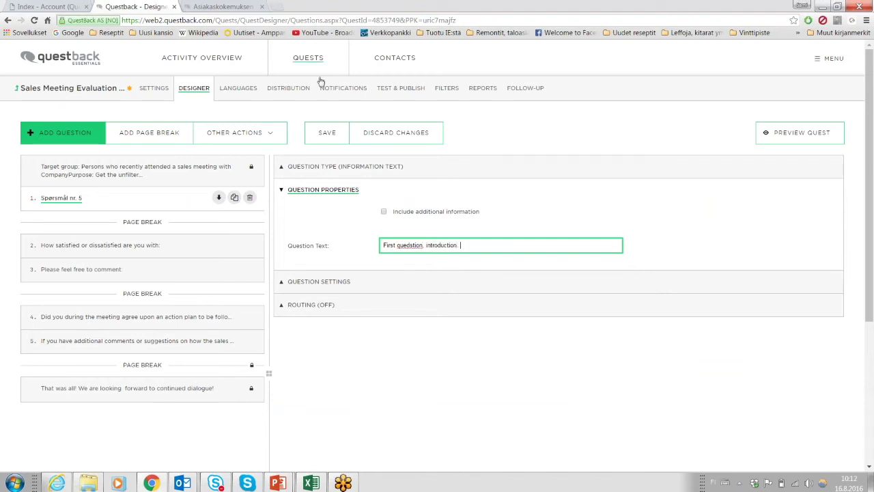
pyautogui.click(375, 384)
pyautogui.click(327, 132)
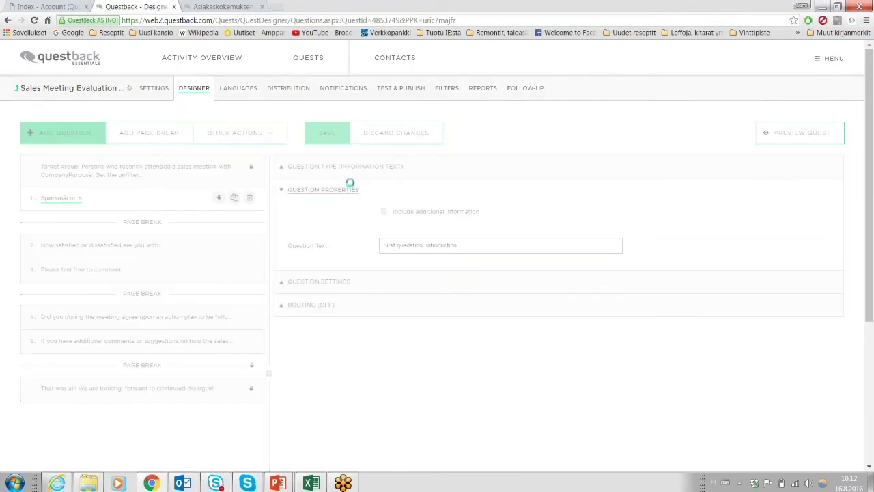
pyautogui.click(105, 246)
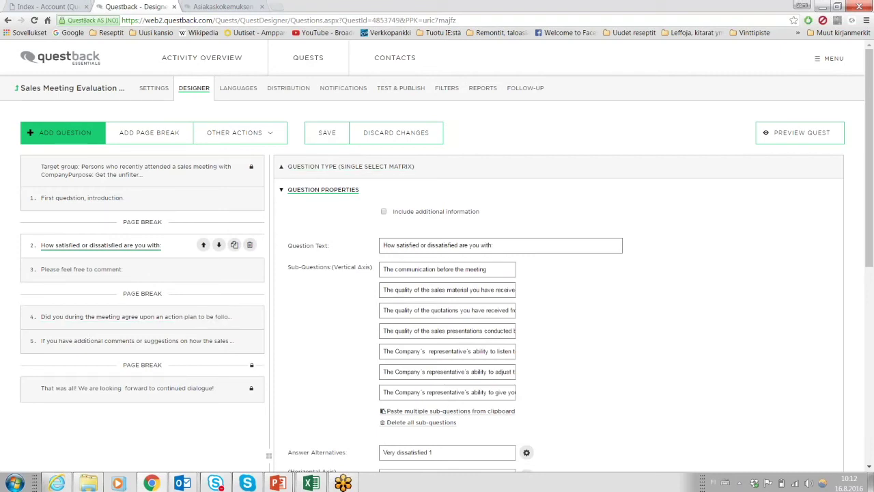
pyautogui.scroll(-1, 334, 259)
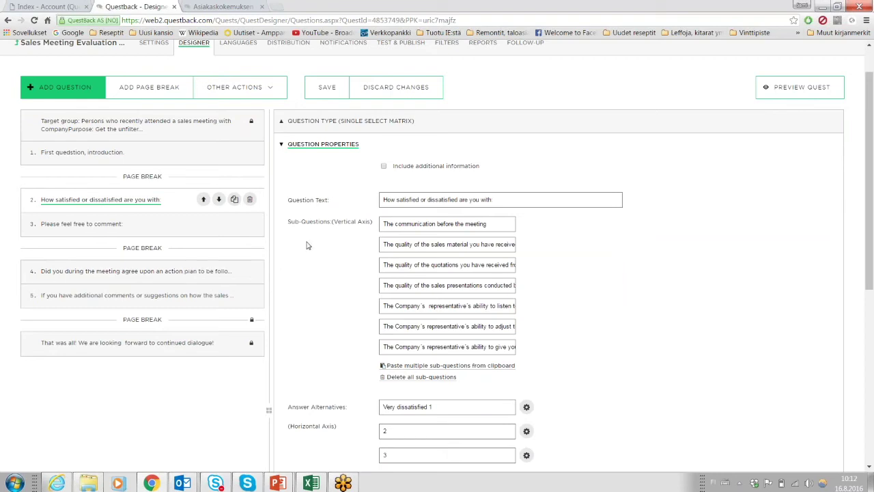
pyautogui.scroll(-3, 308, 246)
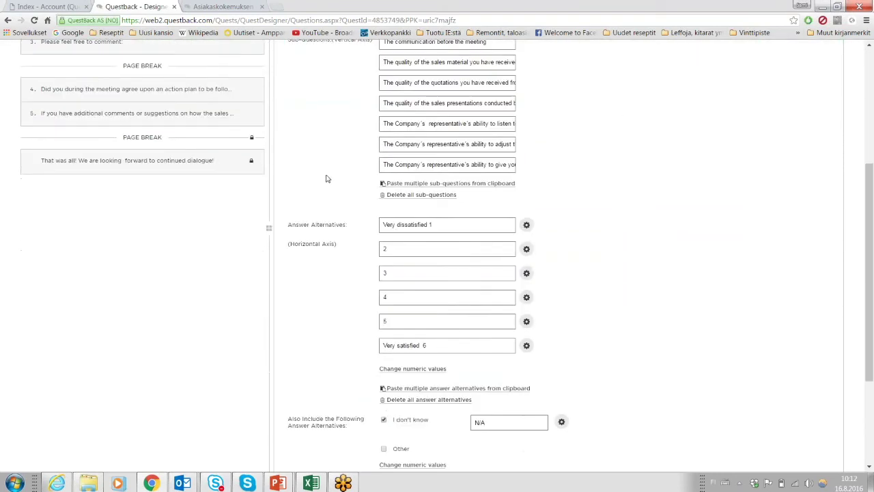
pyautogui.scroll(-3, 328, 174)
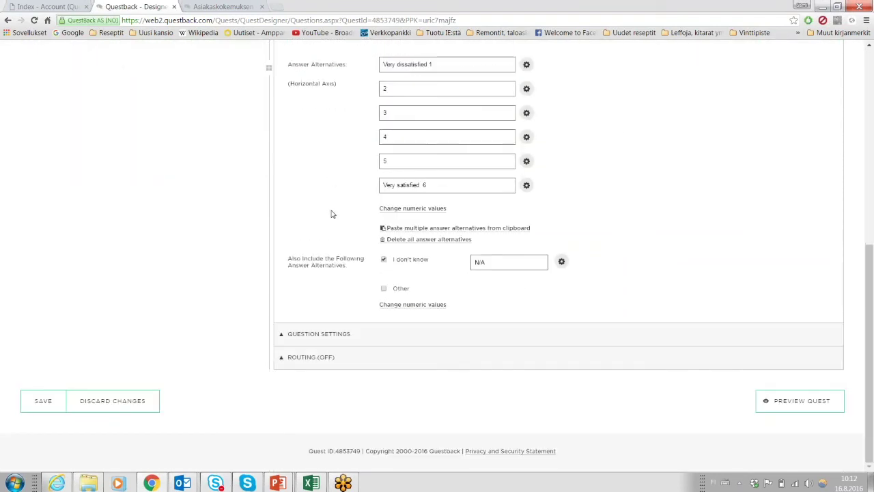
pyautogui.scroll(3, 333, 214)
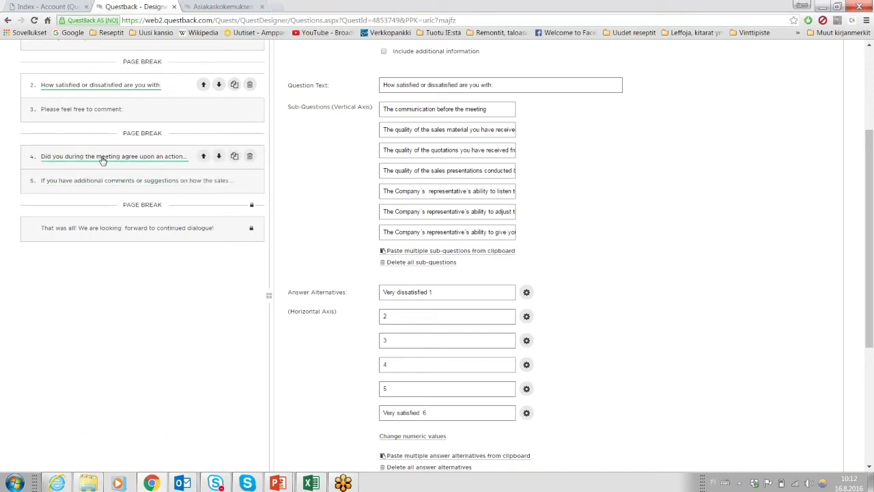
pyautogui.scroll(-3, 287, 307)
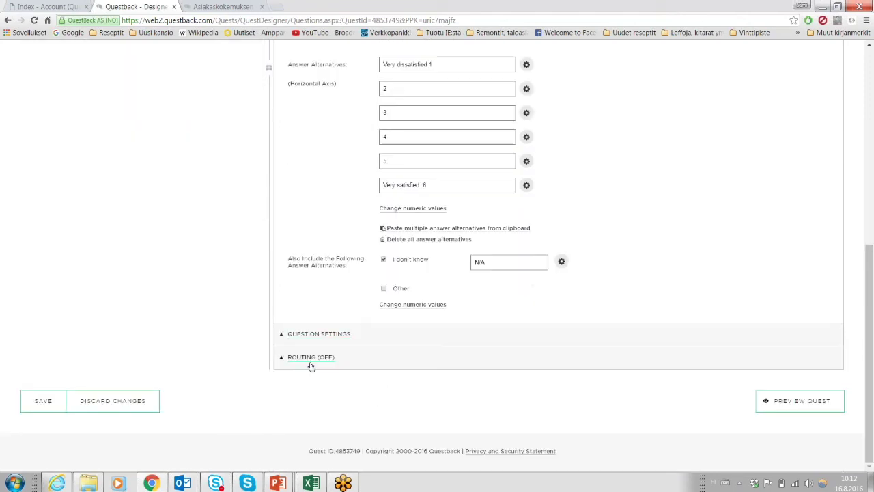
pyautogui.scroll(3, 334, 130)
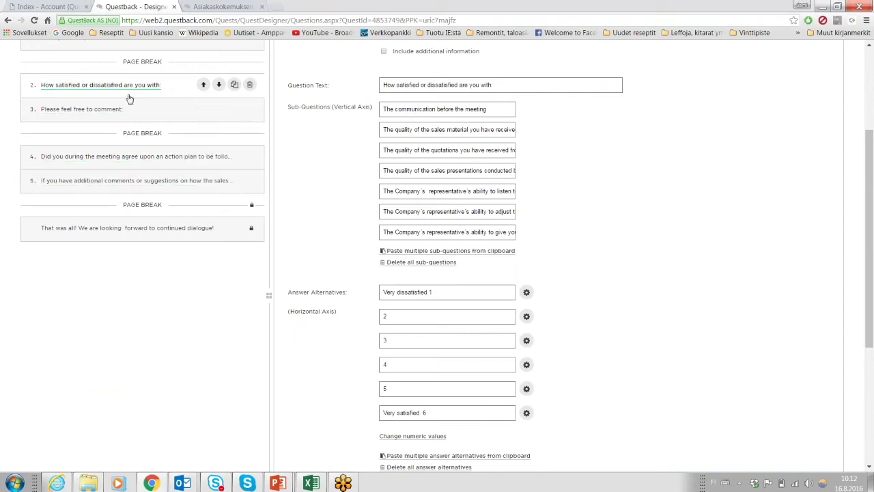
pyautogui.tripleClick(450, 291)
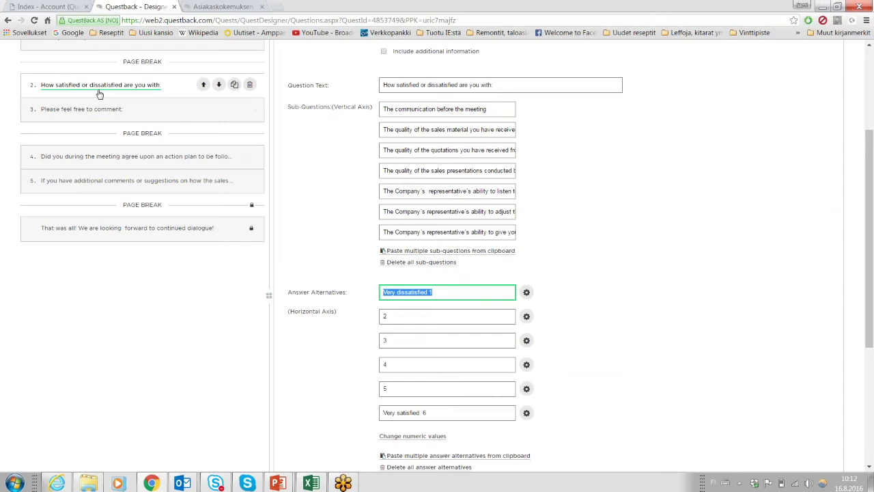
pyautogui.click(444, 295)
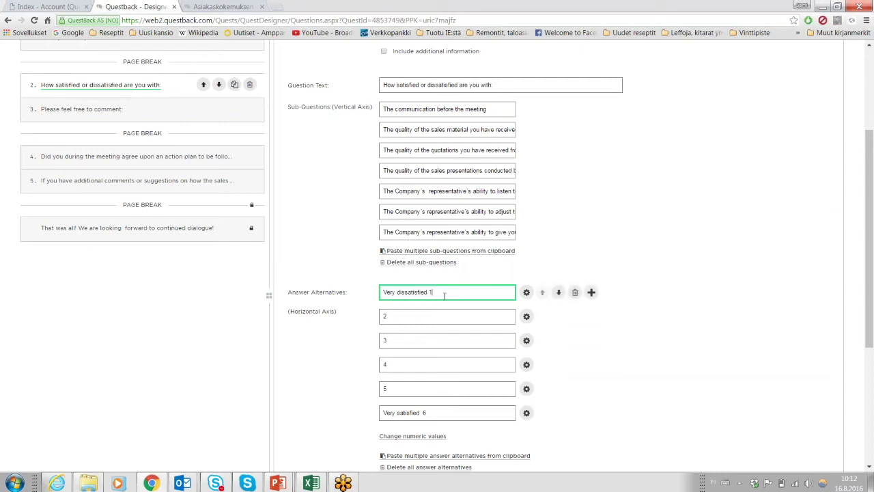
pyautogui.tripleClick(451, 295)
pyautogui.click(312, 277)
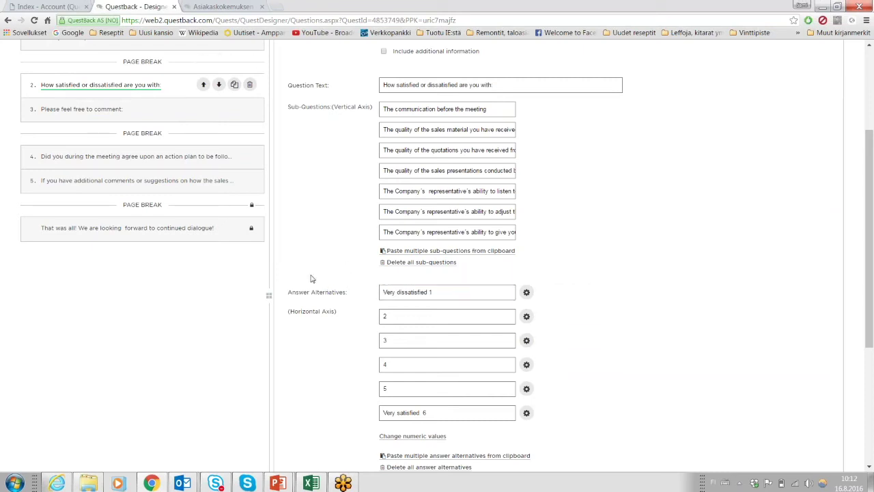
pyautogui.click(143, 158)
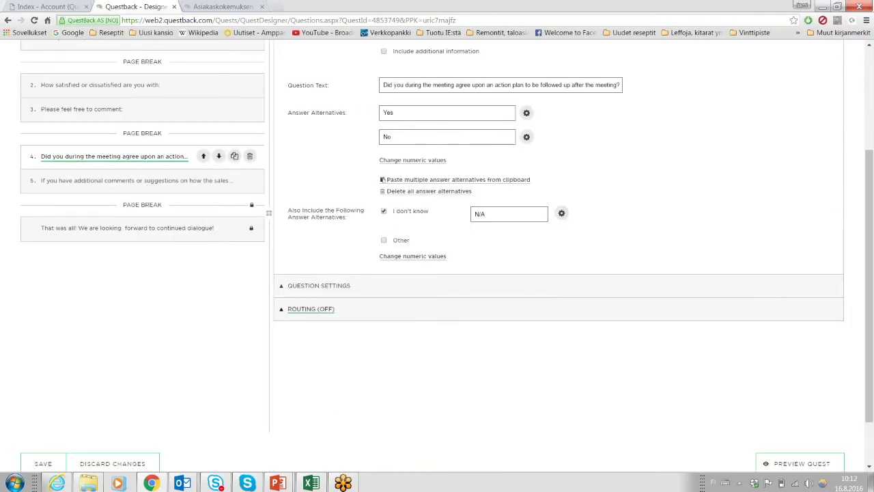
# Route question 4 to appear only when item 2.1 is answered Very dissatisfied 1.
pyautogui.click(314, 320)
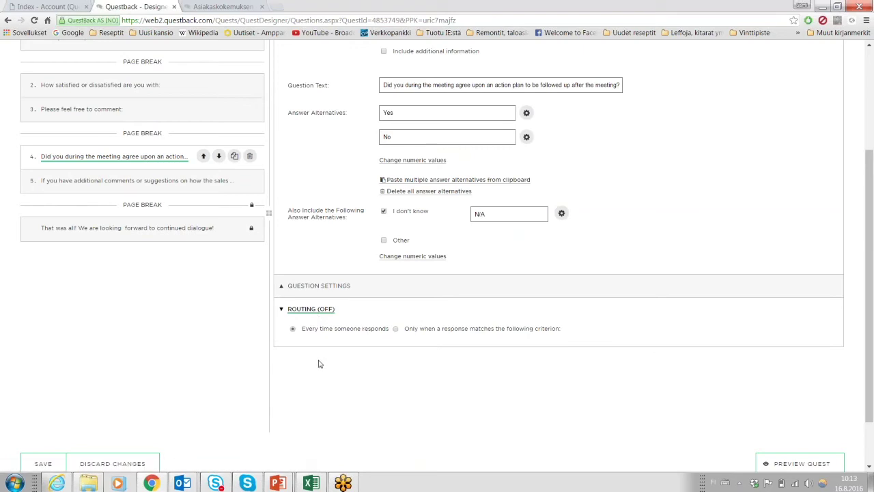
pyautogui.click(396, 329)
pyautogui.scroll(-1, 400, 333)
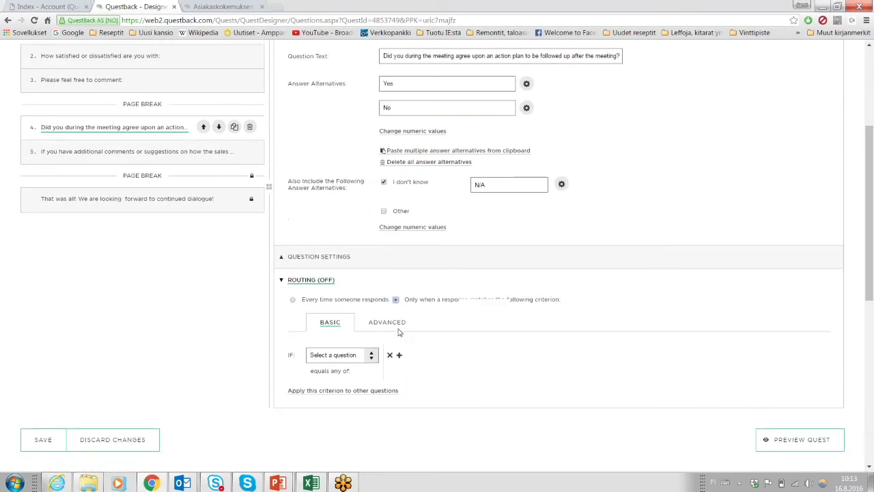
pyautogui.click(350, 342)
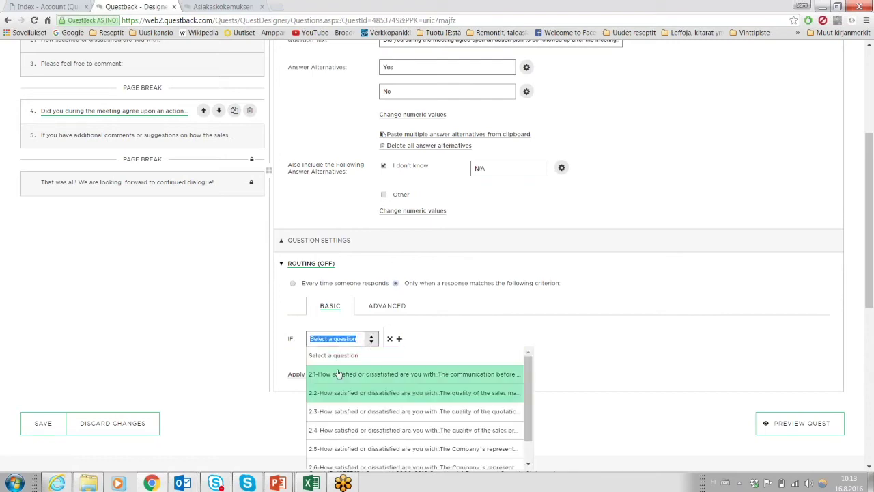
pyautogui.click(335, 375)
pyautogui.scroll(-1, 451, 287)
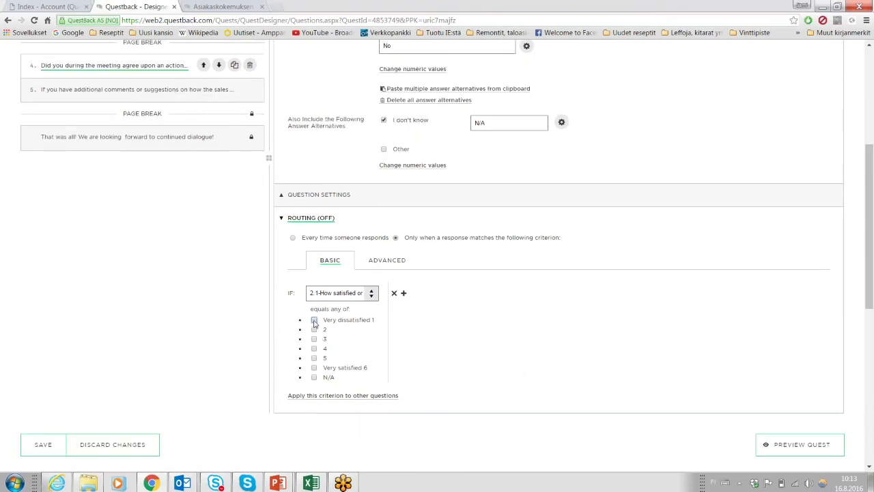
pyautogui.click(314, 321)
pyautogui.scroll(-1, 209, 248)
pyautogui.click(43, 399)
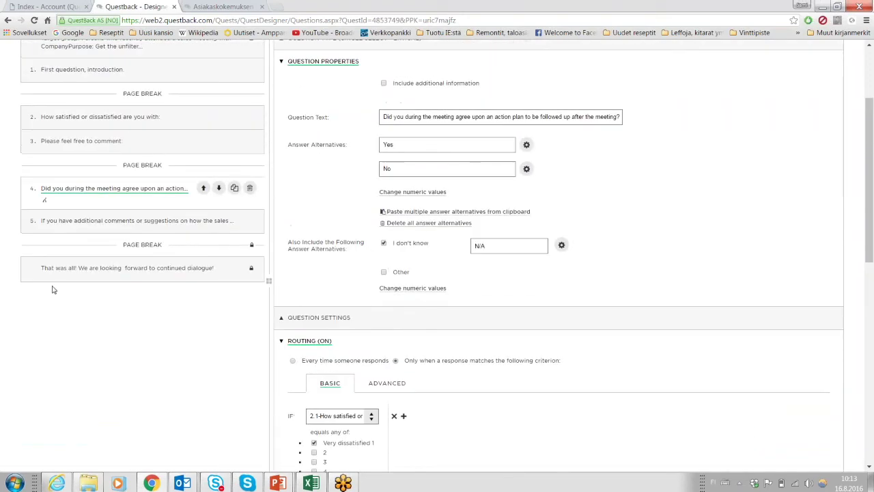
# Review question 4's settings and save the question.
pyautogui.moveTo(46, 204)
pyautogui.scroll(-3, 232, 266)
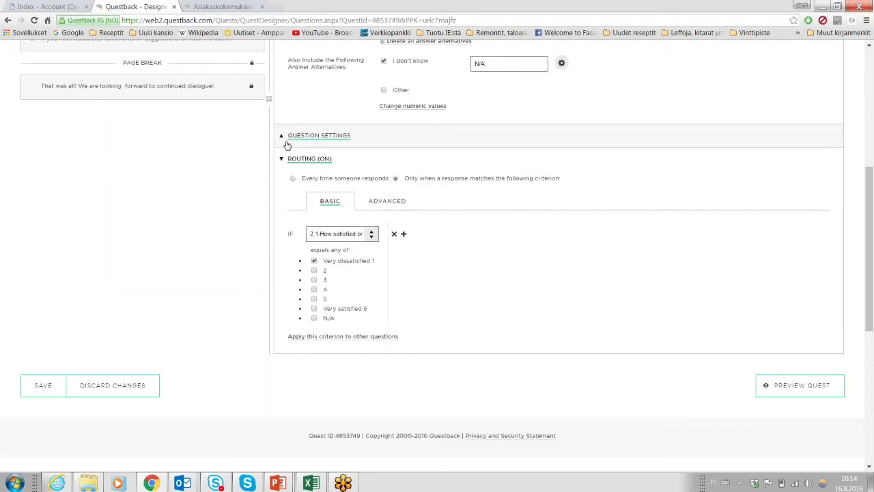
pyautogui.click(284, 135)
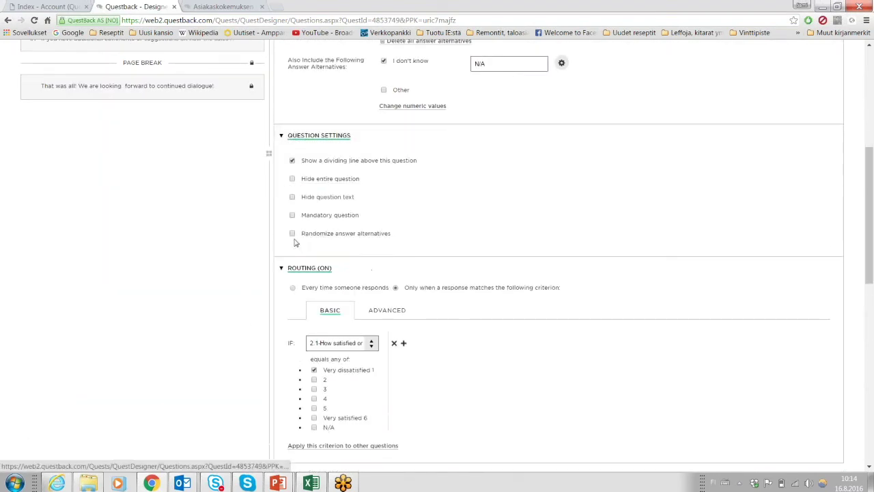
pyautogui.click(282, 148)
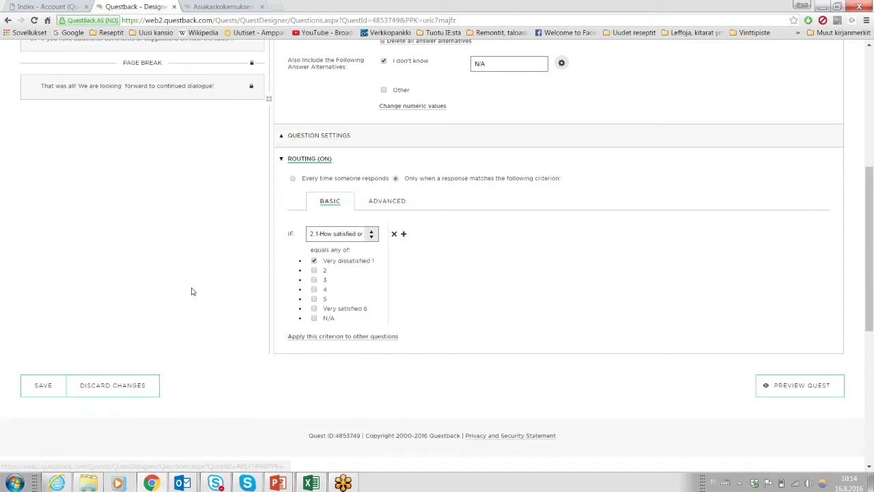
pyautogui.click(45, 387)
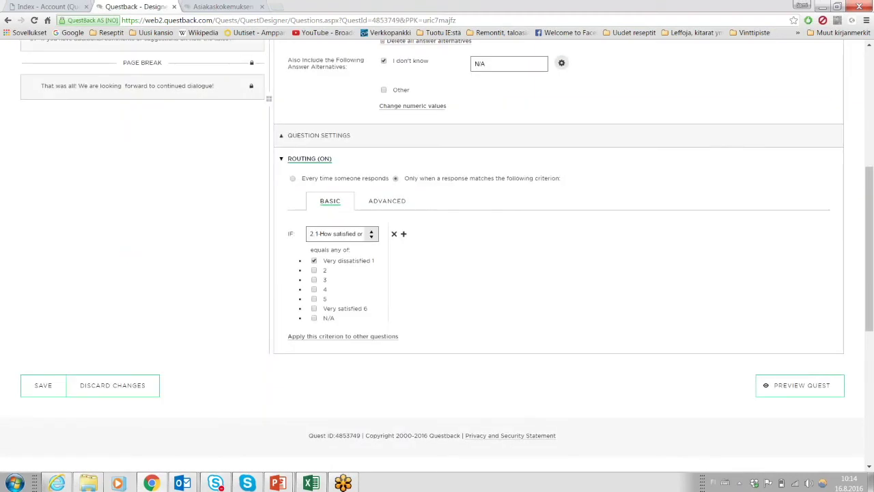
# Mark question 2 as mandatory in its settings and save the quest.
pyautogui.click(112, 231)
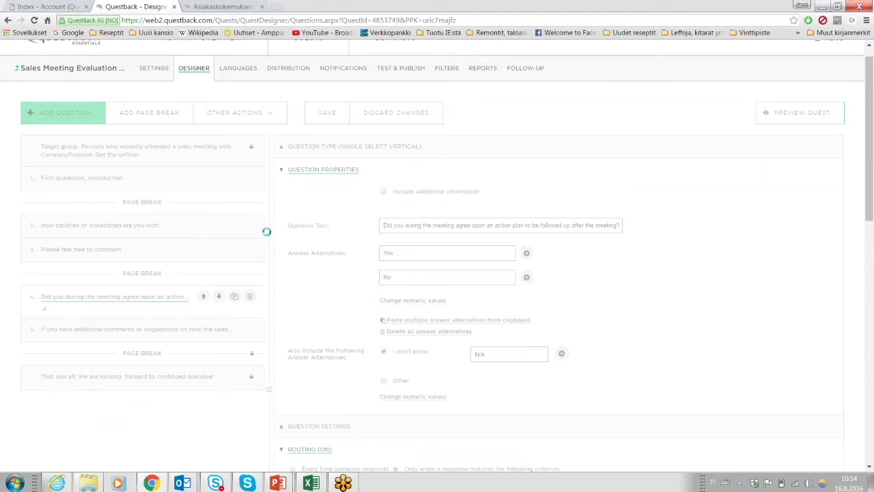
pyautogui.scroll(-4, 278, 224)
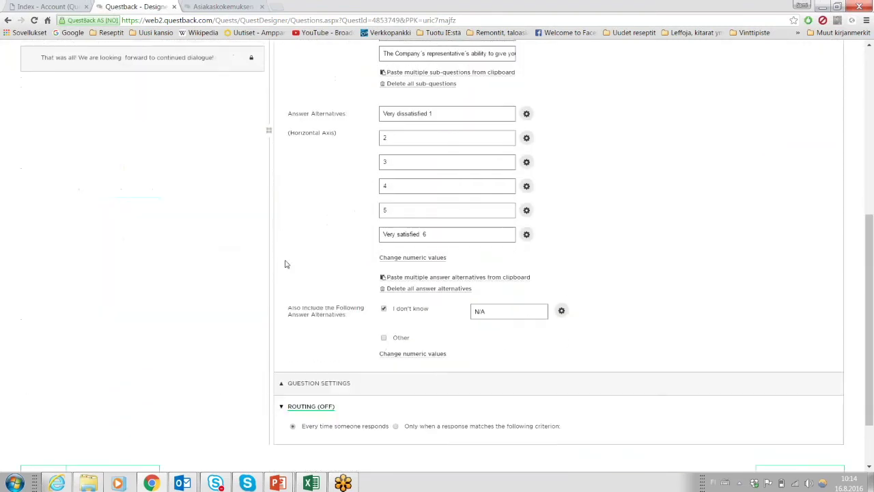
pyautogui.click(298, 380)
pyautogui.scroll(-2, 297, 368)
pyautogui.click(293, 372)
pyautogui.scroll(8, 298, 246)
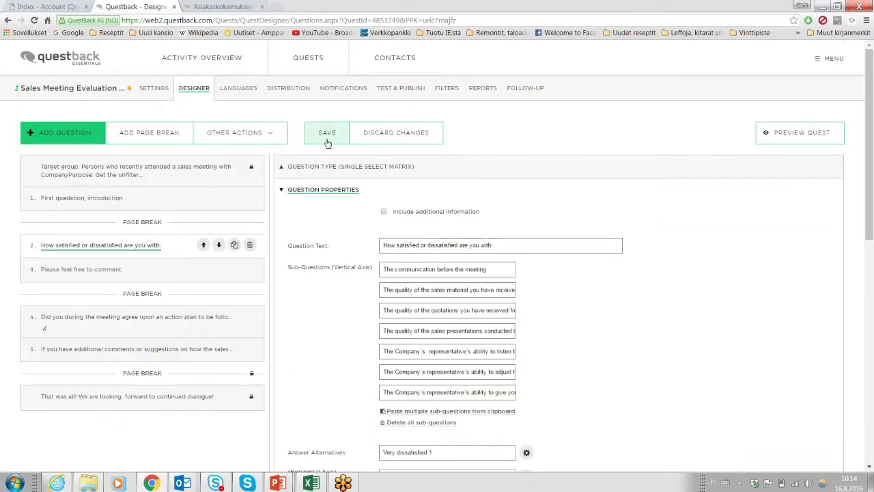
pyautogui.click(327, 133)
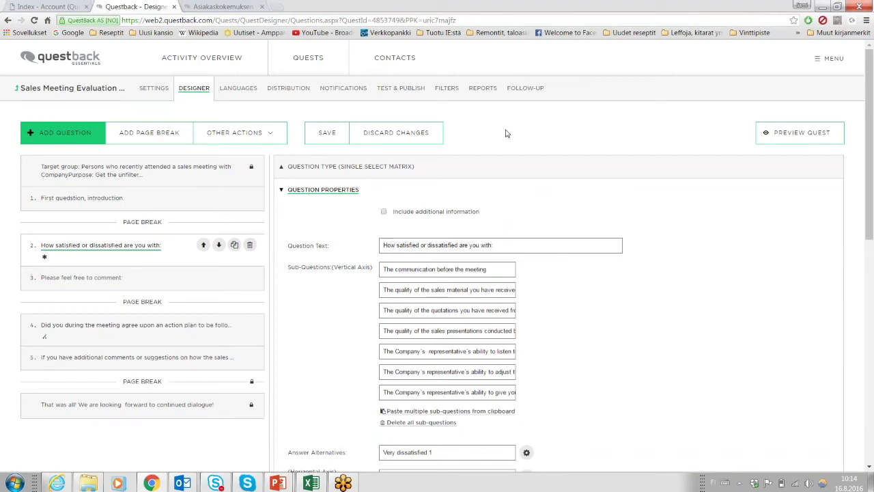
# Open a preview of the quest.
pyautogui.scroll(-1, 506, 133)
pyautogui.scroll(1, 642, 148)
pyautogui.click(801, 139)
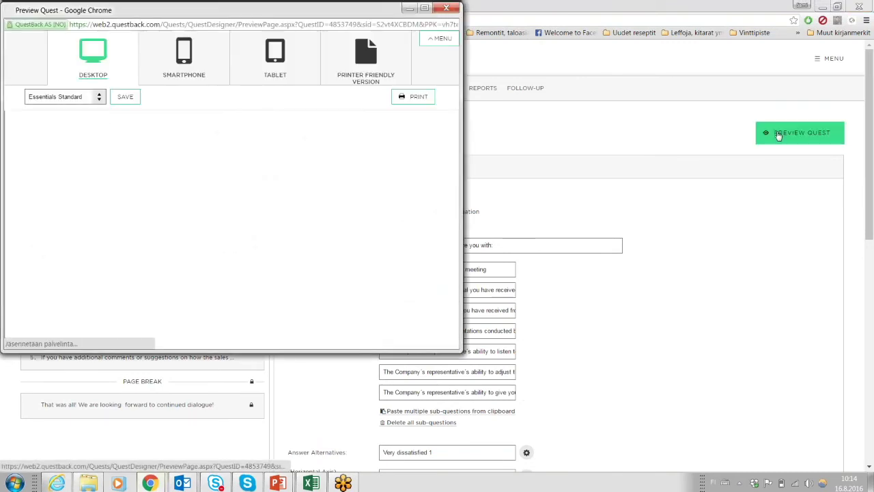
pyautogui.moveTo(371, 10); pyautogui.dragTo(583, 99)
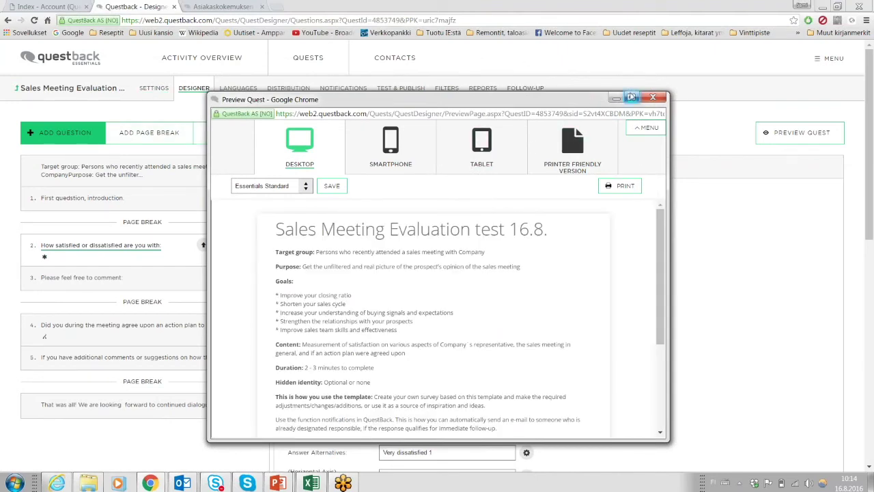
pyautogui.click(632, 97)
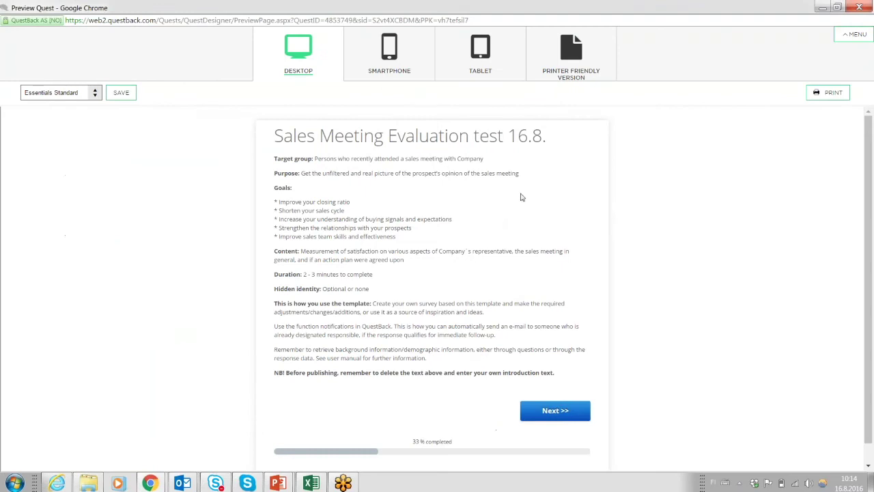
pyautogui.click(546, 413)
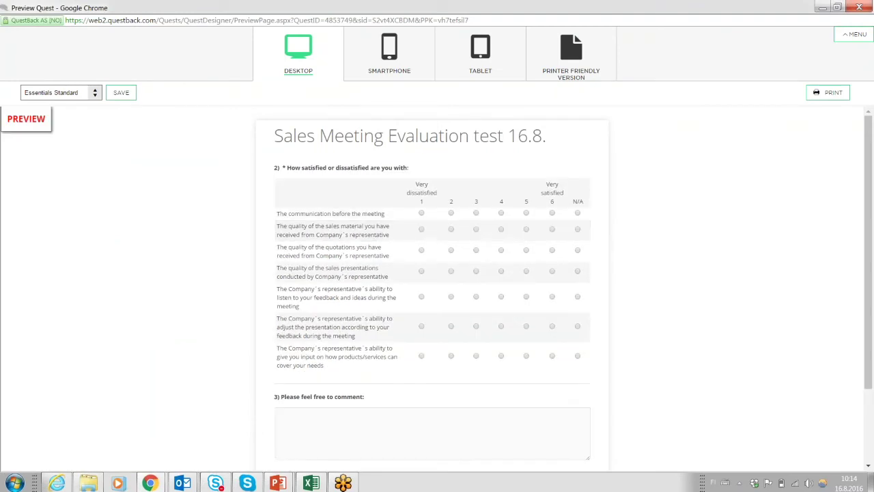
pyautogui.click(394, 45)
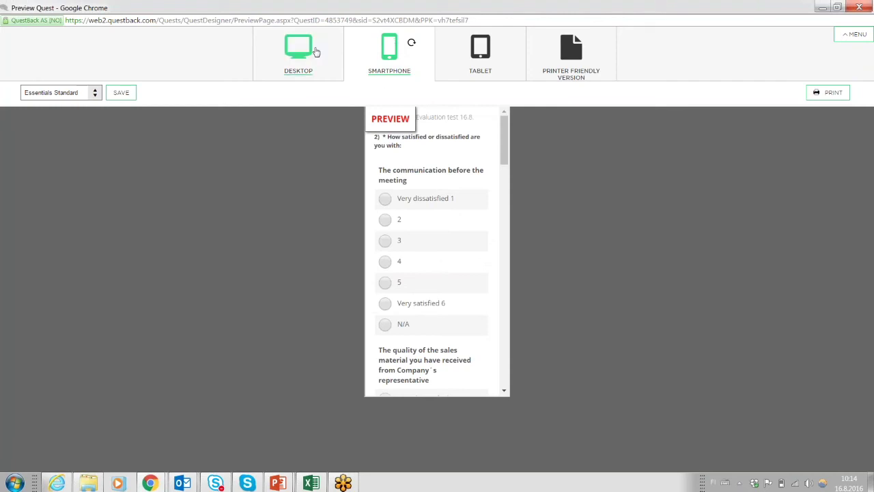
pyautogui.click(316, 52)
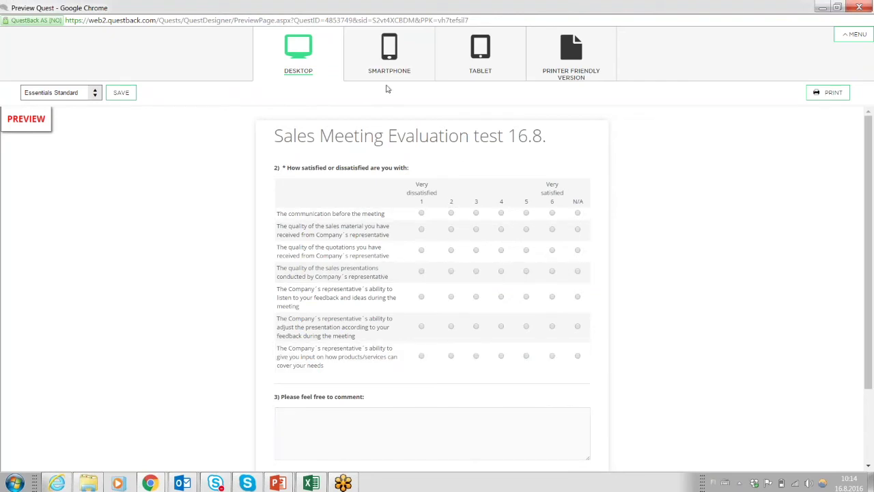
pyautogui.click(388, 65)
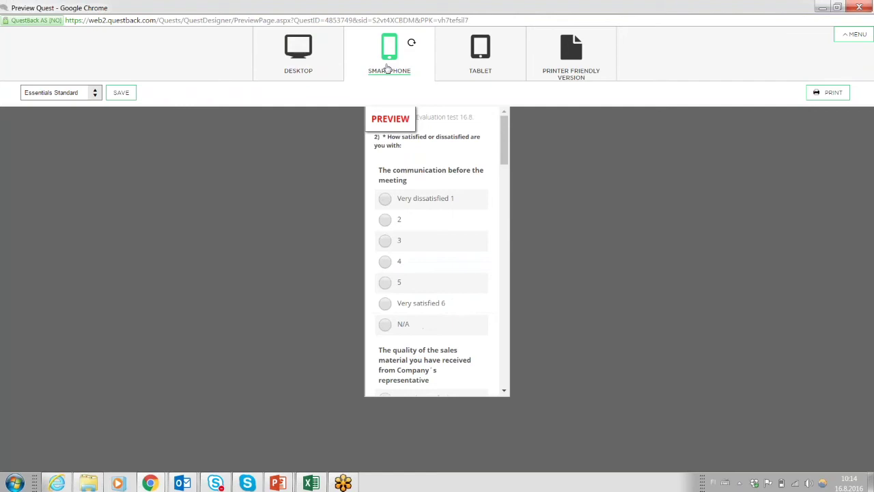
pyautogui.click(385, 198)
pyautogui.click(386, 240)
pyautogui.click(385, 262)
pyautogui.click(413, 46)
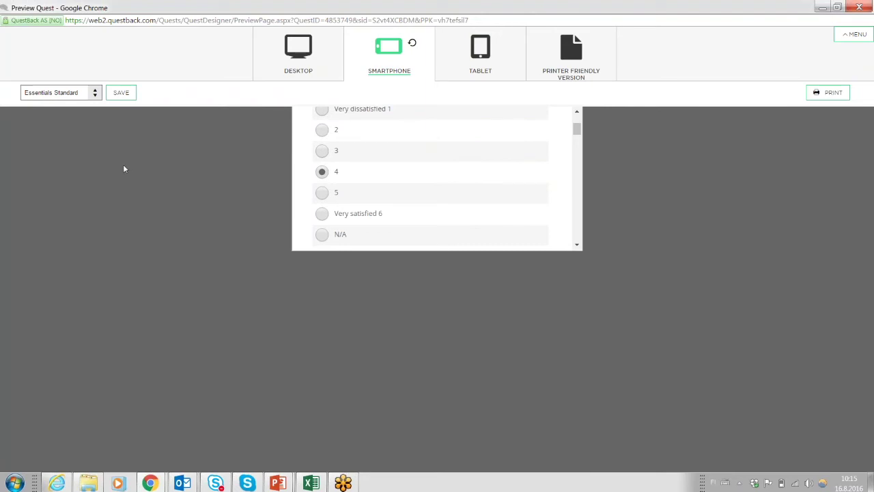
pyautogui.click(411, 48)
pyautogui.click(299, 51)
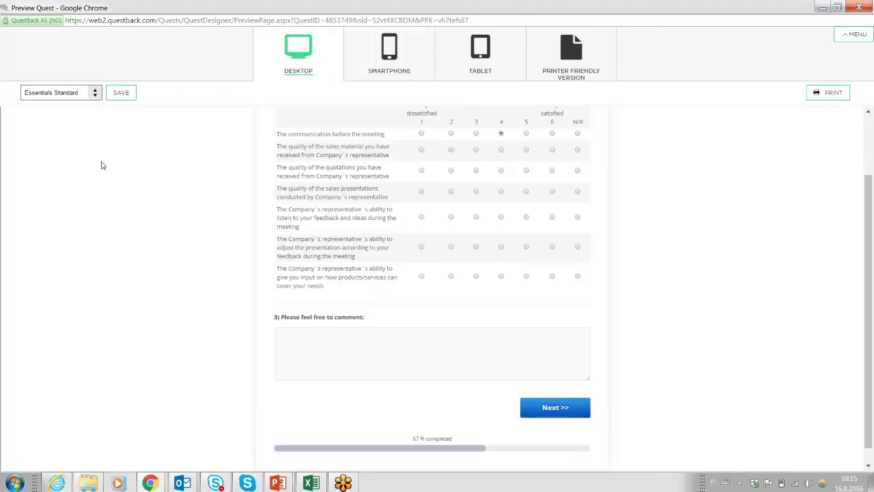
pyautogui.click(94, 93)
pyautogui.scroll(-4, 91, 192)
pyautogui.click(91, 191)
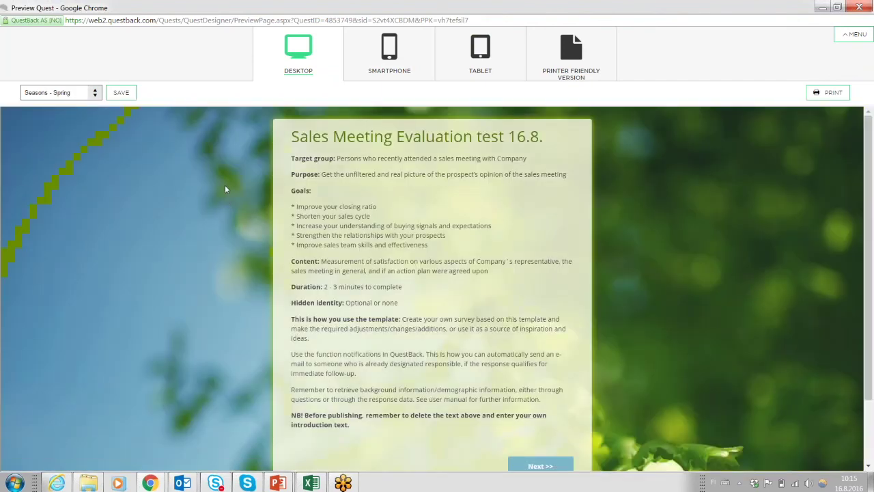
pyautogui.scroll(2, 226, 198)
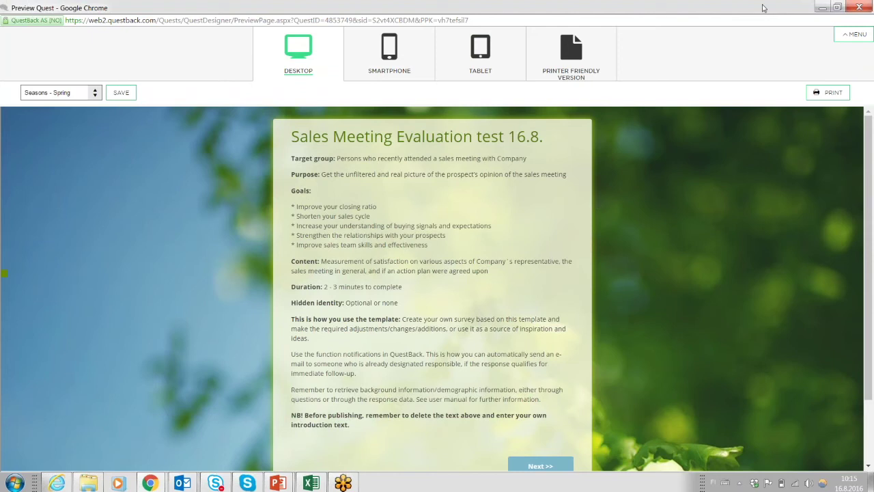
pyautogui.click(860, 6)
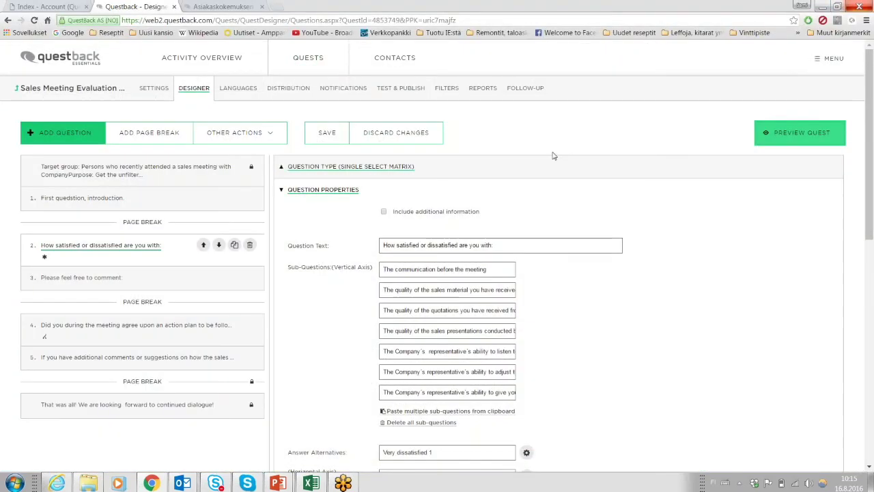
# Save the quest and switch to its Languages page.
pyautogui.click(327, 133)
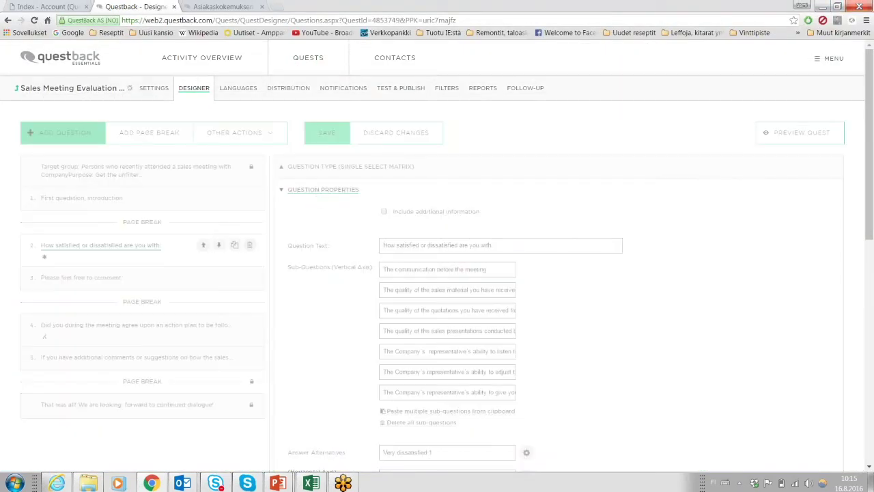
pyautogui.click(238, 87)
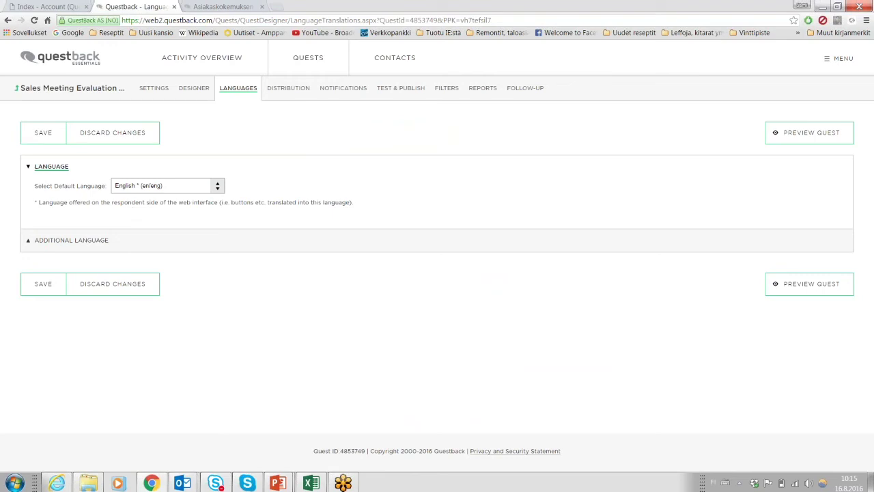
# Make the quest multilingual with German (de/deu) as the additional language.
pyautogui.click(76, 241)
pyautogui.click(75, 262)
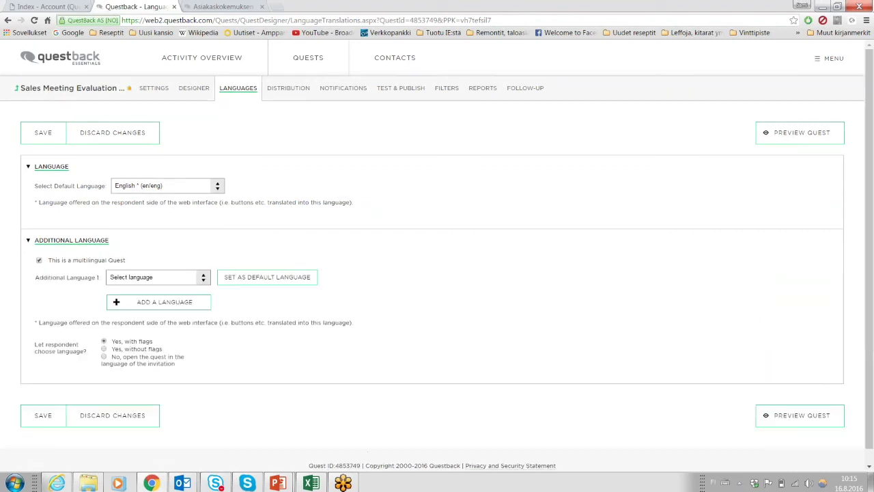
pyautogui.scroll(-1, 73, 287)
pyautogui.click(186, 262)
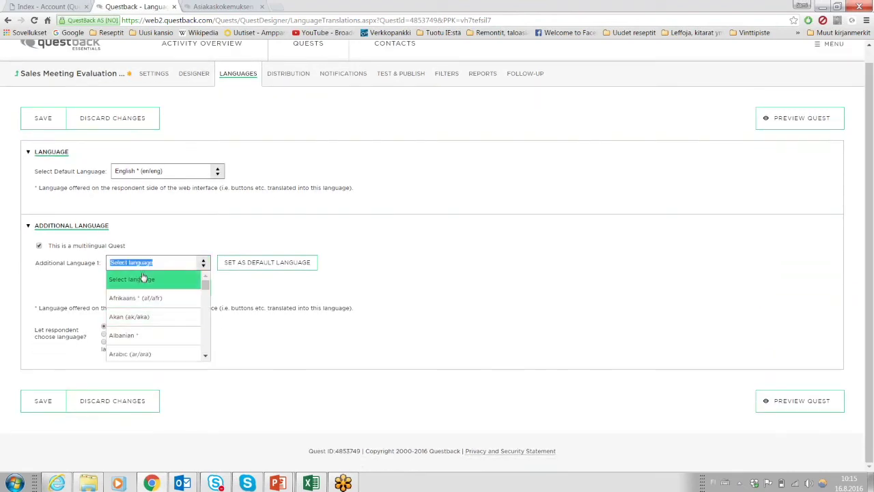
pyautogui.scroll(-15, 144, 276)
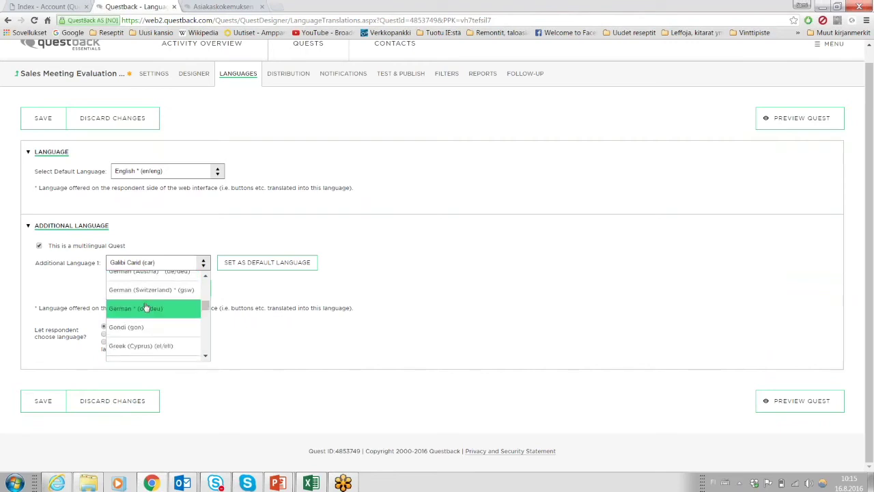
pyautogui.click(145, 308)
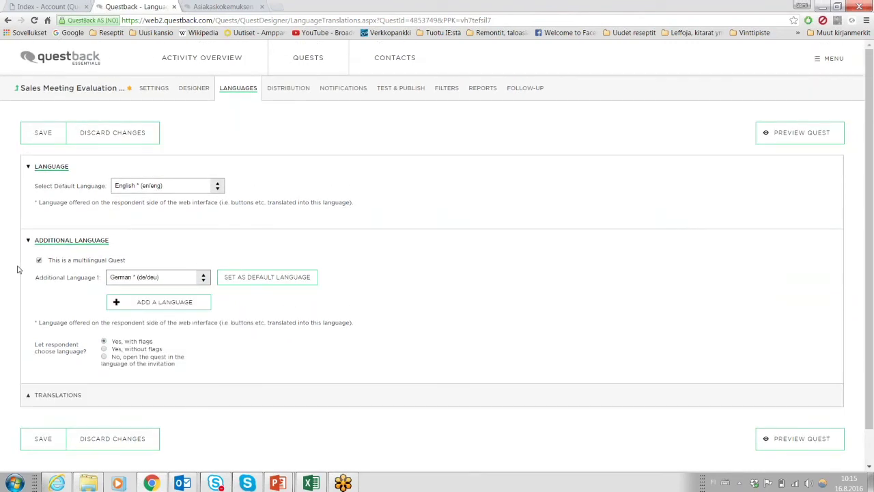
pyautogui.scroll(-1, 18, 268)
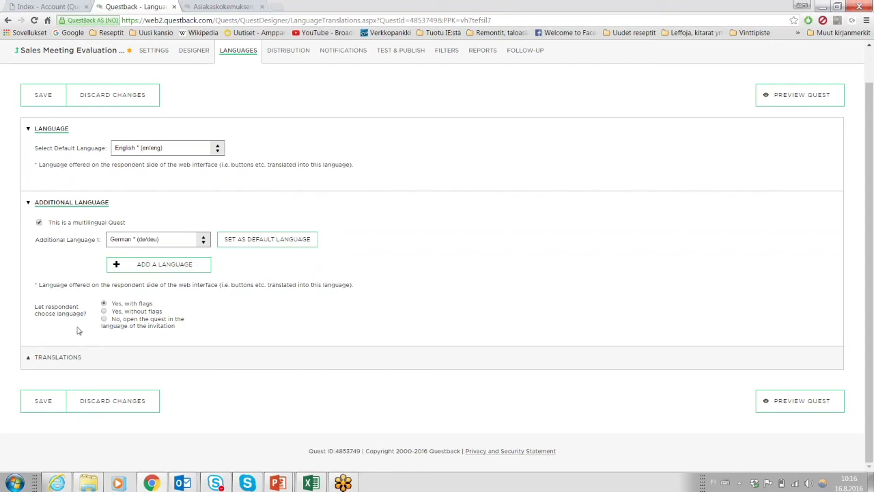
# Expand Translations and scroll through the English–German translation grid.
pyautogui.click(54, 362)
pyautogui.scroll(-2, 52, 277)
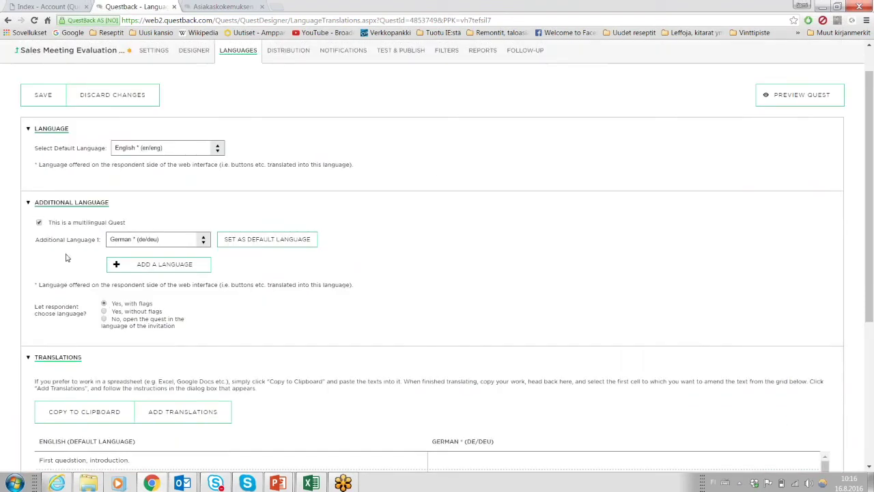
pyautogui.scroll(-3, 66, 257)
pyautogui.scroll(-2, 81, 249)
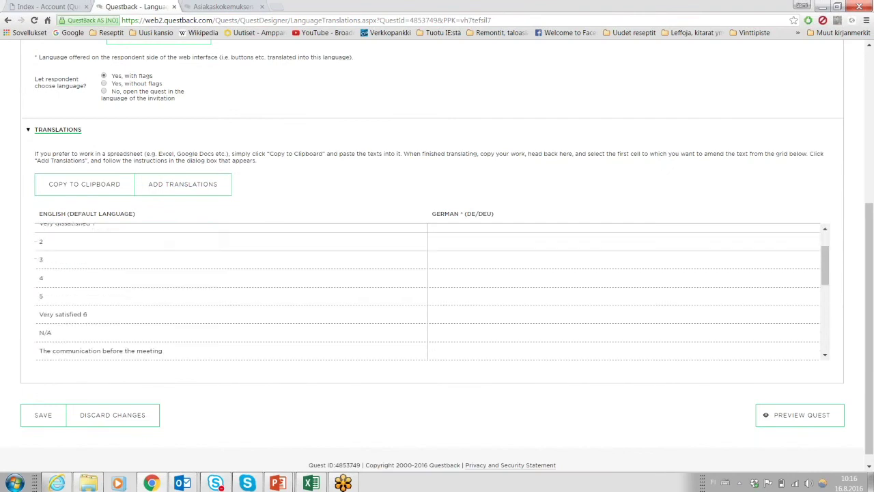
pyautogui.scroll(2, 81, 249)
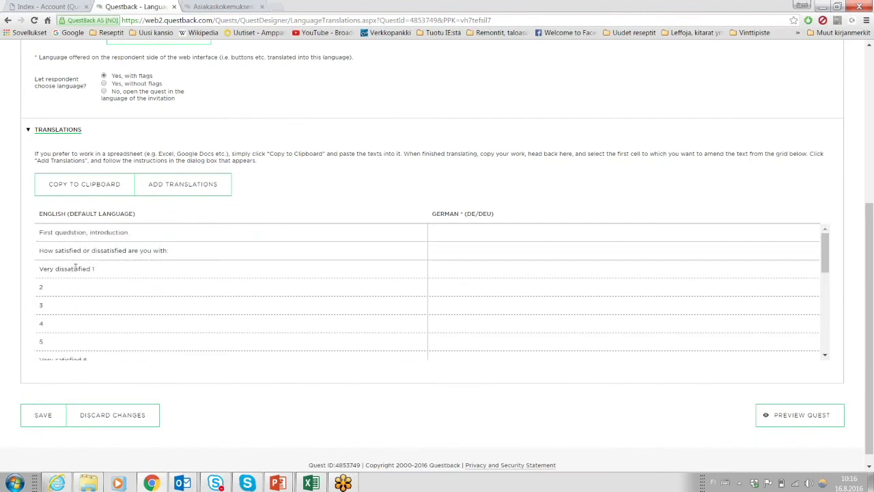
pyautogui.scroll(4, 76, 268)
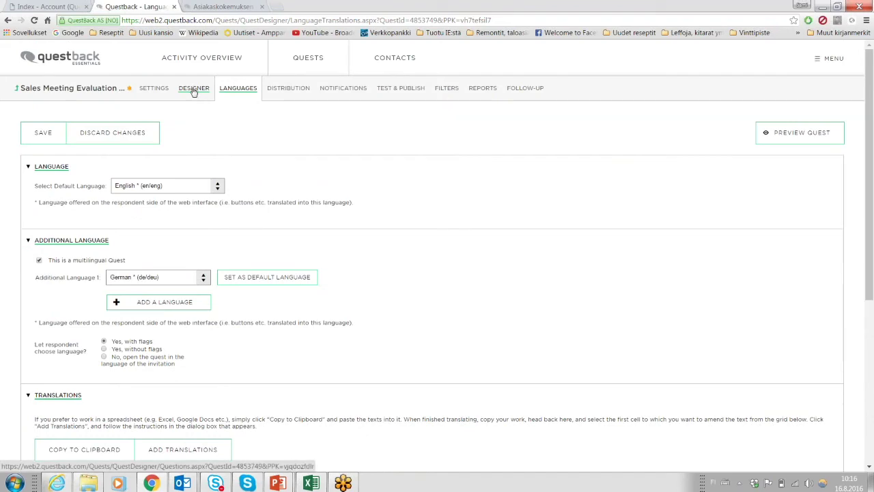
pyautogui.scroll(-4, 194, 91)
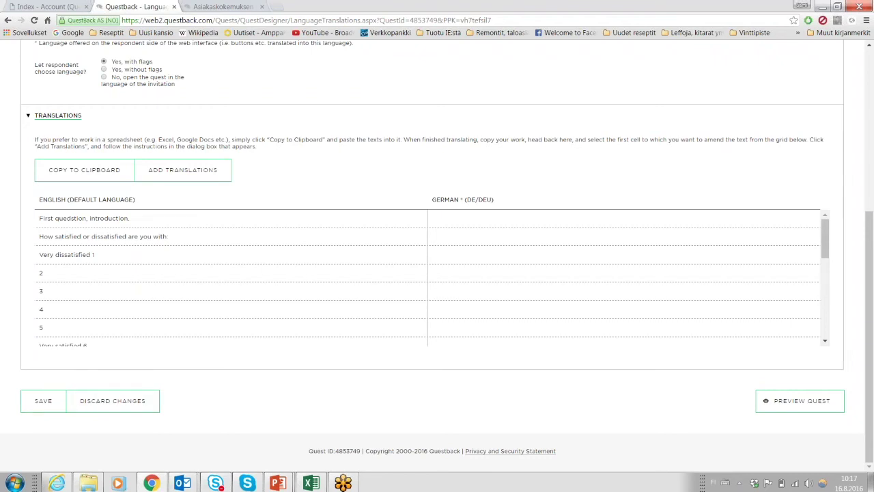
pyautogui.scroll(5, 18, 239)
# Turn off multilingual mode, confirm removing German, save, and go to the Distribution page.
pyautogui.click(40, 208)
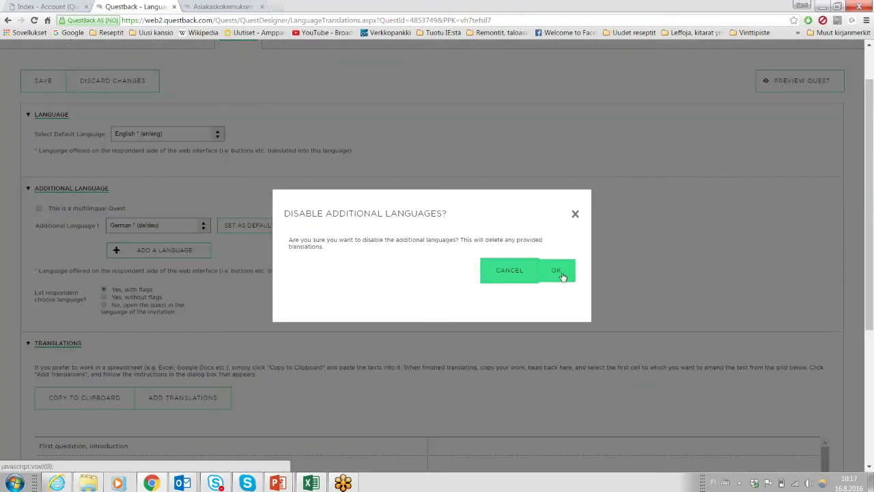
pyautogui.click(562, 273)
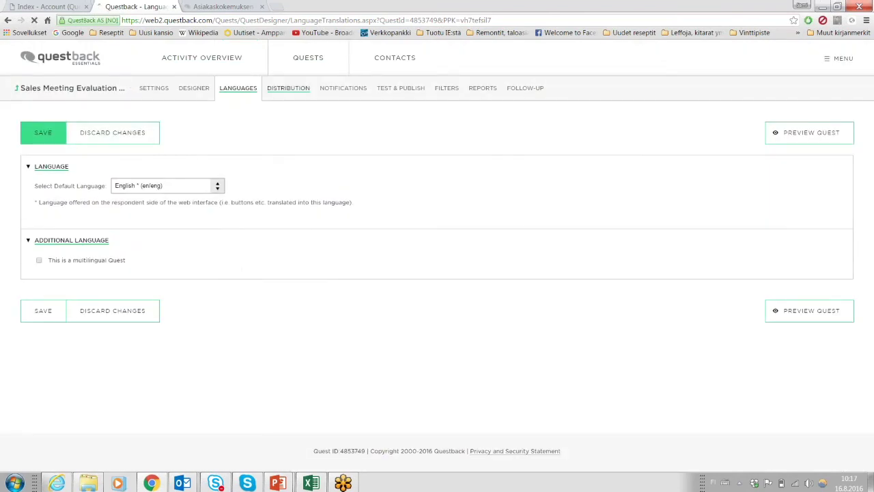
pyautogui.click(287, 89)
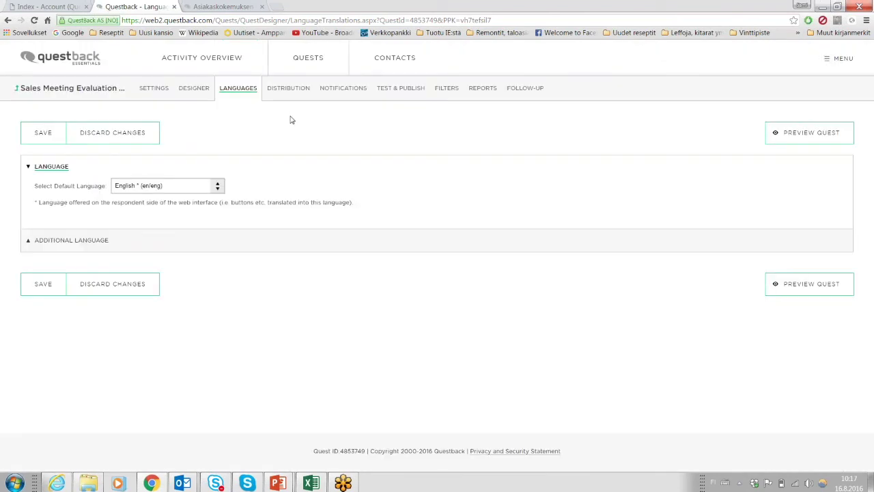
pyautogui.click(290, 90)
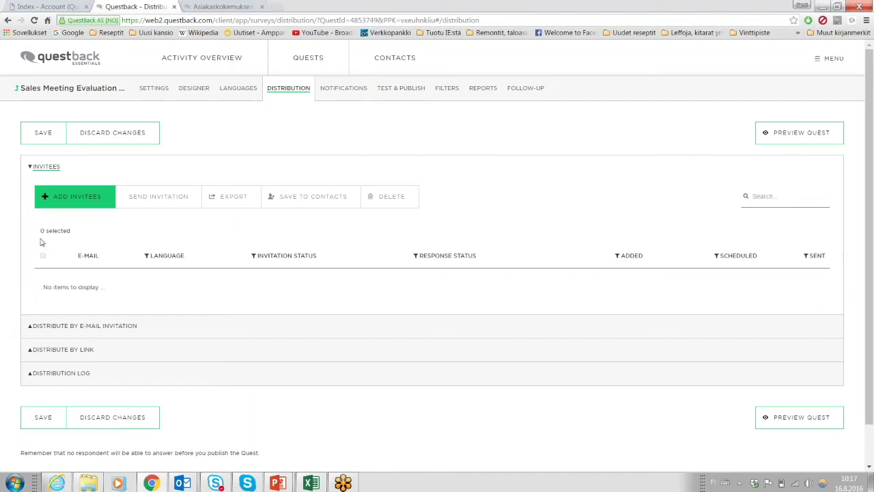
# Enable distribution by link and select the quest link's ID.
pyautogui.click(28, 169)
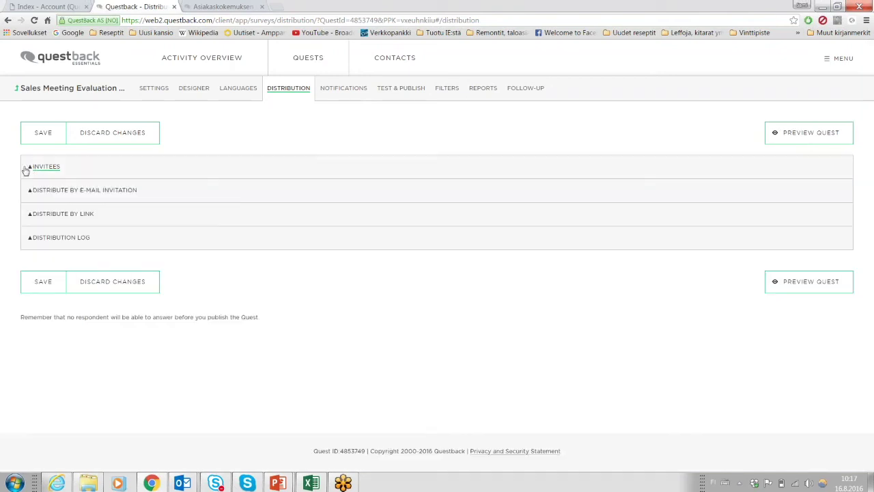
pyautogui.click(62, 215)
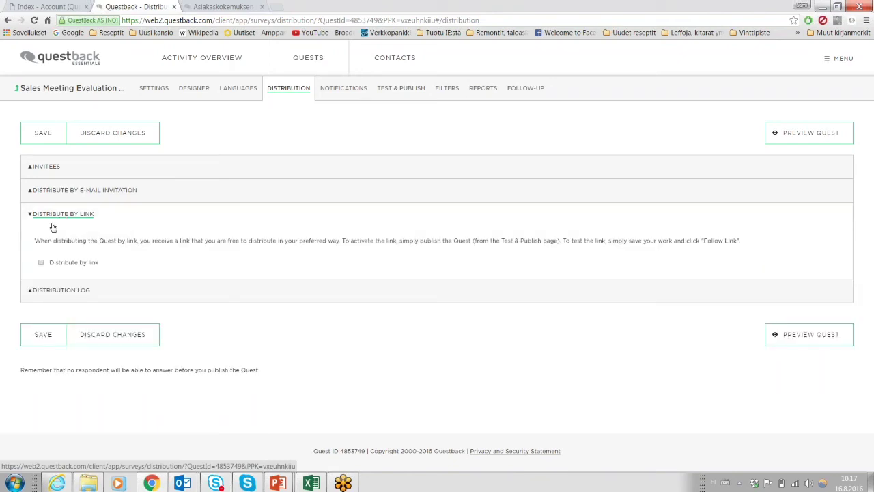
pyautogui.click(41, 263)
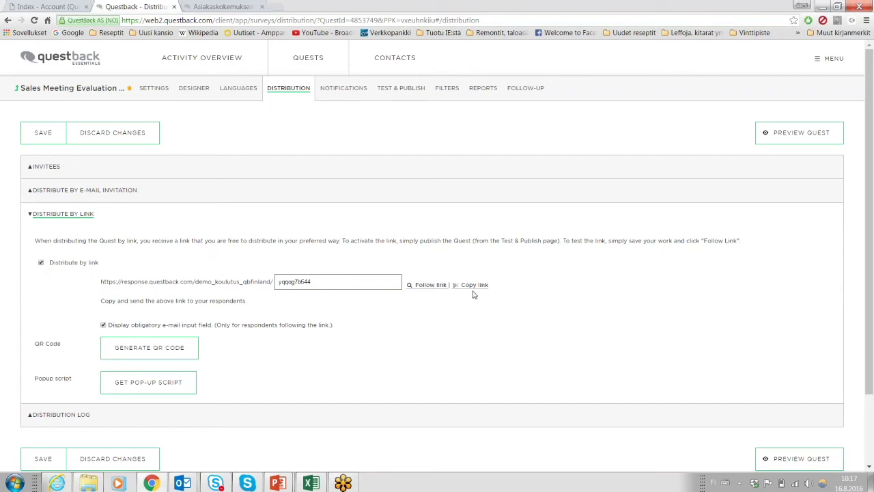
pyautogui.moveTo(319, 282); pyautogui.dragTo(260, 274)
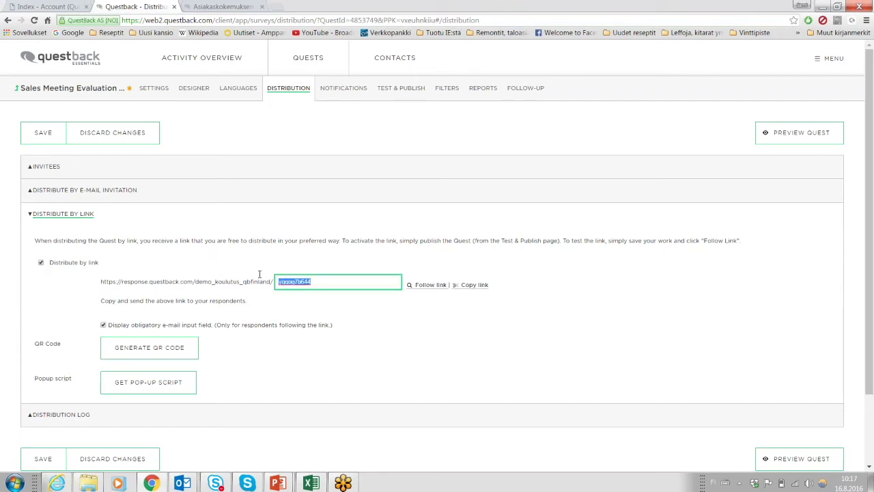
pyautogui.click(13, 282)
pyautogui.scroll(-1, 19, 306)
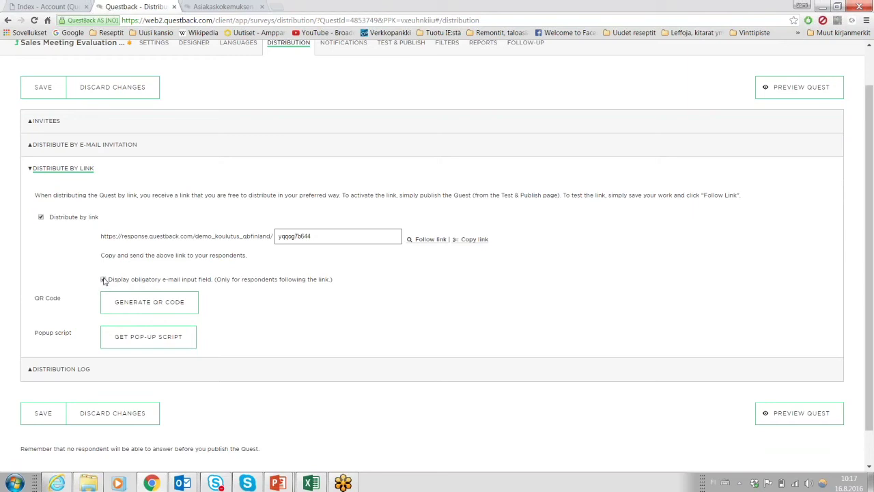
# Toggle the obligatory e-mail field on and off, then show the empty Invitees list.
pyautogui.click(103, 279)
pyautogui.click(103, 280)
pyautogui.click(31, 170)
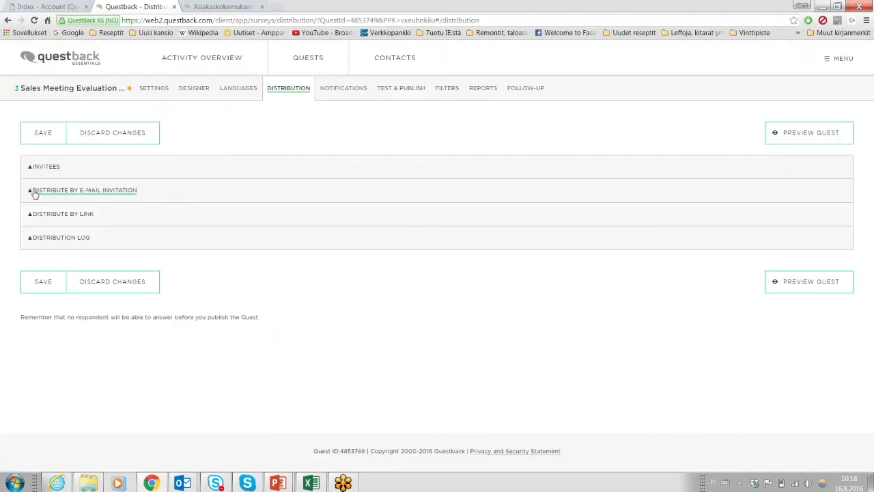
pyautogui.click(31, 171)
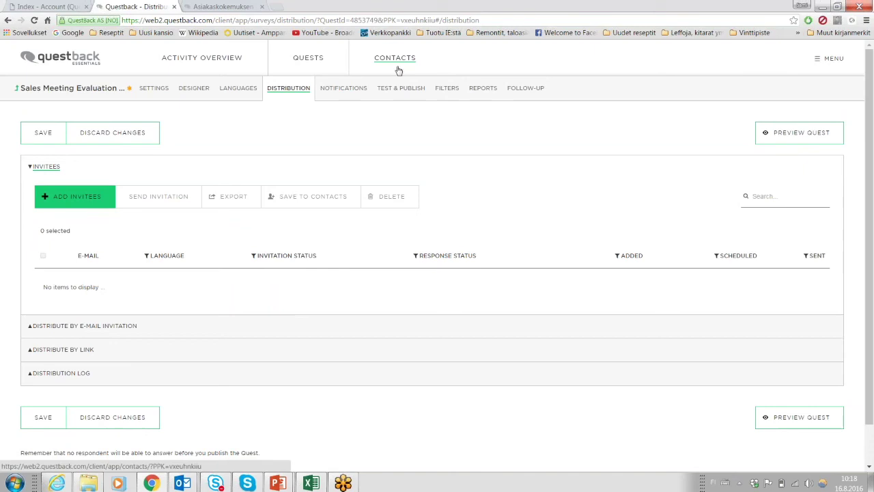
# Open Add Invitees, try manual e-mail entry, then go back to the method choice.
pyautogui.click(79, 196)
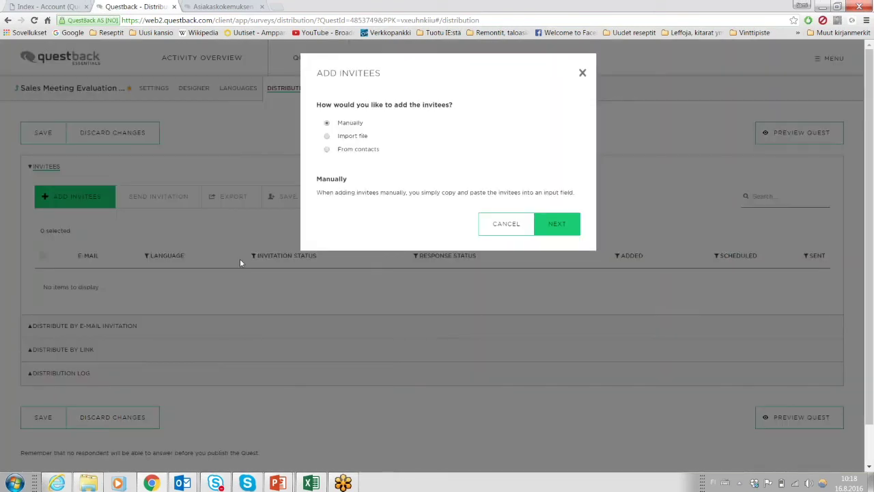
pyautogui.click(329, 150)
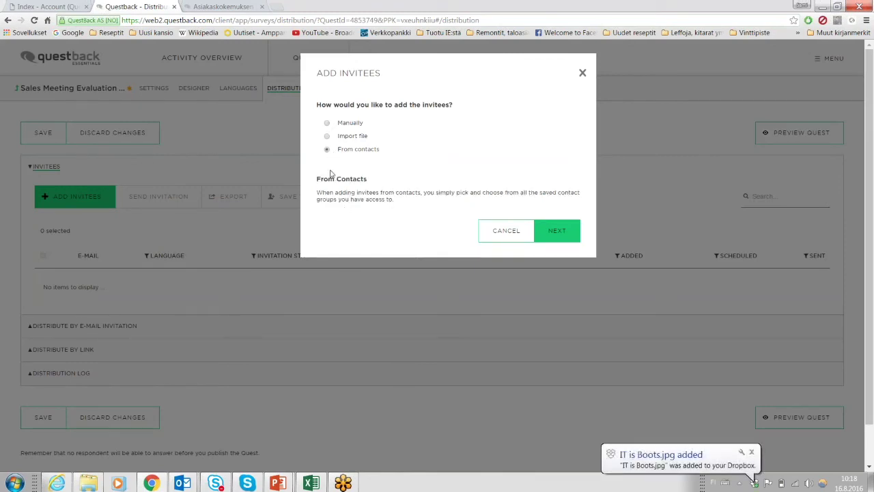
pyautogui.click(327, 124)
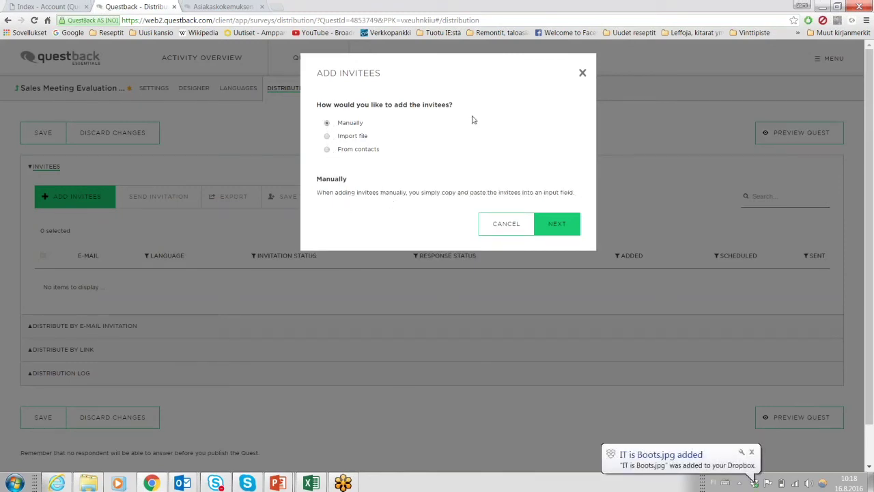
pyautogui.click(559, 226)
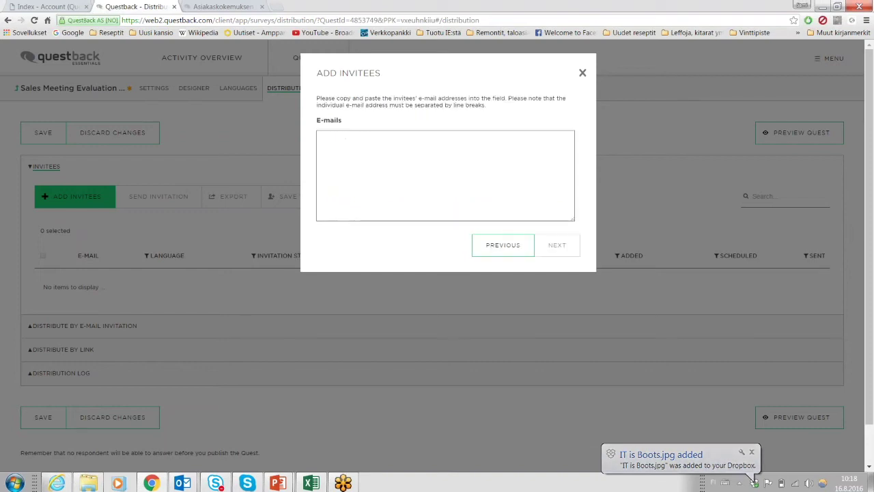
pyautogui.click(433, 161)
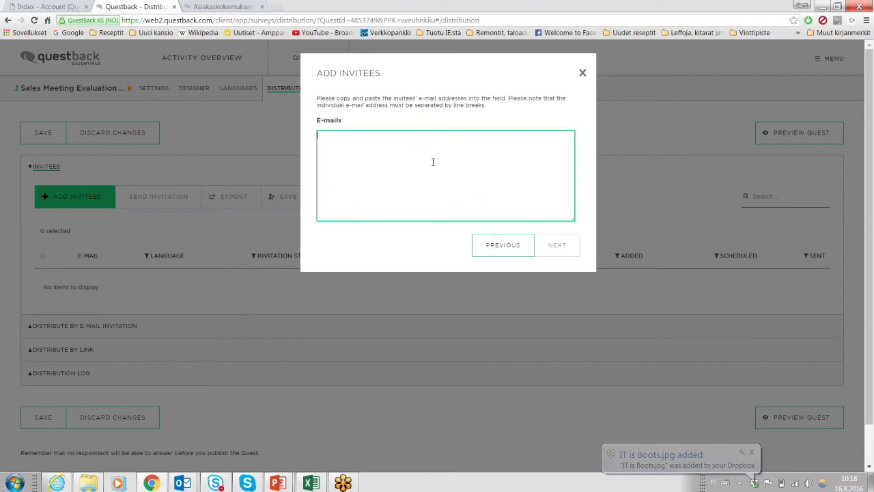
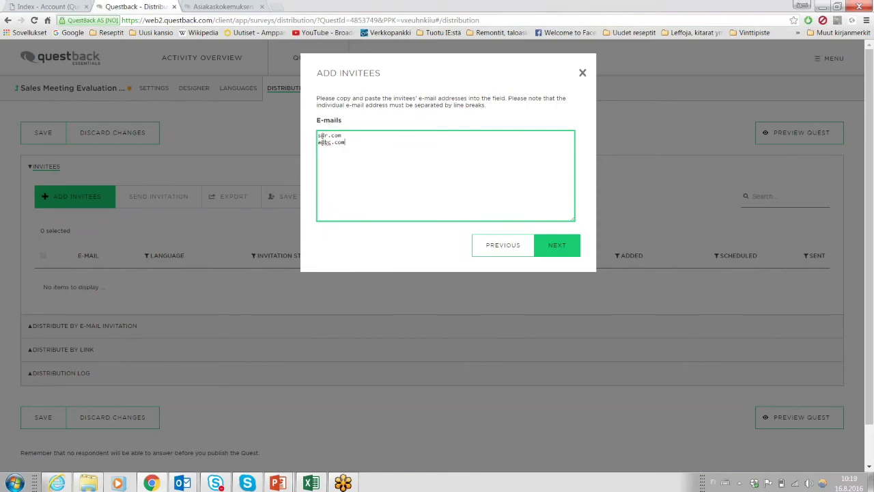
pyautogui.click(503, 245)
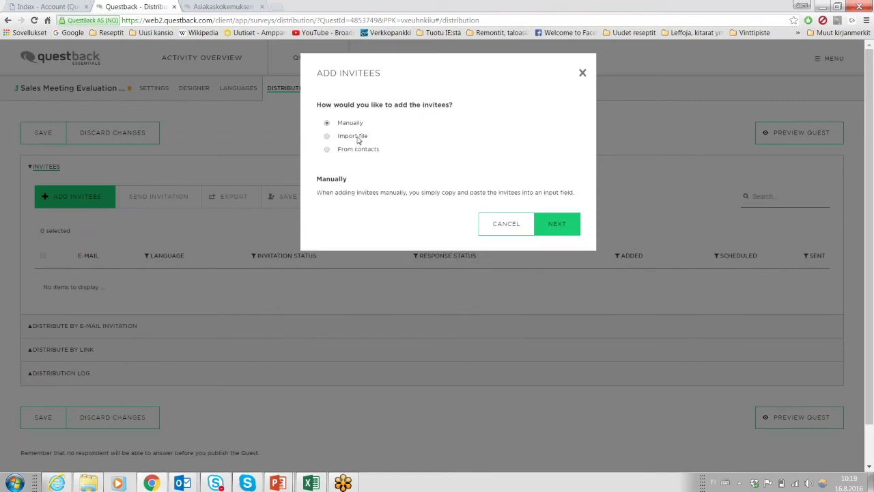
# Choose Import file, continue to the upload step, and show the Respondent information workbook in Excel.
pyautogui.click(358, 138)
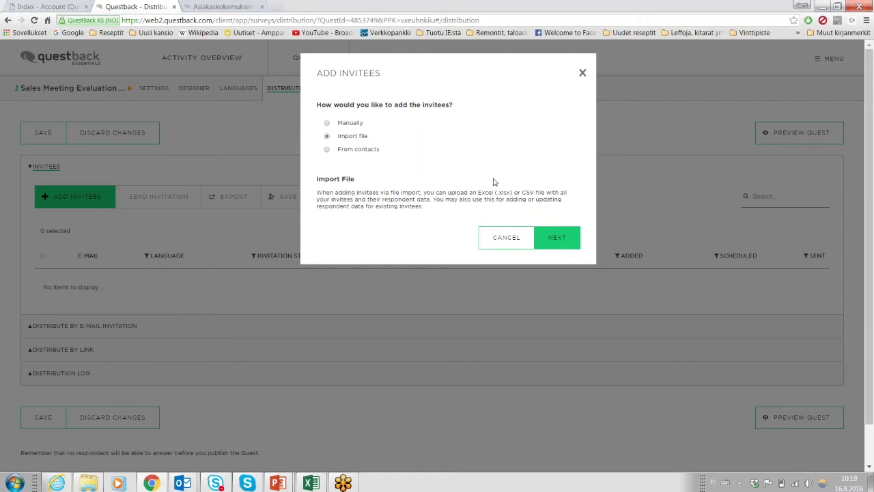
pyautogui.click(556, 239)
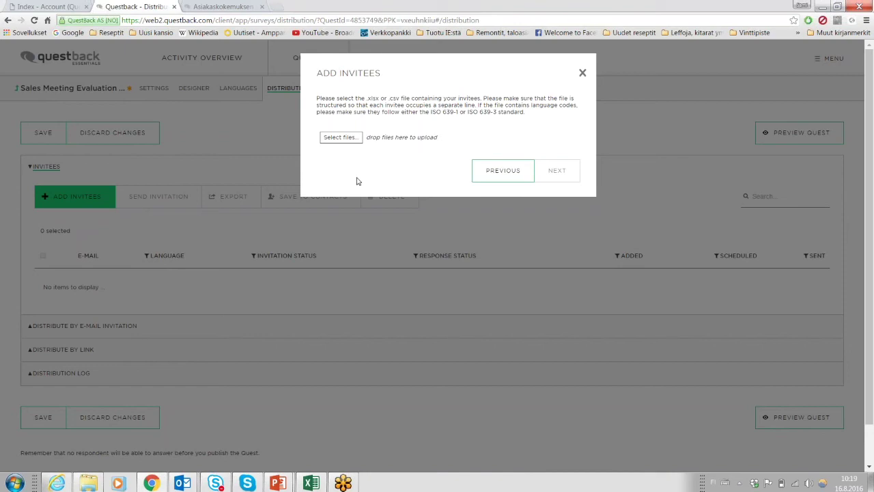
pyautogui.moveTo(313, 484)
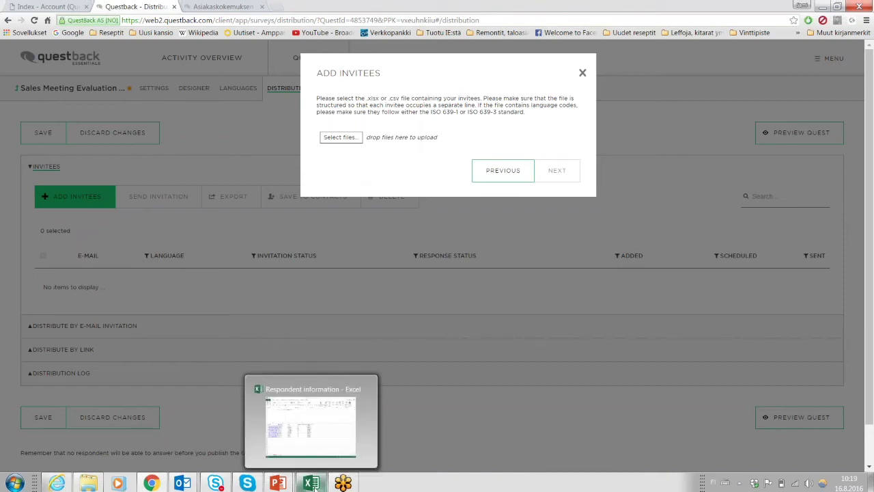
pyautogui.click(314, 484)
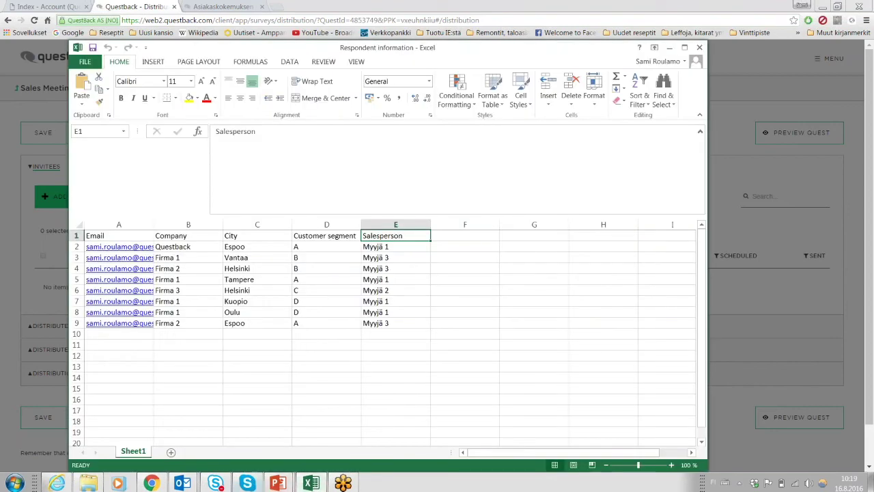
# Widen the Email column and review the Company, City, Customer segment and Salesperson columns.
pyautogui.click(119, 224)
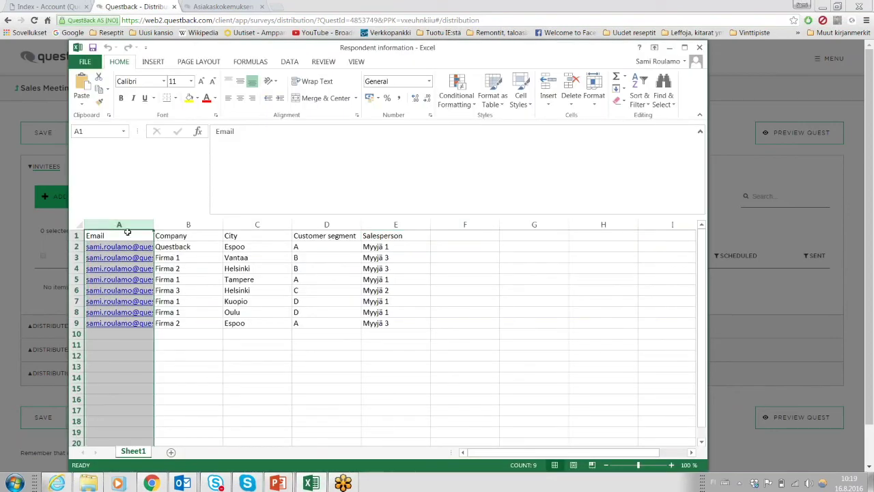
pyautogui.moveTo(153, 224); pyautogui.dragTo(194, 211)
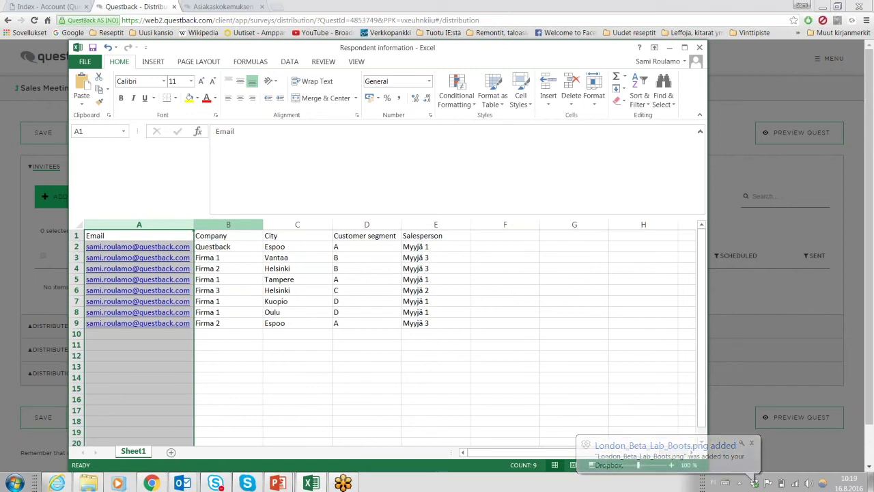
pyautogui.click(228, 224)
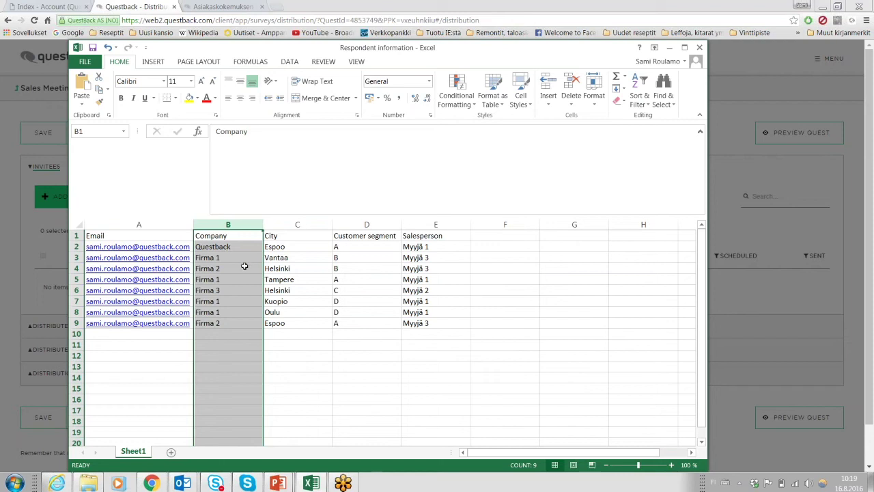
pyautogui.click(289, 224)
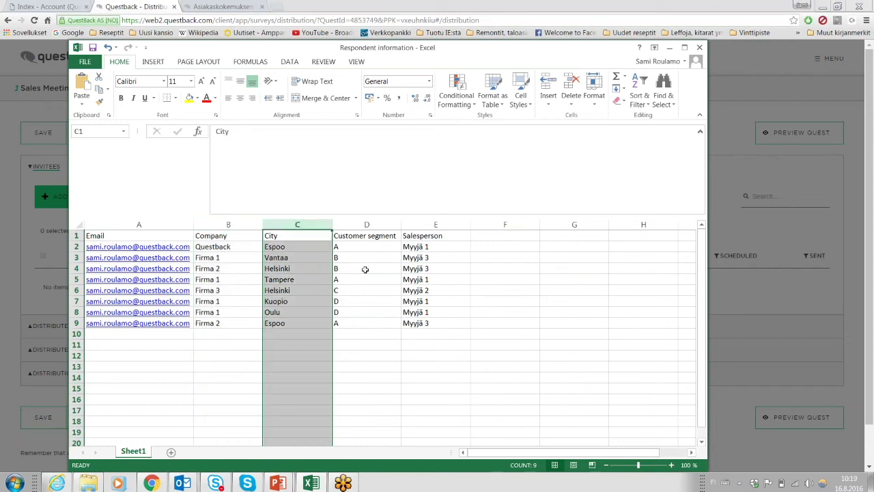
pyautogui.click(366, 224)
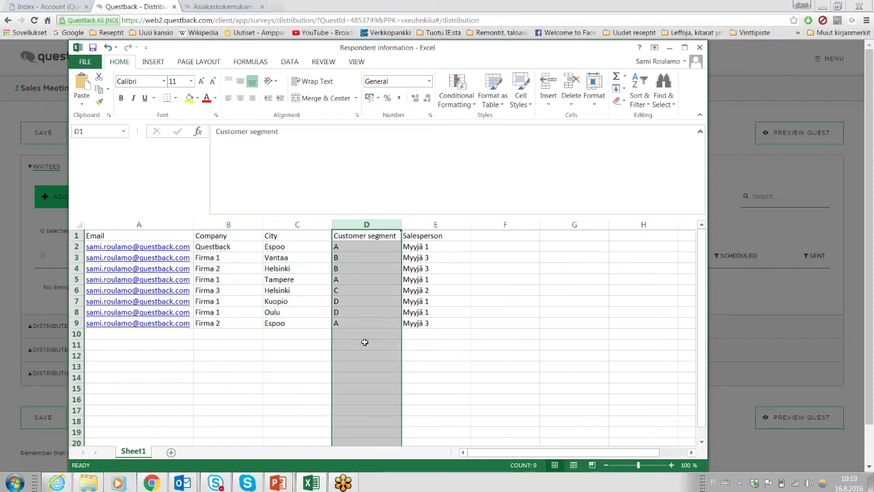
pyautogui.click(426, 225)
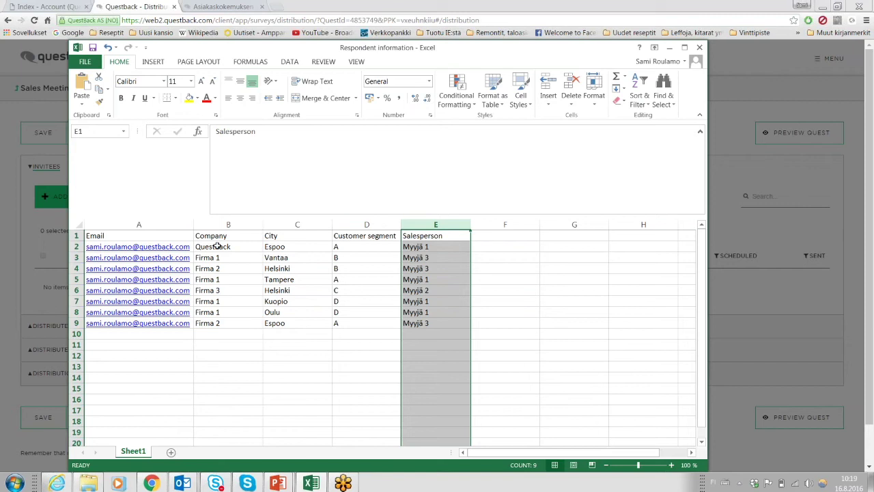
# Recheck the Company through Salesperson columns, then switch back to the invitee upload in Chrome.
pyautogui.click(218, 225)
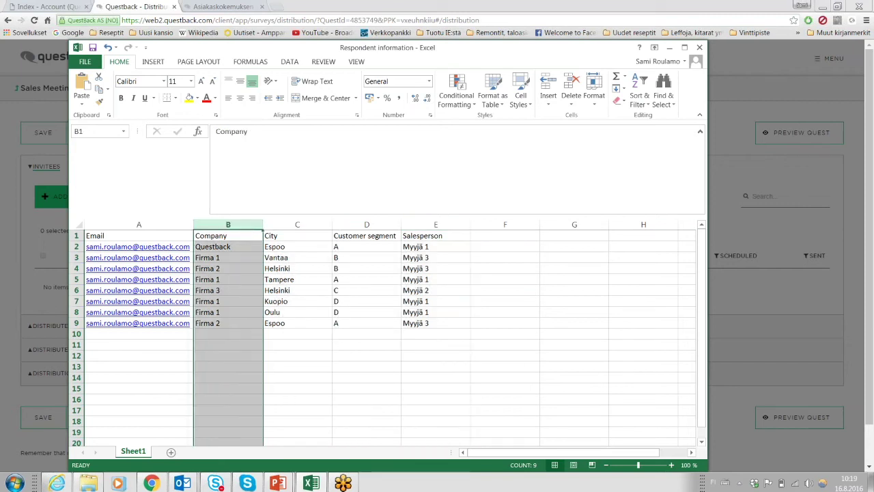
pyautogui.click(280, 222)
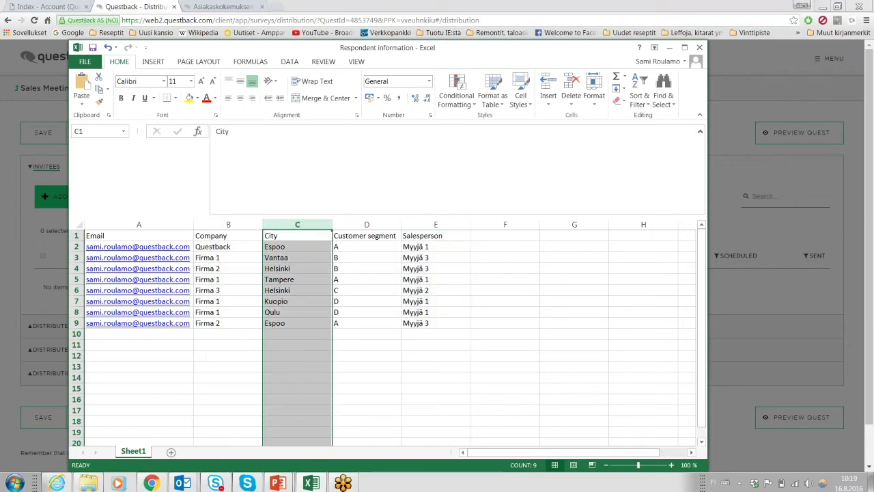
pyautogui.click(386, 225)
pyautogui.click(418, 222)
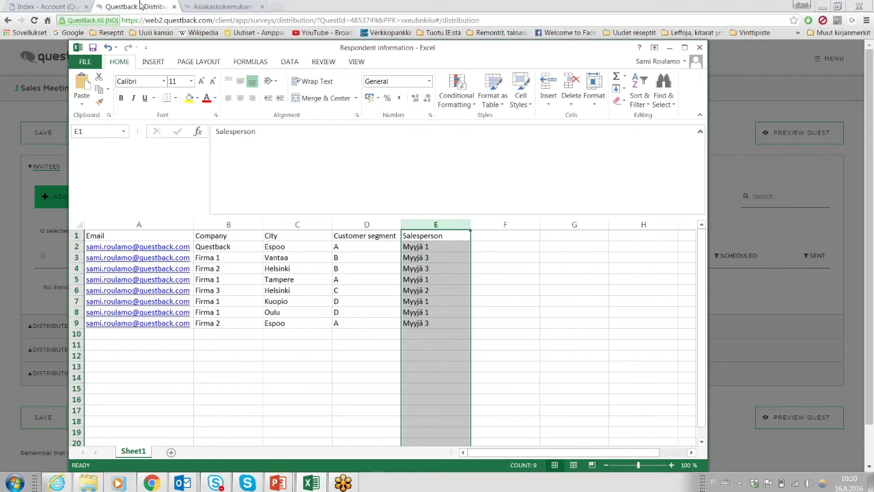
pyautogui.click(140, 6)
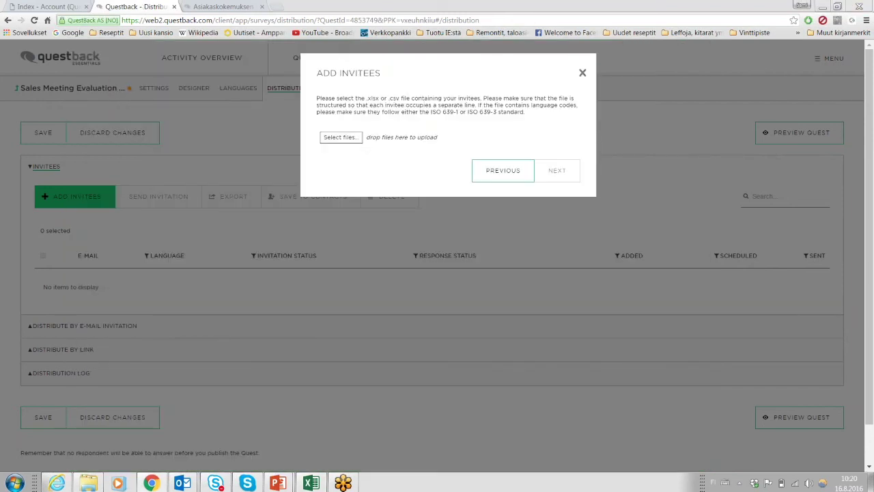
# Upload Respondent information.xlsx from the Essentials taustatiedot folder and accept its data preview.
pyautogui.click(344, 137)
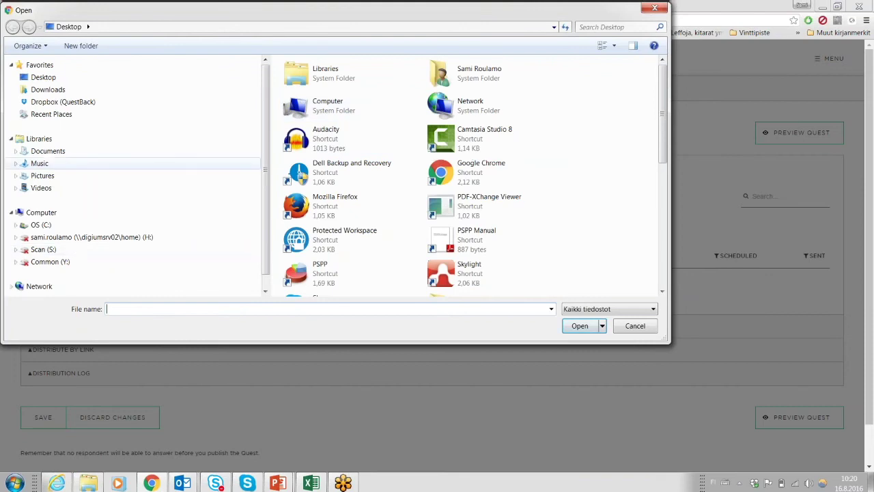
pyautogui.click(16, 151)
pyautogui.click(21, 164)
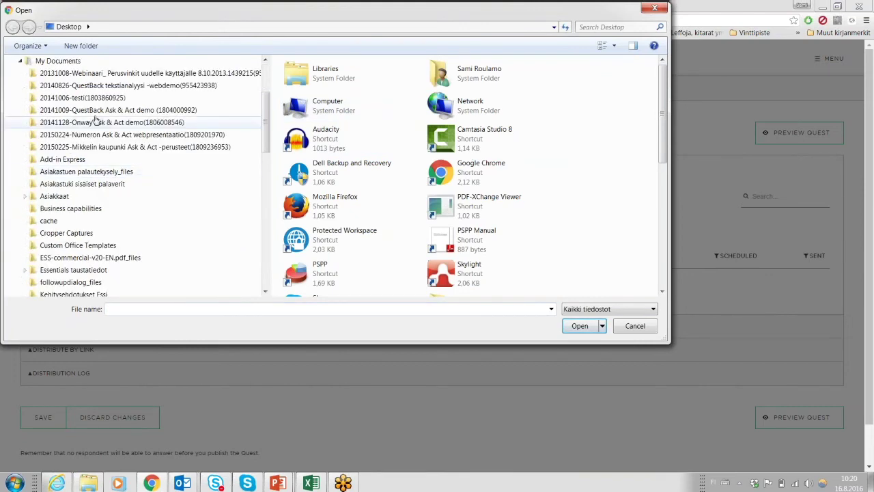
pyautogui.scroll(-1, 89, 161)
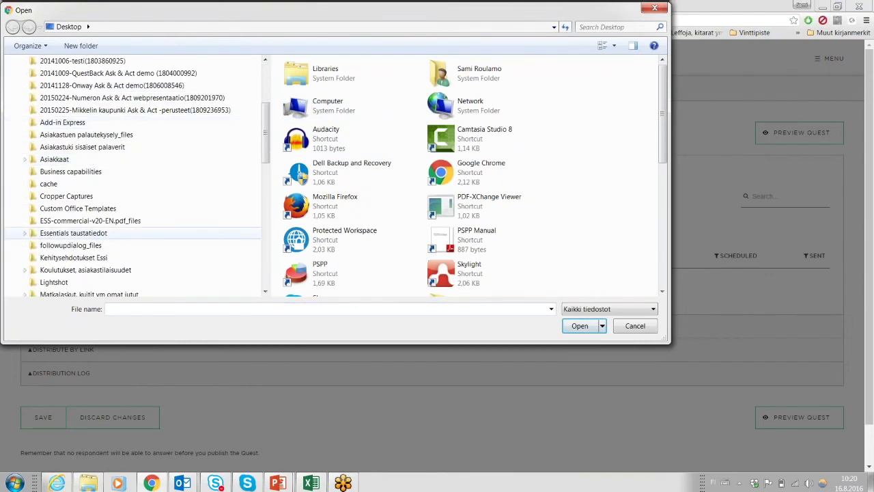
pyautogui.click(103, 233)
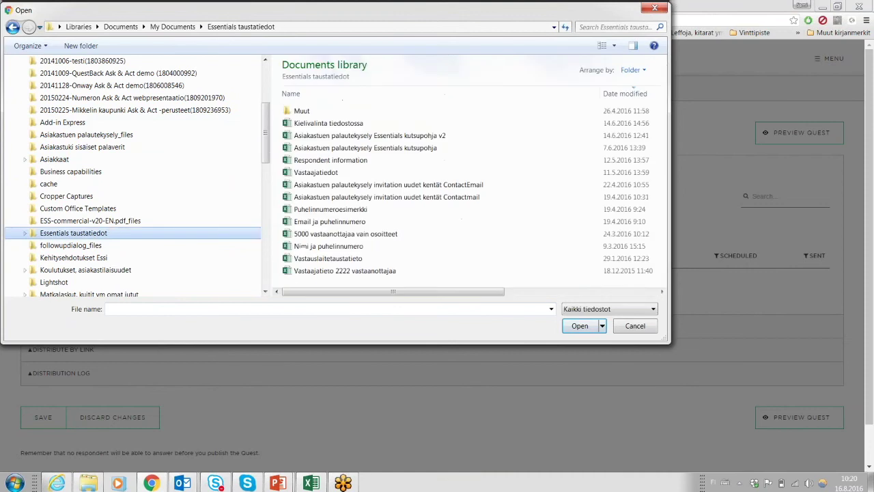
pyautogui.doubleClick(335, 160)
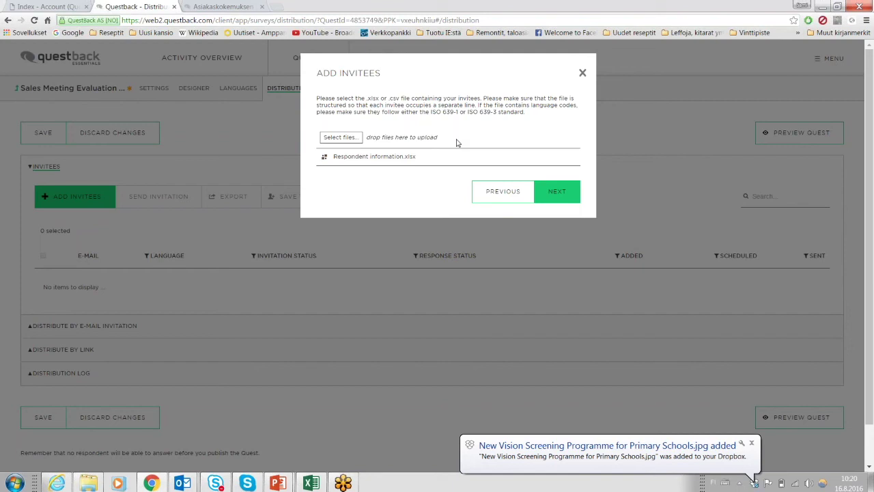
pyautogui.click(558, 193)
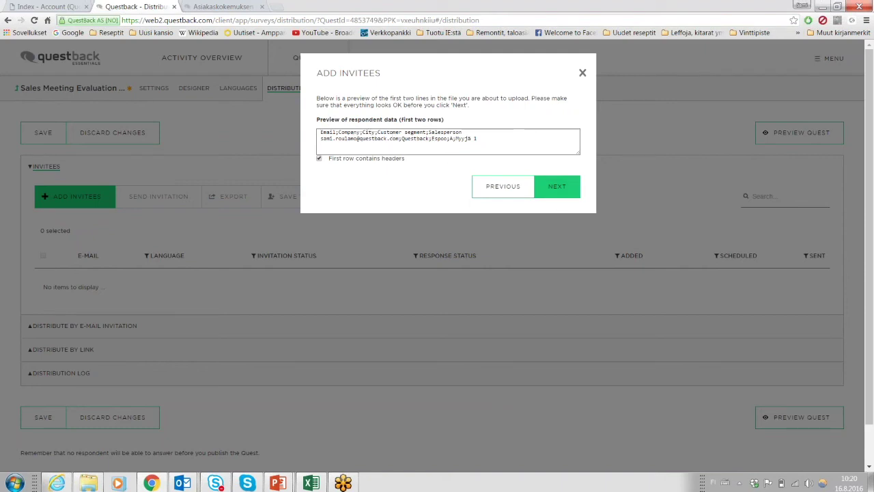
pyautogui.click(557, 185)
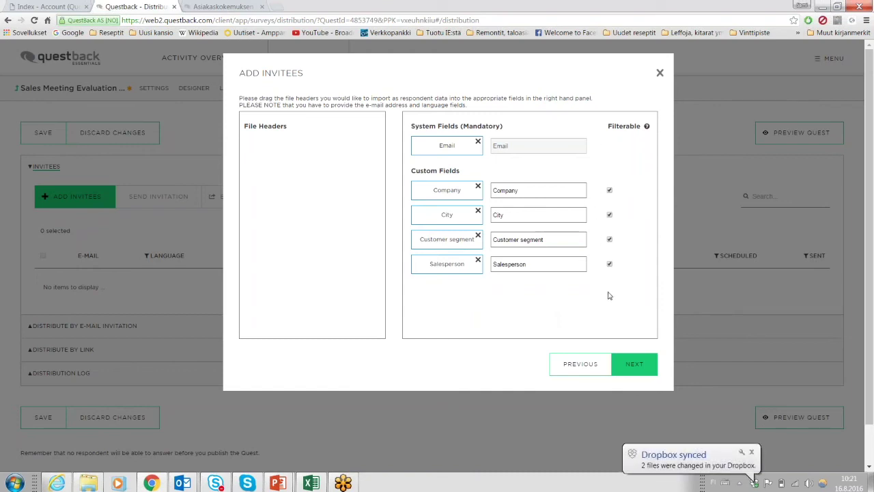
# Leave the Customer segment name unchanged and keep Customer segment and Salesperson filterable.
pyautogui.moveTo(547, 240); pyautogui.dragTo(460, 219)
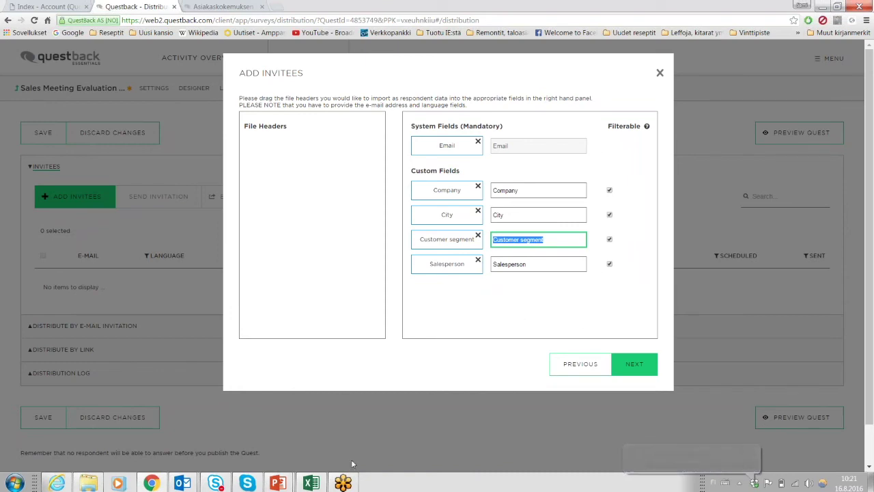
pyautogui.click(486, 313)
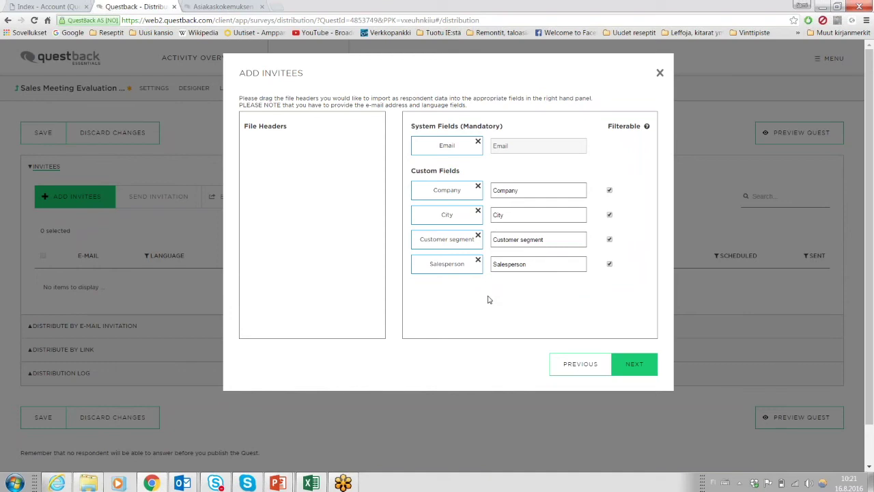
pyautogui.click(610, 266)
pyautogui.click(609, 240)
pyautogui.click(610, 266)
pyautogui.click(609, 239)
# Check the Customer segment values D2:D9 in the Excel workbook, then continue past mapping.
pyautogui.click(311, 483)
pyautogui.moveTo(350, 246); pyautogui.dragTo(356, 324)
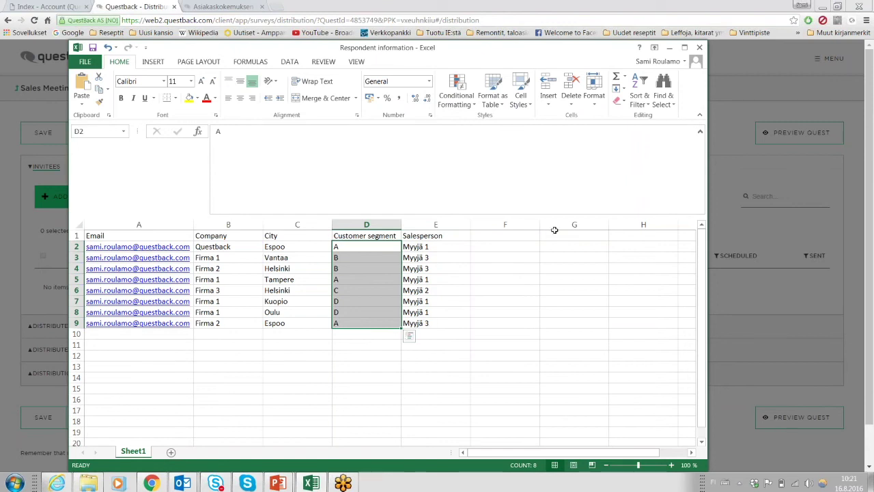
pyautogui.click(670, 47)
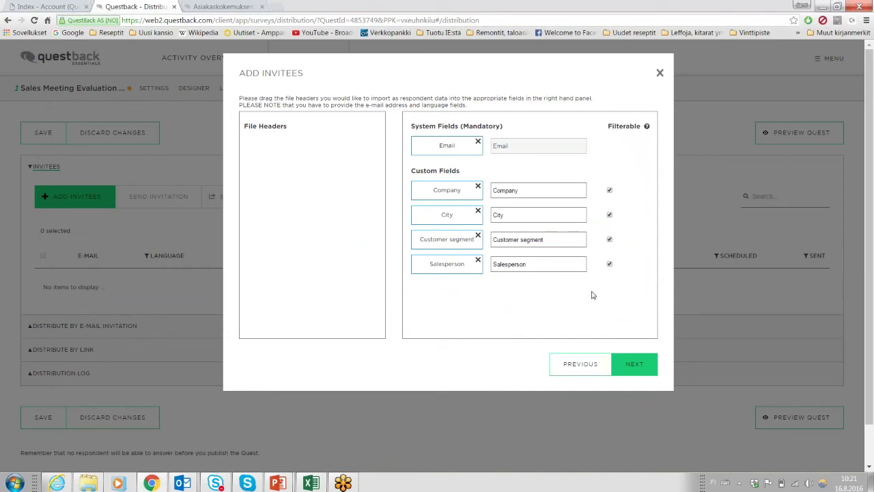
pyautogui.click(634, 367)
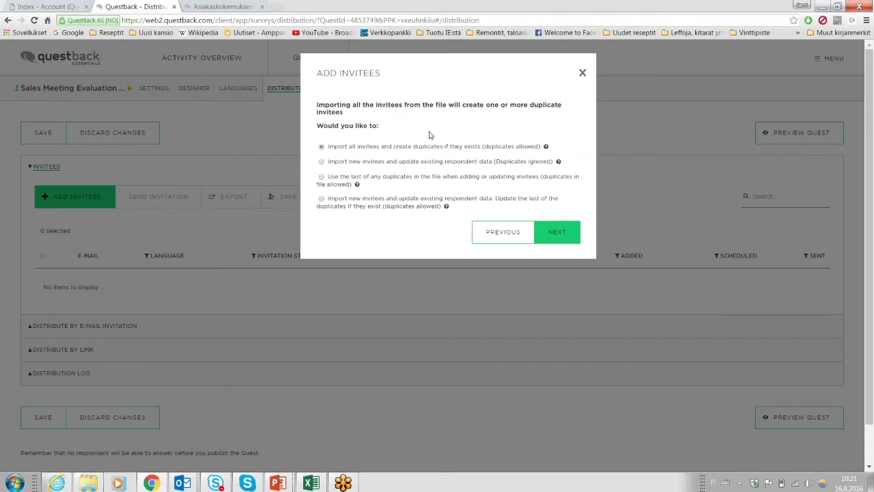
# Allow duplicates and add the 8 invitees without sending invitations, dismissing the success message.
pyautogui.click(556, 234)
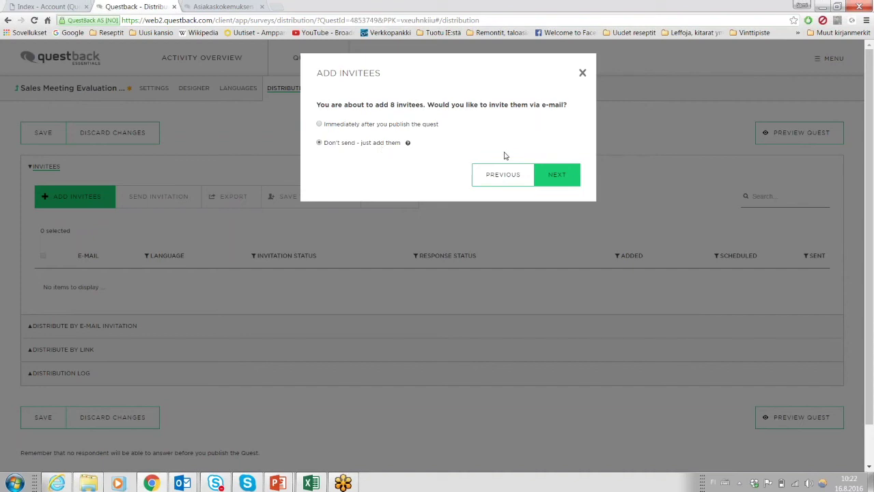
pyautogui.click(558, 177)
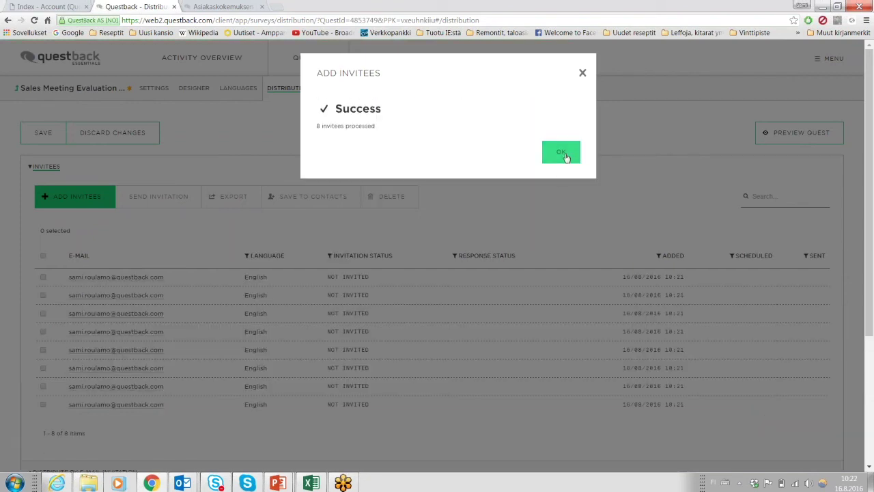
pyautogui.click(562, 153)
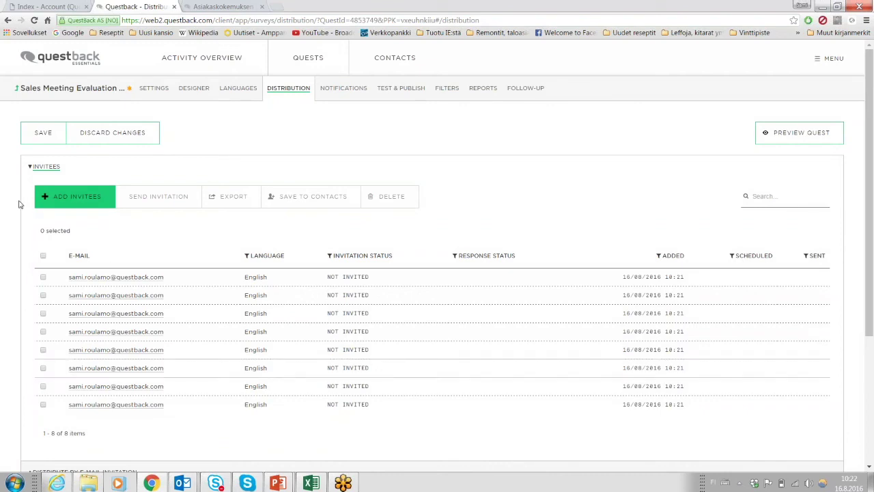
# Select all 8 imported invitees in the list.
pyautogui.scroll(-1, 2, 138)
pyautogui.scroll(-1, 1, 203)
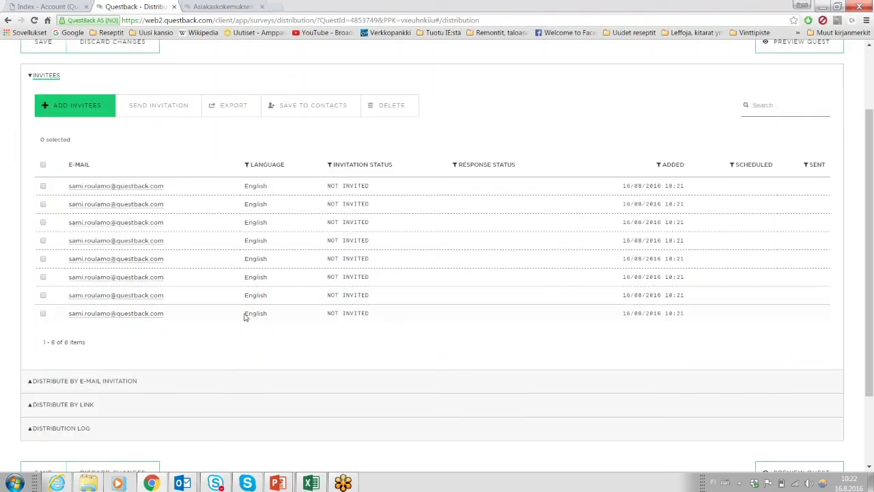
pyautogui.scroll(1, 246, 312)
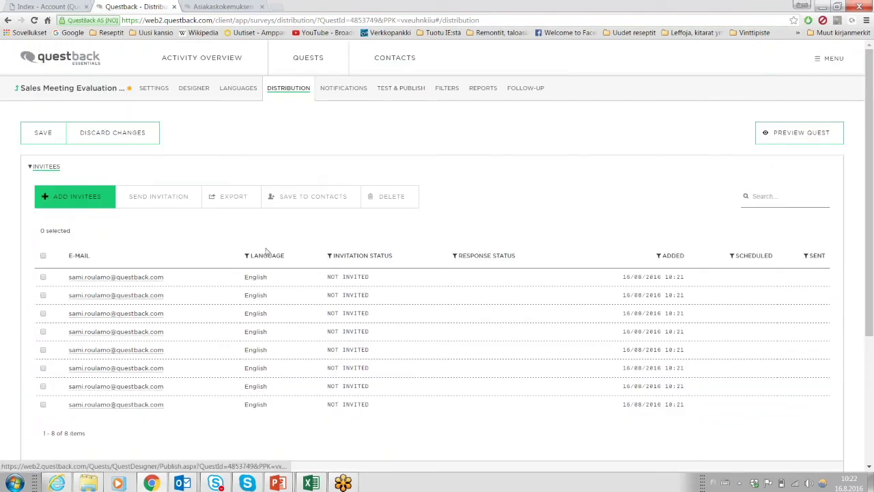
pyautogui.click(43, 256)
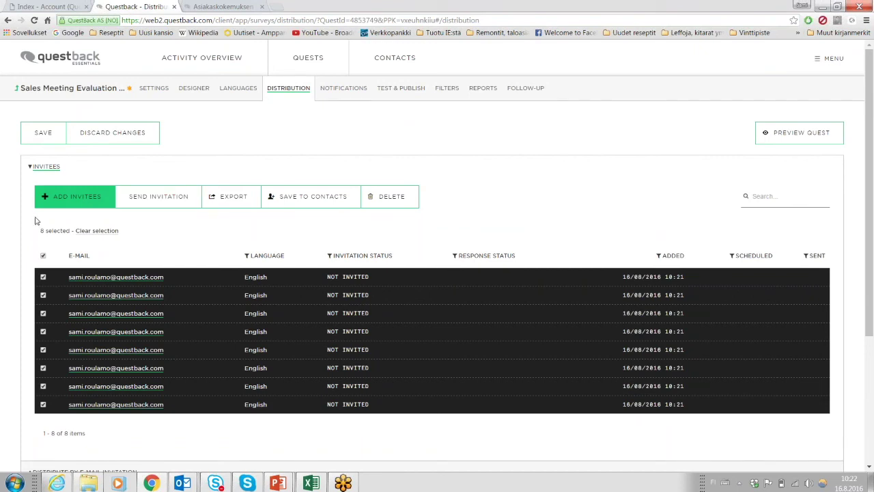
# Inspect the first invitee's custom field values without changes, then collapse the Invitees section.
pyautogui.scroll(-1, 20, 308)
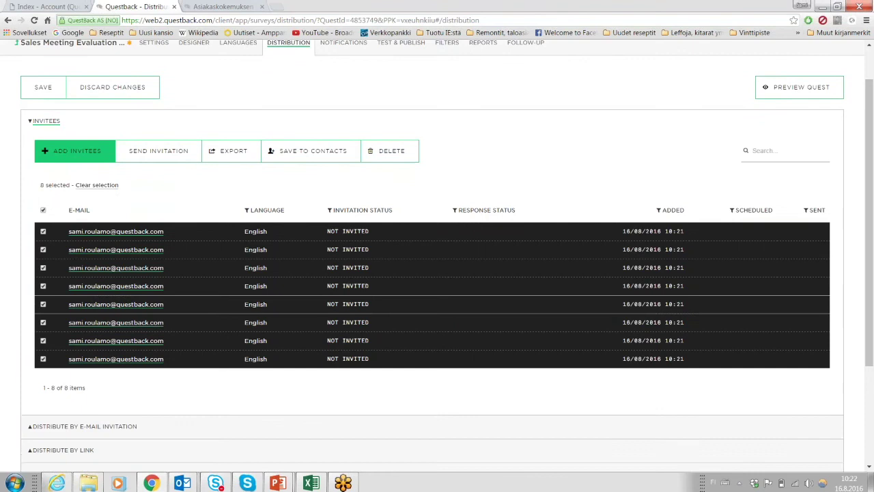
pyautogui.click(114, 232)
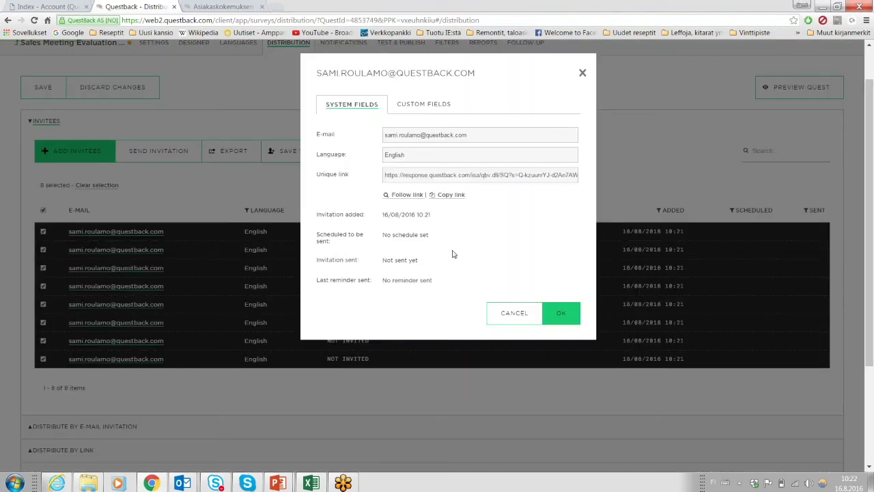
pyautogui.click(438, 110)
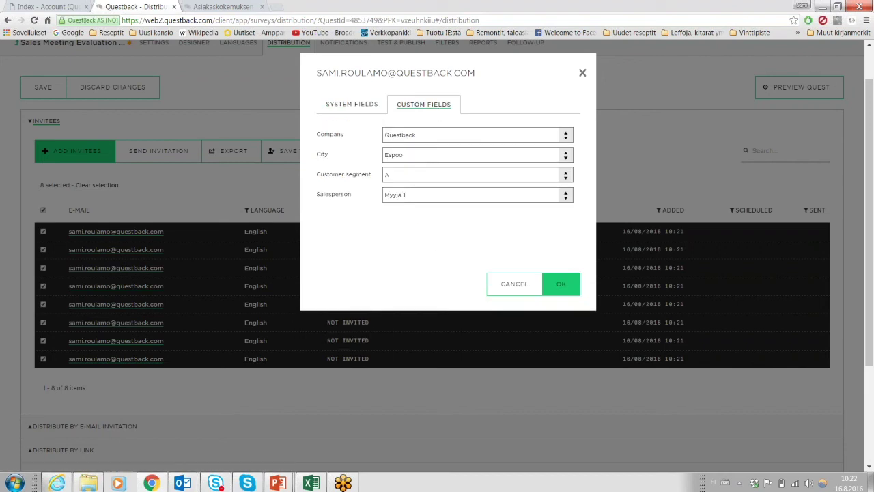
pyautogui.click(516, 285)
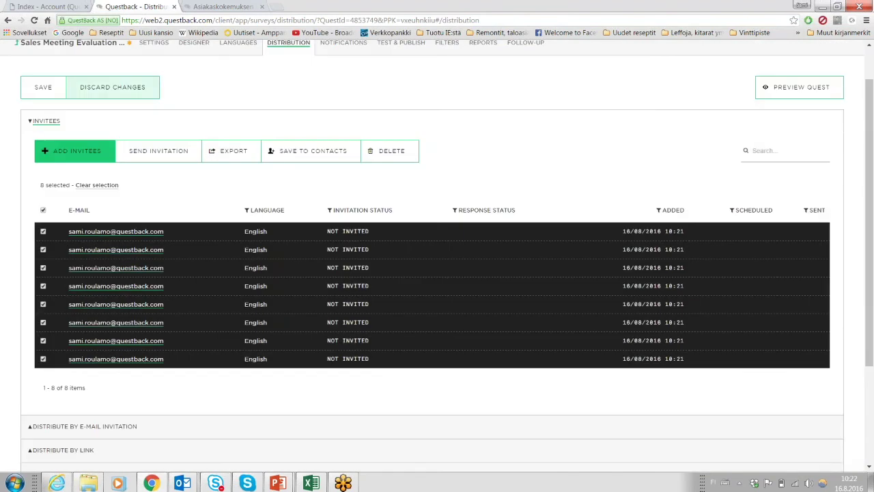
pyautogui.scroll(-2, 48, 179)
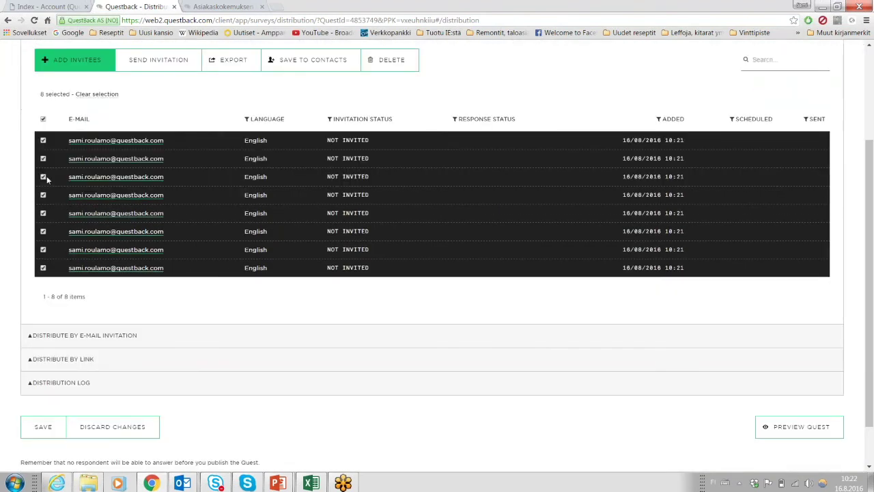
pyautogui.scroll(1, 27, 291)
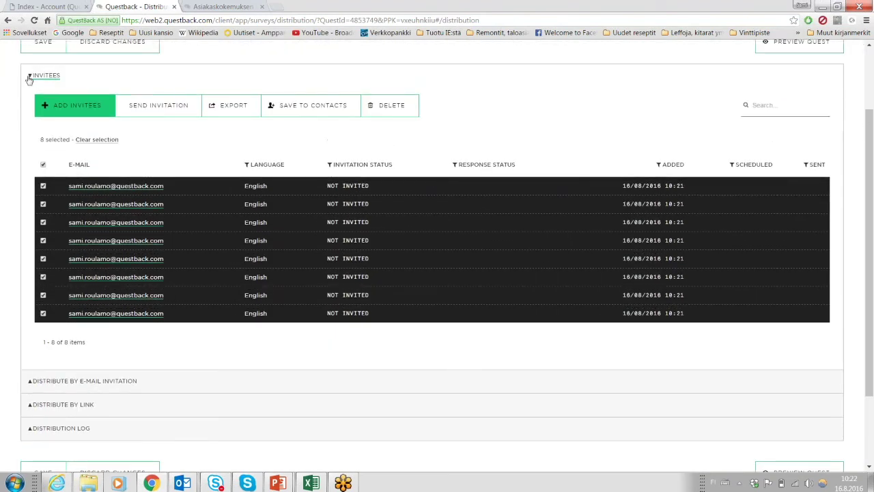
pyautogui.click(30, 76)
# Expand the e-mail invitation settings and review the sender name and sender e-mail address.
pyautogui.click(32, 194)
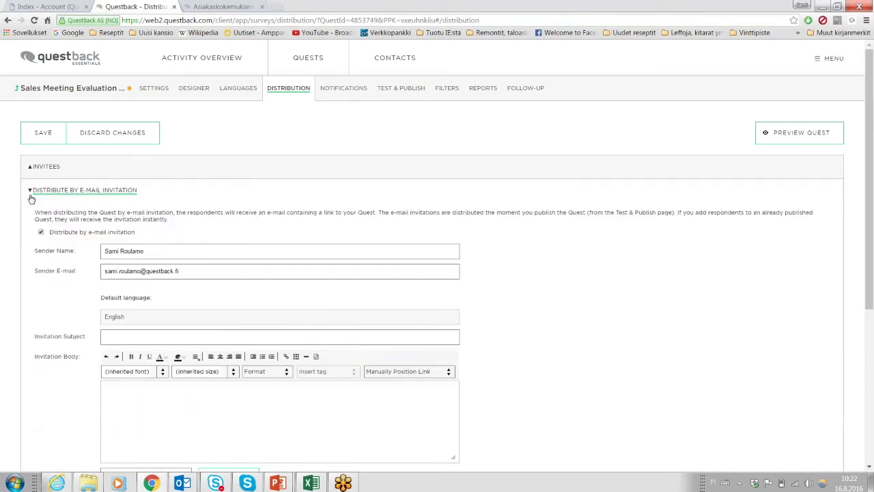
pyautogui.scroll(-1, 109, 191)
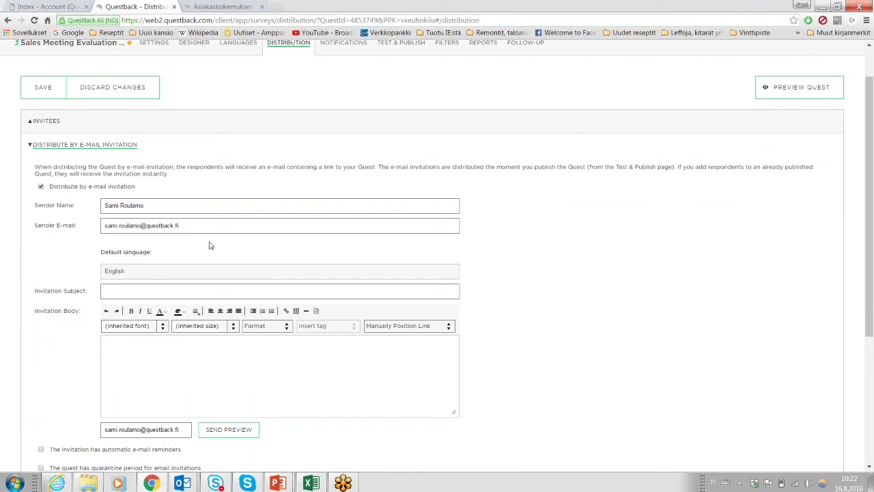
pyautogui.moveTo(192, 205); pyautogui.dragTo(45, 216)
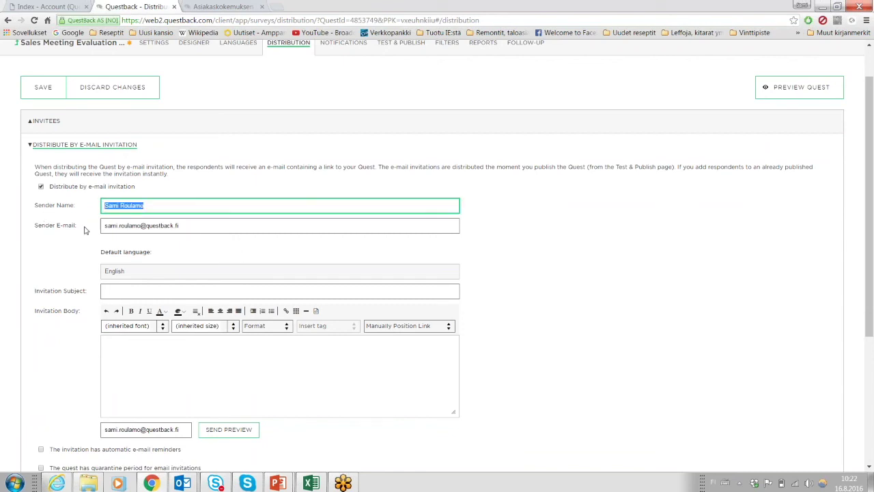
pyautogui.moveTo(180, 226); pyautogui.dragTo(95, 247)
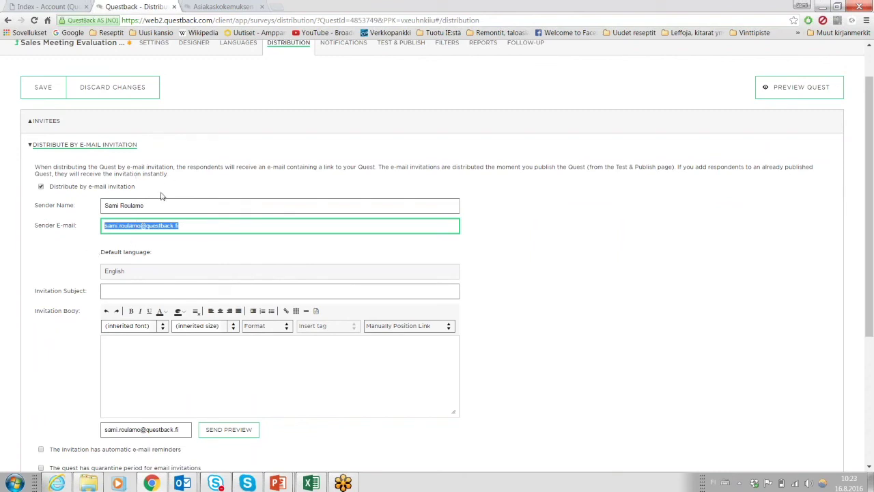
pyautogui.moveTo(162, 201); pyautogui.dragTo(92, 211)
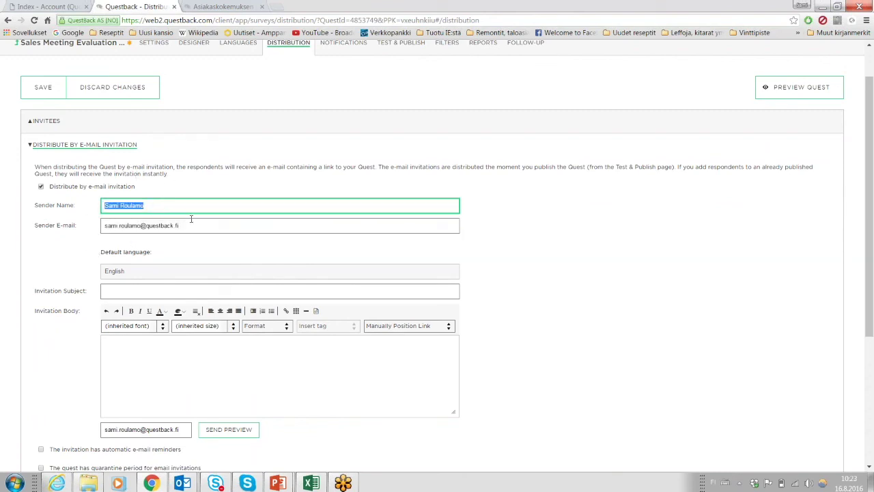
pyautogui.moveTo(194, 229); pyautogui.dragTo(64, 242)
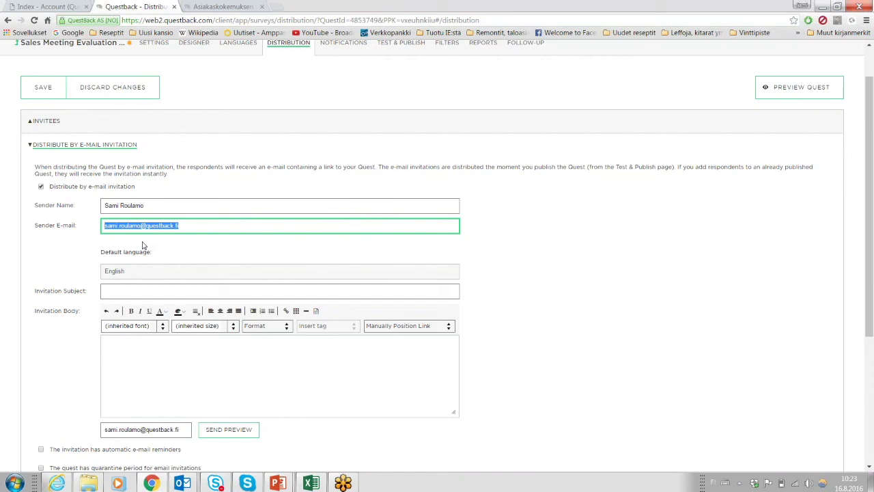
# Review the subject, body and Manually Position Link options unchanged, then collapse the section.
pyautogui.click(140, 291)
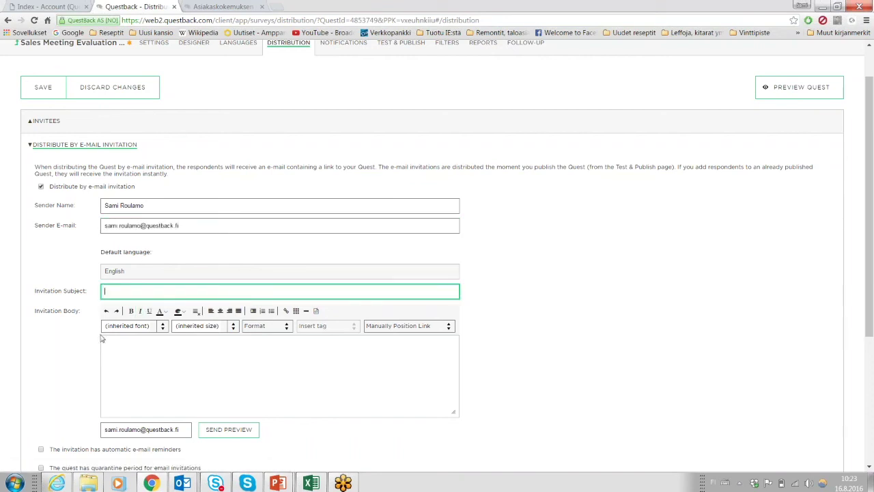
pyautogui.scroll(-1, 101, 339)
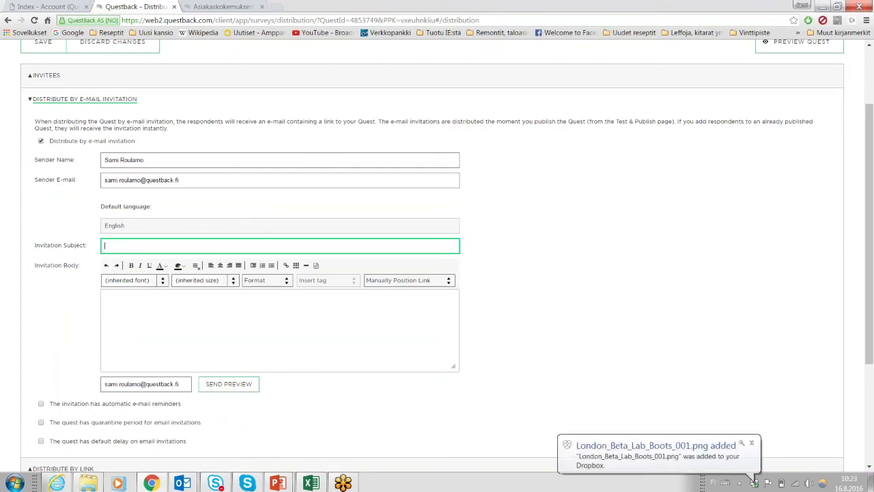
pyautogui.click(128, 325)
pyautogui.scroll(-1, 72, 289)
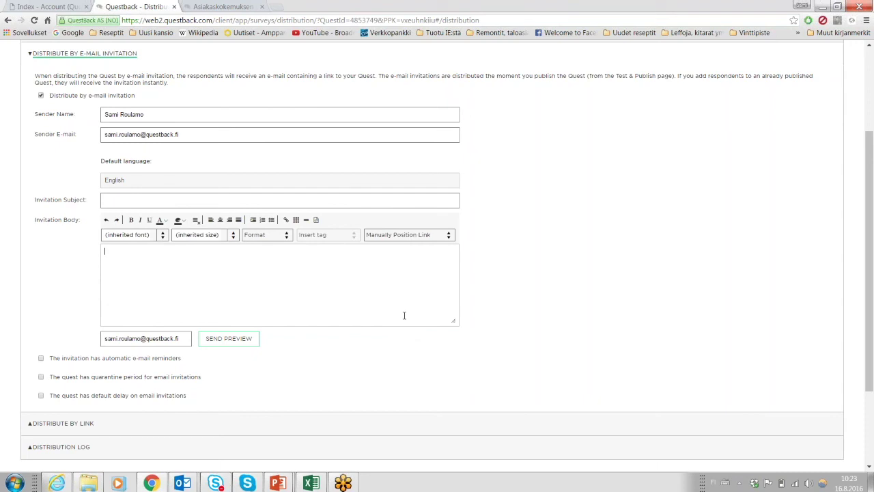
pyautogui.click(408, 234)
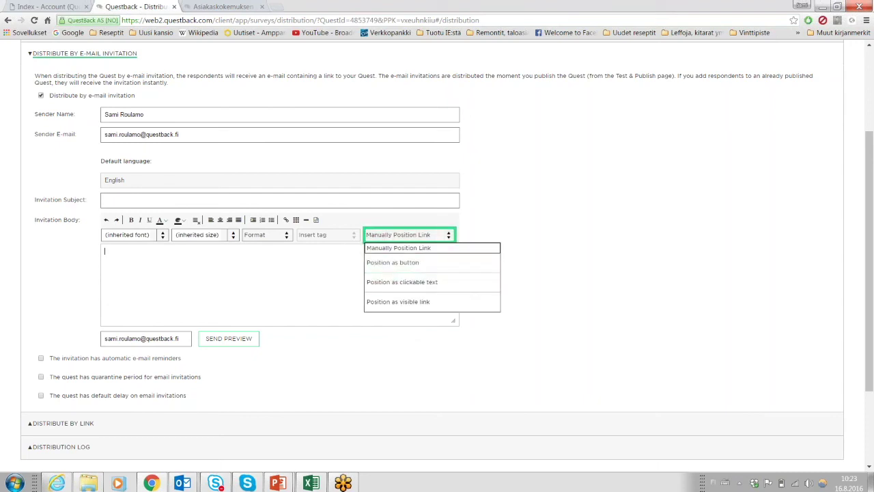
pyautogui.click(175, 298)
pyautogui.scroll(-2, 18, 234)
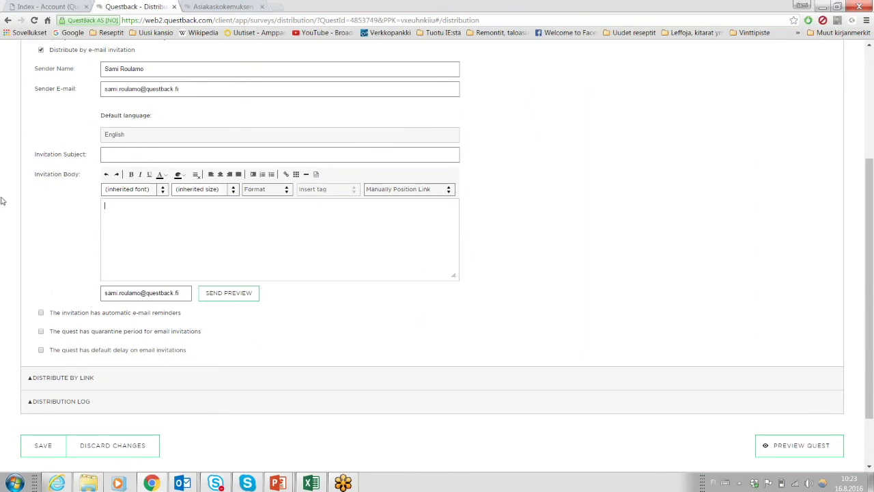
pyautogui.scroll(1, 117, 387)
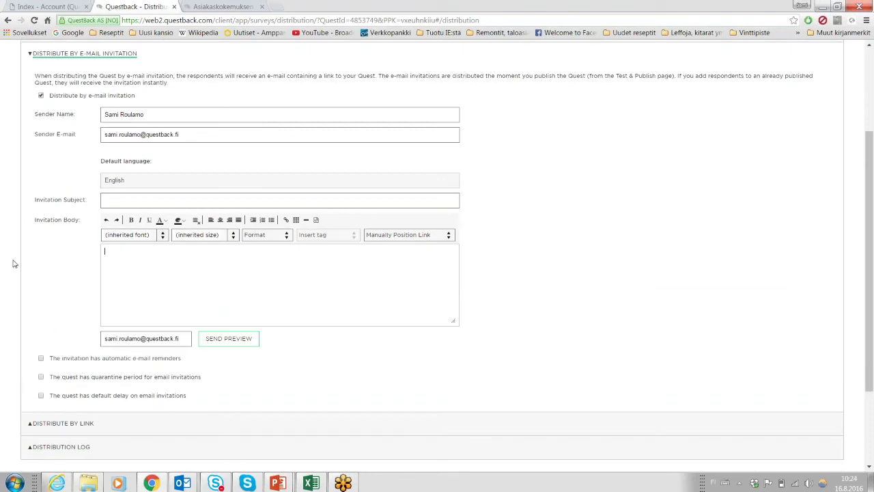
pyautogui.click(29, 53)
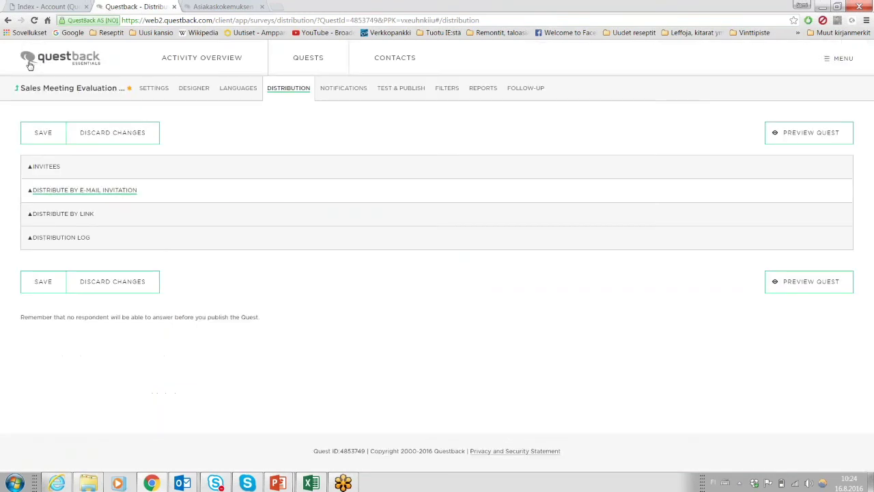
# Browse the distribution log charts showing zero responses, collapse the log, and save.
pyautogui.click(52, 248)
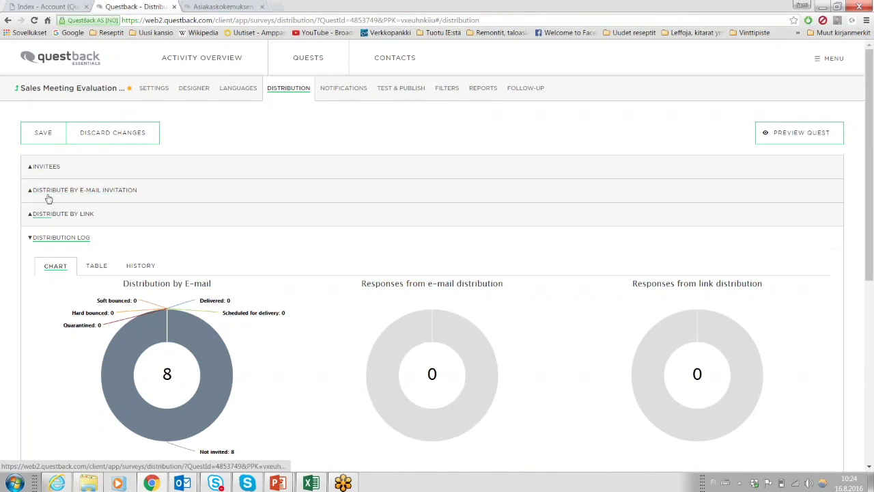
pyautogui.scroll(-1, 12, 263)
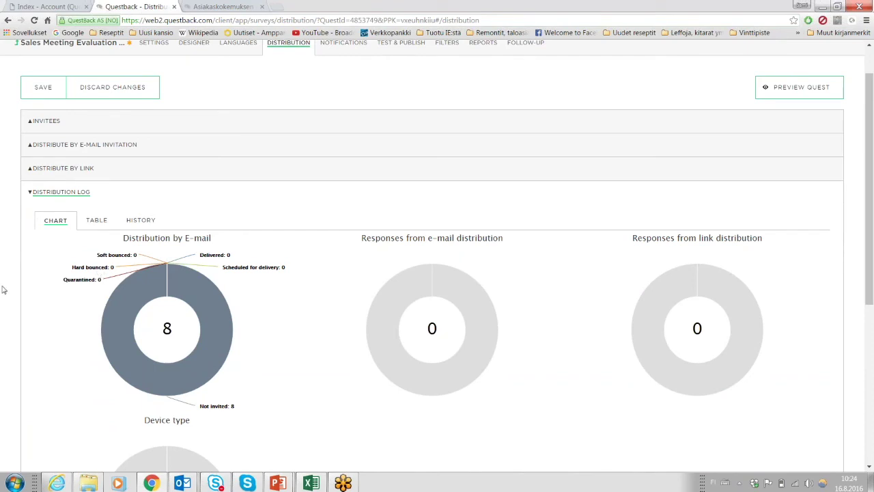
pyautogui.scroll(-2, 53, 272)
pyautogui.scroll(2, 54, 272)
pyautogui.scroll(-5, 54, 271)
pyautogui.scroll(1, 54, 272)
pyautogui.scroll(3, 52, 272)
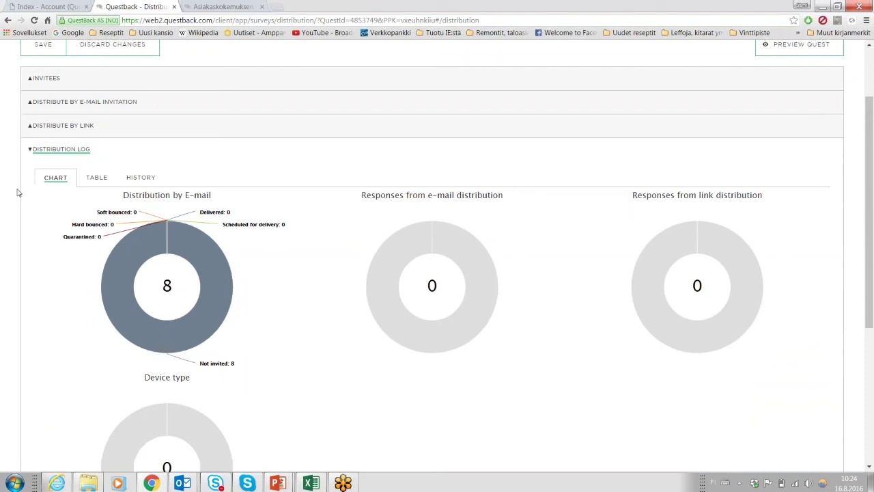
pyautogui.scroll(1, 18, 192)
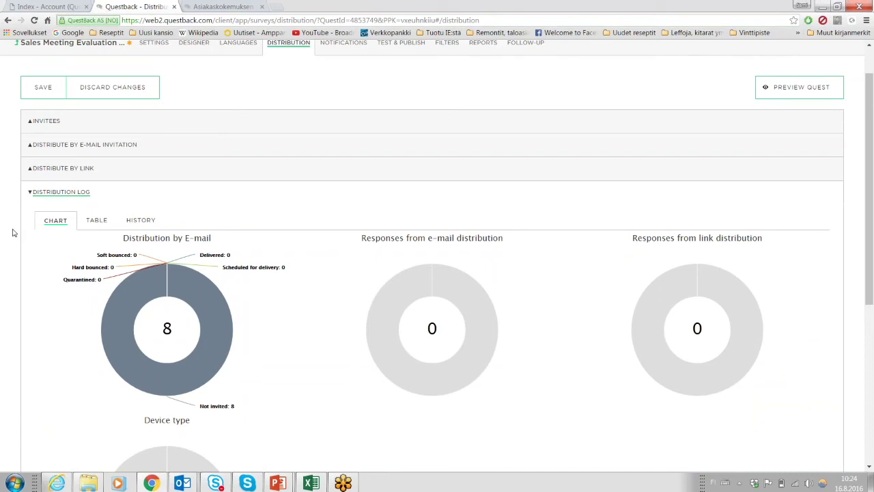
pyautogui.click(31, 199)
pyautogui.click(40, 136)
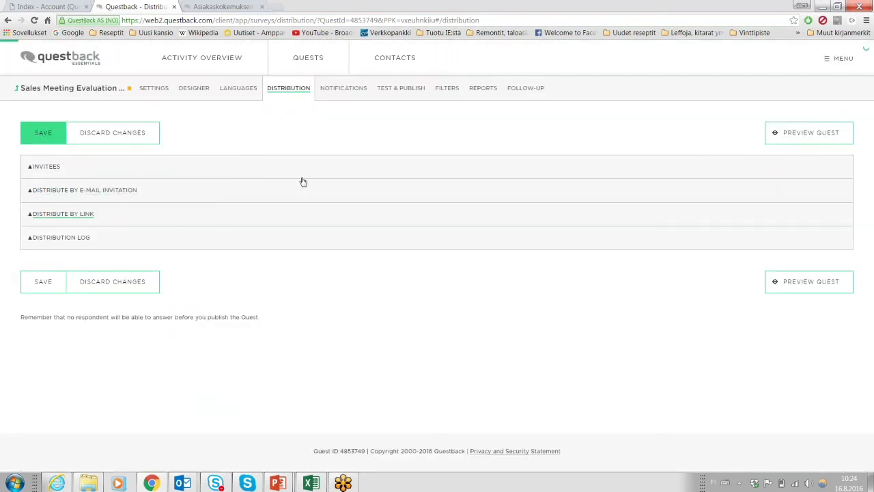
# Add New Notification 1, sent only when a response matches a criterion.
pyautogui.click(349, 90)
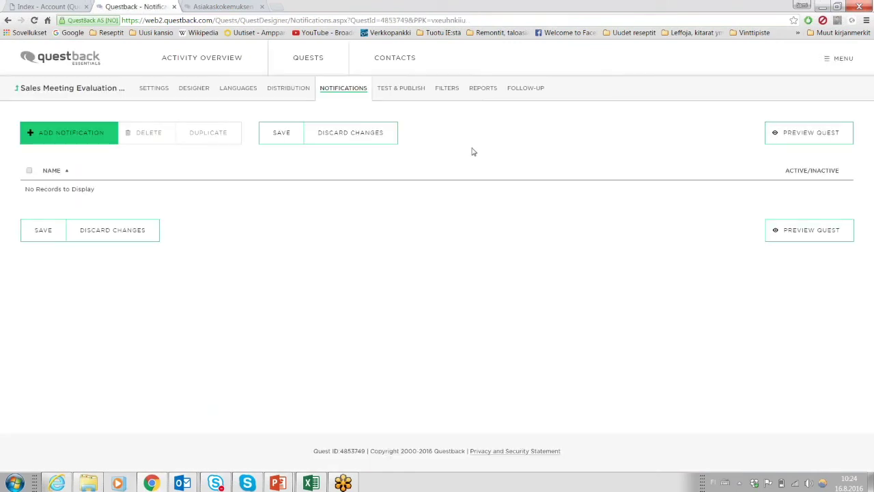
pyautogui.click(78, 137)
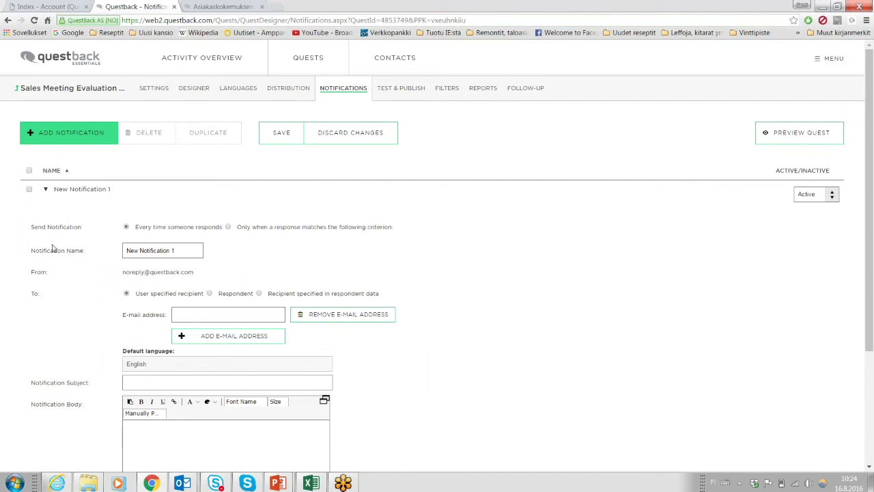
pyautogui.scroll(-1, 55, 248)
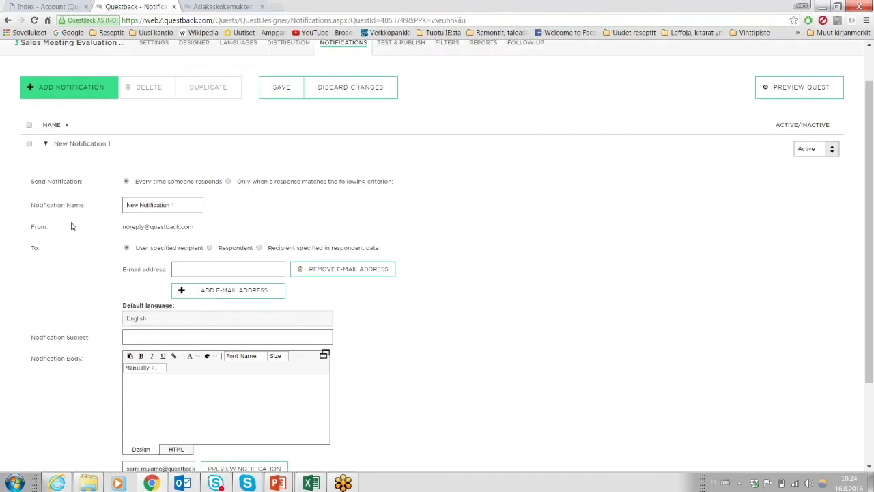
pyautogui.scroll(1, 72, 226)
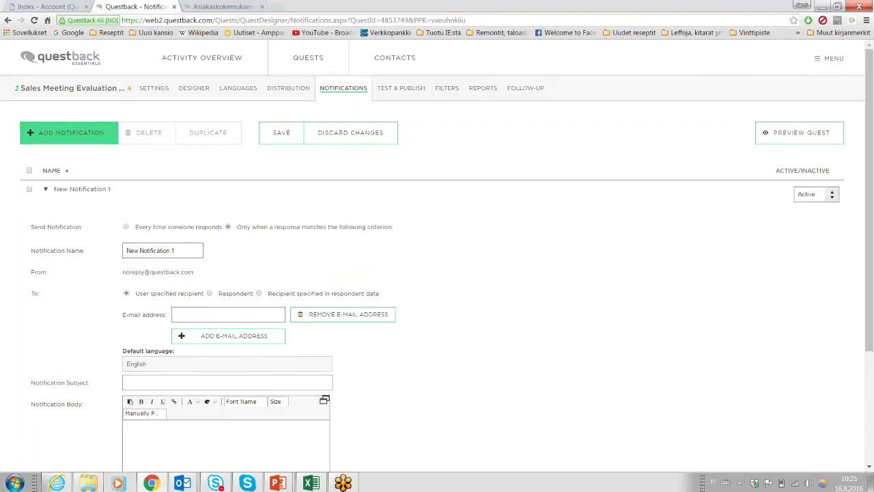
pyautogui.click(229, 228)
pyautogui.scroll(-1, 229, 228)
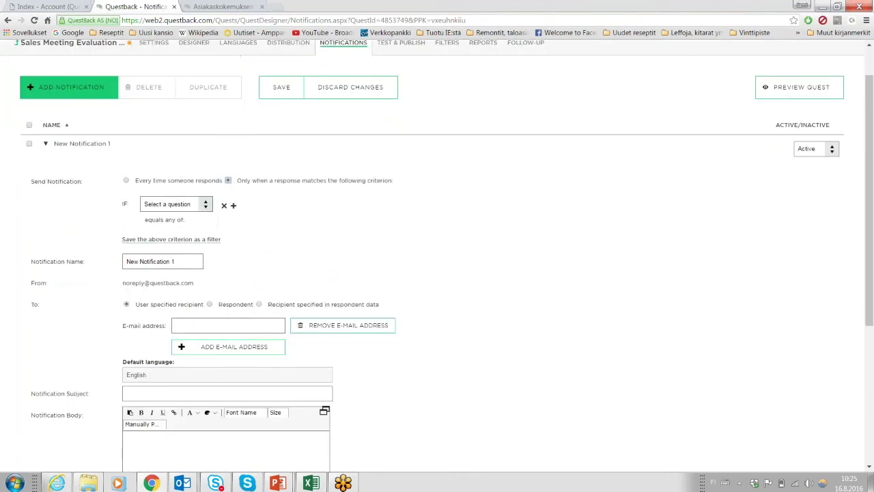
# Set the notification criterion to question 2.1 equals 'Very dissatisfied 1'.
pyautogui.click(205, 205)
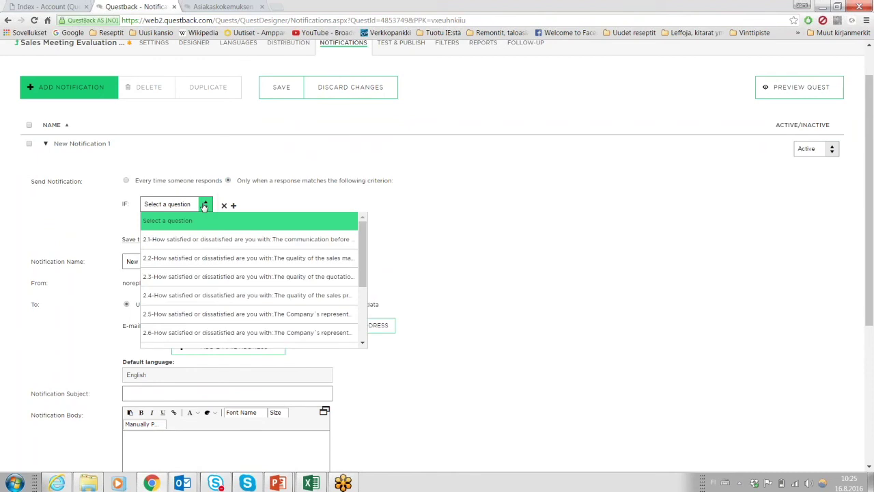
pyautogui.click(204, 240)
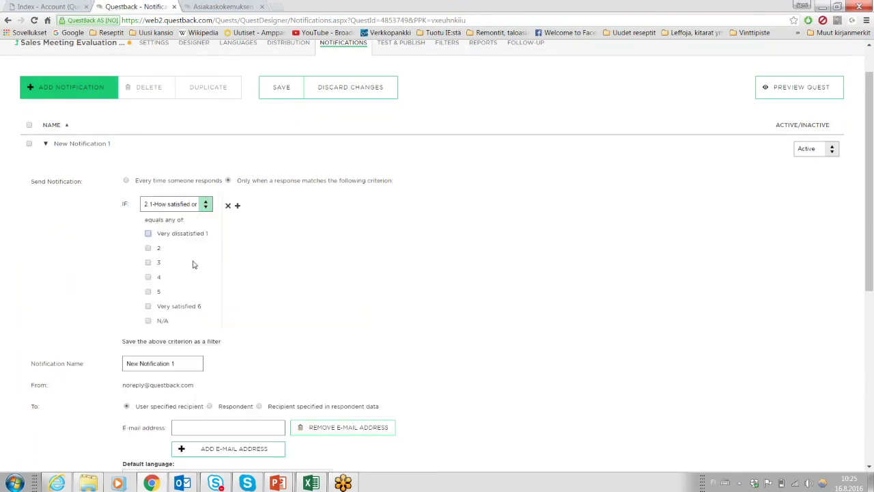
pyautogui.click(148, 233)
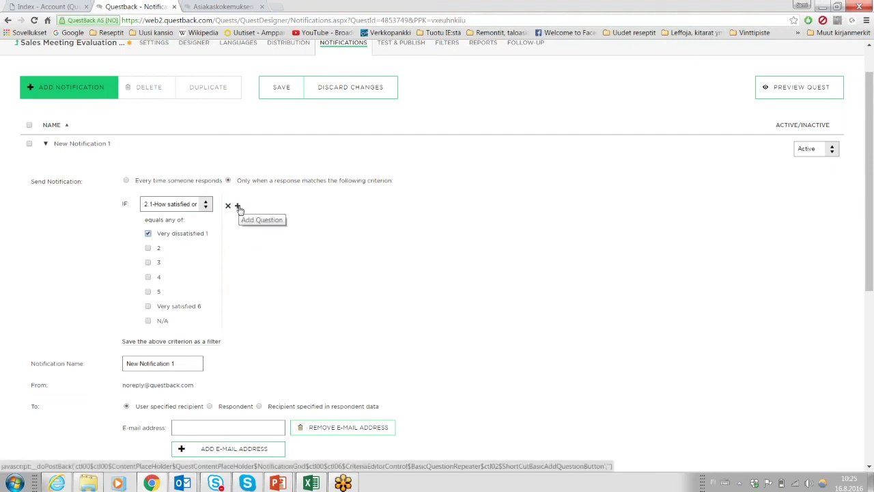
pyautogui.scroll(-1, 137, 265)
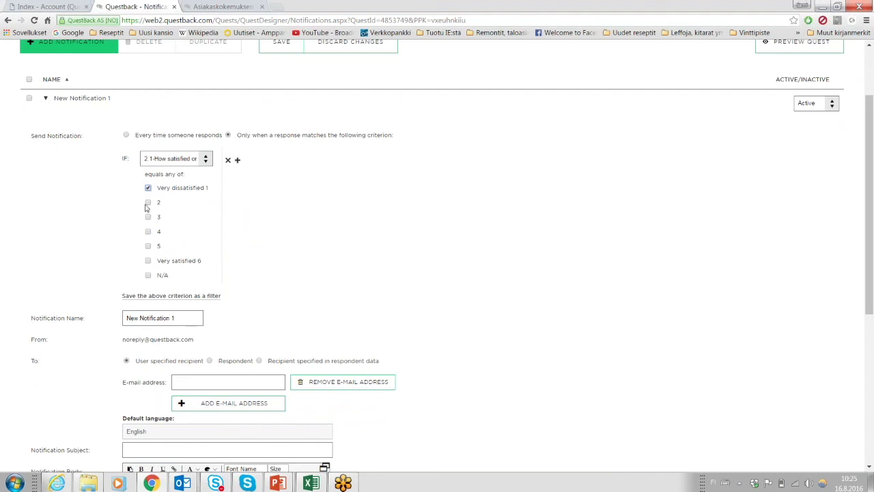
pyautogui.scroll(-1, 89, 200)
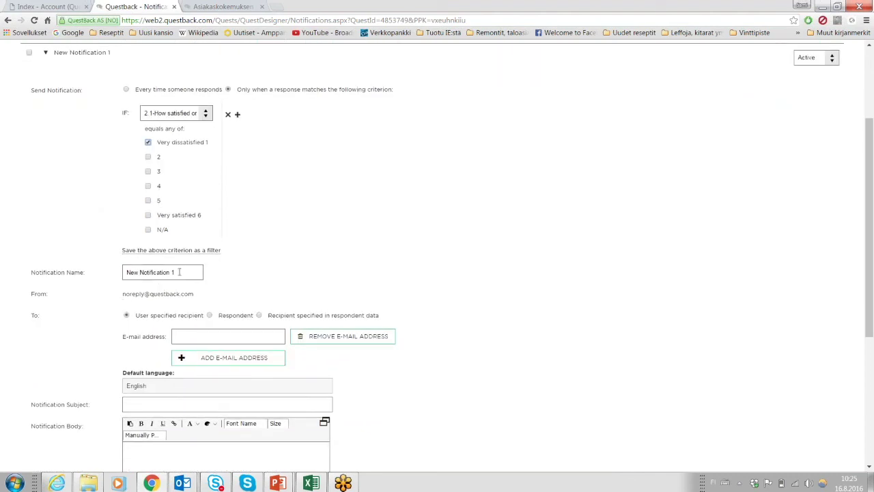
pyautogui.scroll(-1, 77, 263)
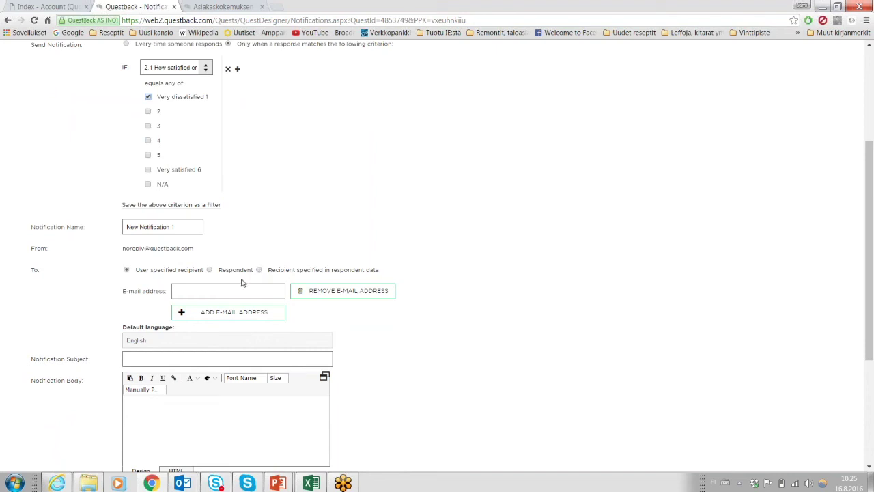
pyautogui.scroll(1, 220, 245)
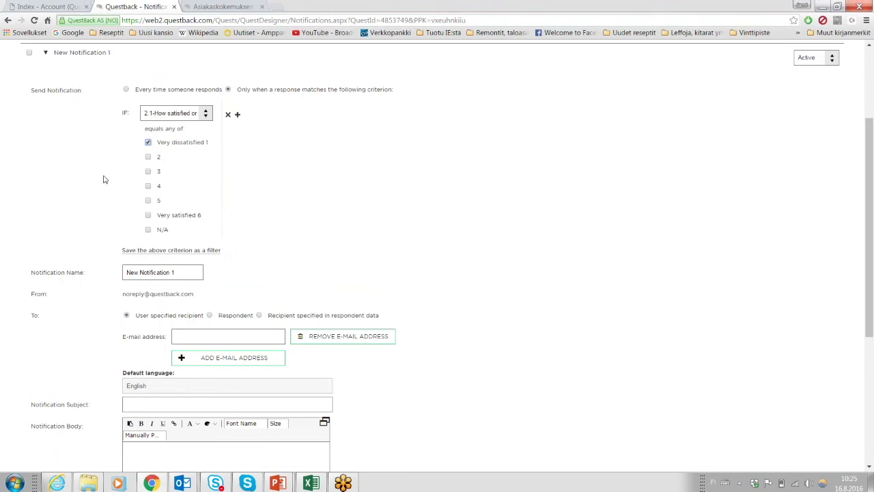
pyautogui.scroll(2, 106, 178)
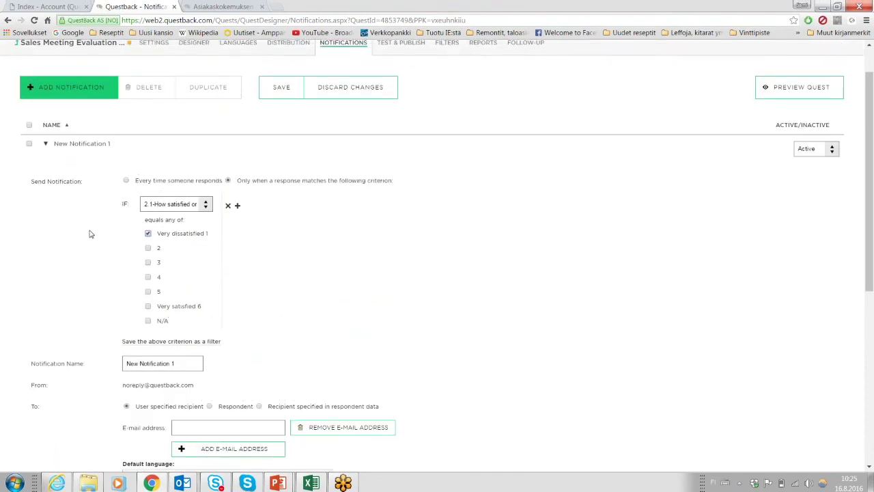
pyautogui.scroll(-1, 91, 192)
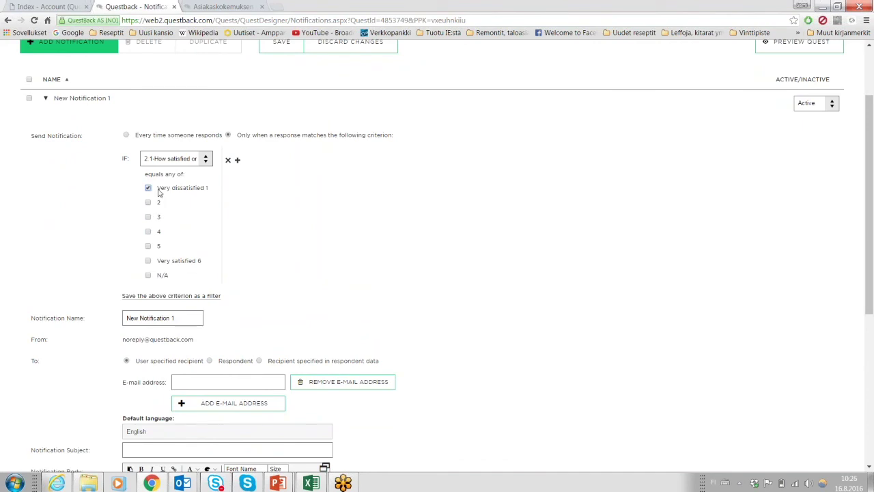
pyautogui.scroll(-2, 158, 193)
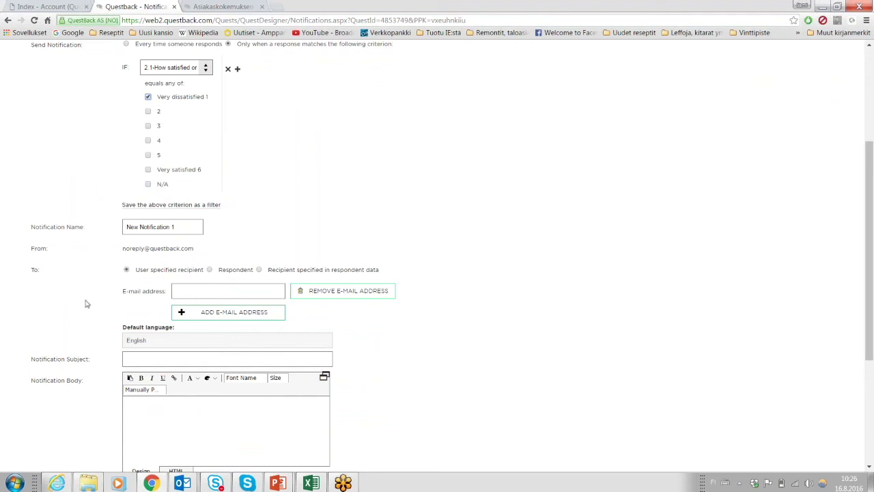
# Enter the sales manager's e-mail as recipient, then discard all unsaved notification changes.
pyautogui.click(183, 291)
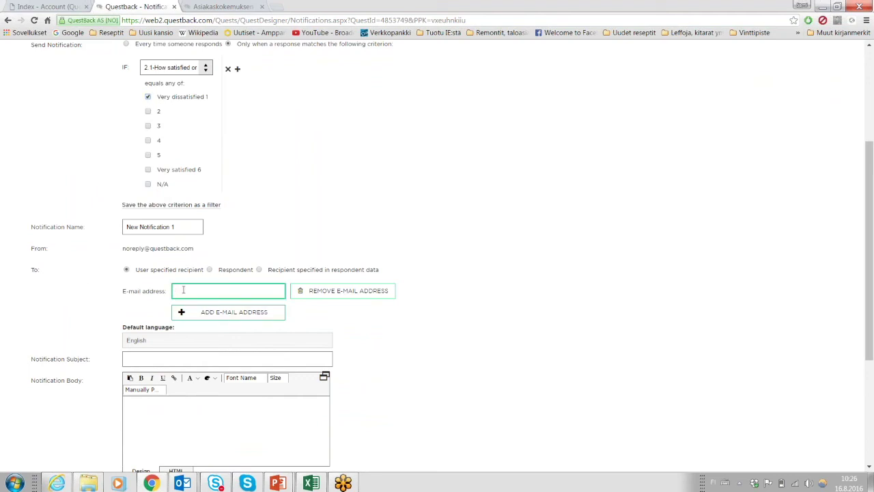
pyautogui.write('salesmanager@email.com')
pyautogui.scroll(-2, 183, 290)
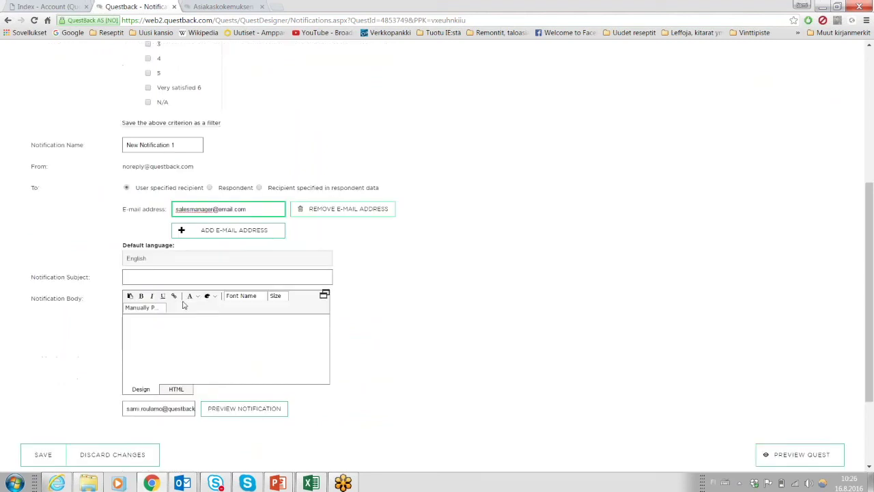
pyautogui.click(165, 268)
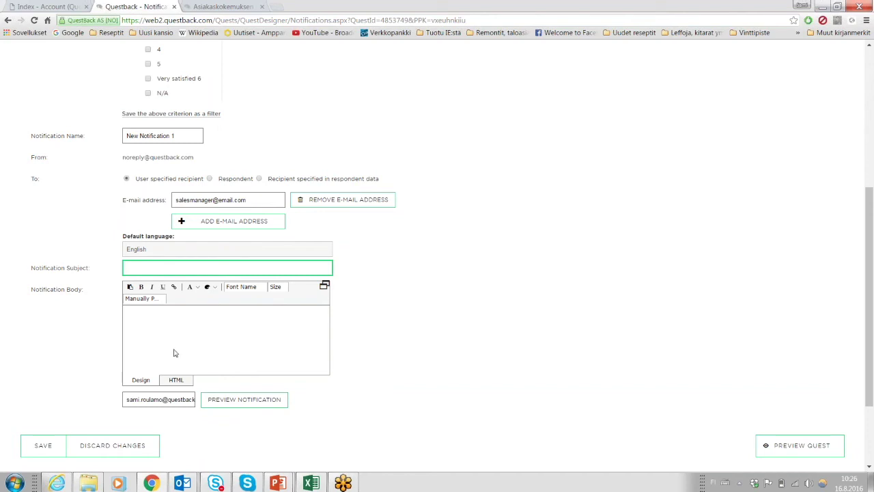
pyautogui.click(175, 322)
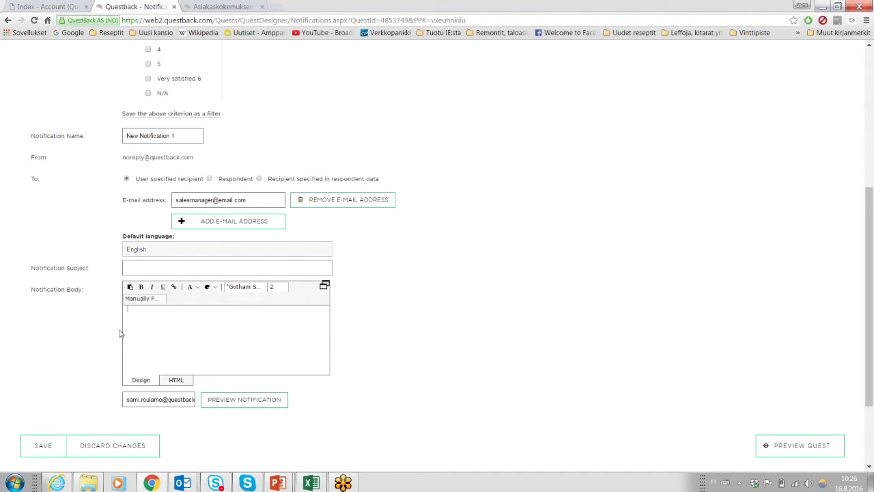
pyautogui.scroll(4, 144, 324)
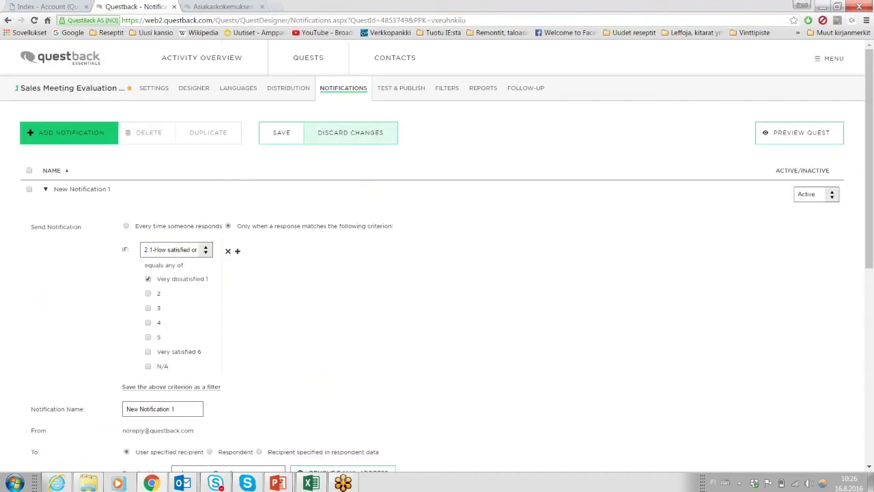
pyautogui.click(327, 138)
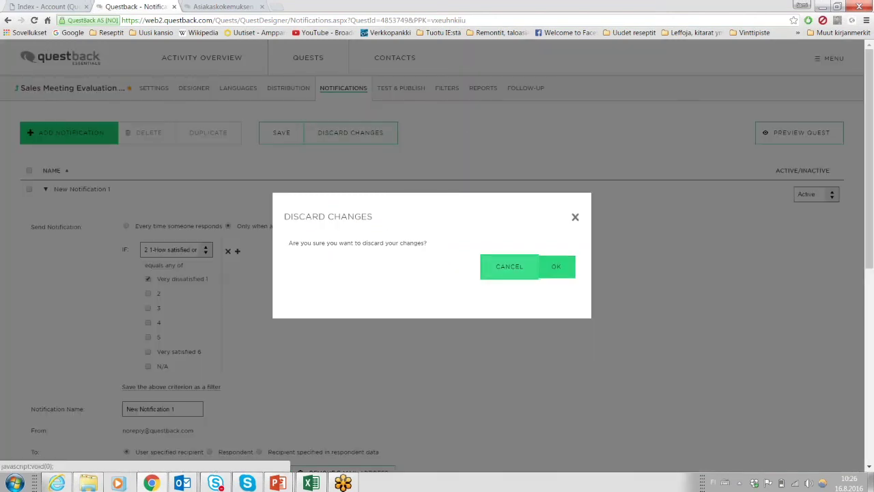
pyautogui.click(556, 267)
# Run Validate Quest on the Test & Publish page to list errors and warnings.
pyautogui.click(401, 87)
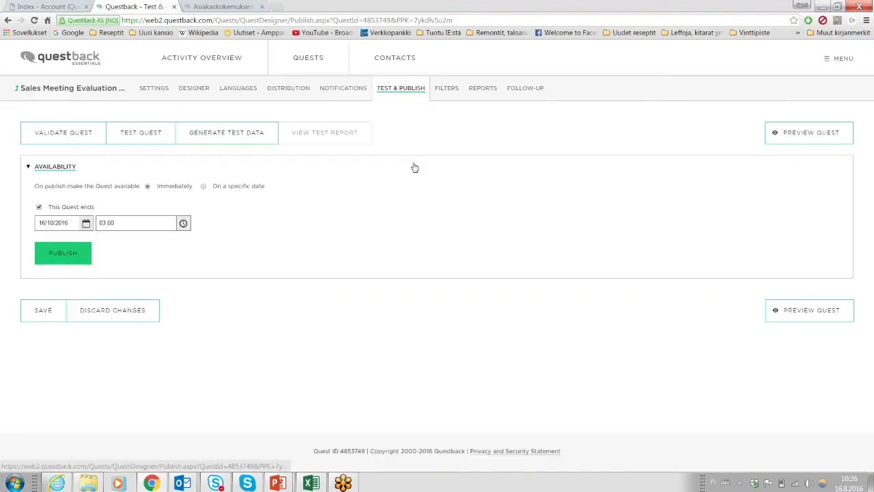
pyautogui.click(69, 137)
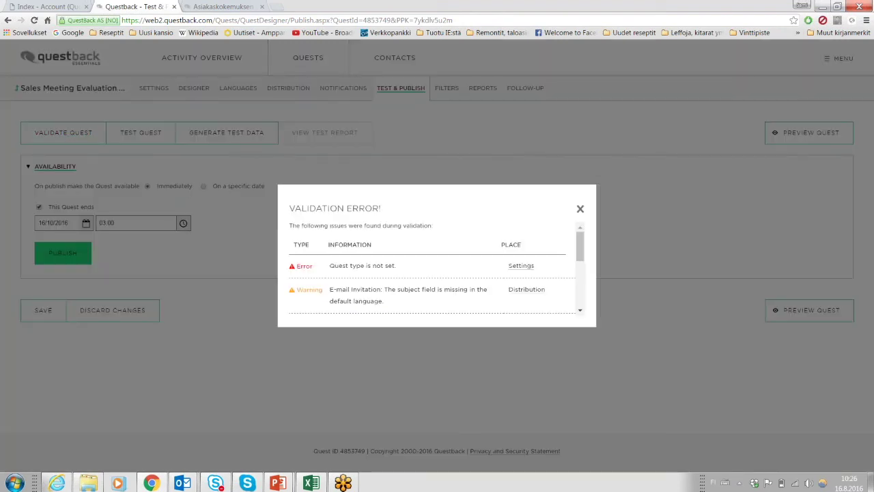
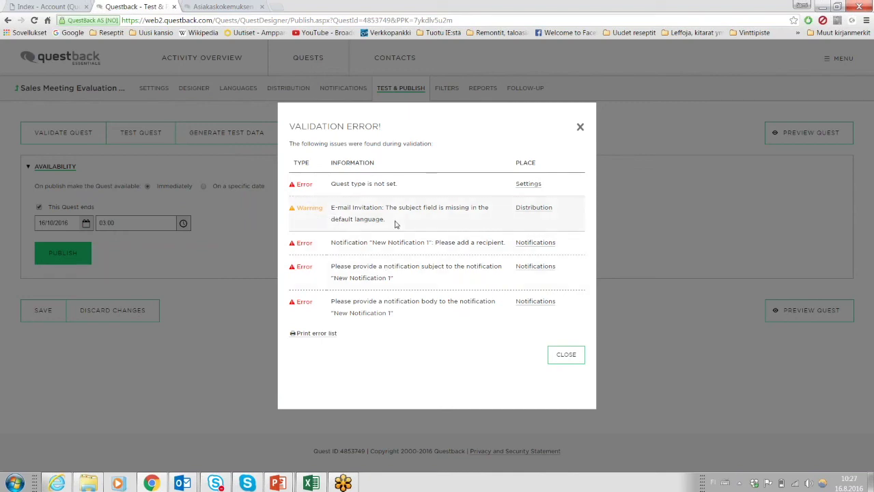
# Read the e-mail subject warning, then close the Validation Error list.
pyautogui.moveTo(392, 229); pyautogui.dragTo(333, 203)
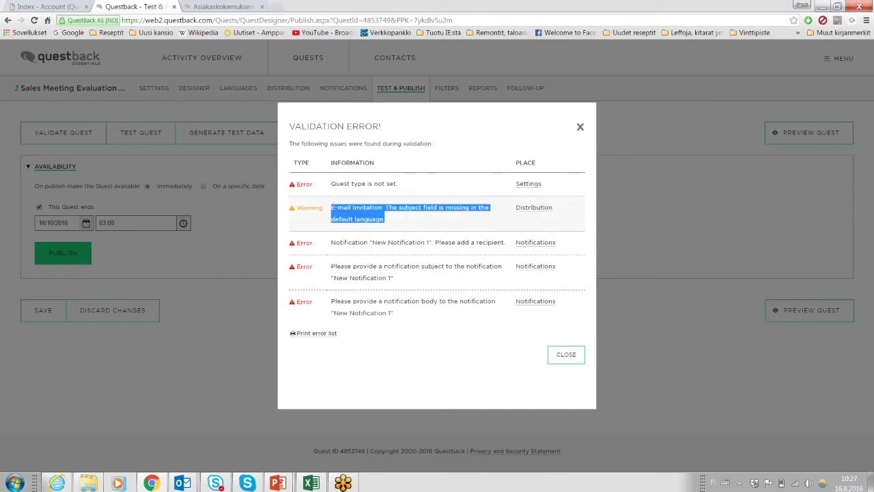
pyautogui.click(388, 222)
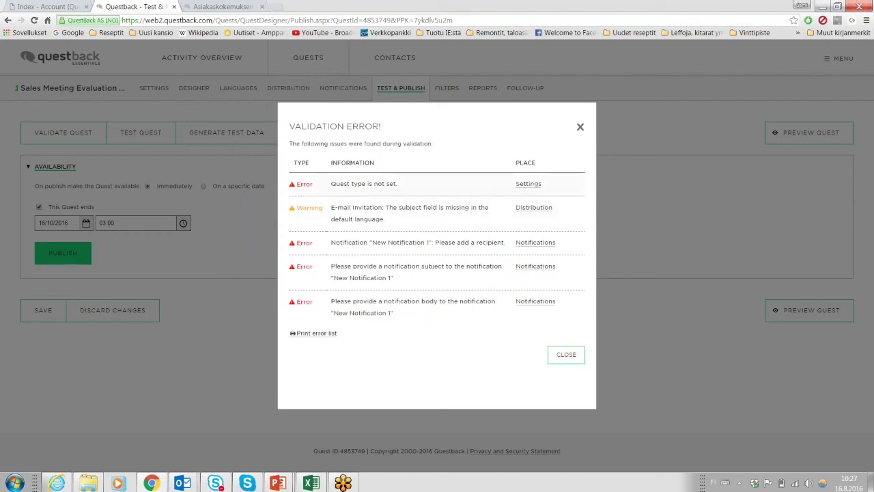
pyautogui.click(555, 360)
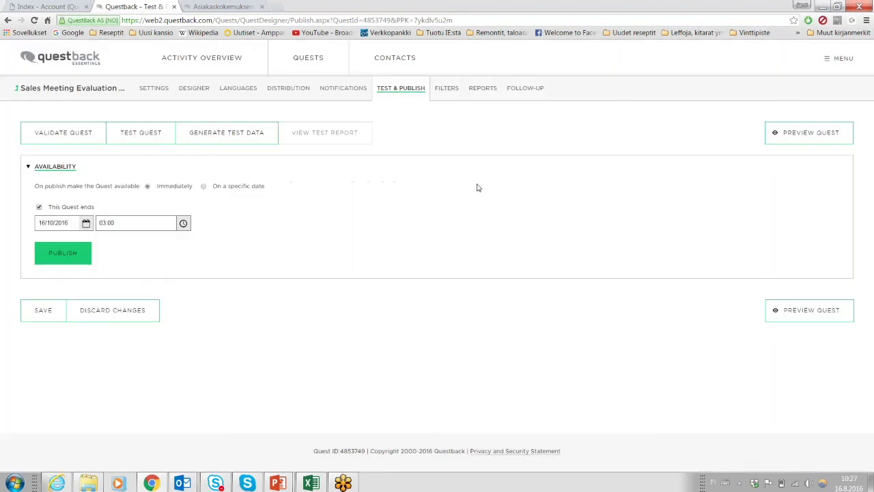
# Delete New Notification 1 from the quest's notifications.
pyautogui.click(344, 88)
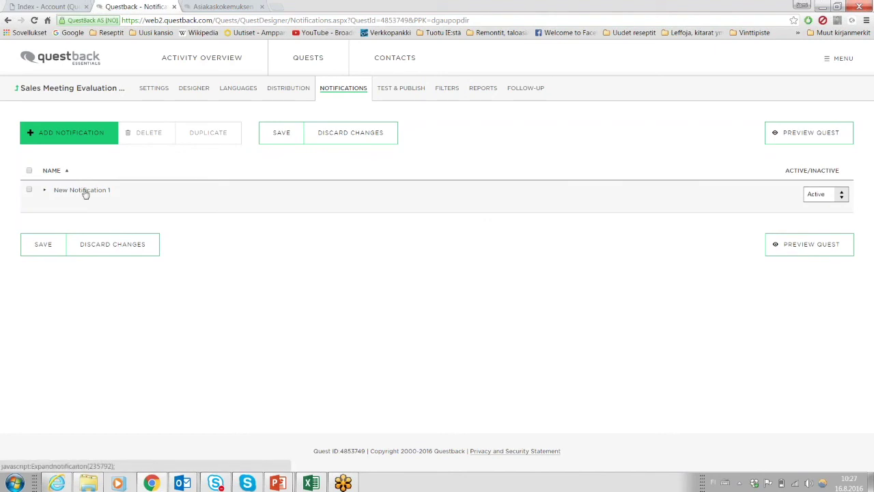
pyautogui.click(30, 191)
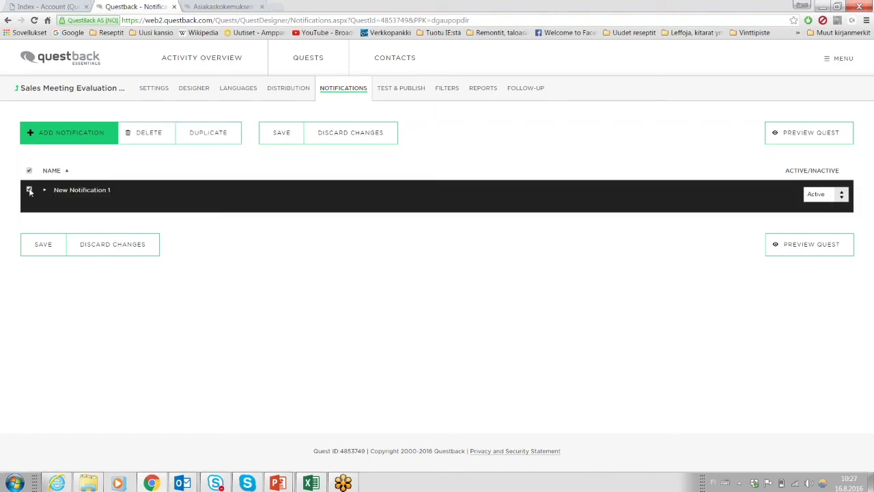
pyautogui.click(147, 132)
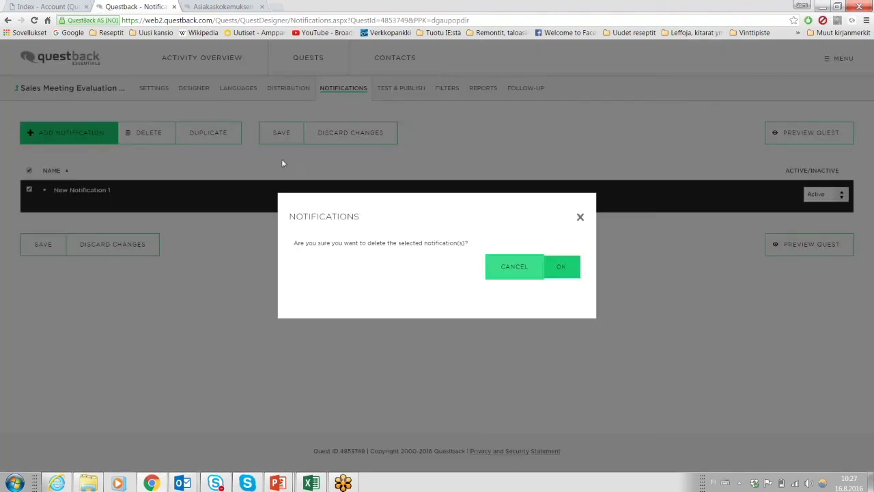
pyautogui.click(561, 266)
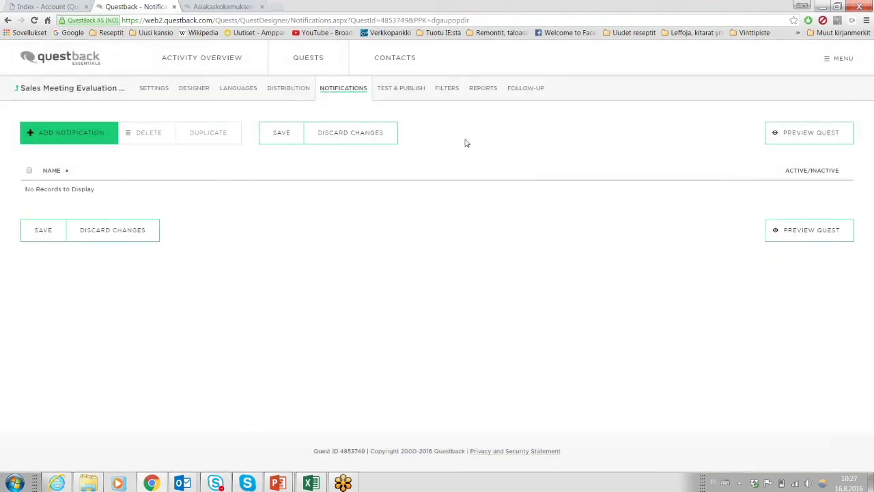
# Set the quest type to Customer feedback (VoC), save, and return to Test & Publish.
pyautogui.click(153, 93)
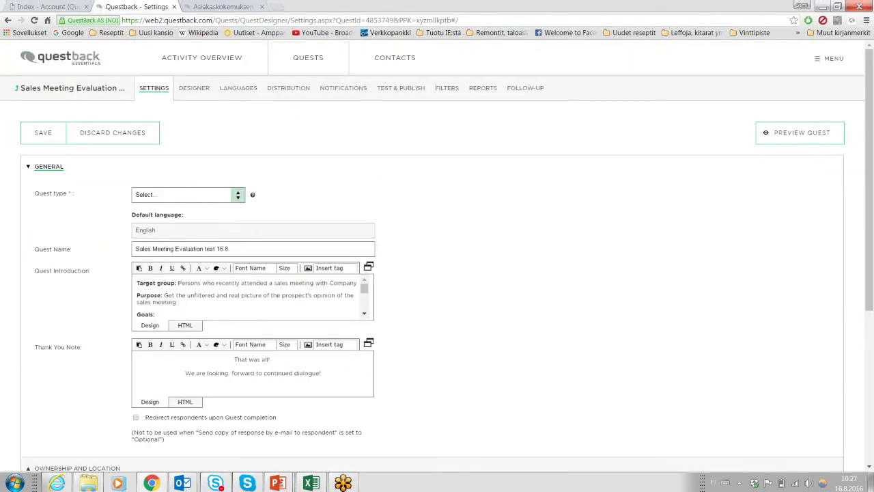
pyautogui.click(192, 197)
pyautogui.click(190, 236)
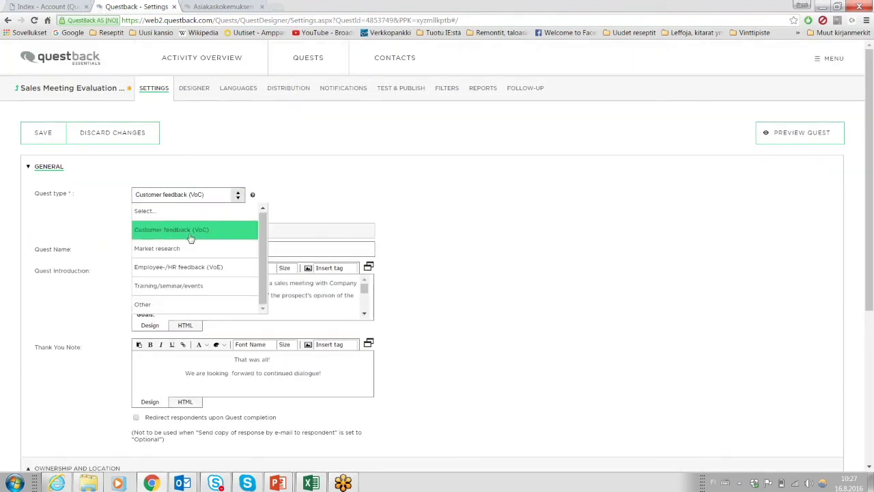
pyautogui.click(39, 142)
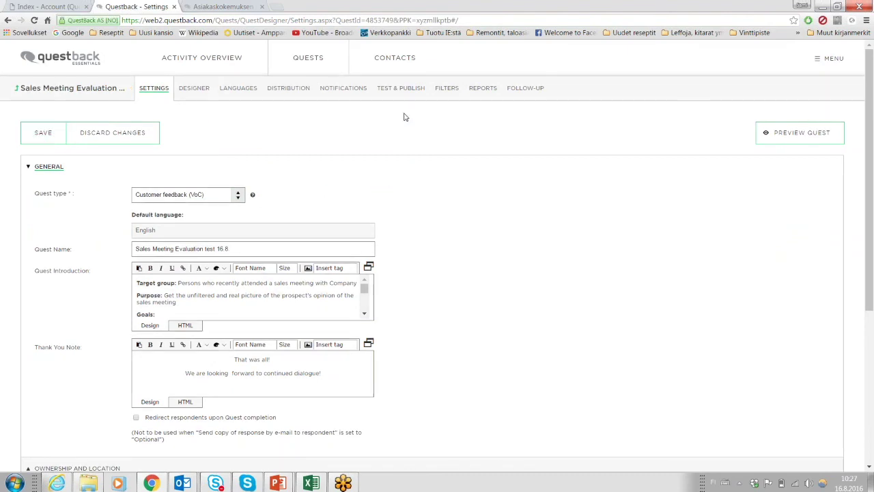
pyautogui.click(406, 89)
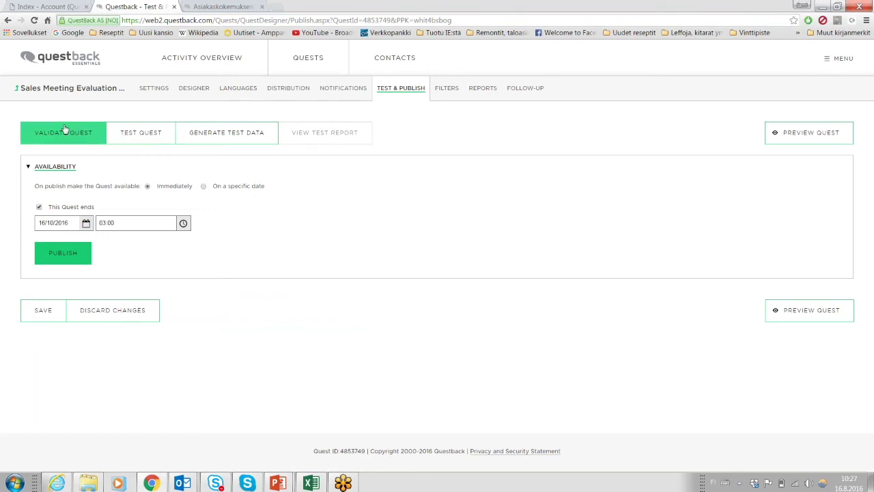
pyautogui.click(64, 132)
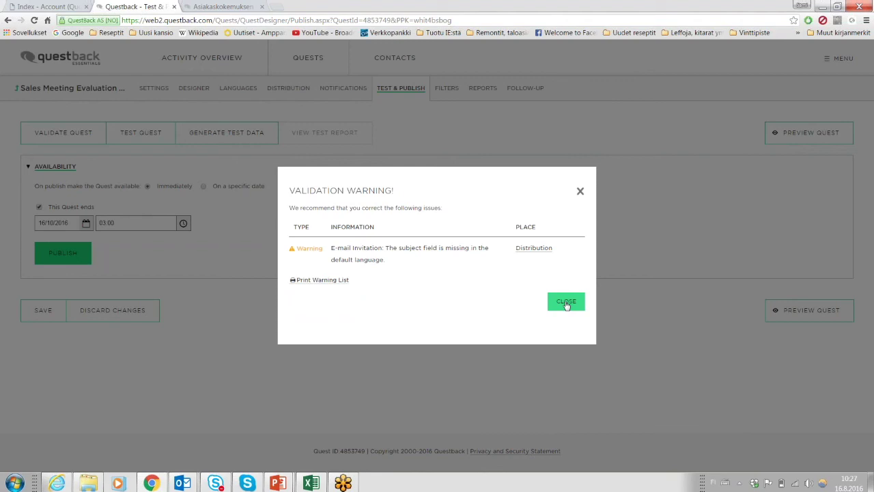
pyautogui.click(566, 304)
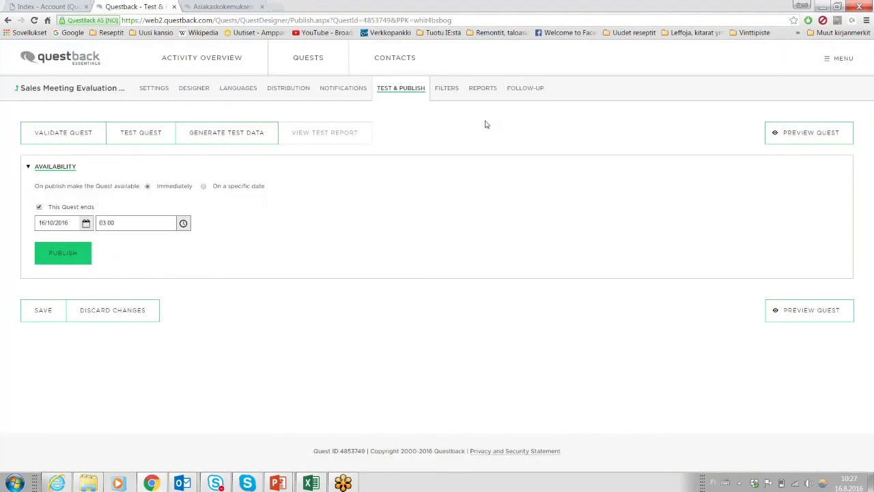
pyautogui.click(141, 132)
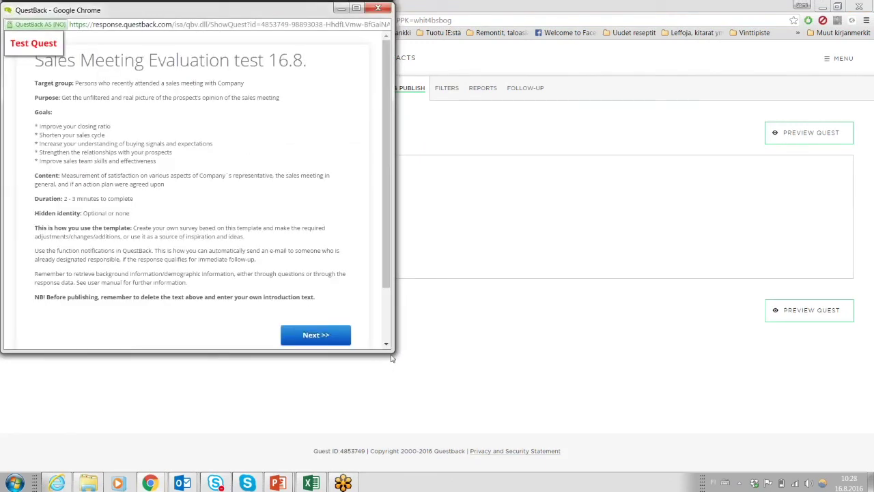
pyautogui.moveTo(395, 357); pyautogui.dragTo(488, 458)
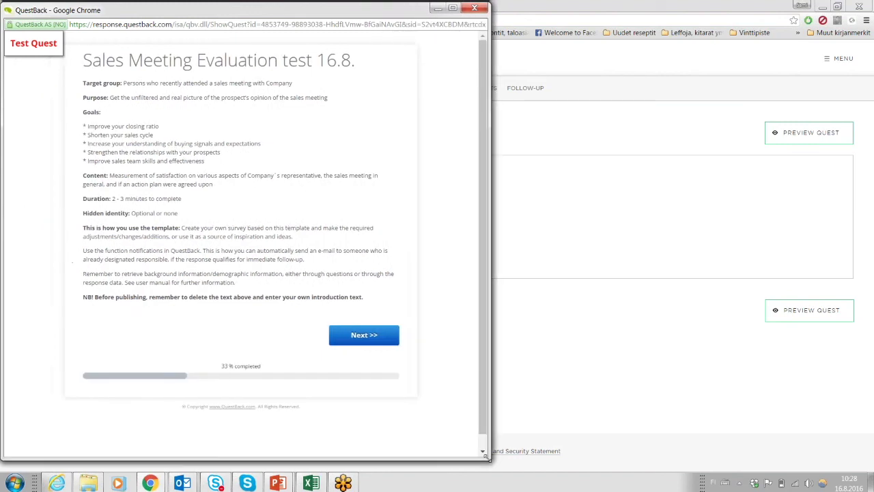
pyautogui.moveTo(287, 12); pyautogui.dragTo(543, 44)
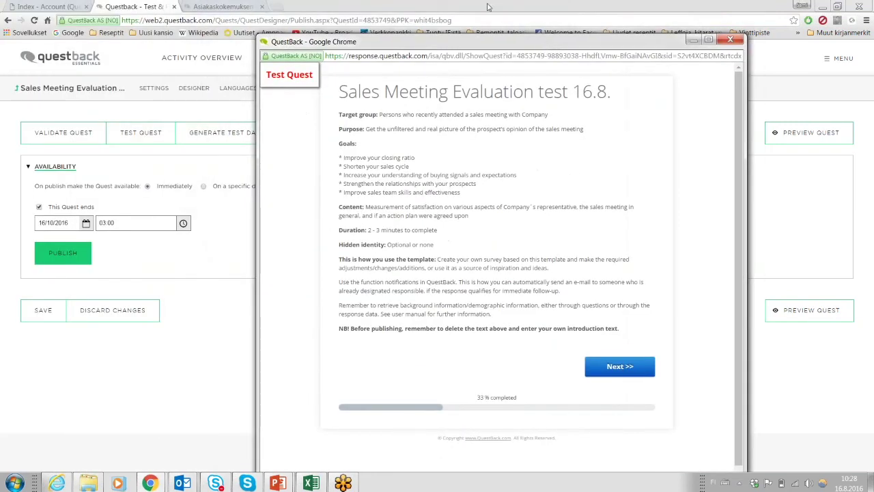
pyautogui.moveTo(484, 44); pyautogui.dragTo(413, 31)
pyautogui.click(415, 43)
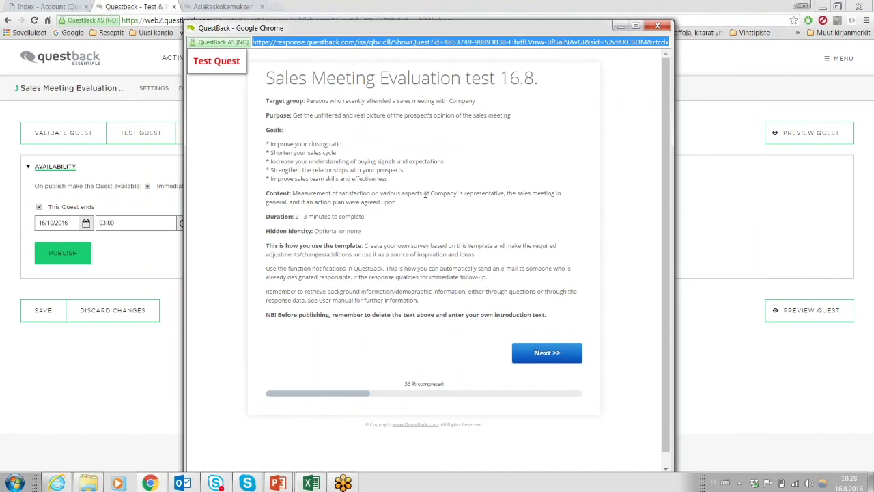
pyautogui.click(538, 355)
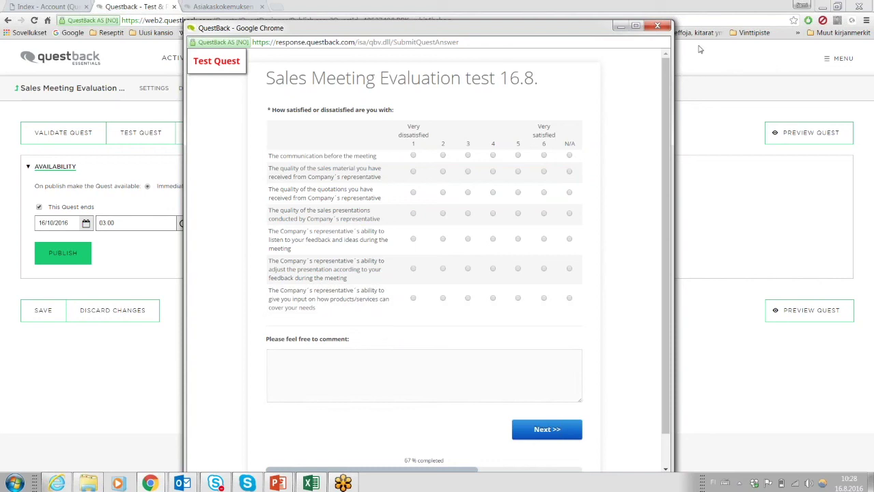
pyautogui.click(660, 27)
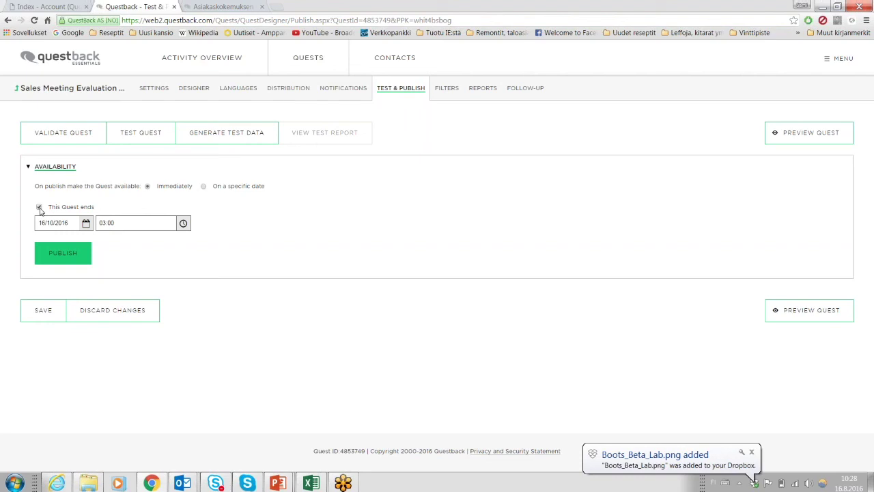
# Turn off the quest end date, generate 50 test responses, and open the Reports page.
pyautogui.click(39, 207)
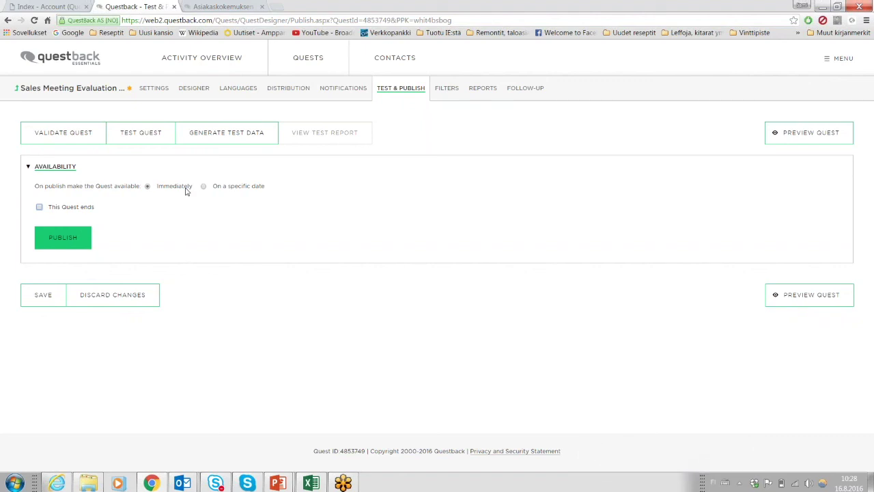
pyautogui.click(238, 137)
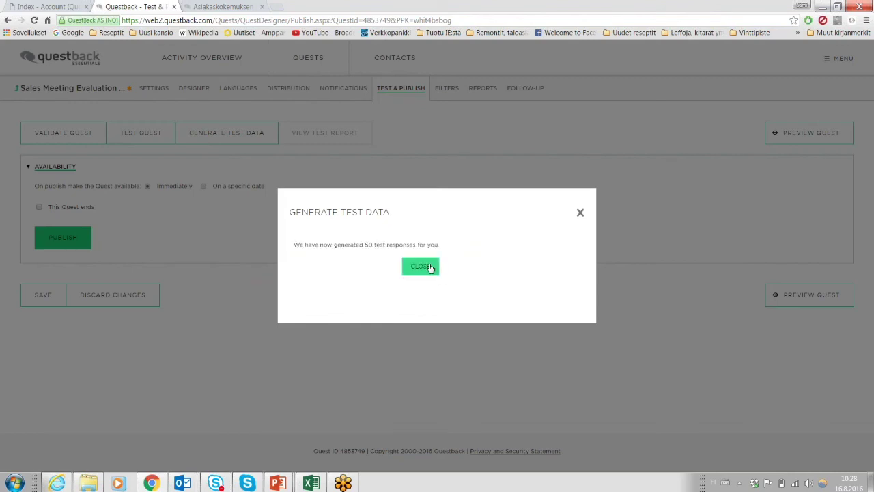
pyautogui.click(421, 266)
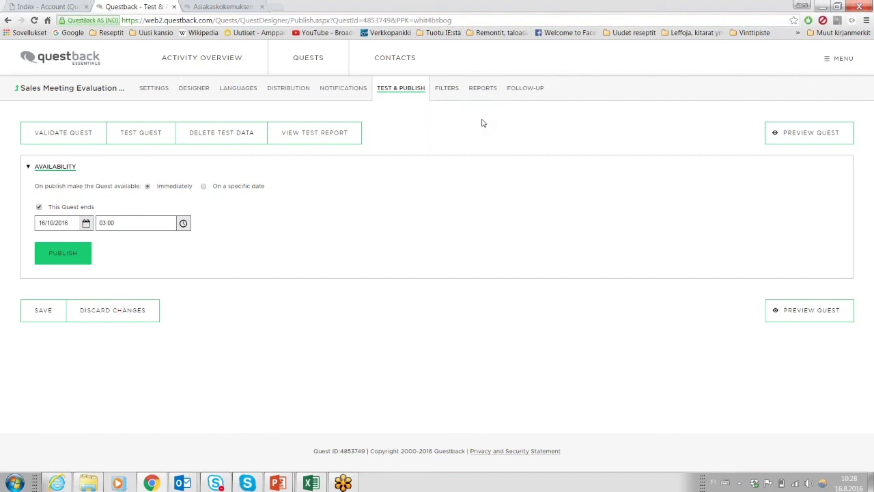
pyautogui.click(482, 90)
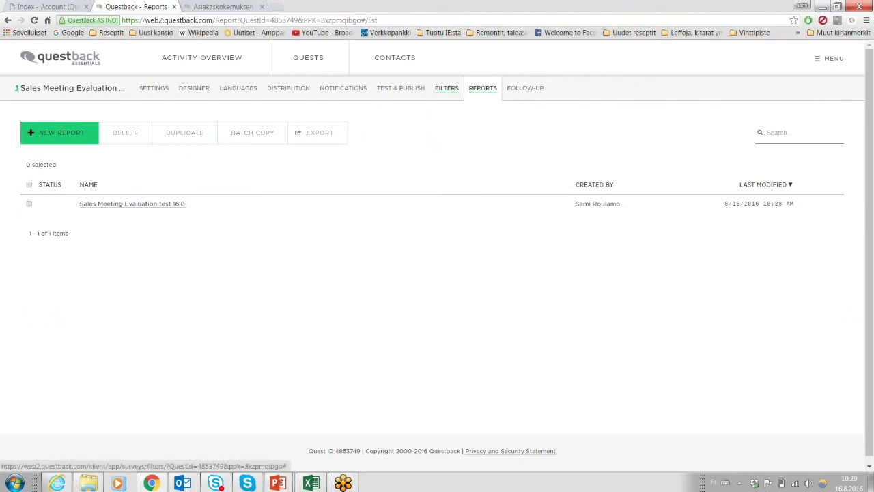
# Start a new value filter and choose the single-condition filter type.
pyautogui.click(446, 87)
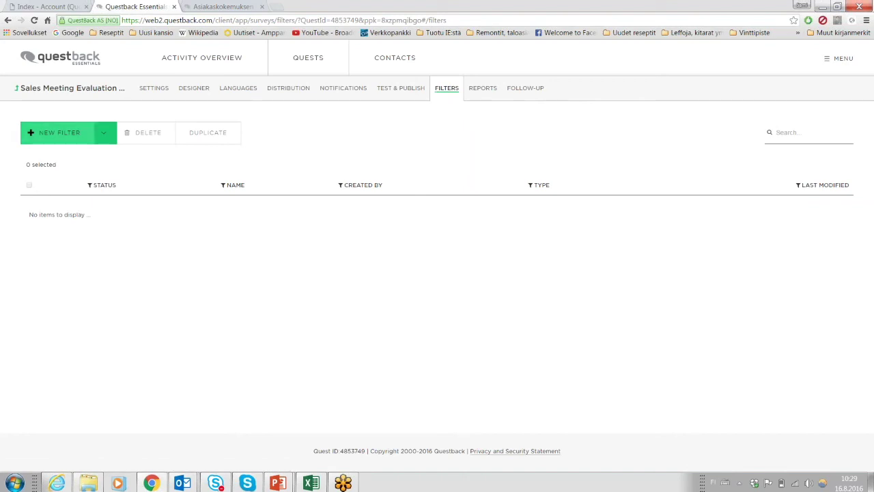
pyautogui.click(58, 132)
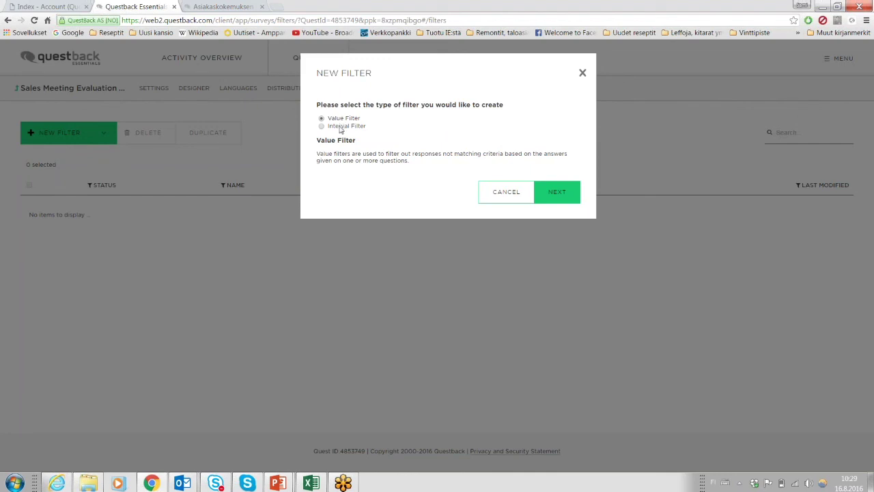
pyautogui.click(341, 127)
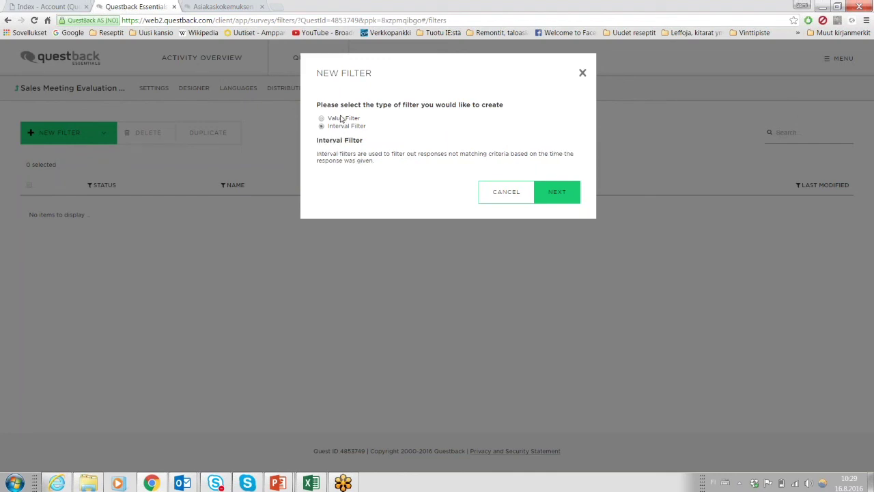
pyautogui.click(341, 120)
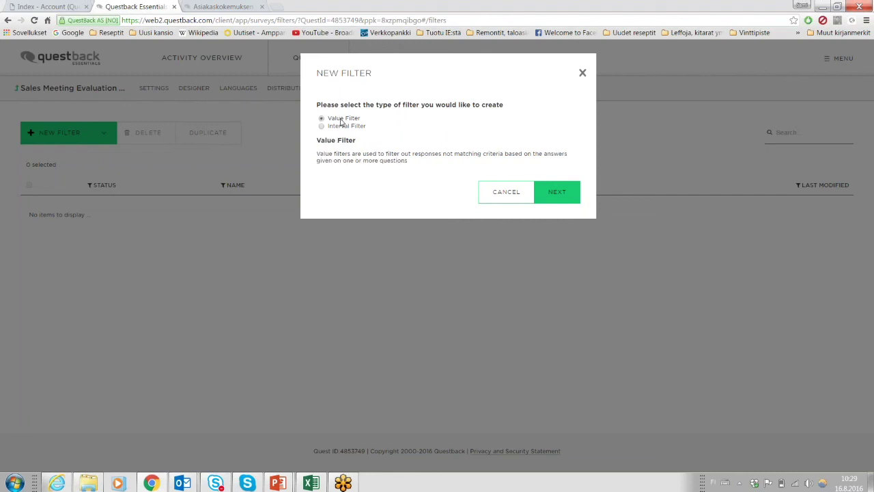
pyautogui.click(555, 199)
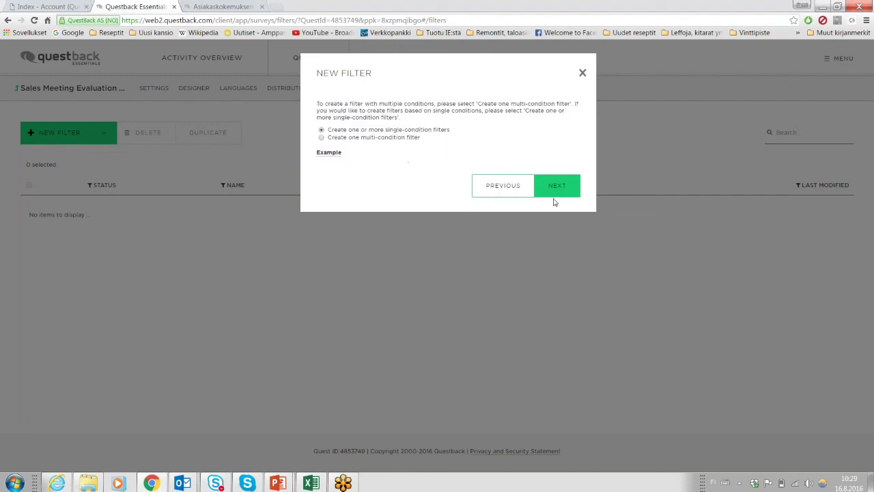
pyautogui.click(331, 152)
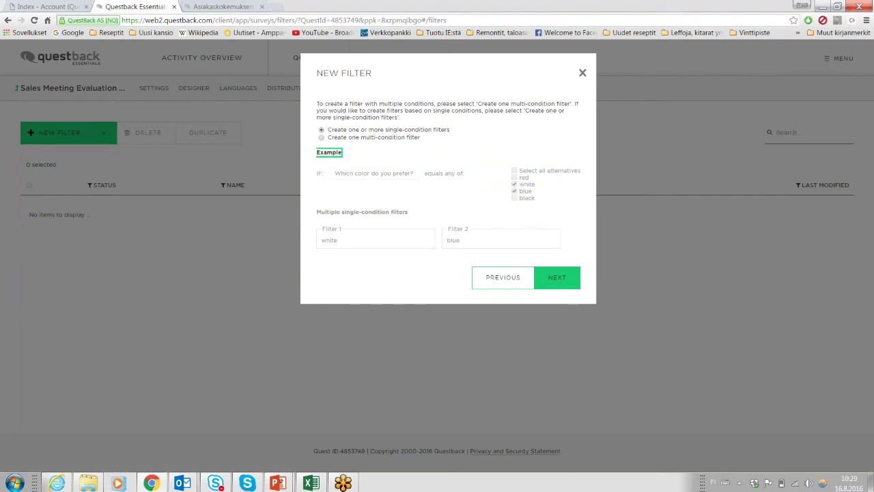
pyautogui.click(322, 137)
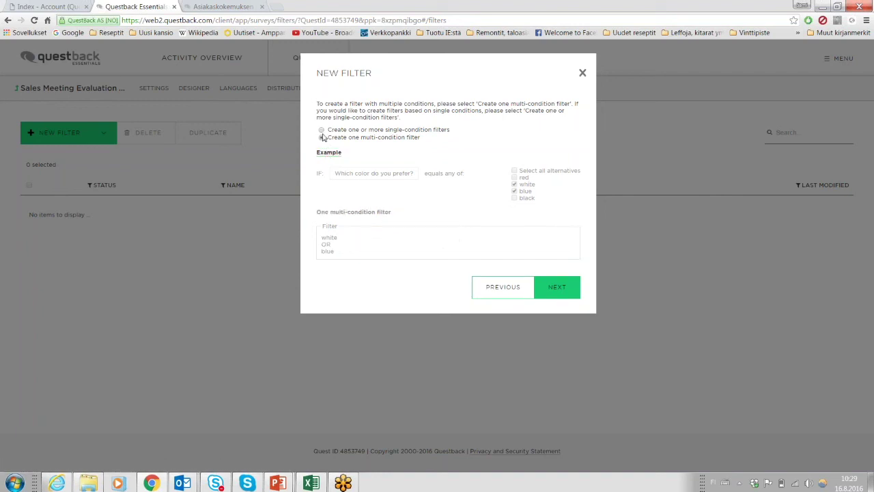
pyautogui.click(322, 129)
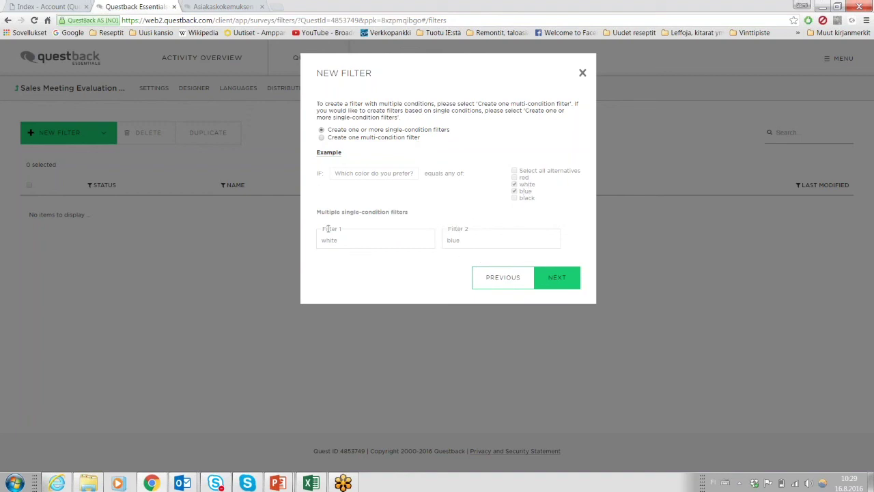
pyautogui.click(322, 139)
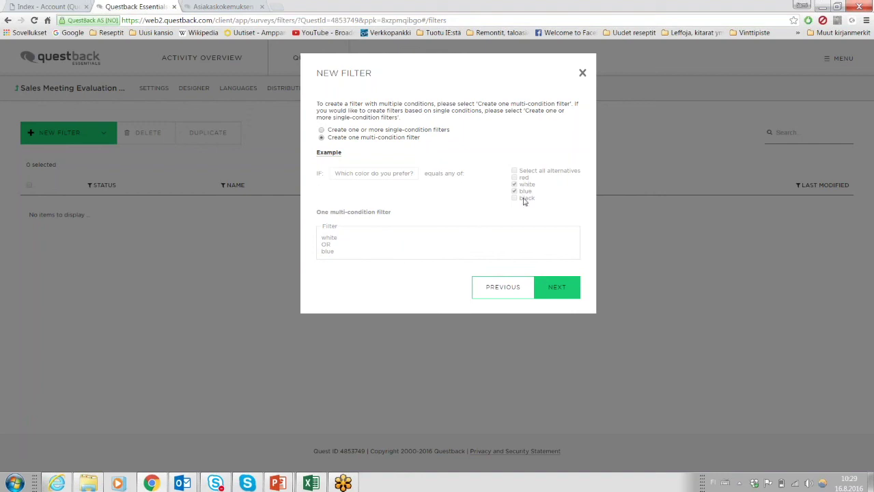
pyautogui.click(433, 132)
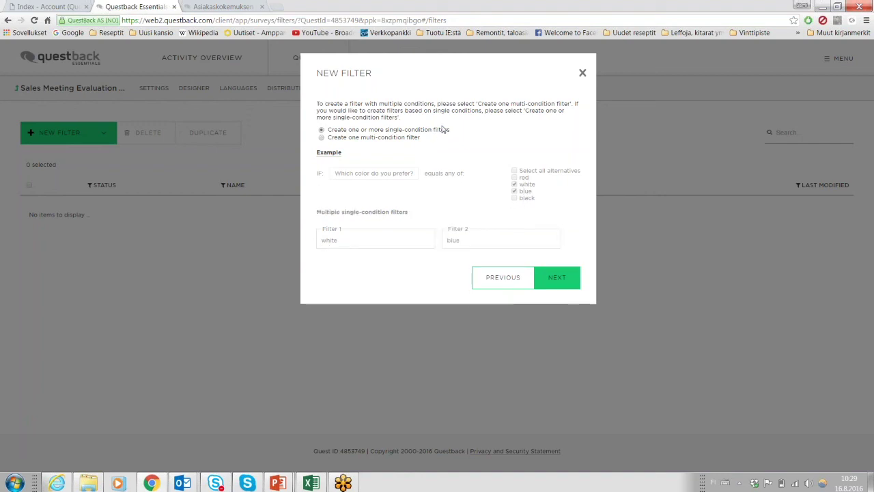
pyautogui.click(556, 279)
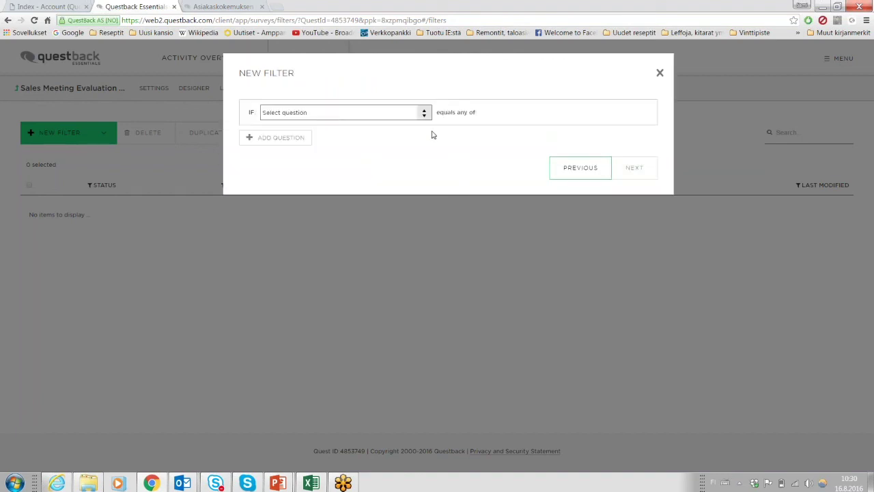
# Base the filter on question 9. Salesperson = Myyjä 1 and save it as 'Salesperson 1'.
pyautogui.click(424, 114)
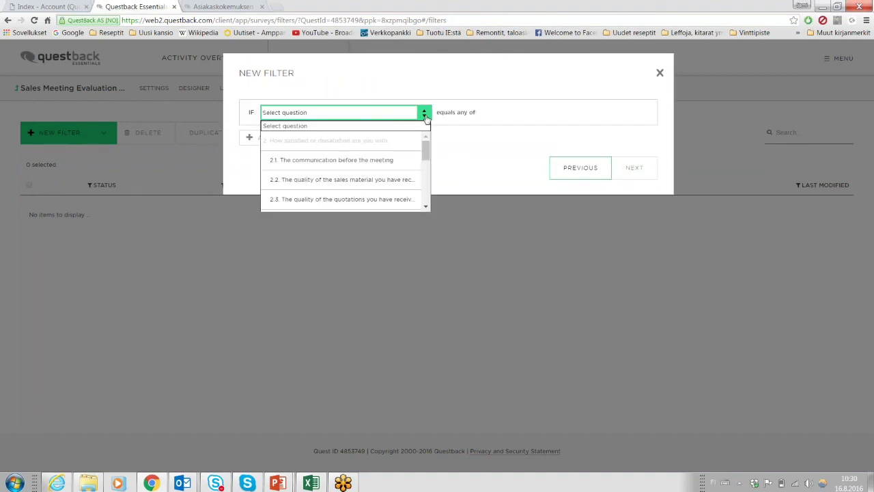
pyautogui.scroll(-5, 378, 170)
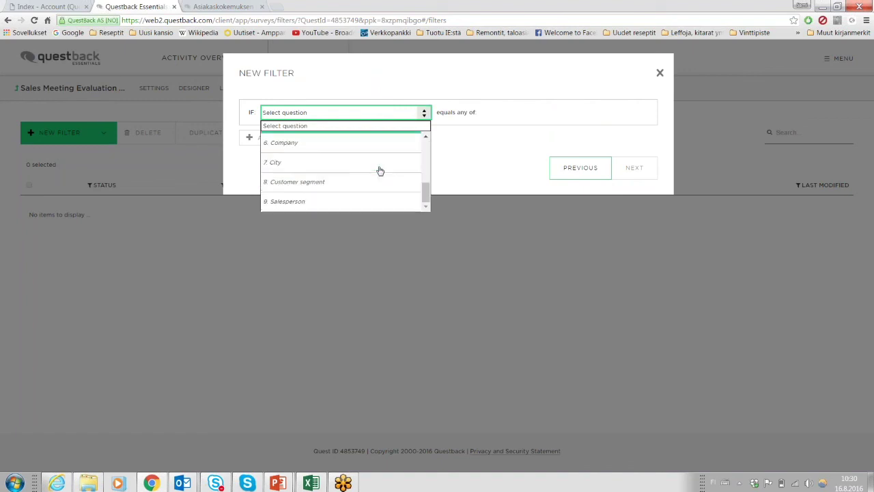
pyautogui.click(383, 203)
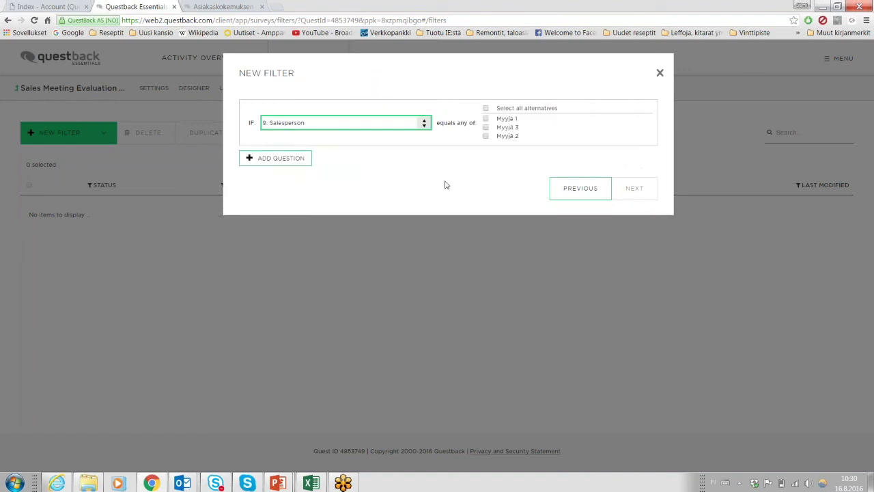
pyautogui.click(485, 119)
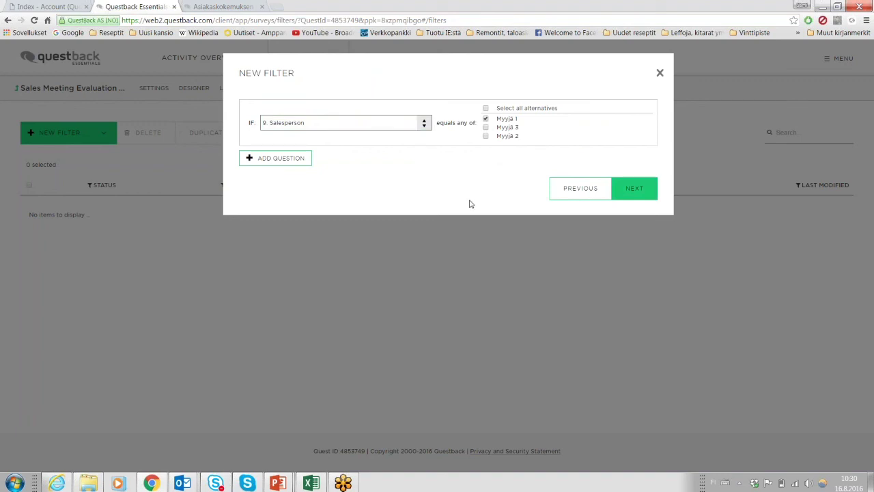
pyautogui.click(634, 196)
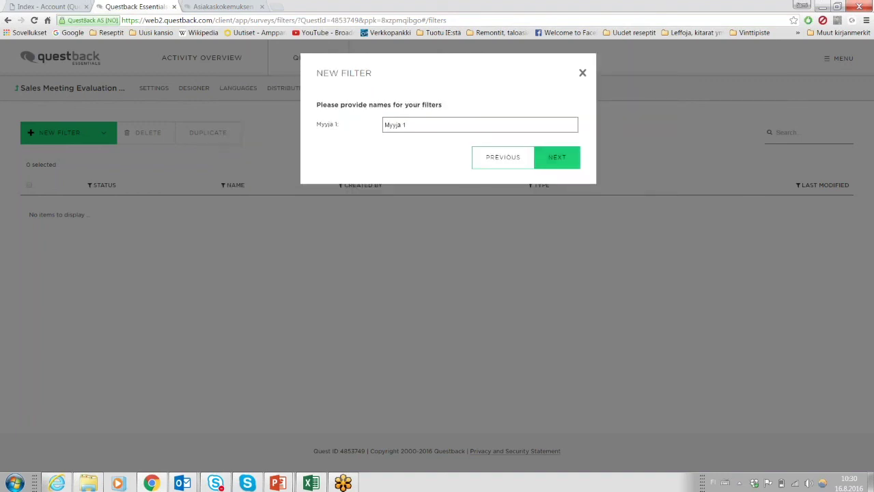
pyautogui.tripleClick(502, 124)
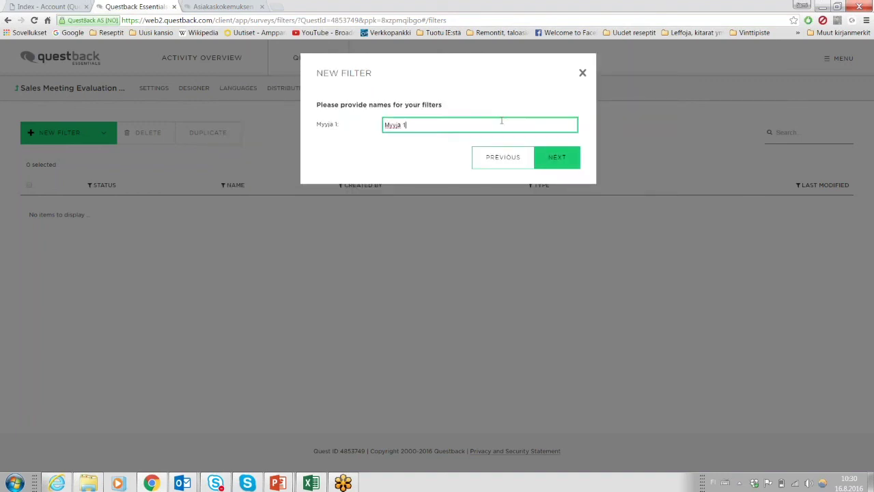
pyautogui.write('Salesperson 1')
pyautogui.click(557, 157)
pyautogui.click(561, 146)
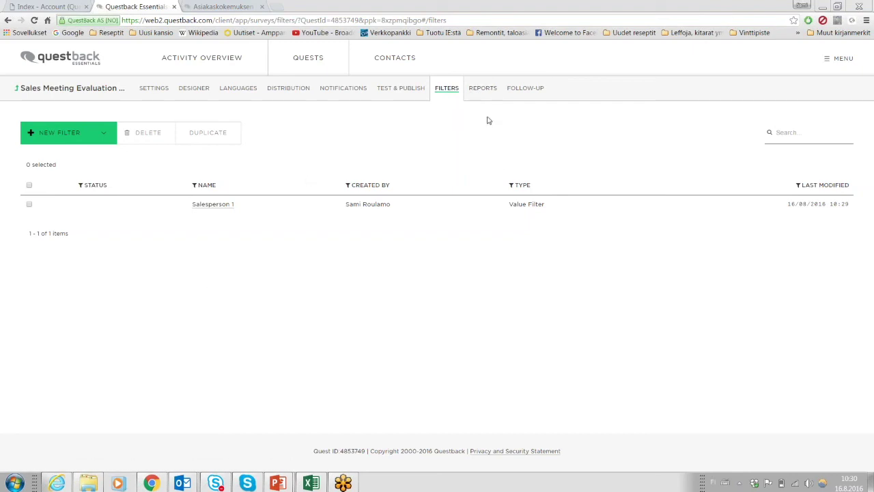
# Create a new Public report named 'Test 16.8.' and save it.
pyautogui.click(483, 88)
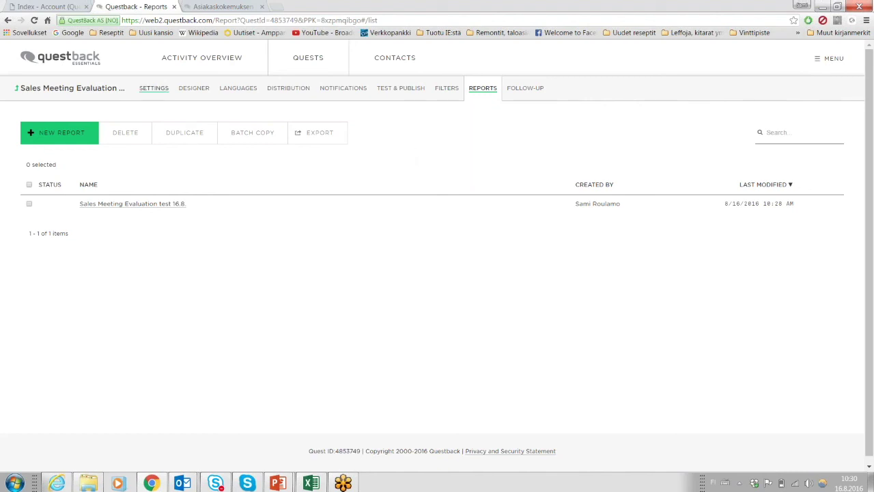
pyautogui.click(52, 136)
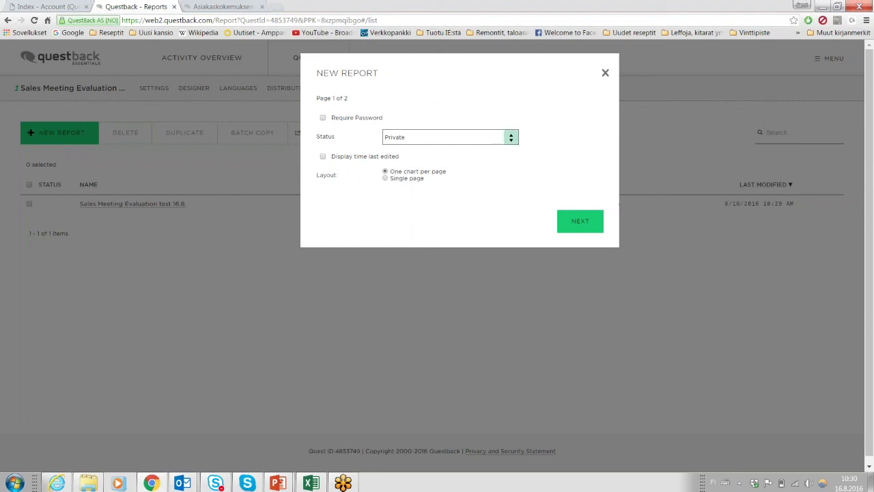
pyautogui.click(417, 140)
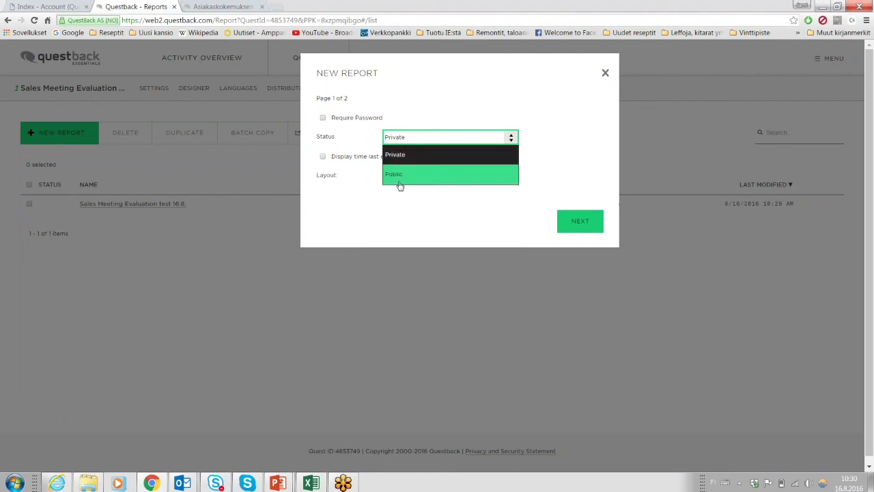
pyautogui.click(402, 177)
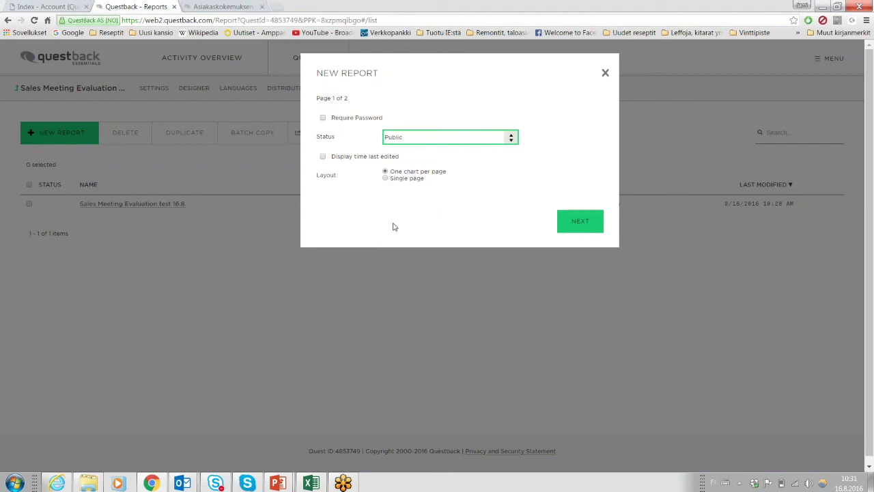
pyautogui.click(576, 223)
pyautogui.click(450, 118)
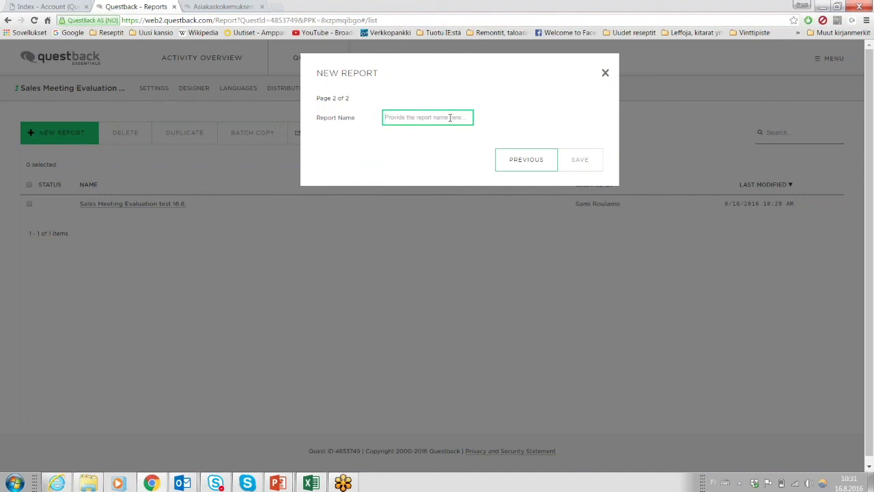
pyautogui.write('Test 16.8.')
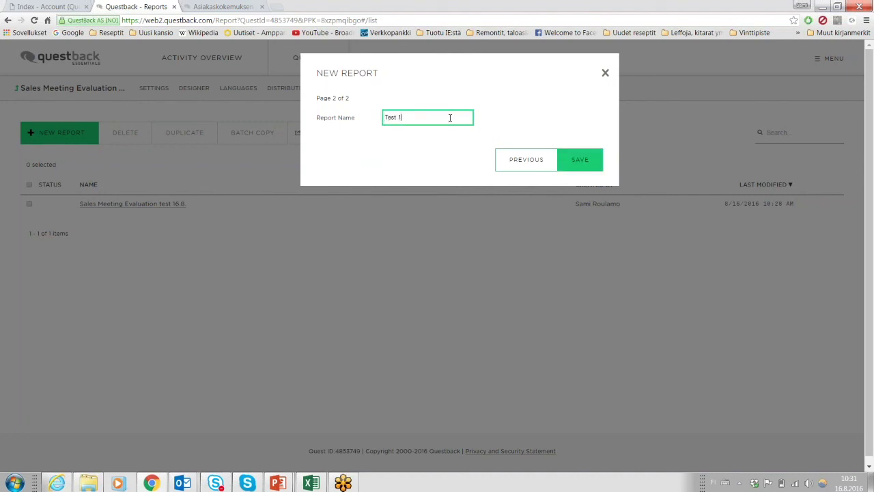
pyautogui.click(584, 152)
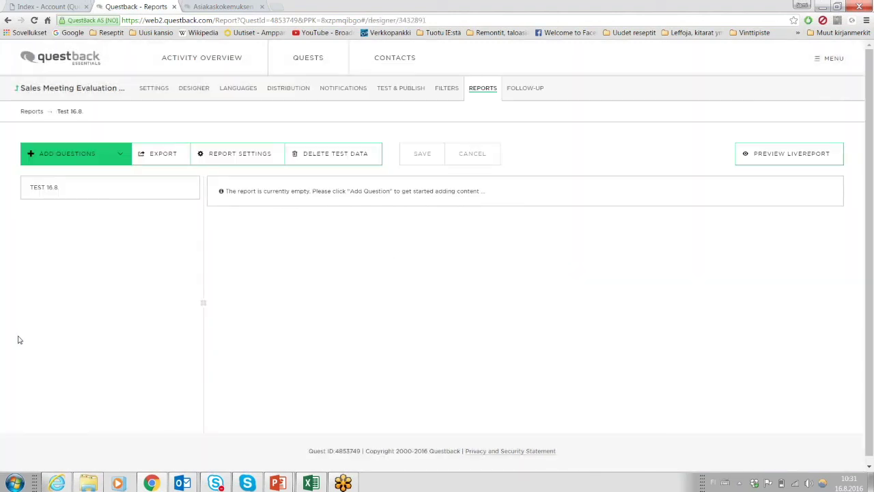
# Add all survey questions to the Test 16.8. report using Select all.
pyautogui.click(76, 155)
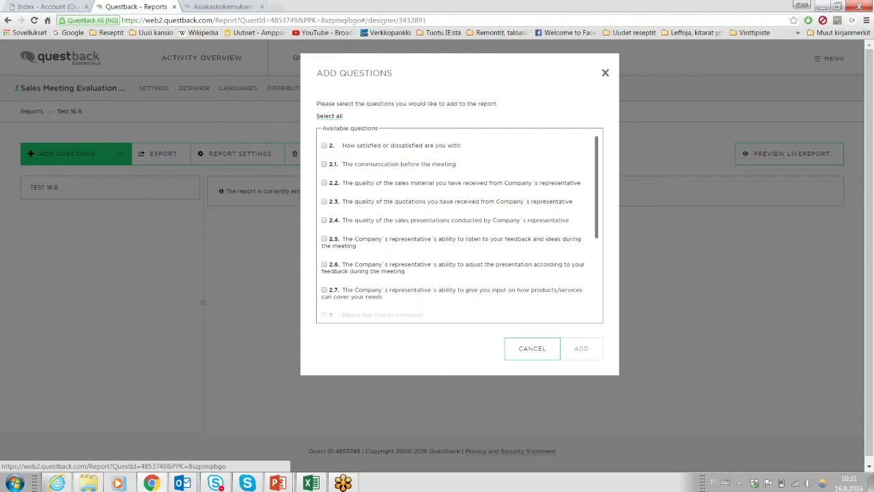
pyautogui.click(329, 116)
pyautogui.scroll(-4, 347, 181)
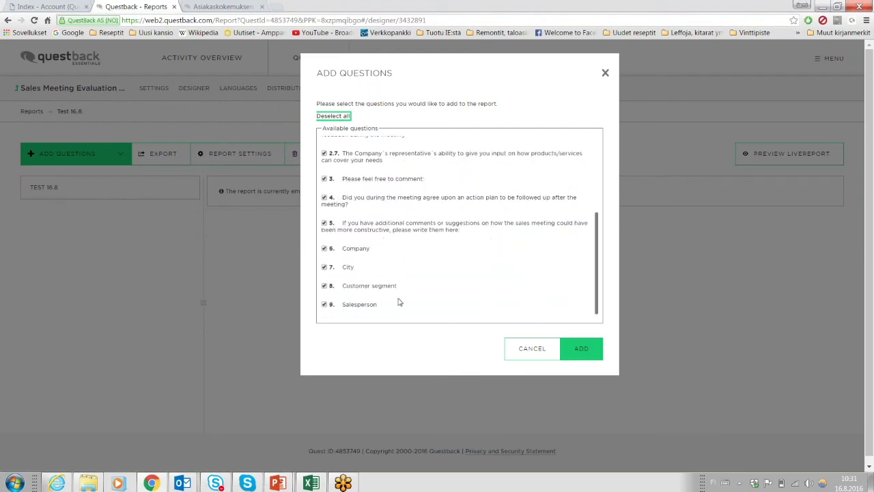
pyautogui.scroll(3, 400, 303)
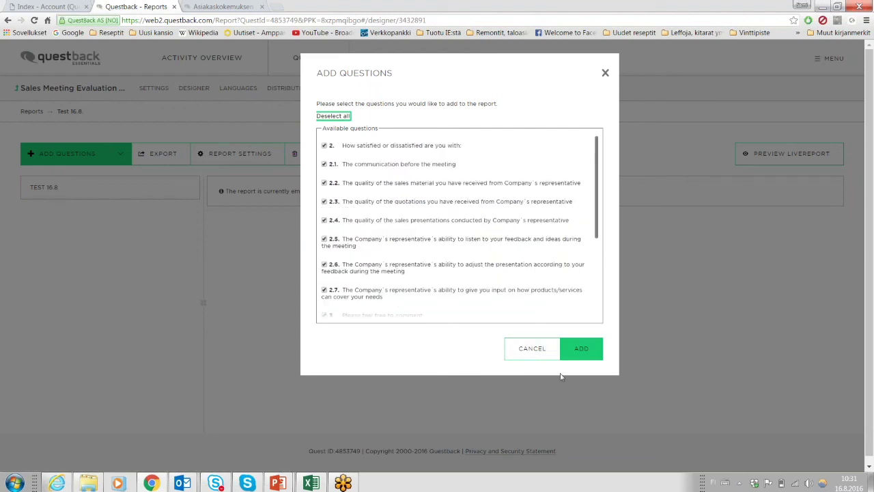
pyautogui.click(579, 350)
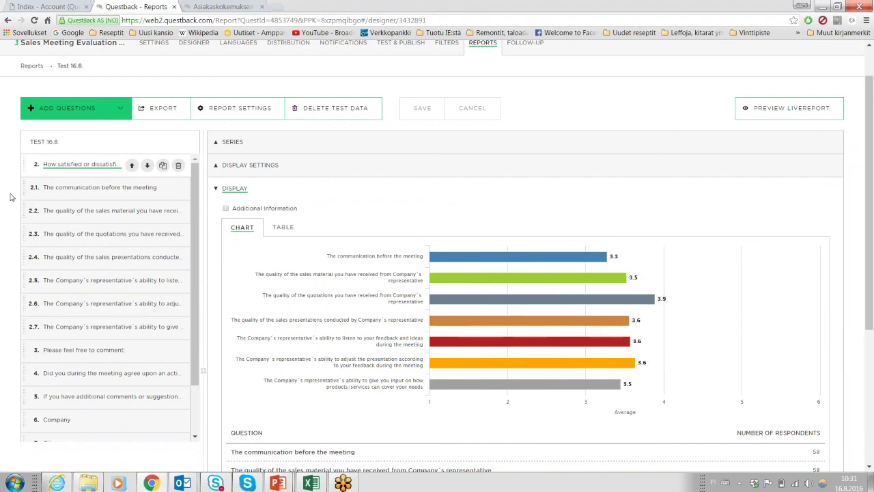
# Expand Display and review question 2's averages (3.3–3.9) from 50 respondents each.
pyautogui.click(217, 190)
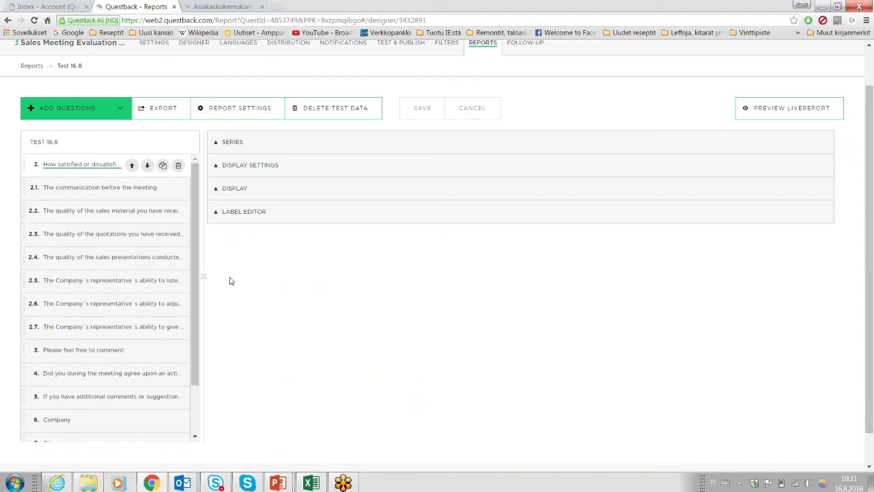
pyautogui.click(215, 167)
pyautogui.scroll(-1, 437, 273)
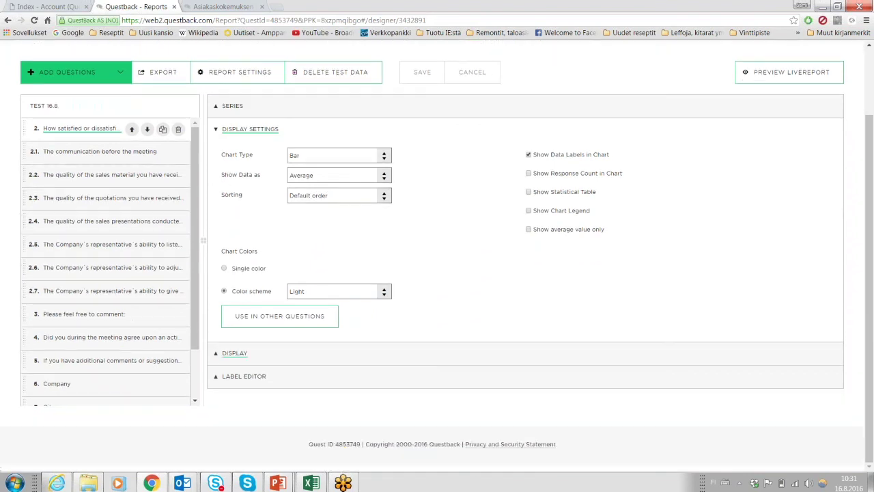
pyautogui.click(213, 355)
pyautogui.scroll(-1, 247, 190)
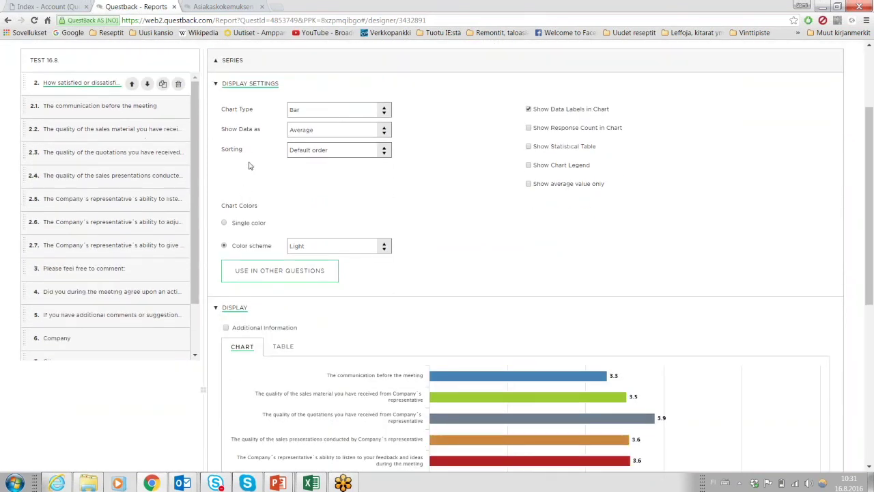
pyautogui.scroll(1, 249, 166)
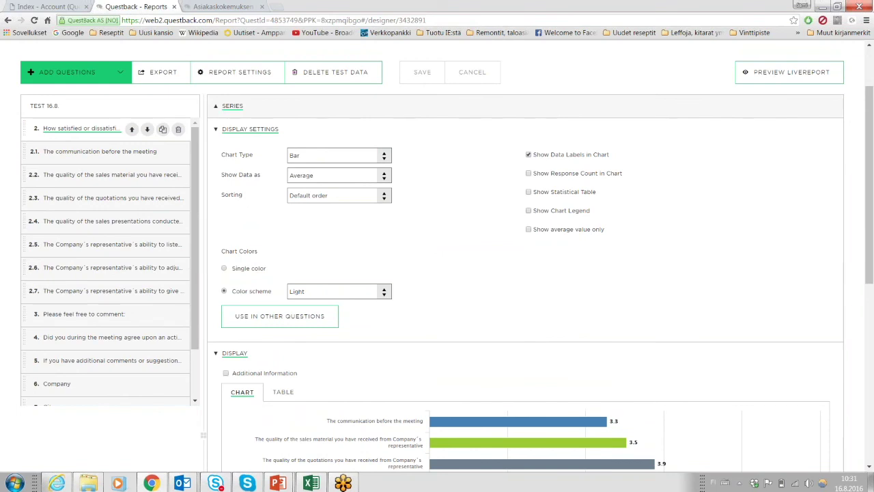
pyautogui.scroll(-1, 279, 287)
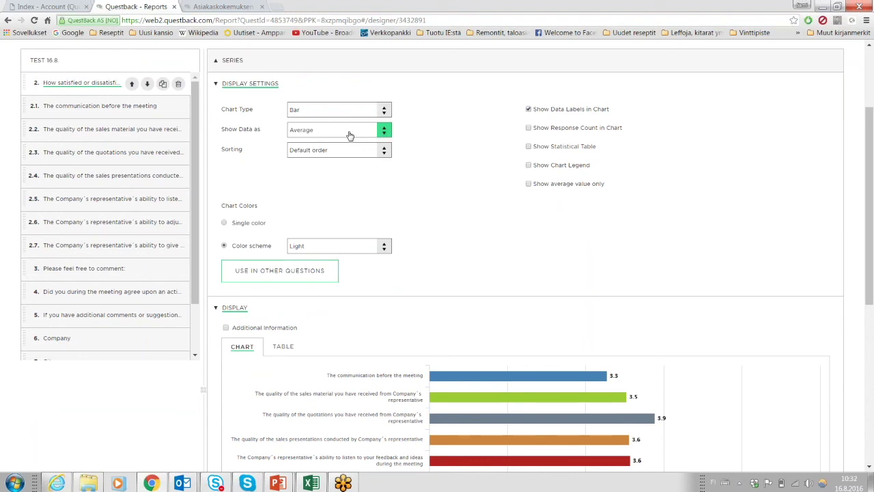
pyautogui.scroll(-2, 273, 153)
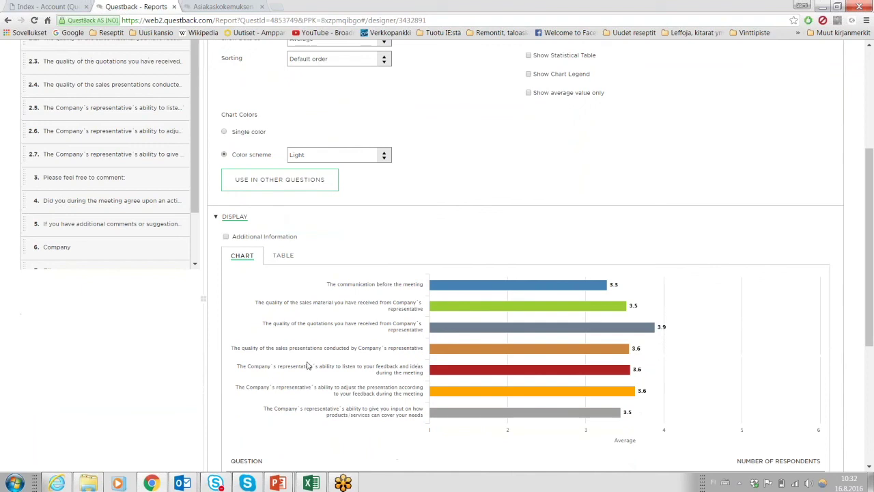
pyautogui.scroll(-2, 354, 226)
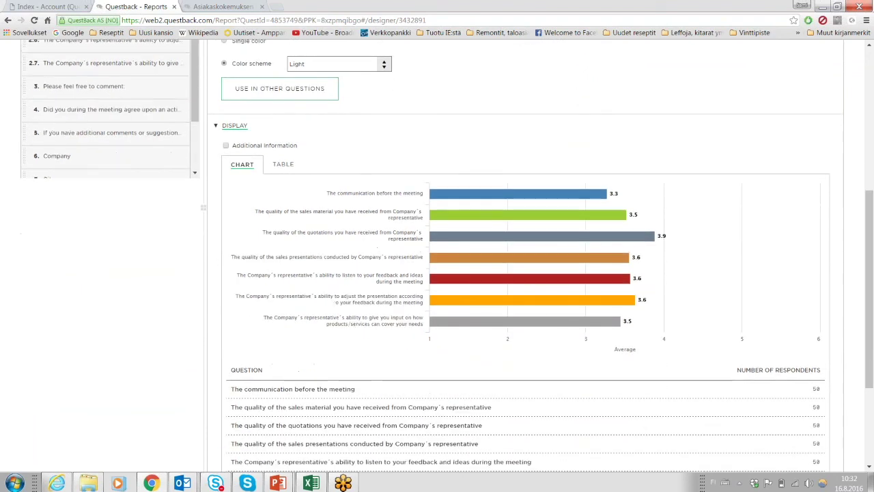
pyautogui.scroll(4, 353, 222)
pyautogui.scroll(-2, 362, 314)
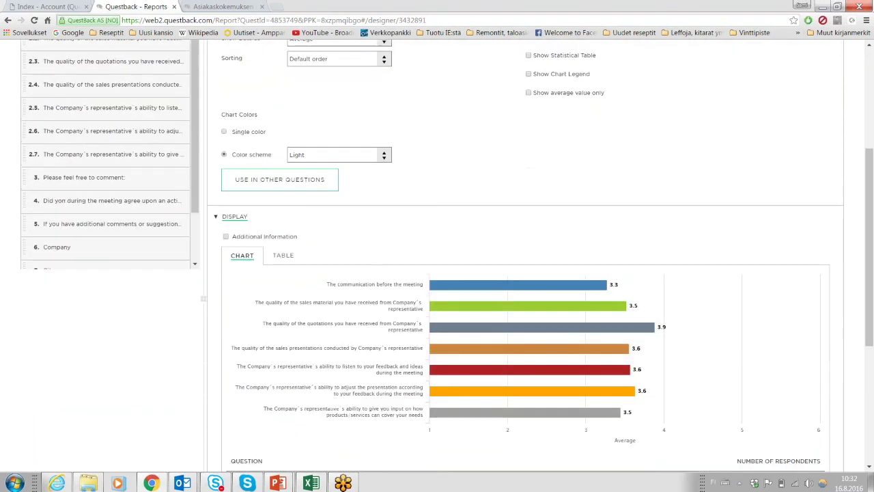
pyautogui.scroll(-1, 356, 245)
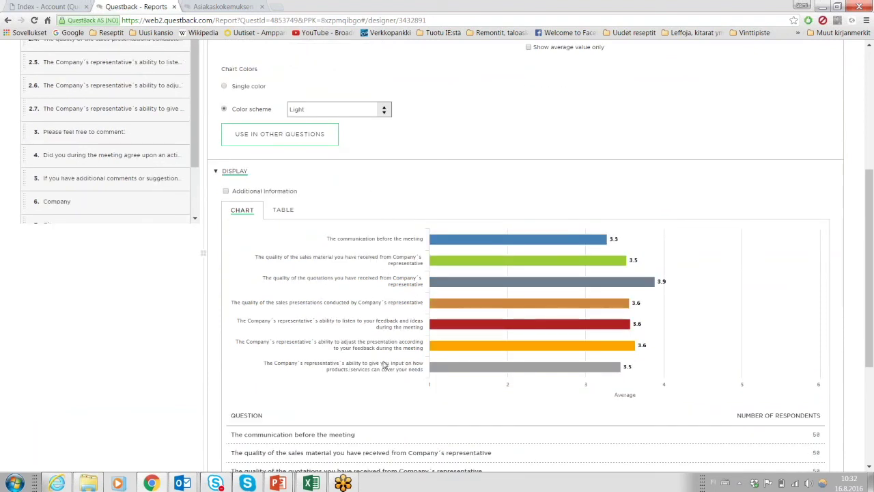
pyautogui.scroll(3, 448, 211)
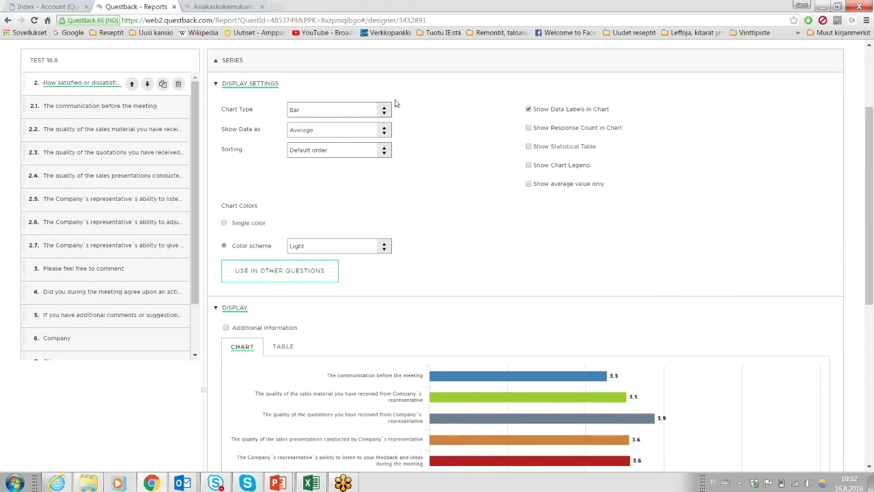
# Change question 2's chart type from bar to Column.
pyautogui.click(385, 110)
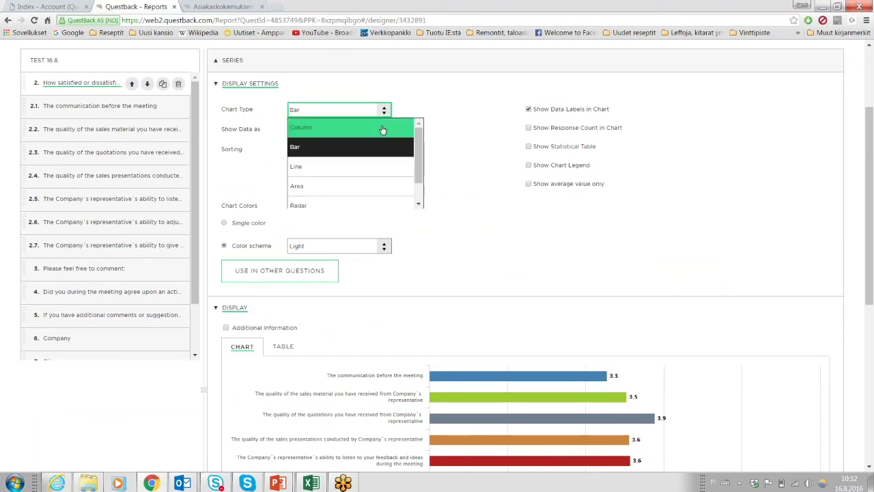
pyautogui.click(382, 128)
pyautogui.scroll(-3, 403, 148)
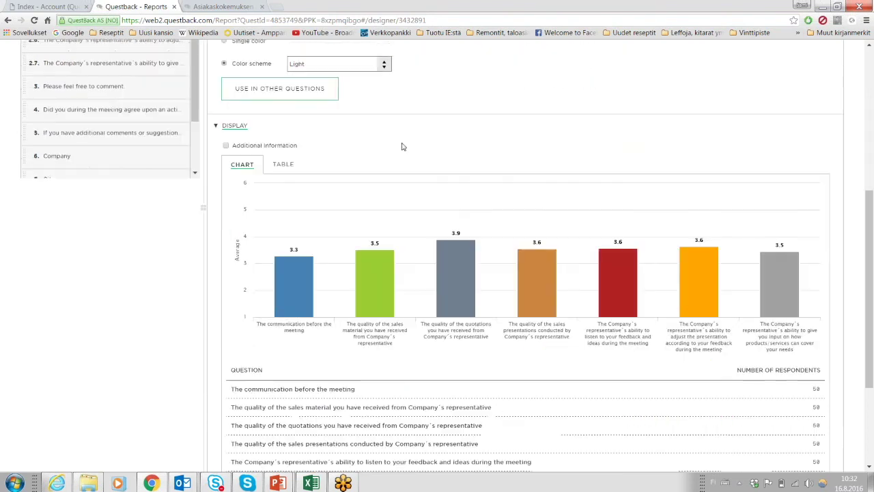
pyautogui.scroll(2, 446, 178)
# Try count and percentage displays, keep Default order sorting, and settle on Average values.
pyautogui.click(384, 84)
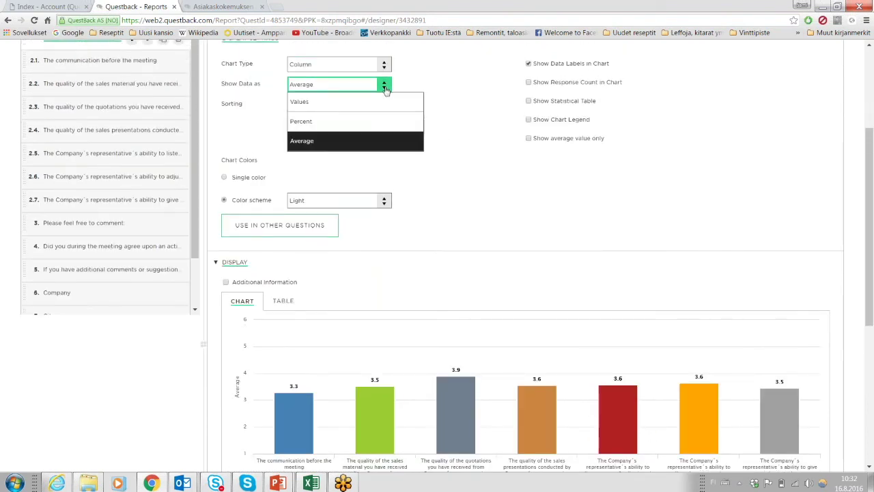
pyautogui.click(347, 110)
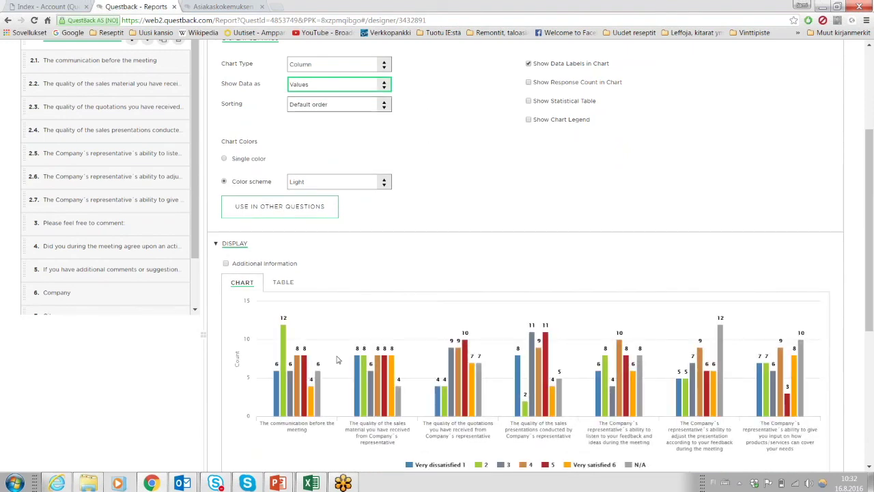
pyautogui.scroll(-1, 355, 416)
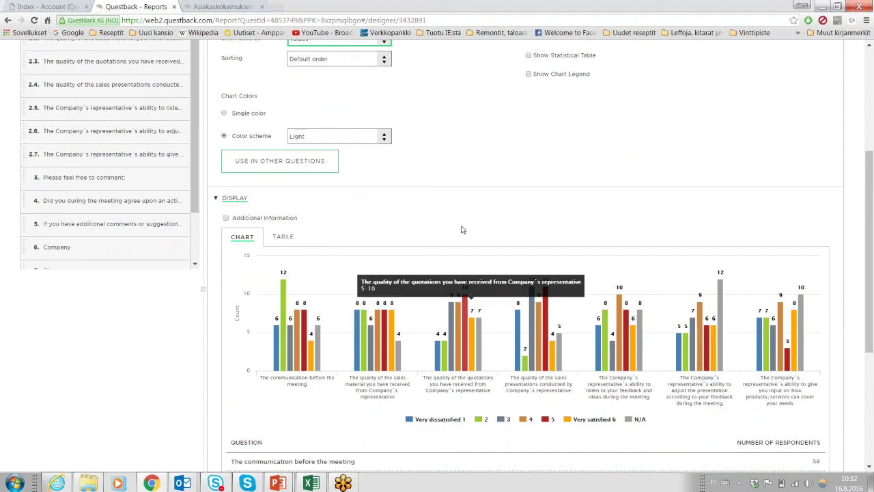
pyautogui.scroll(1, 459, 207)
pyautogui.scroll(1, 460, 207)
pyautogui.click(382, 175)
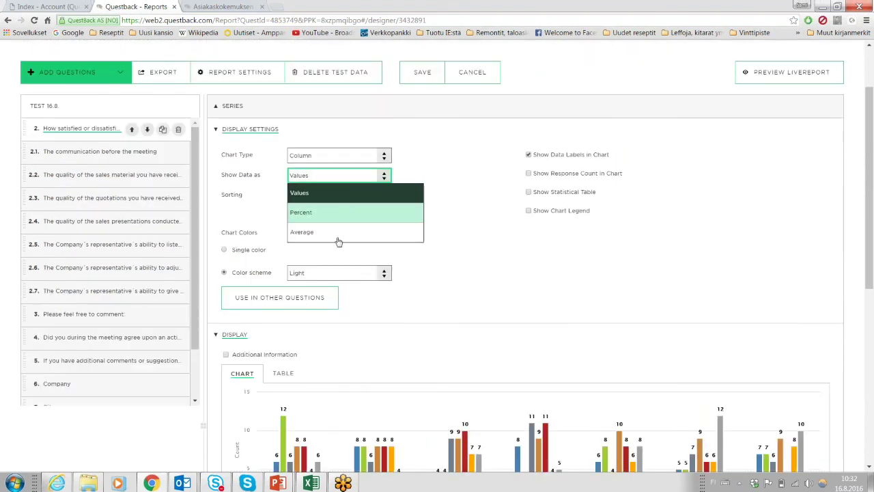
pyautogui.click(335, 213)
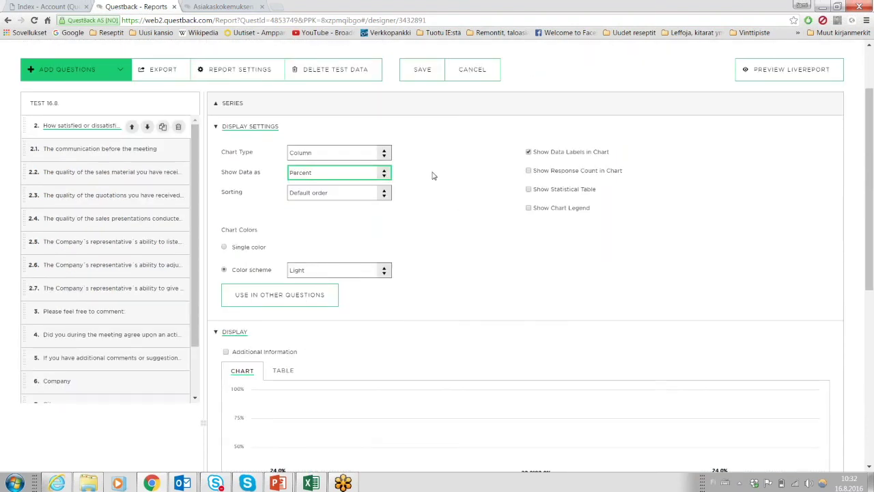
pyautogui.scroll(-2, 431, 176)
pyautogui.scroll(3, 431, 176)
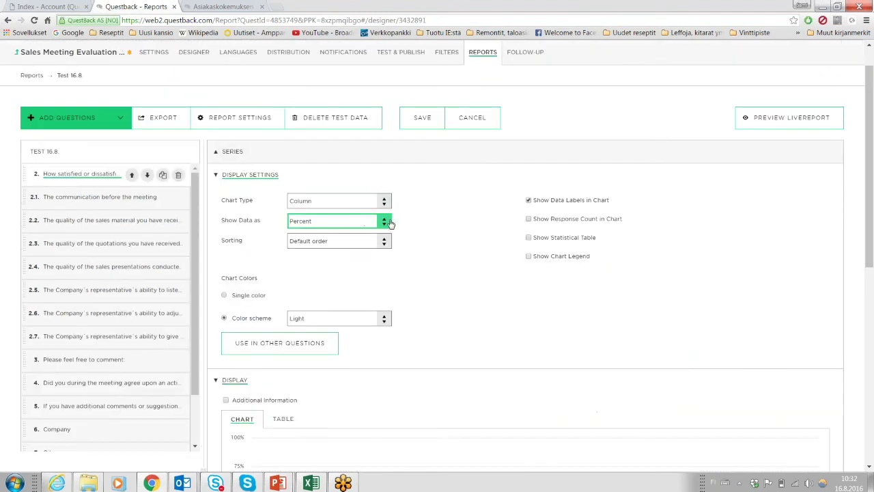
pyautogui.click(382, 244)
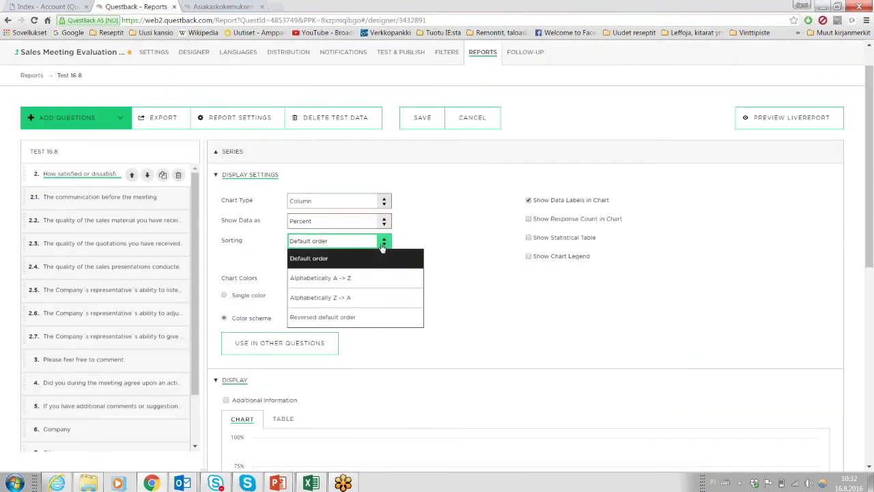
pyautogui.click(382, 245)
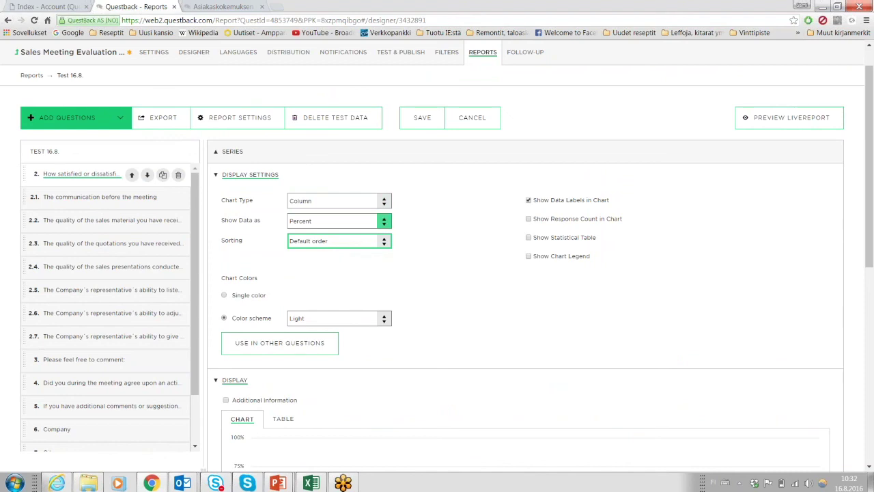
pyautogui.click(383, 220)
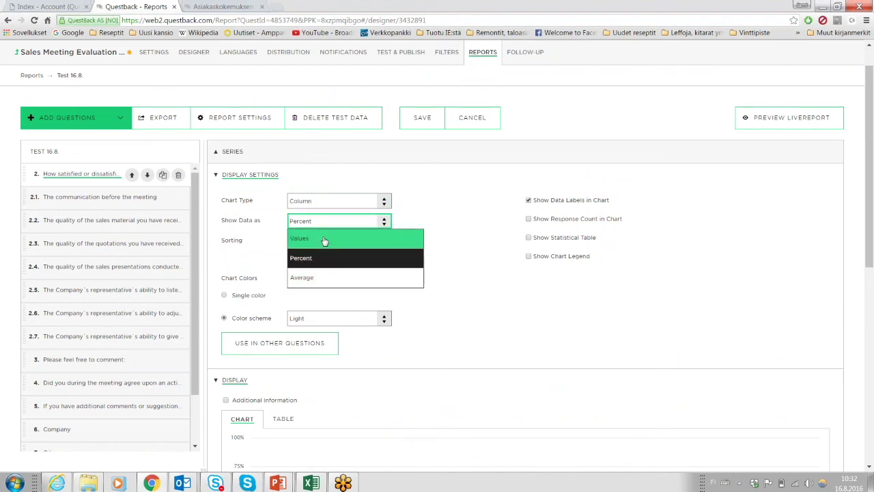
pyautogui.click(321, 278)
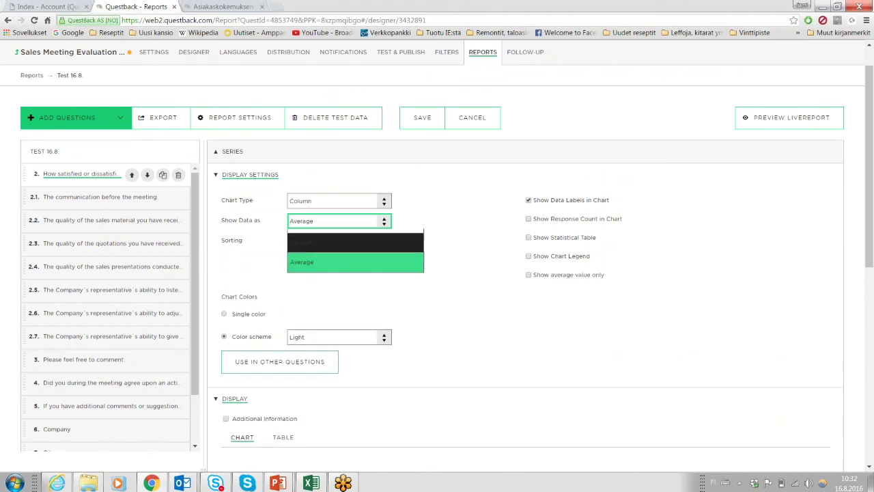
pyautogui.scroll(-1, 444, 252)
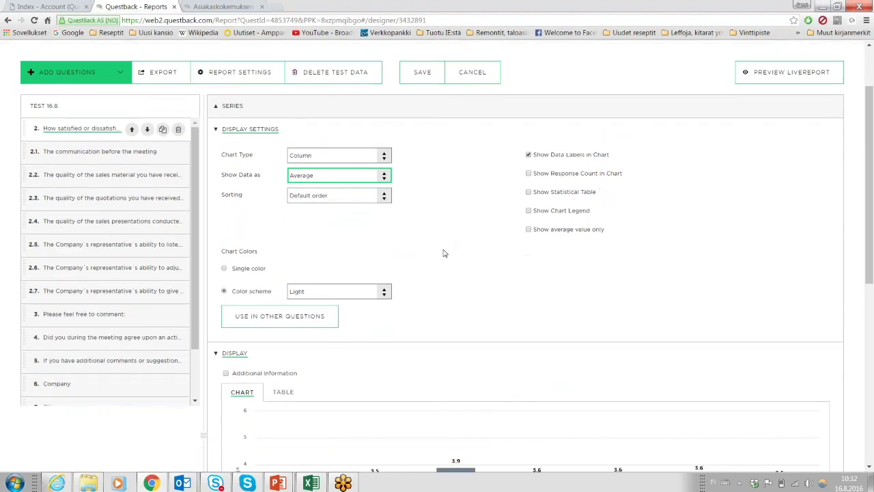
pyautogui.scroll(-3, 444, 246)
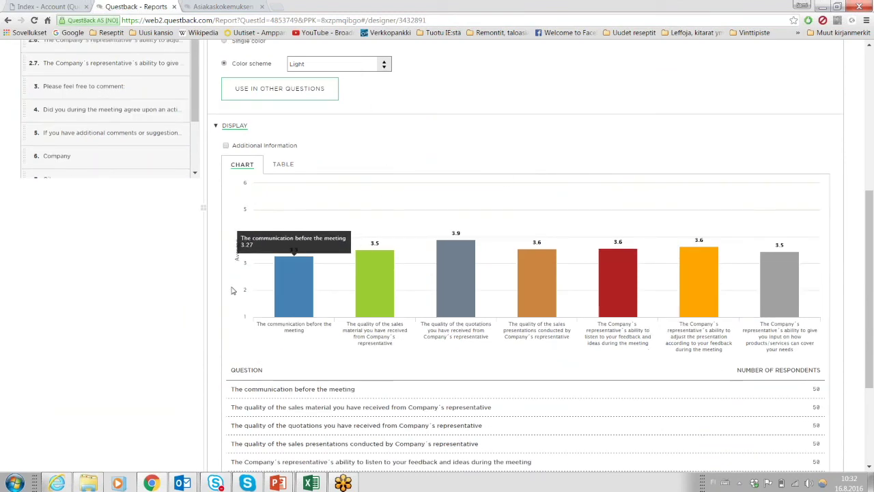
pyautogui.scroll(-2, 231, 291)
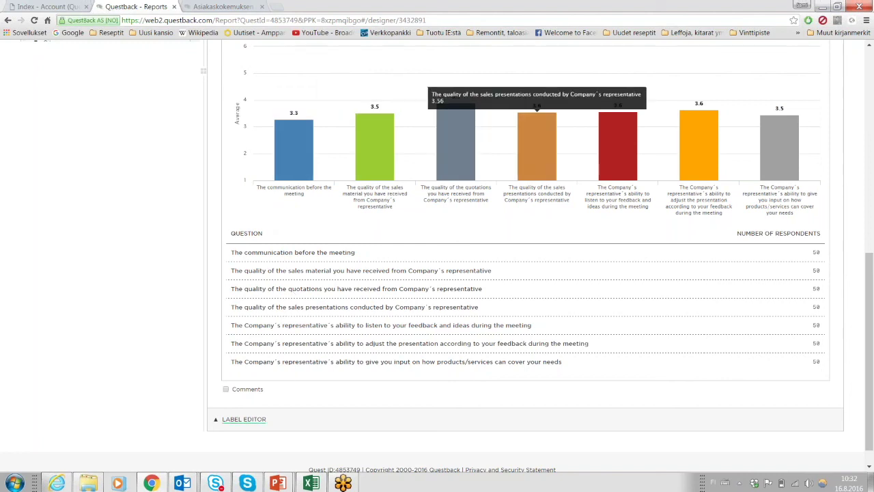
# Review the question, answer alternative and sub-question label options, then save the report.
pyautogui.click(243, 419)
pyautogui.click(313, 360)
pyautogui.click(433, 358)
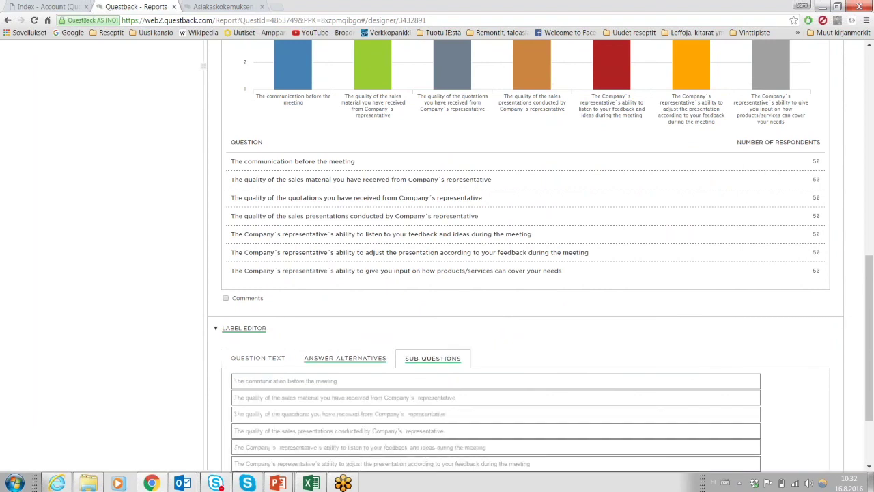
pyautogui.click(265, 357)
pyautogui.scroll(4, 342, 265)
pyautogui.scroll(2, 342, 264)
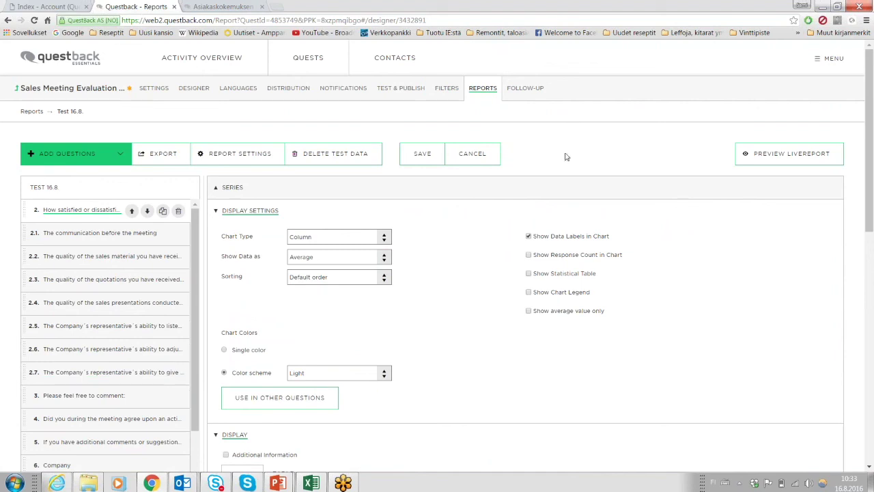
pyautogui.click(430, 160)
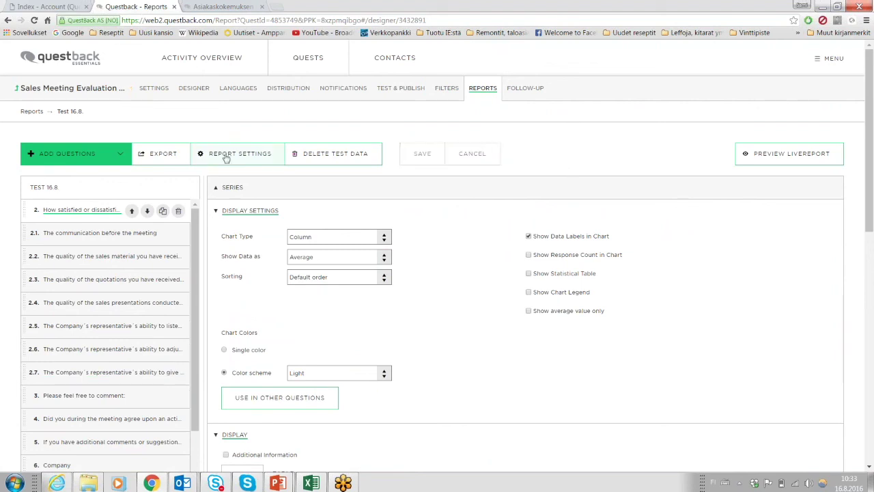
pyautogui.click(173, 159)
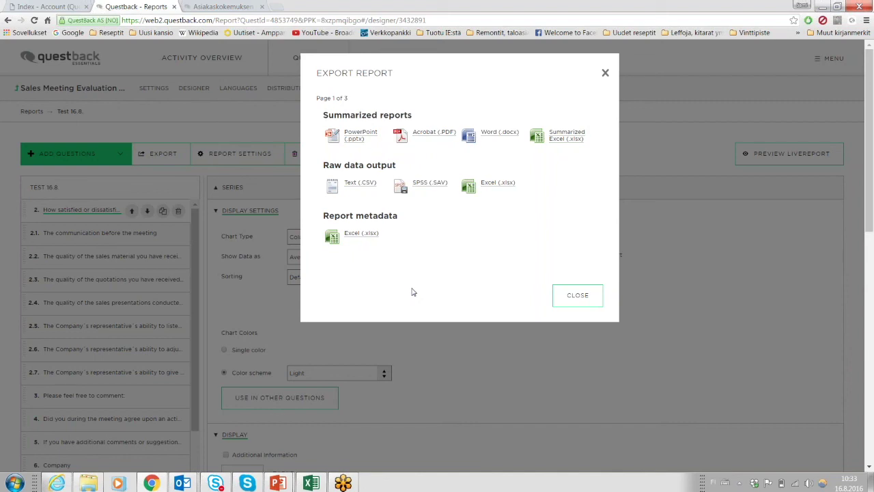
pyautogui.click(567, 298)
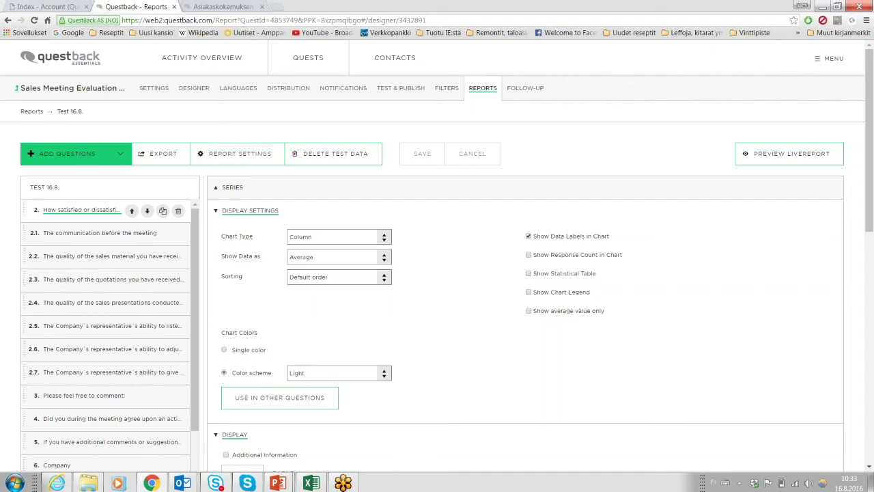
pyautogui.click(255, 155)
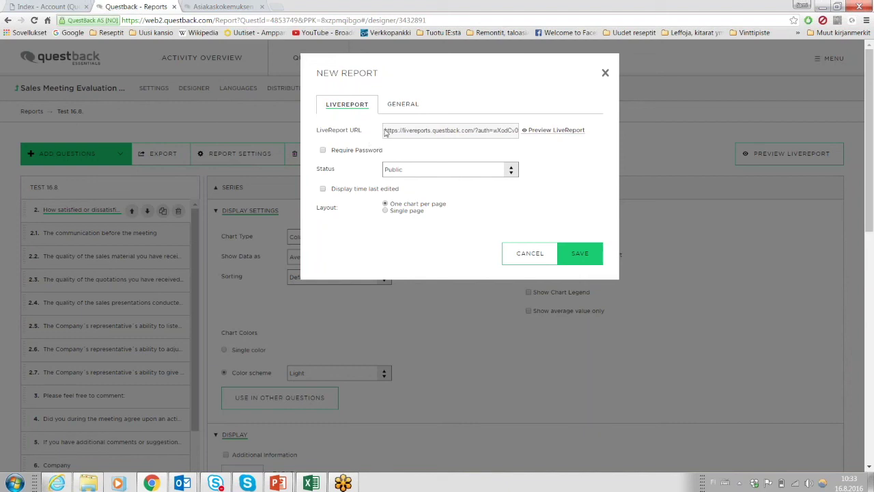
# Copy the LiveReport link and save a single-page, two-column LiveReport layout.
pyautogui.moveTo(387, 133); pyautogui.dragTo(536, 126)
pyautogui.hotkey('ctrl', 'c')
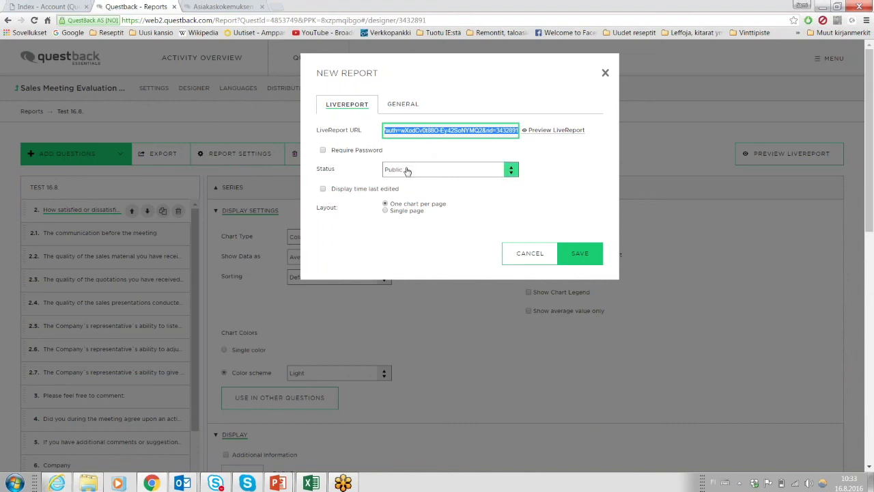
pyautogui.click(400, 213)
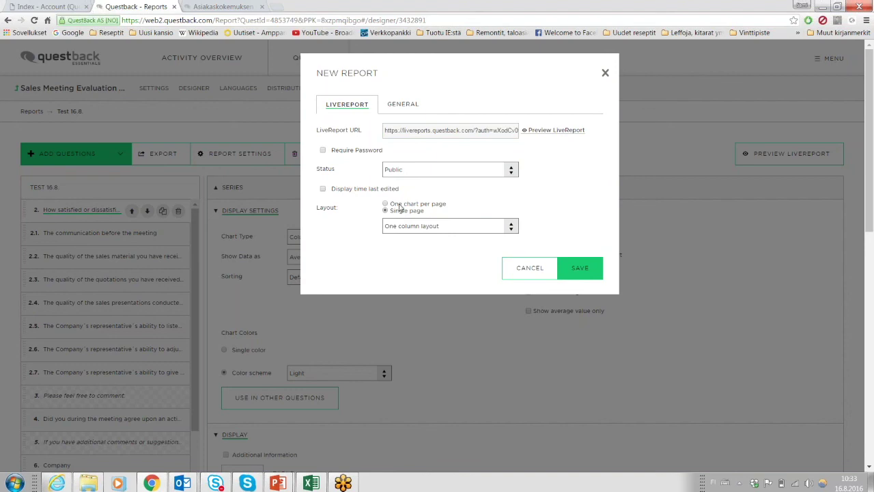
pyautogui.click(399, 206)
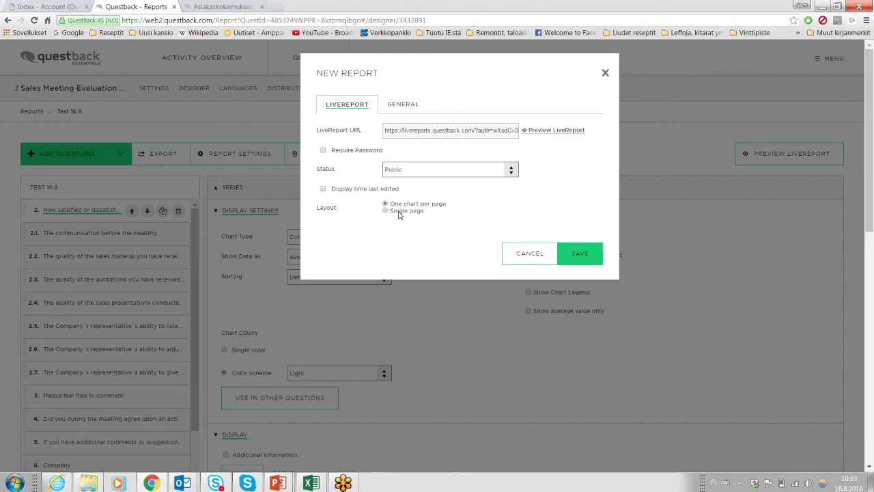
pyautogui.click(401, 212)
pyautogui.click(487, 228)
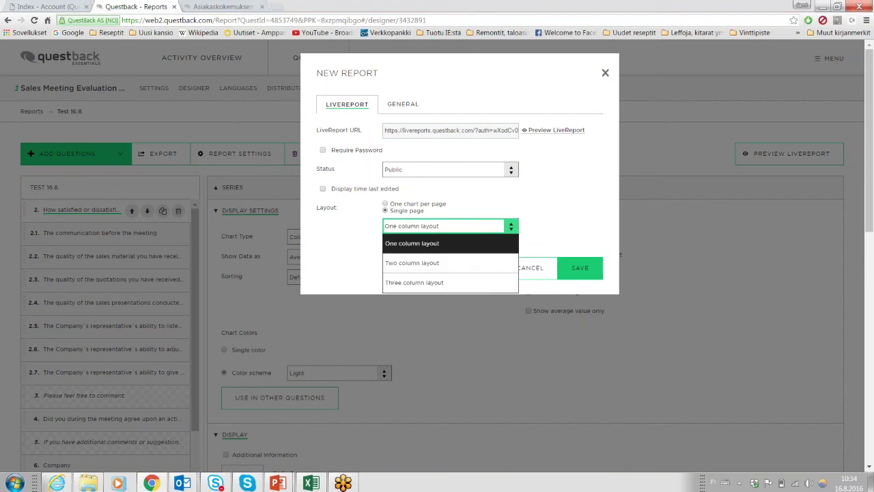
pyautogui.click(429, 265)
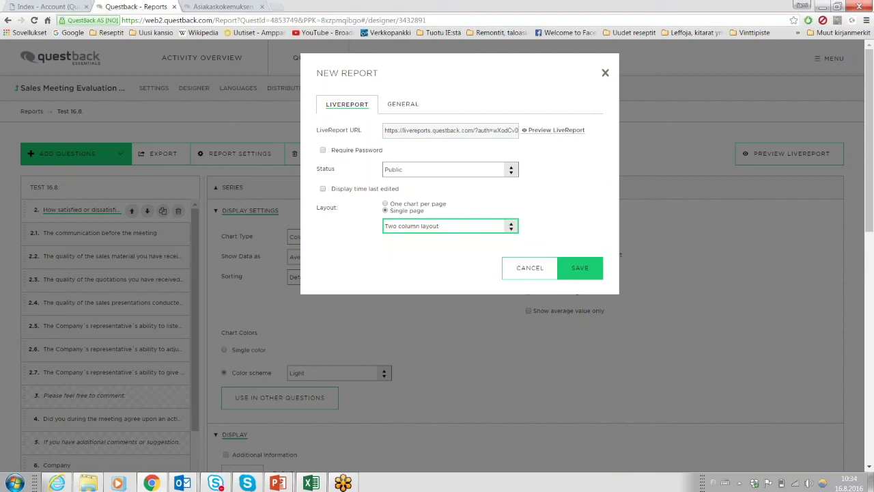
pyautogui.click(584, 271)
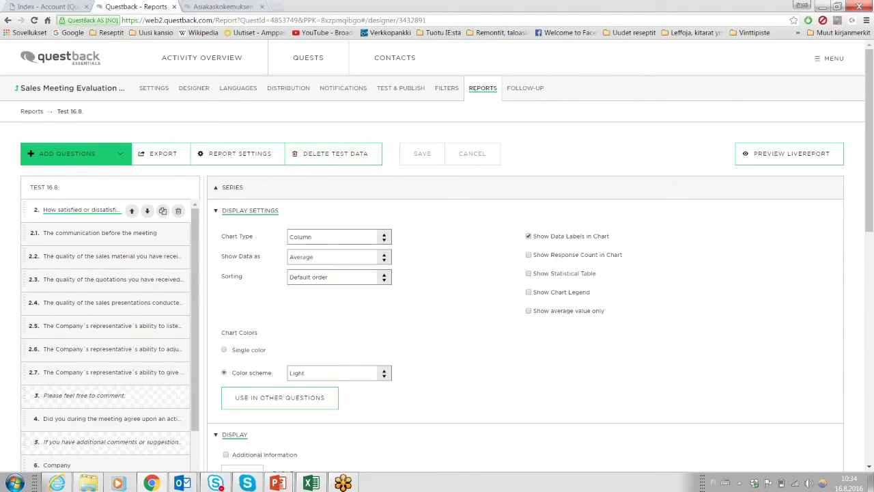
pyautogui.click(224, 6)
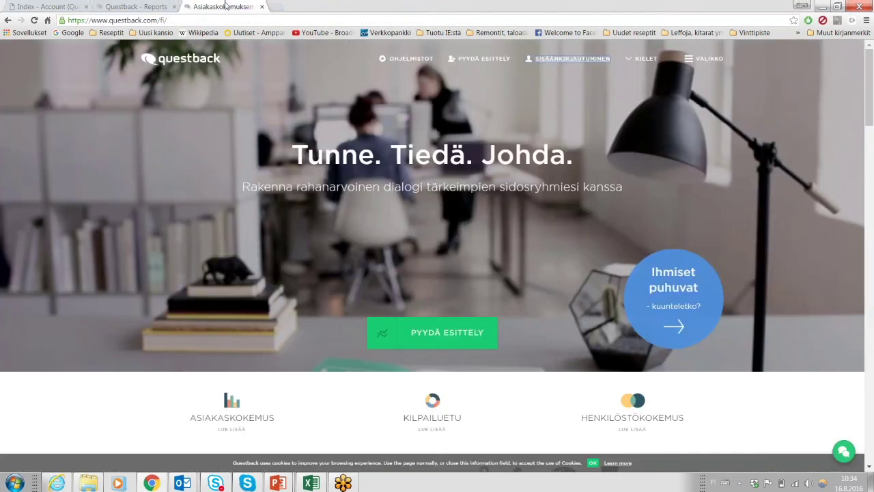
# Load the pasted LiveReport URL and scroll through the Test 16.8. charts.
pyautogui.click(224, 20)
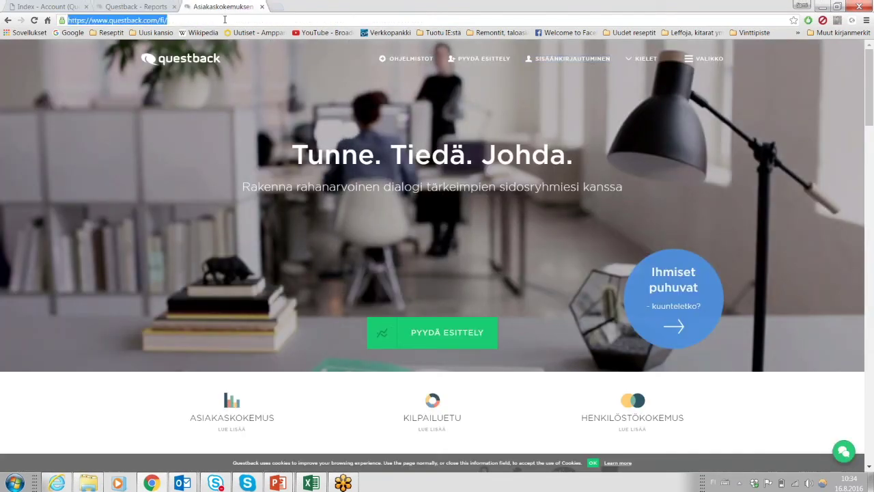
pyautogui.hotkey('ctrl', 'v')
pyautogui.press('Return')
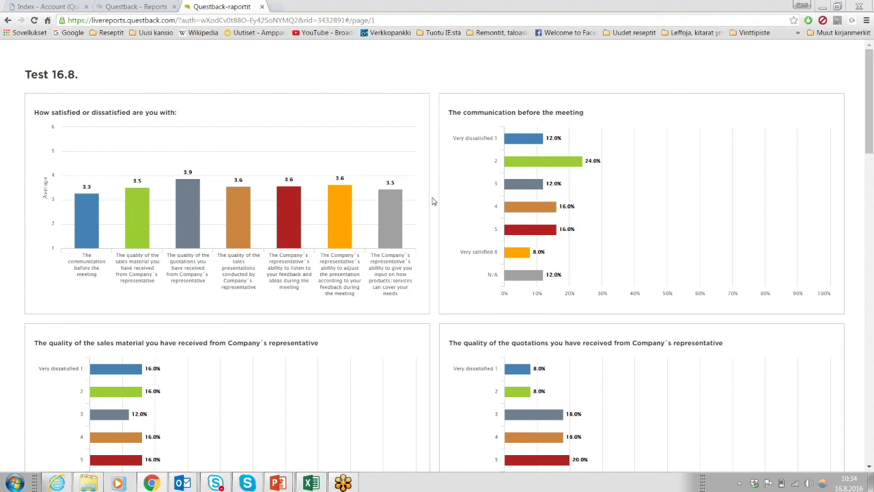
pyautogui.scroll(-3, 434, 205)
pyautogui.scroll(-3, 434, 220)
pyautogui.scroll(6, 433, 220)
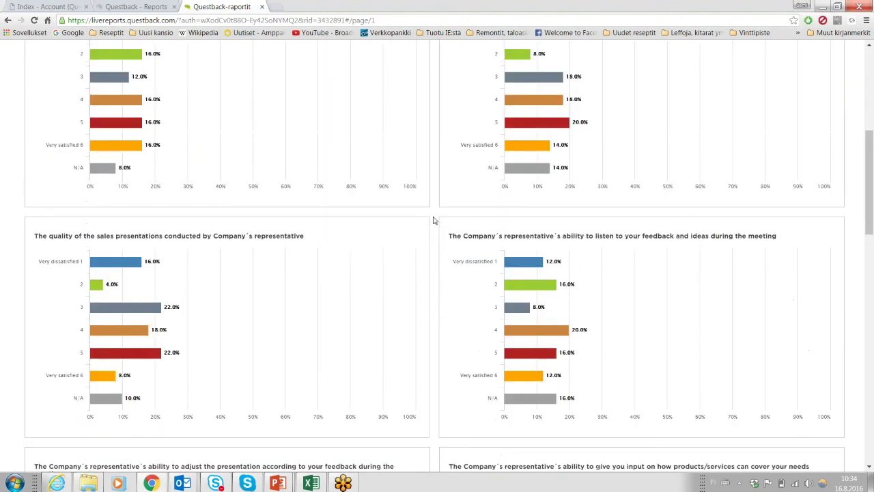
pyautogui.click(138, 6)
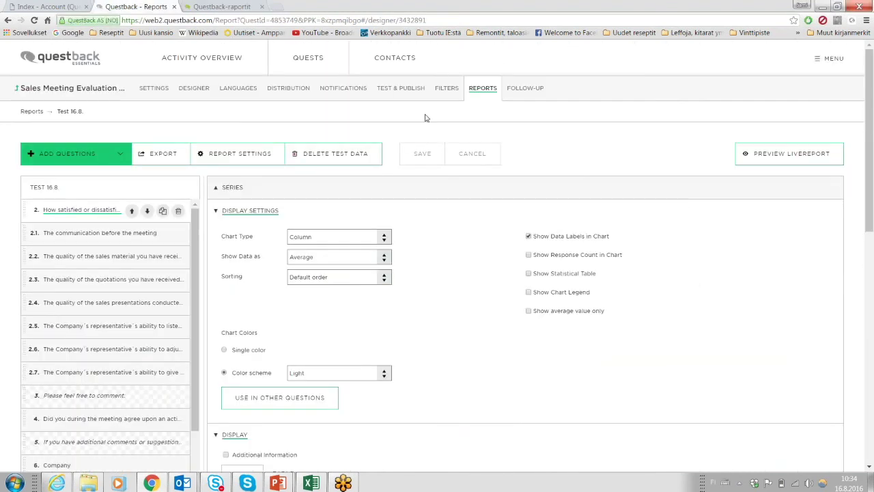
# Create a filter comparison series for question 2 using the Salesperson 1 filter.
pyautogui.click(224, 189)
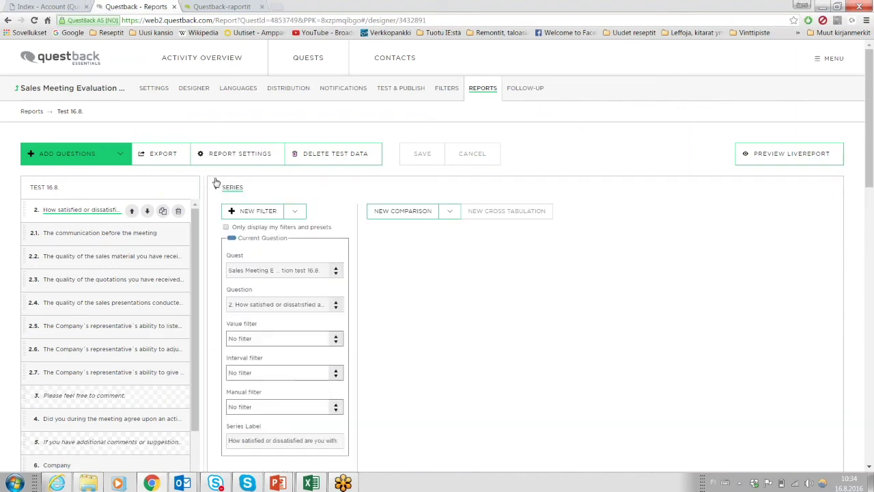
pyautogui.scroll(-1, 222, 189)
pyautogui.scroll(-1, 211, 186)
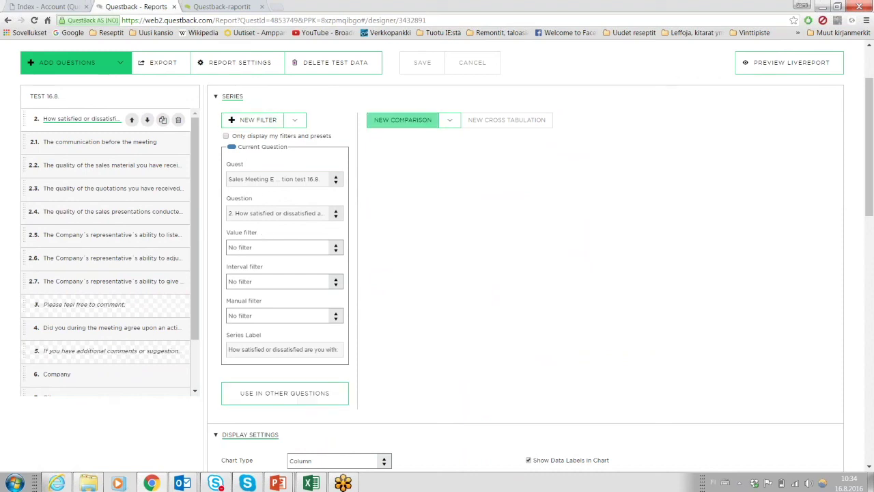
pyautogui.click(403, 119)
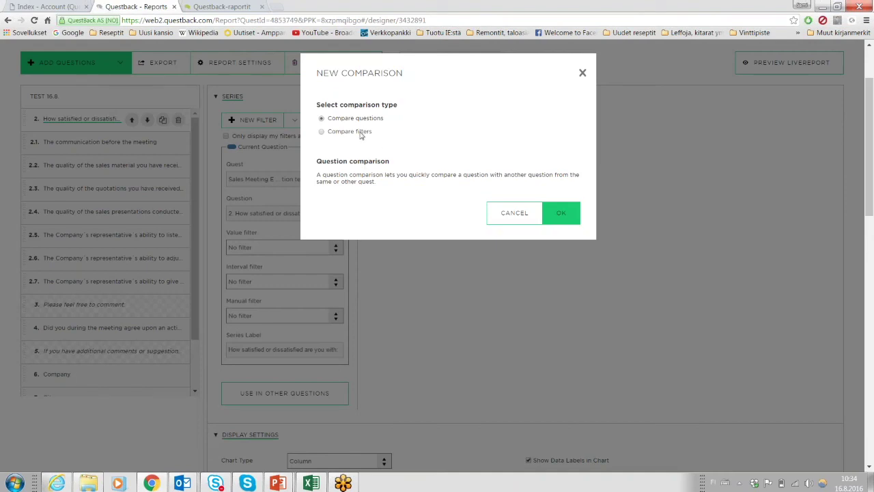
pyautogui.click(360, 134)
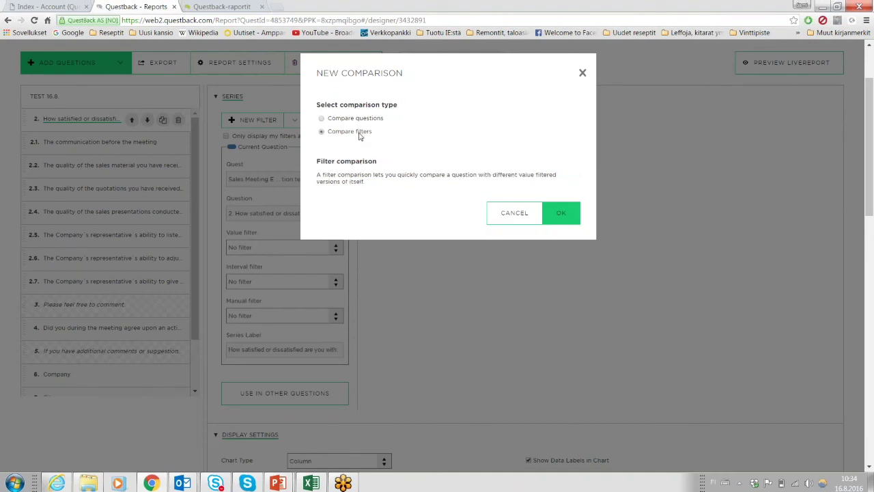
pyautogui.click(558, 216)
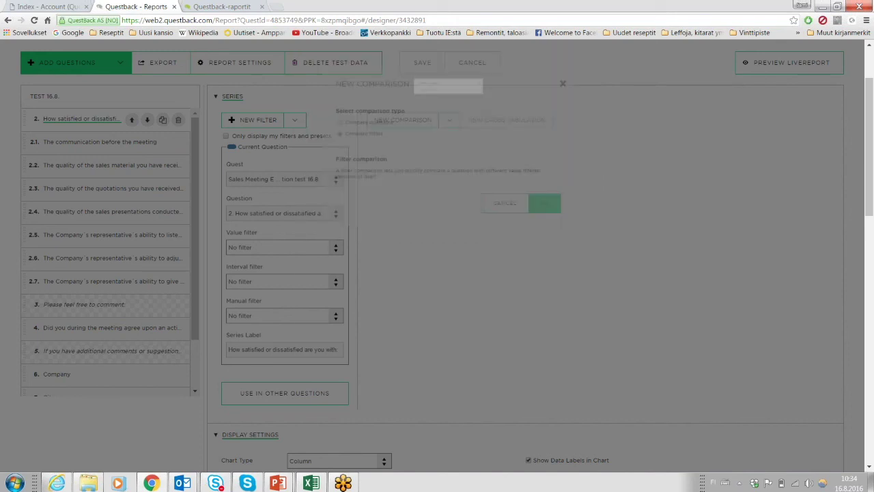
pyautogui.click(348, 125)
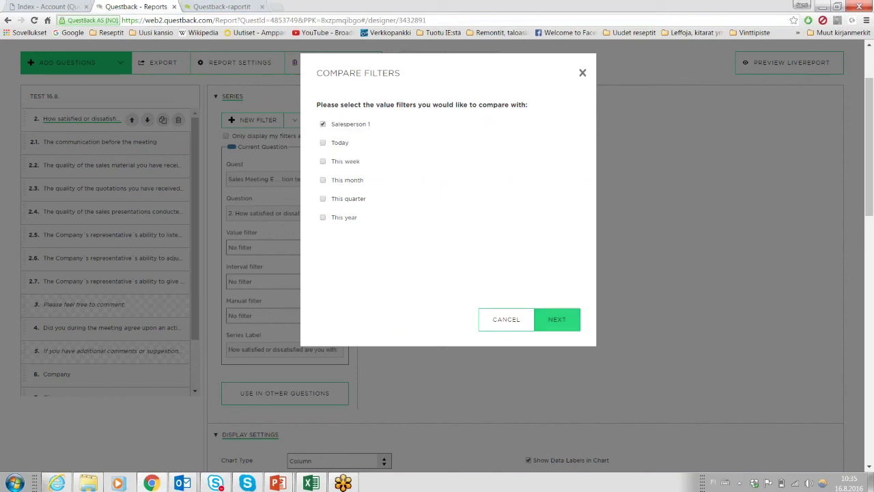
pyautogui.click(556, 323)
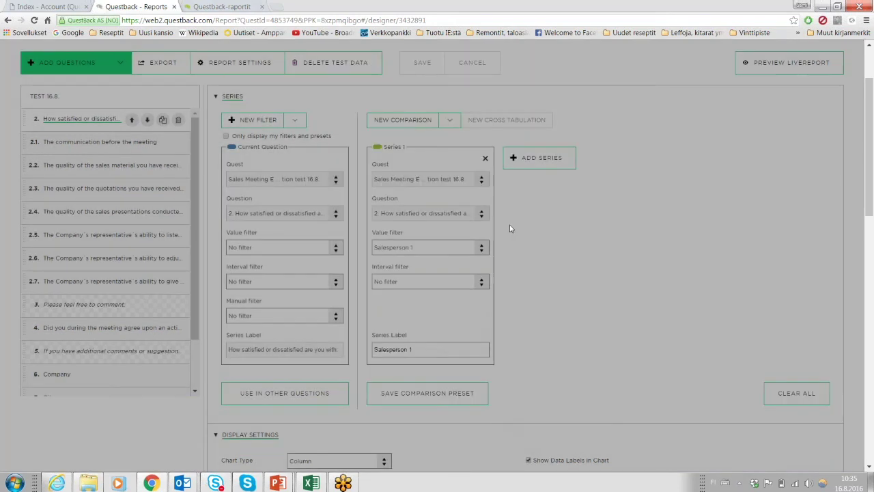
# Try reusing the comparison in other questions, then cancel and move to question 2.1.
pyautogui.scroll(-1, 567, 253)
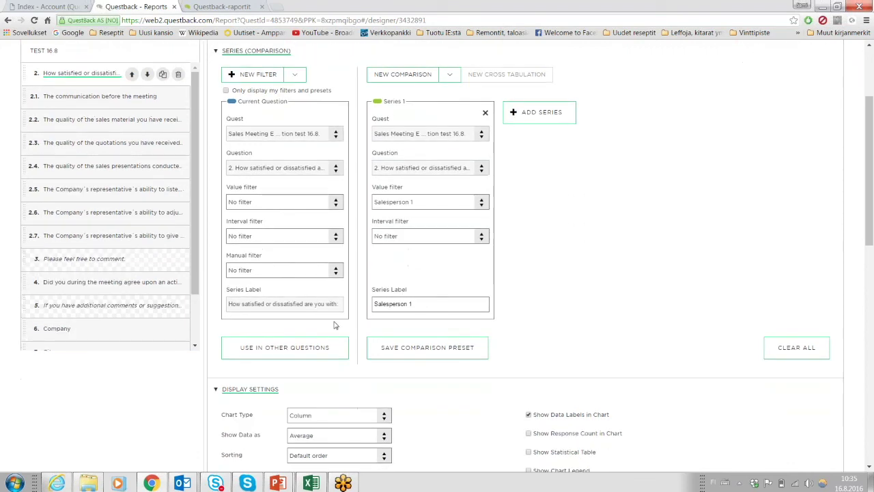
pyautogui.click(290, 350)
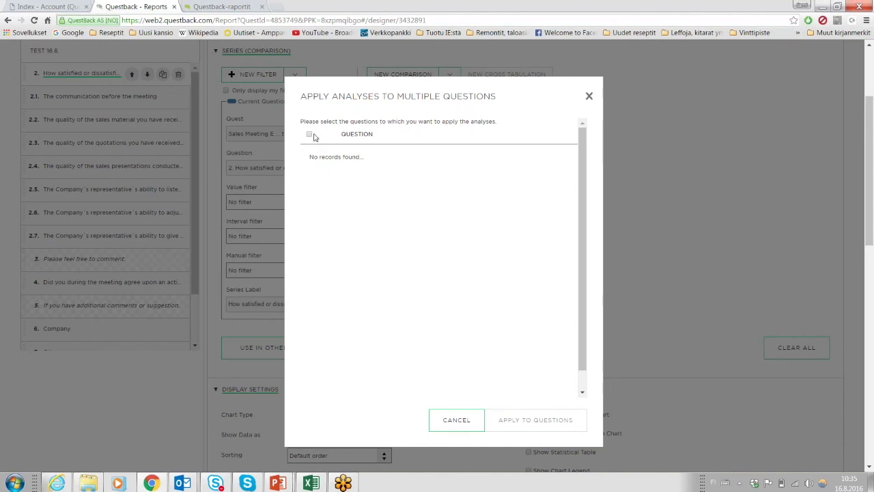
pyautogui.click(456, 418)
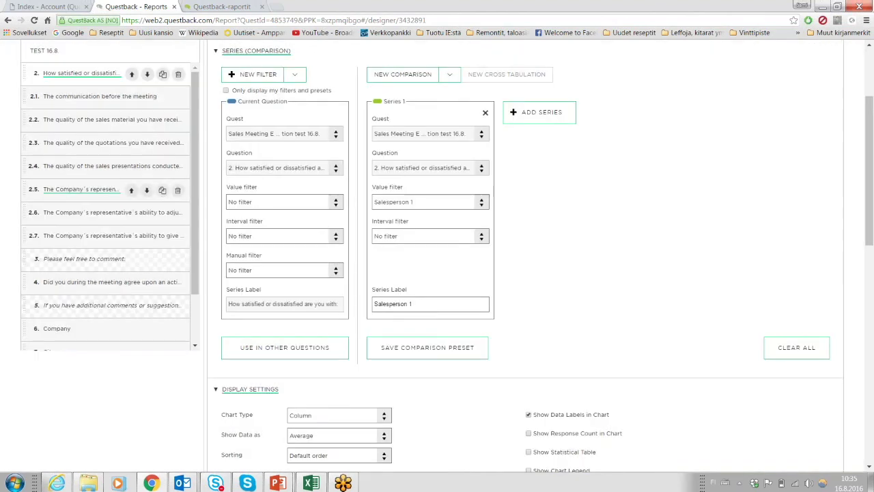
pyautogui.click(95, 98)
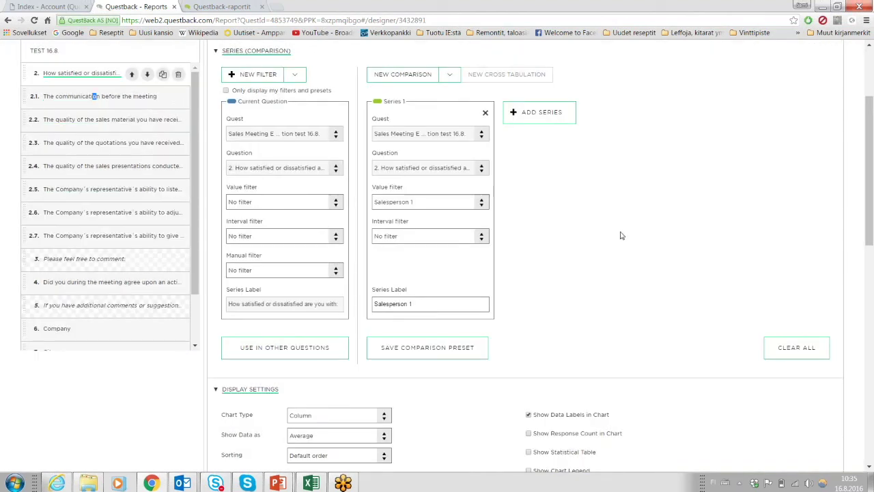
# Create a Salesperson 1 filter comparison series for question 2.1.
pyautogui.click(403, 75)
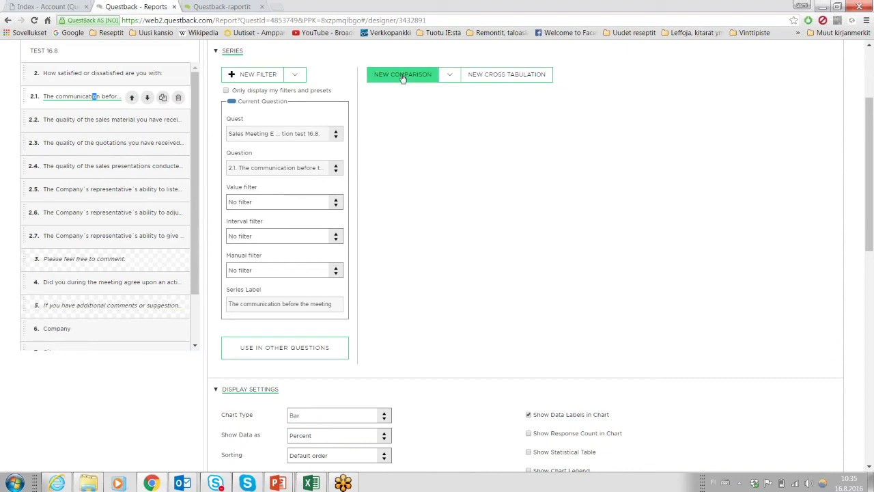
pyautogui.click(357, 146)
pyautogui.click(560, 226)
pyautogui.click(340, 125)
pyautogui.click(553, 321)
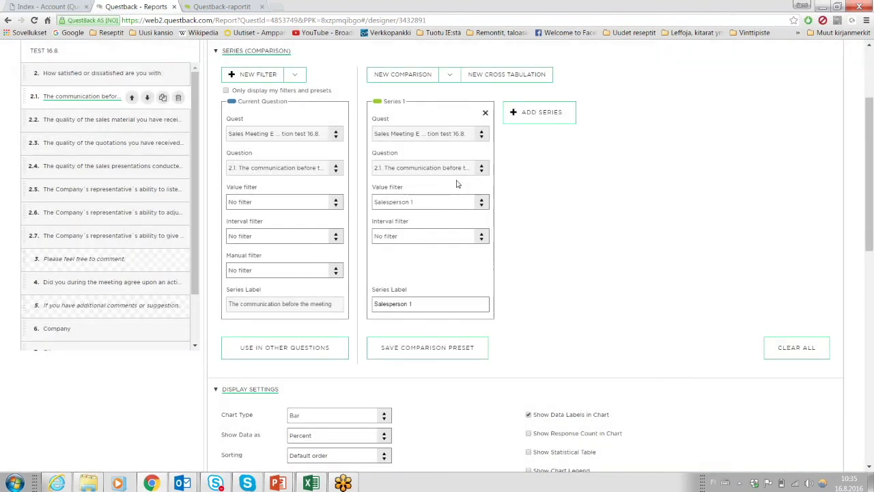
# Apply the comparison to all other questions and save the report.
pyautogui.click(285, 347)
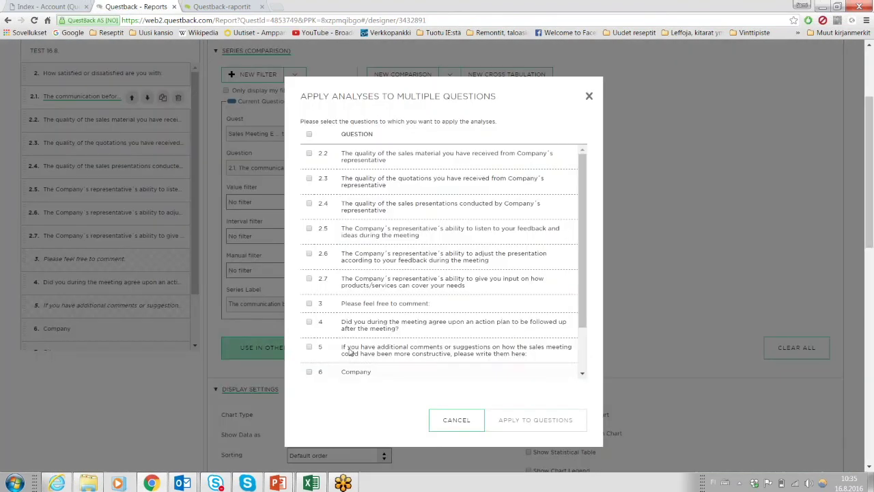
pyautogui.click(309, 134)
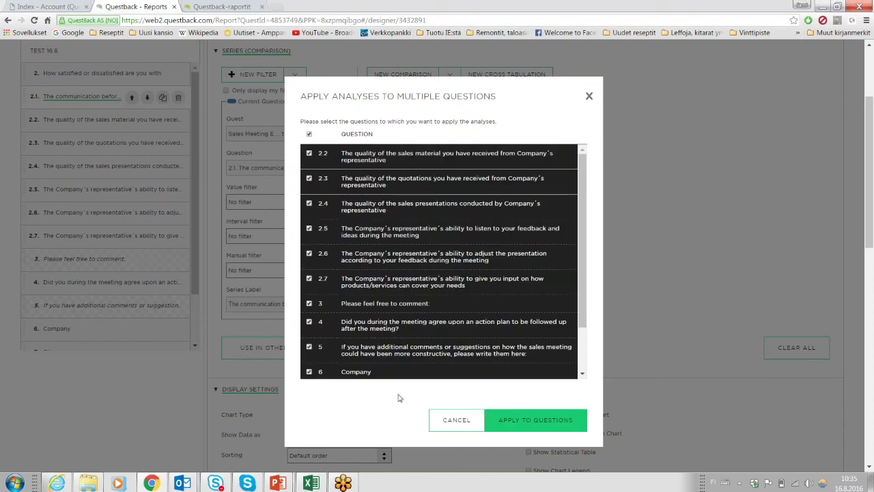
pyautogui.click(526, 418)
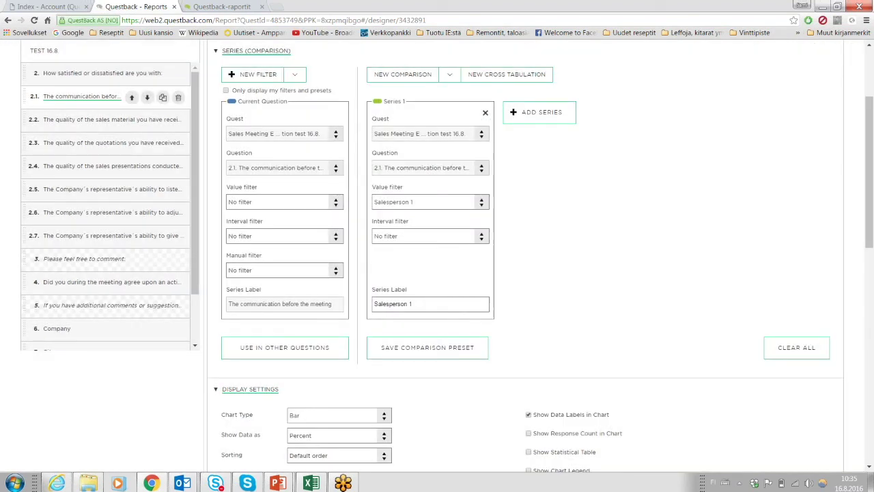
pyautogui.scroll(-6, 494, 289)
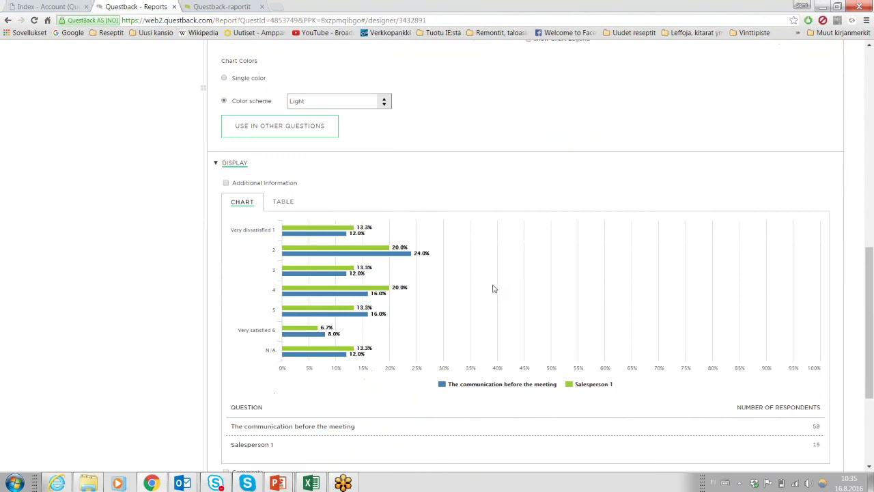
pyautogui.scroll(-1, 494, 288)
pyautogui.scroll(1, 440, 345)
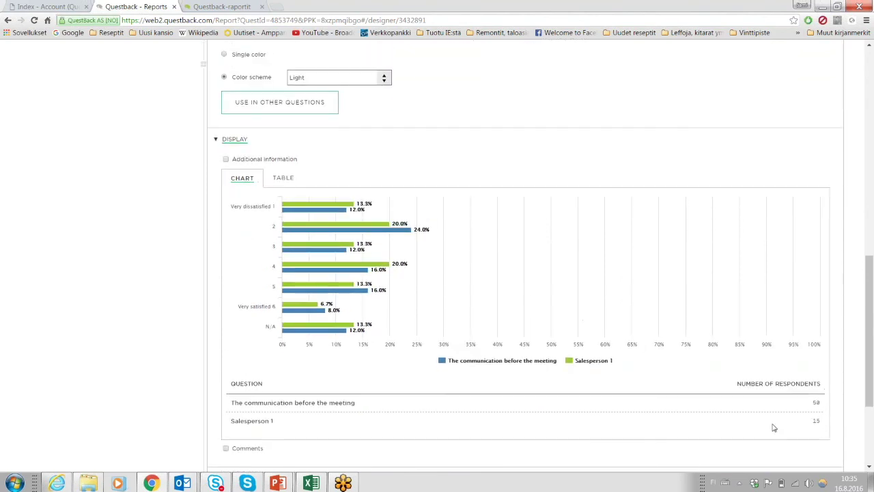
pyautogui.moveTo(395, 232)
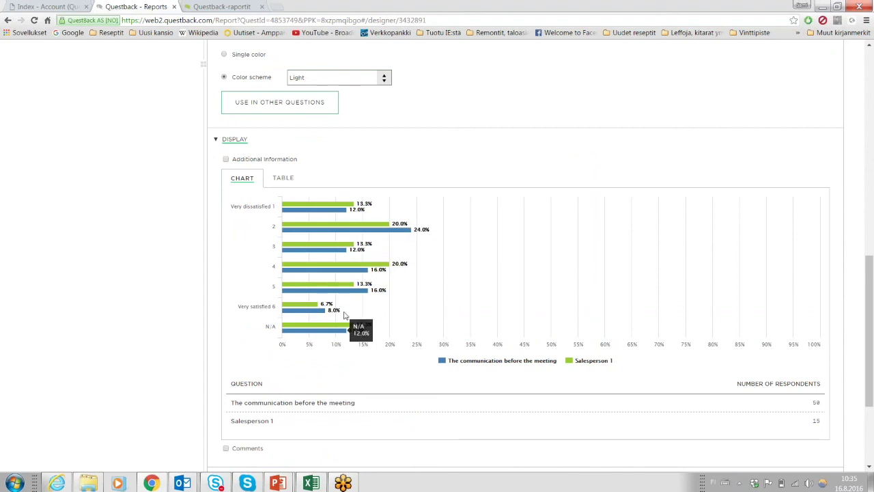
pyautogui.scroll(4, 478, 141)
pyautogui.scroll(5, 478, 239)
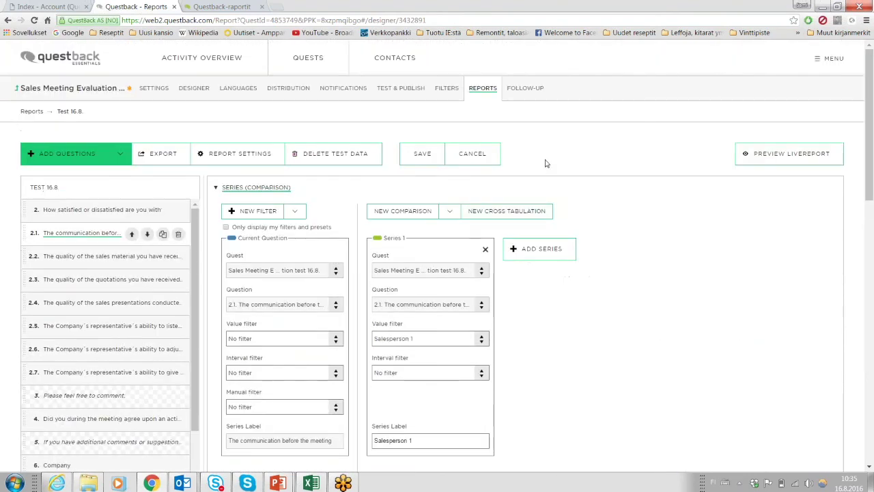
pyautogui.click(479, 153)
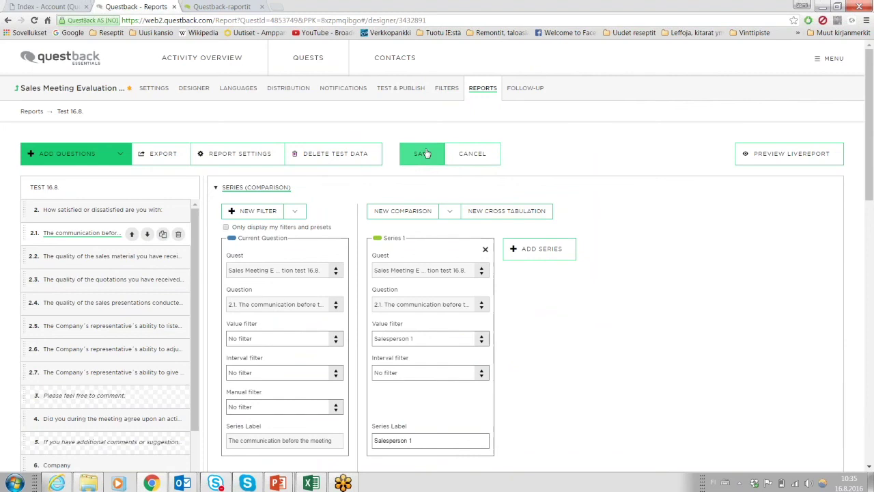
pyautogui.click(524, 89)
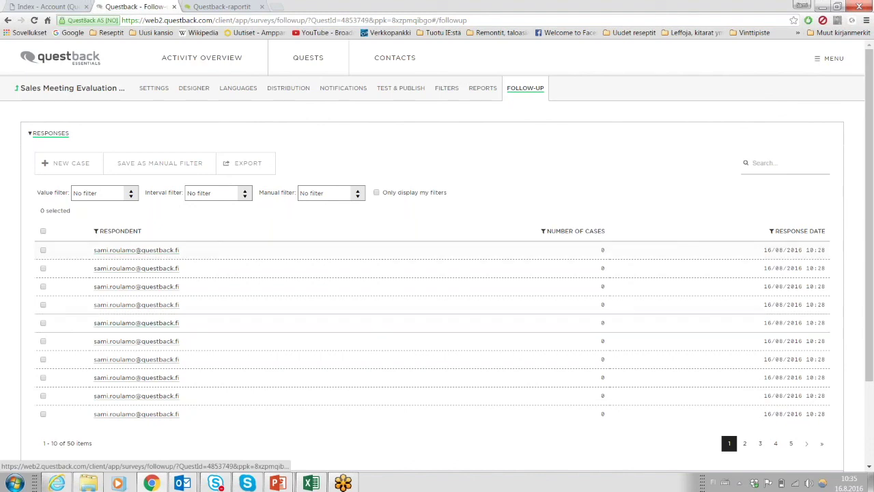
# Open the first test respondent's response and expand all their answers.
pyautogui.click(139, 252)
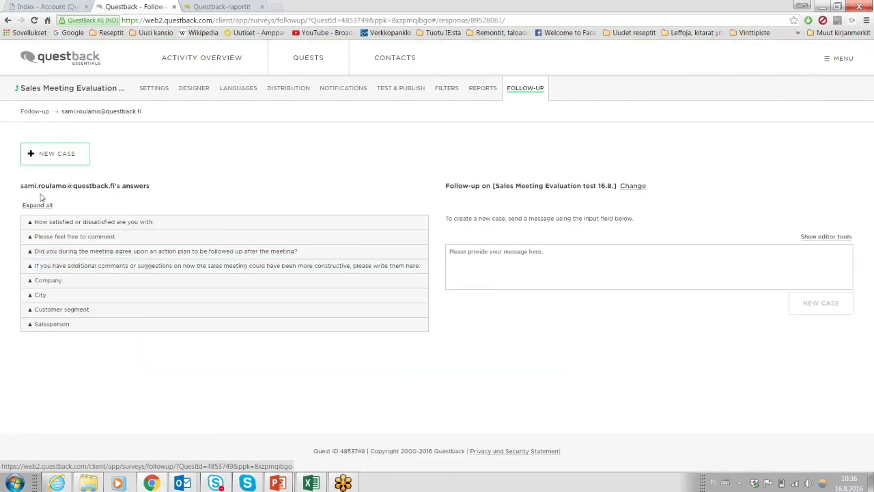
pyautogui.click(40, 205)
pyautogui.scroll(-12, 128, 162)
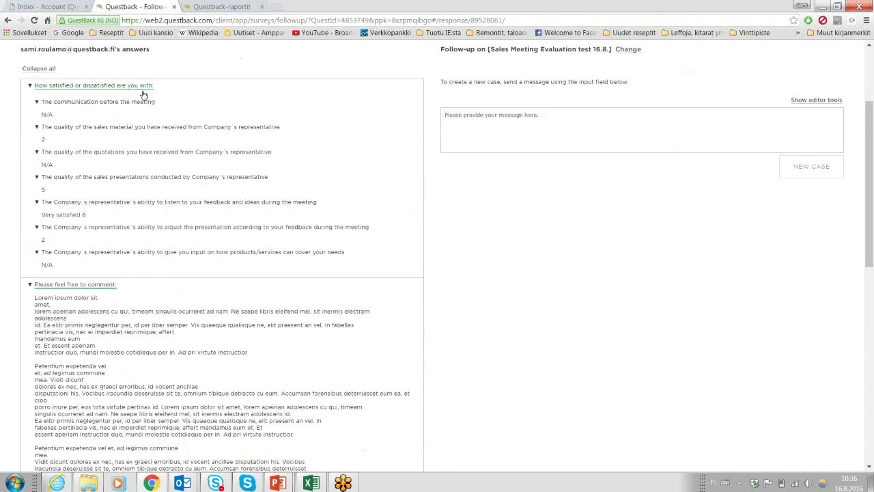
pyautogui.scroll(12, 256, 339)
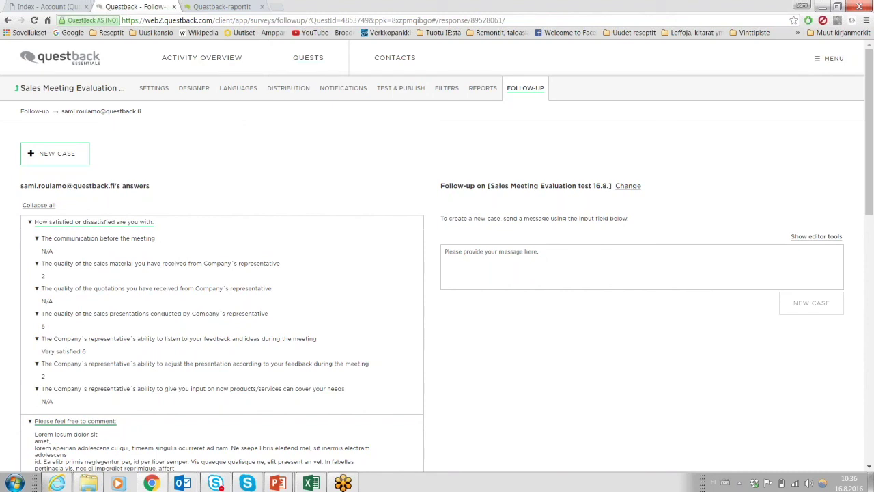
# Create a new follow-up case for the respondent with a message starting 'Hi'.
pyautogui.click(579, 275)
pyautogui.write('Hi')
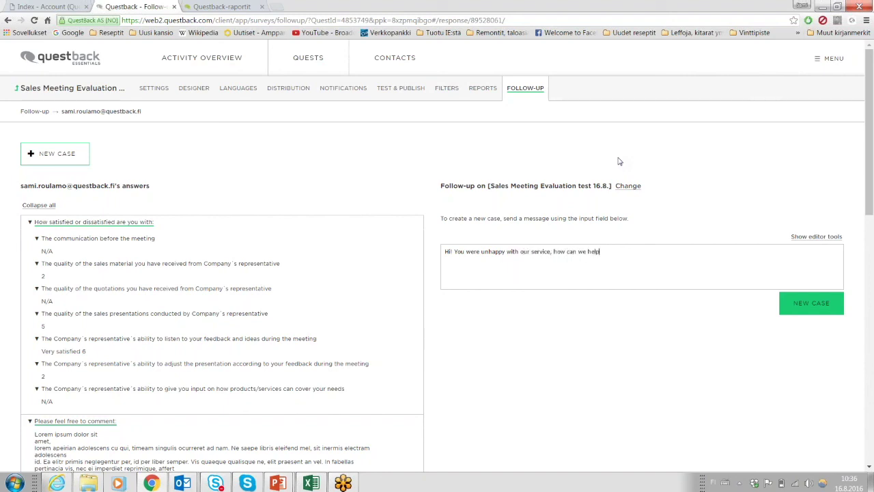
pyautogui.click(812, 303)
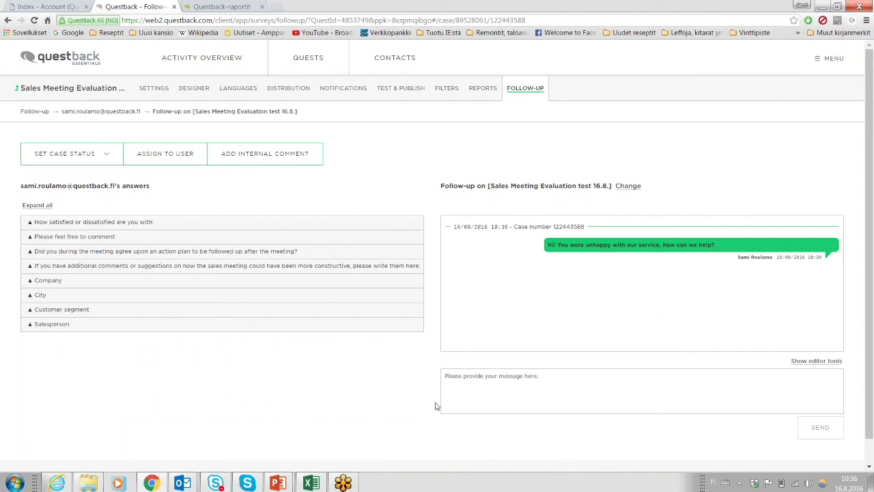
pyautogui.click(526, 90)
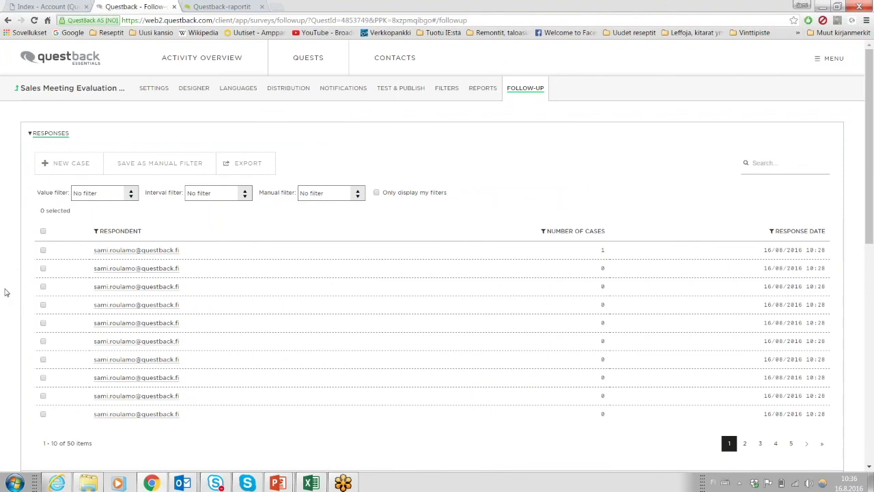
# Filter the responses list by value to show only Salesperson 1.
pyautogui.click(44, 233)
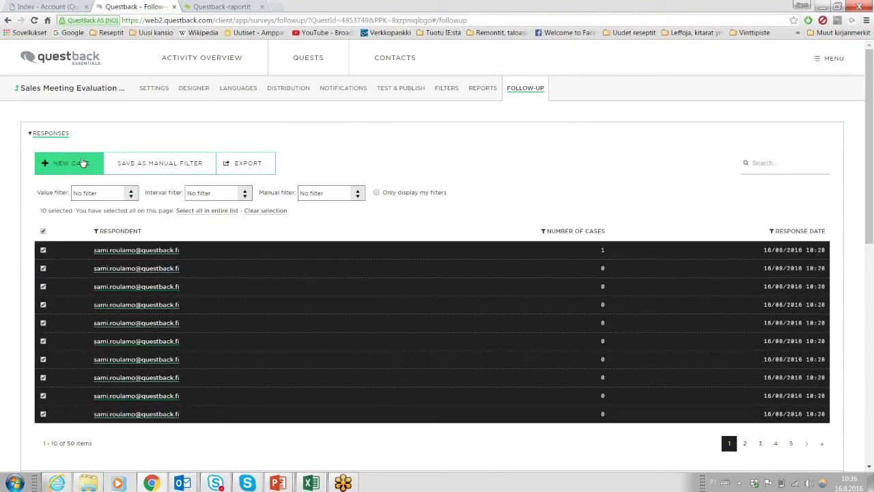
pyautogui.click(44, 233)
pyautogui.click(131, 193)
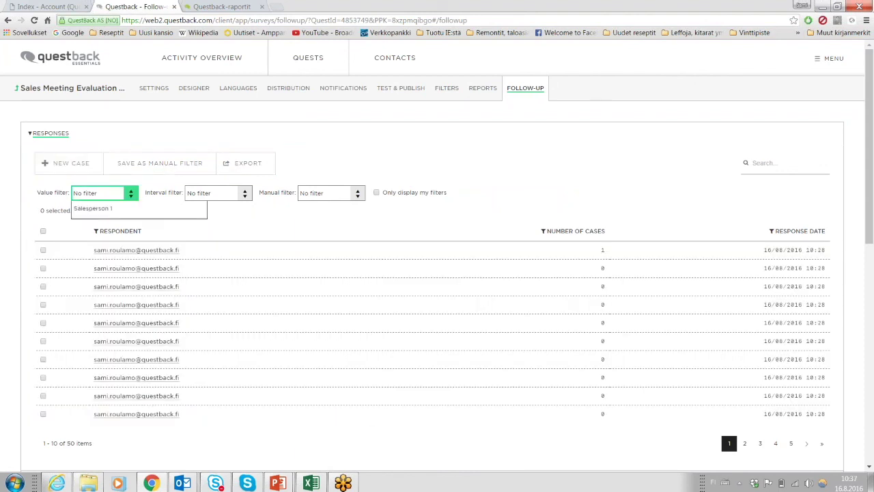
pyautogui.click(106, 222)
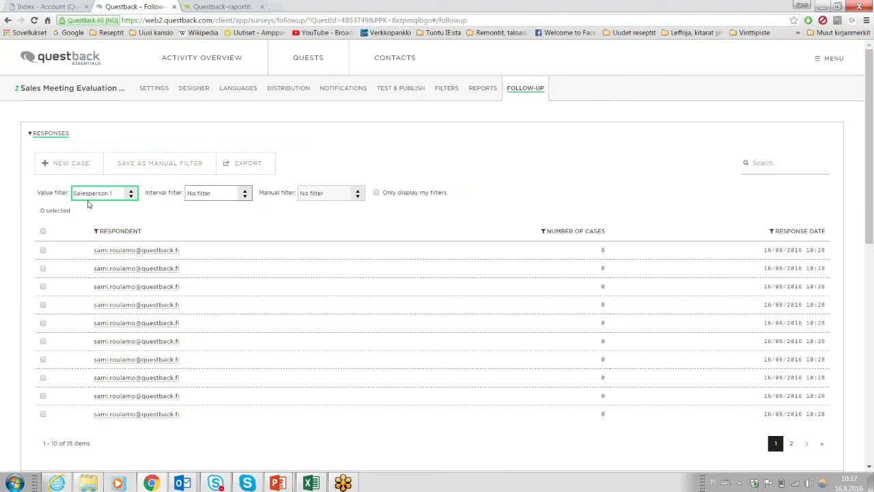
# Select all 15 filtered responses, abandon a new case, clear selection, and show the Cases list.
pyautogui.click(43, 231)
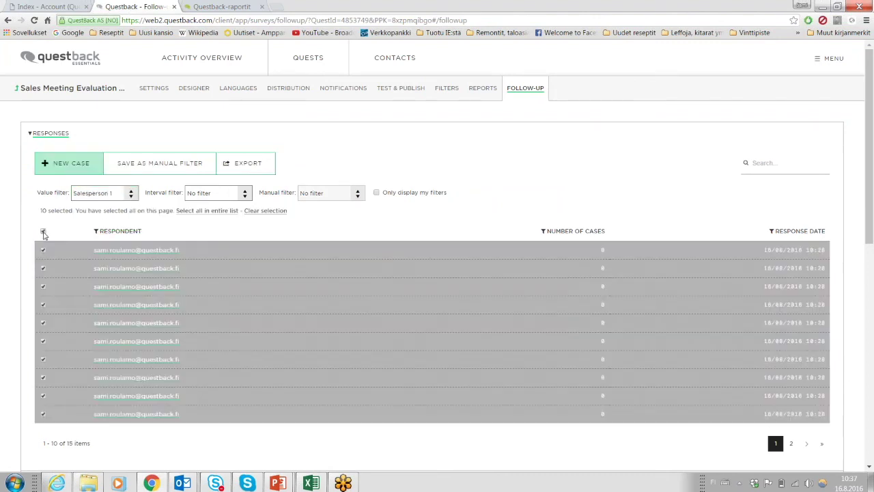
pyautogui.click(208, 213)
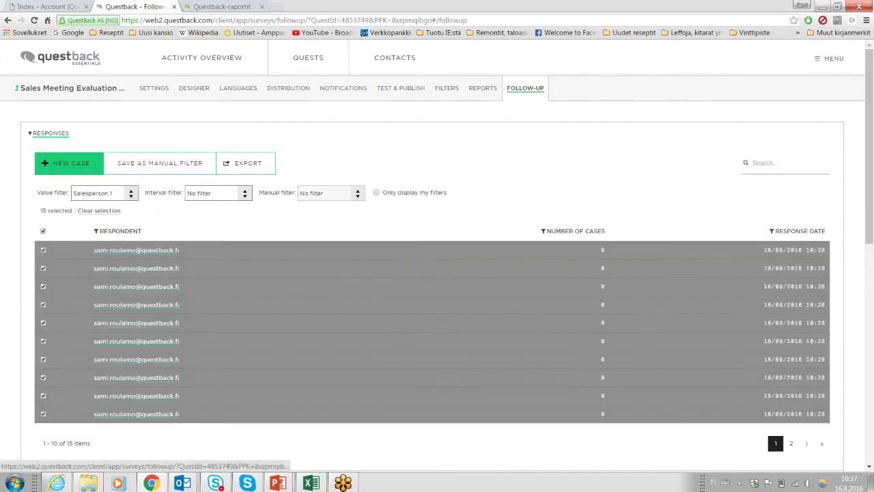
pyautogui.click(58, 168)
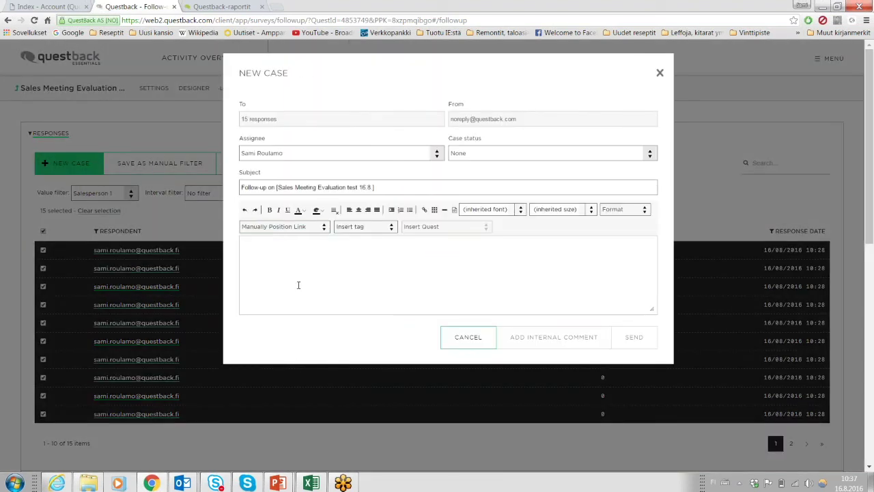
pyautogui.click(469, 338)
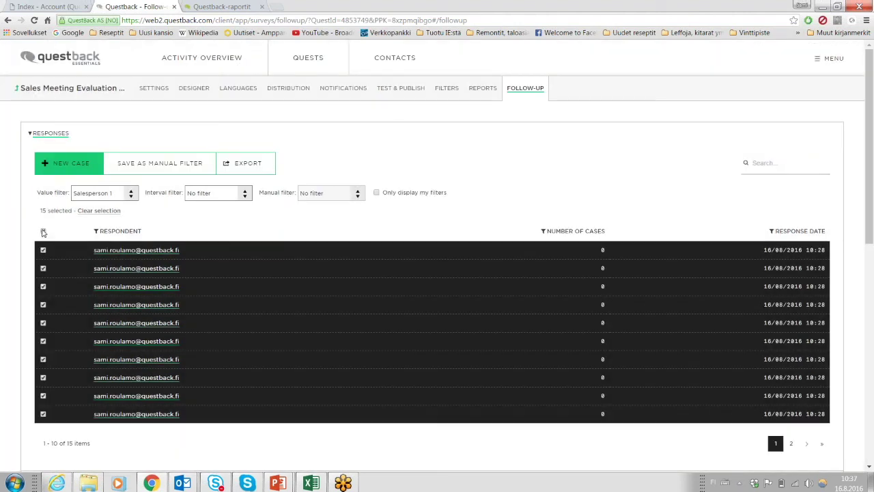
pyautogui.click(43, 232)
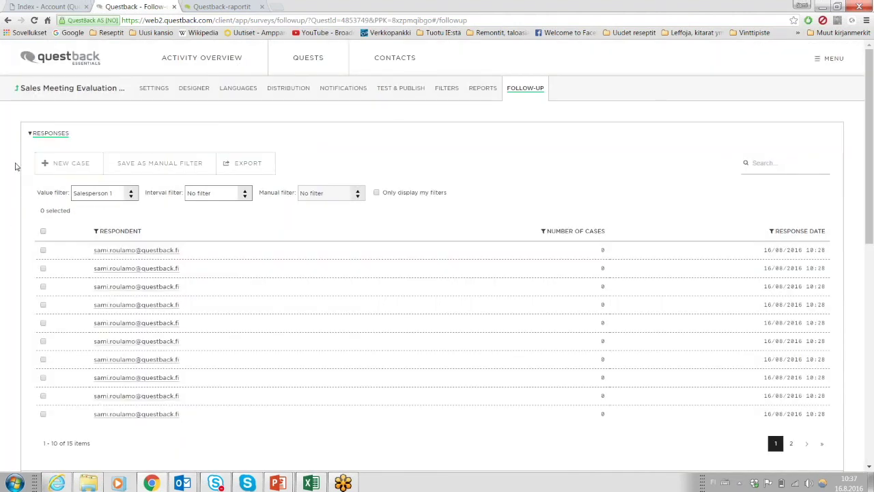
pyautogui.click(31, 135)
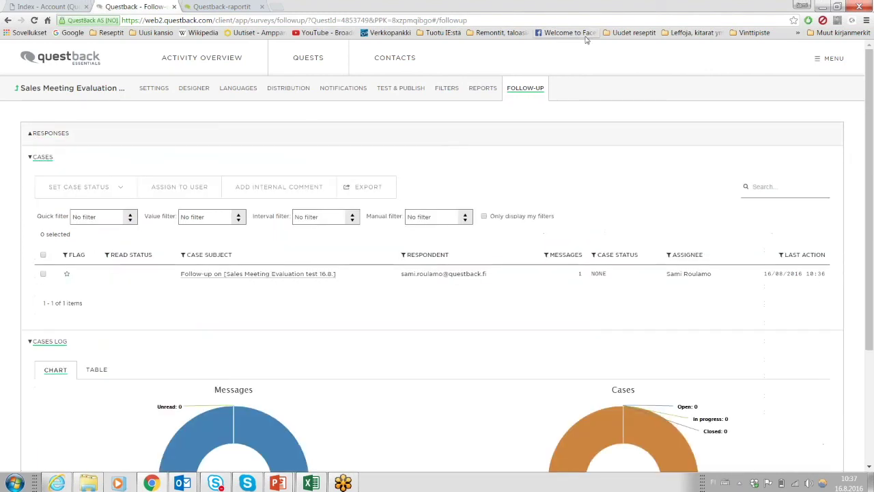